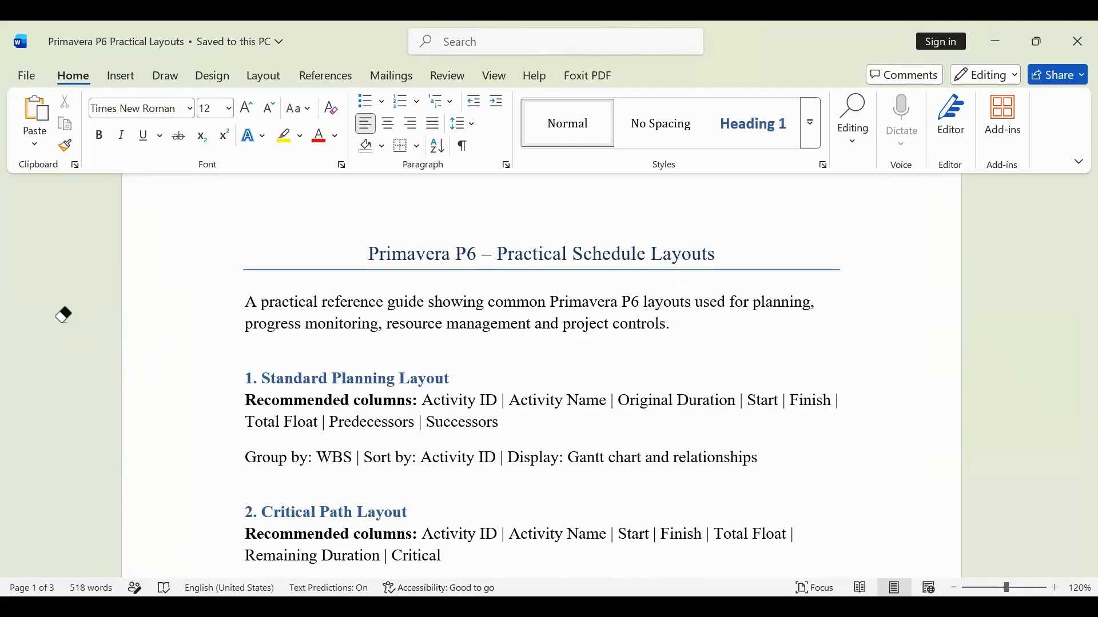
- Underline the Standard Planning Layout heading and the four layout uses in the introduction in red pen, and erase the marks
{"action": "left_click_drag", "start_coordinate": [262, 390], "coordinate": [459, 388]}
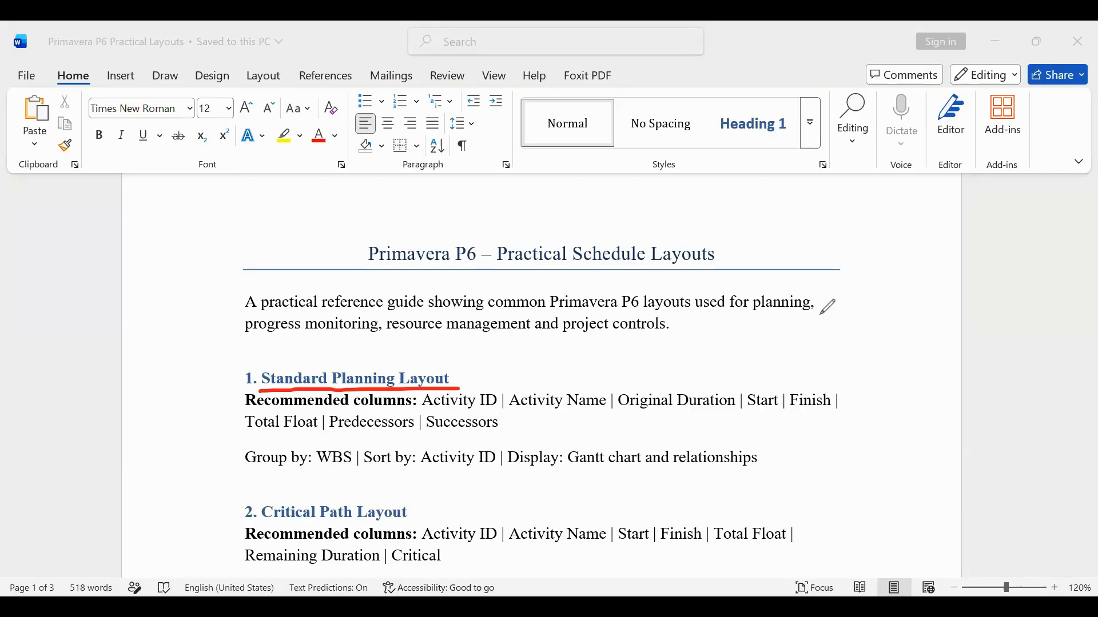
{"action": "left_click_drag", "start_coordinate": [749, 313], "coordinate": [855, 318]}
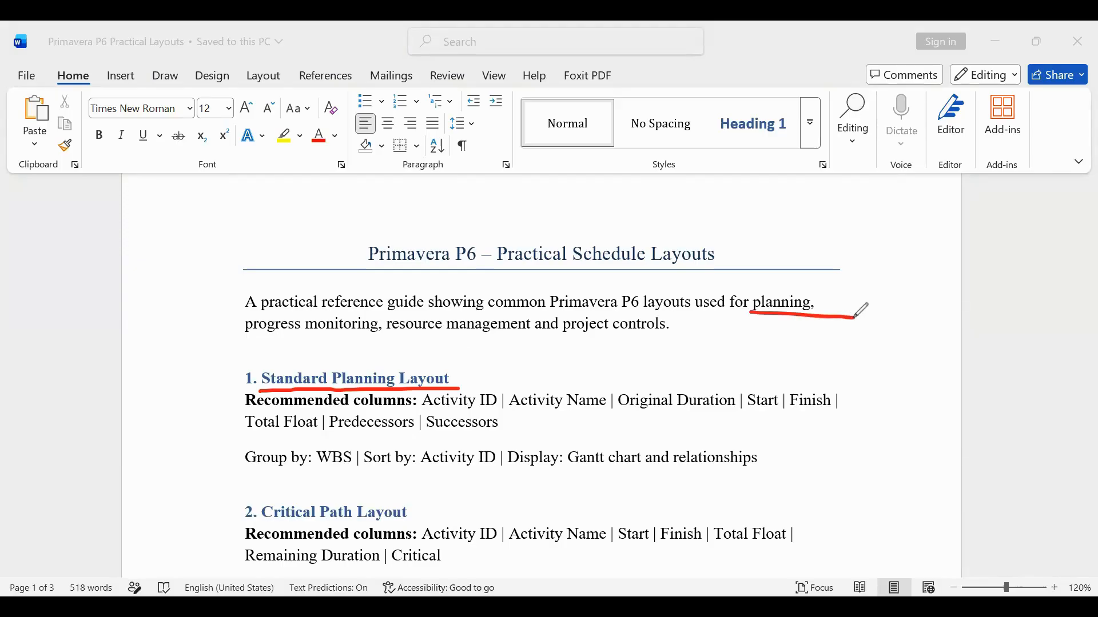
{"action": "left_click_drag", "start_coordinate": [238, 341], "coordinate": [351, 337]}
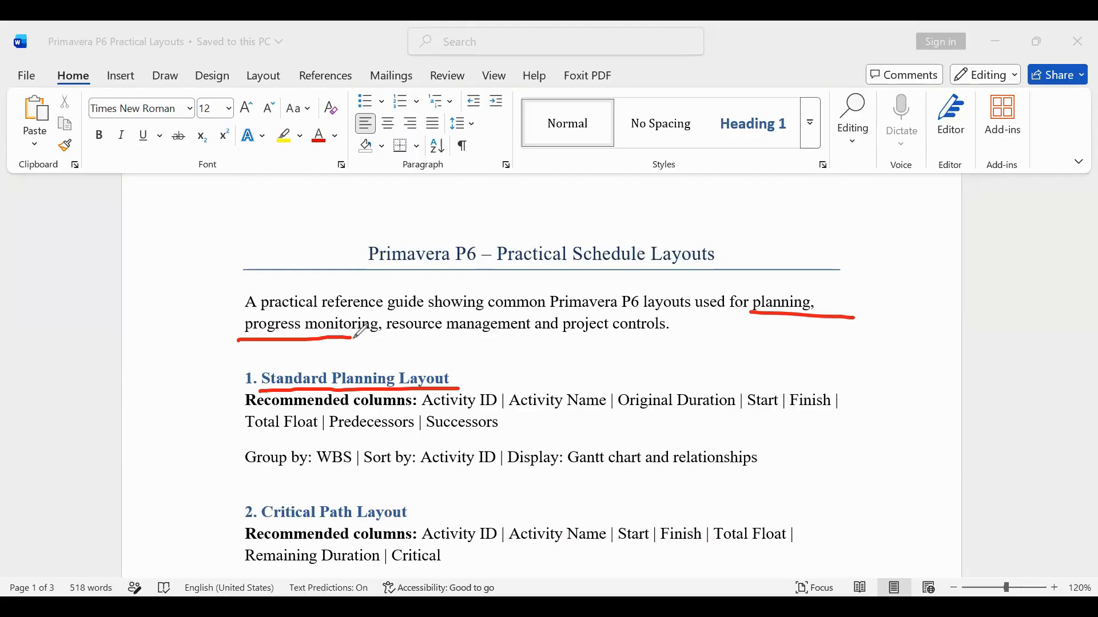
{"action": "mouse_move", "coordinate": [409, 332]}
{"action": "left_mouse_down"}
{"action": "mouse_move", "coordinate": [518, 345]}
{"action": "mouse_move", "coordinate": [688, 337]}
{"action": "left_mouse_up"}
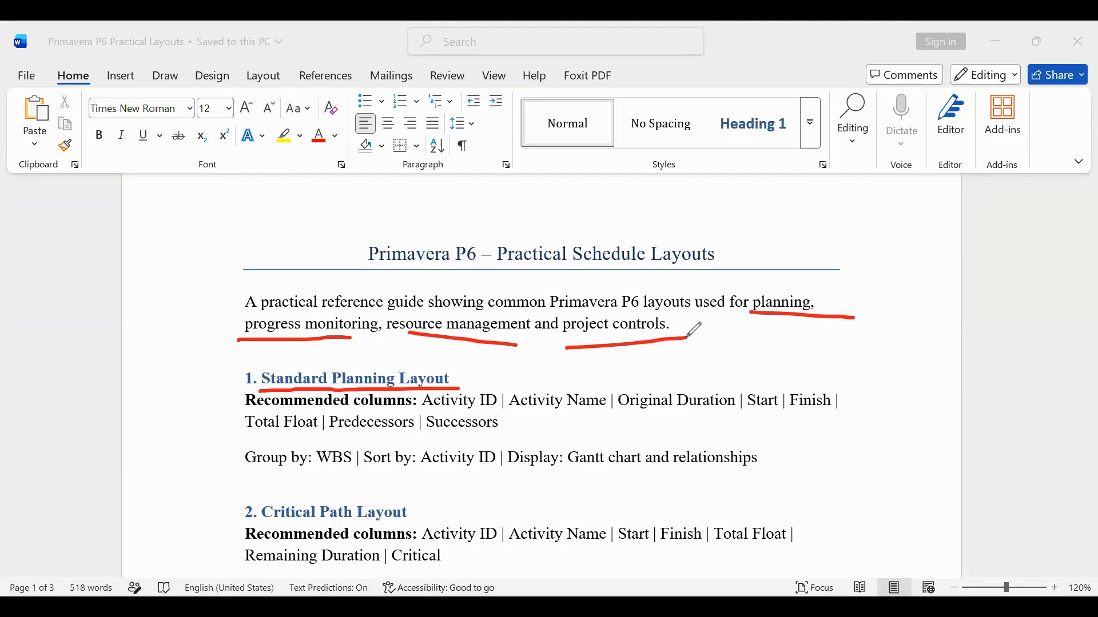
{"action": "left_click", "coordinate": [7, 328]}
{"action": "mouse_move", "coordinate": [301, 297]}
{"action": "left_mouse_down"}
{"action": "mouse_move", "coordinate": [282, 418]}
{"action": "mouse_move", "coordinate": [566, 305]}
{"action": "mouse_move", "coordinate": [747, 328]}
{"action": "mouse_move", "coordinate": [821, 299]}
{"action": "left_mouse_up"}
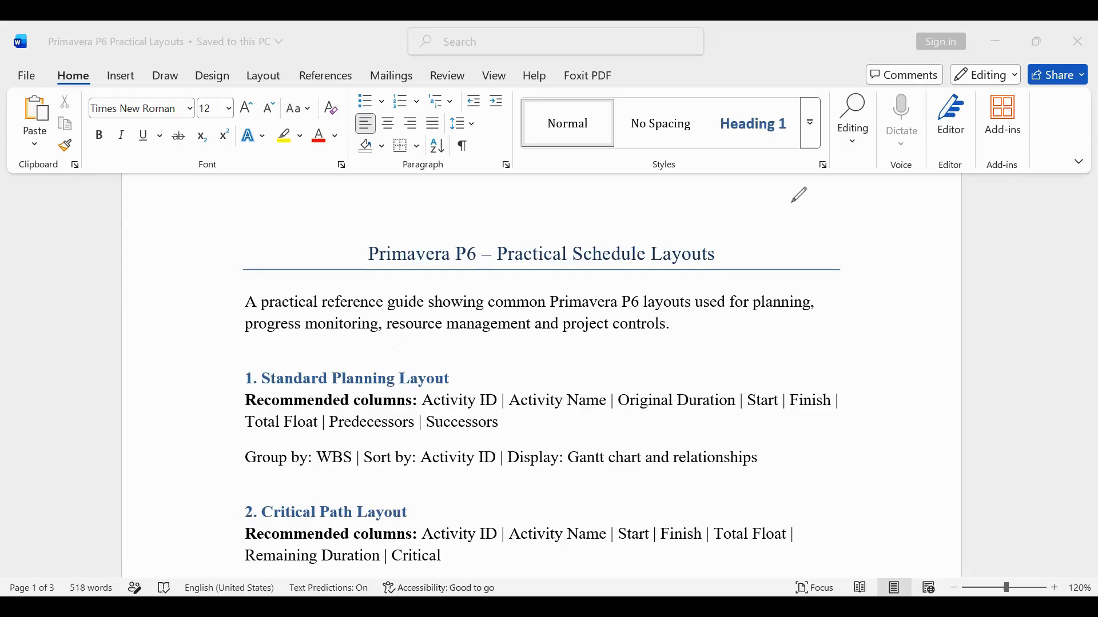
- Sketch three red vertical strokes crossed by a horizontal line beside the document title, and erase the sketch
{"action": "left_click_drag", "start_coordinate": [792, 203], "coordinate": [772, 343]}
{"action": "left_click_drag", "start_coordinate": [854, 200], "coordinate": [844, 298]}
{"action": "left_click_drag", "start_coordinate": [903, 216], "coordinate": [896, 302]}
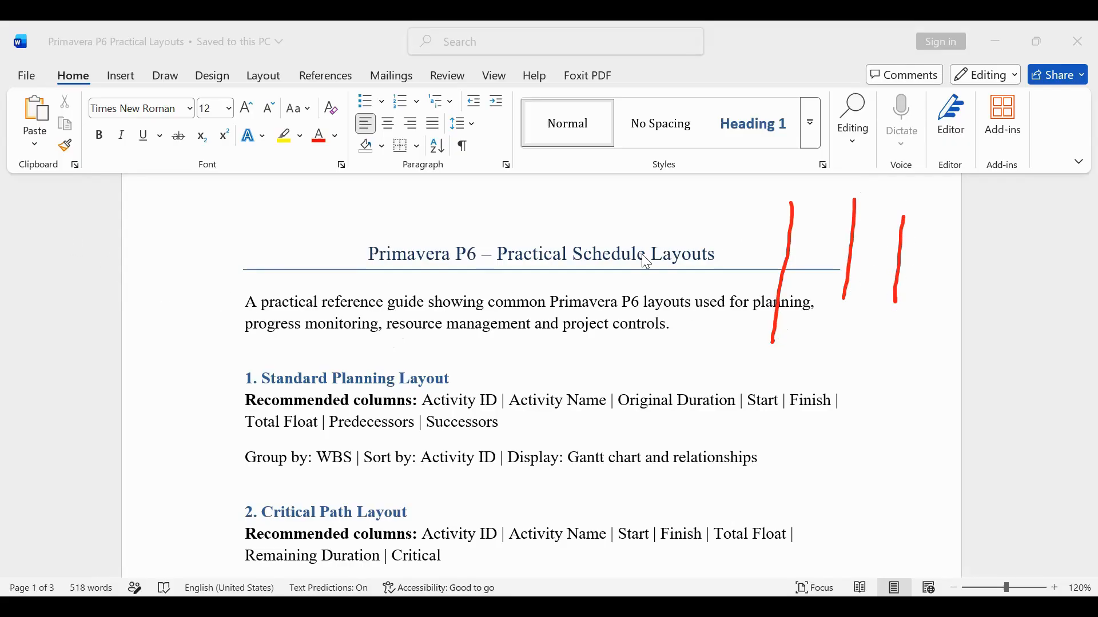
{"action": "left_click_drag", "start_coordinate": [715, 254], "coordinate": [1001, 234]}
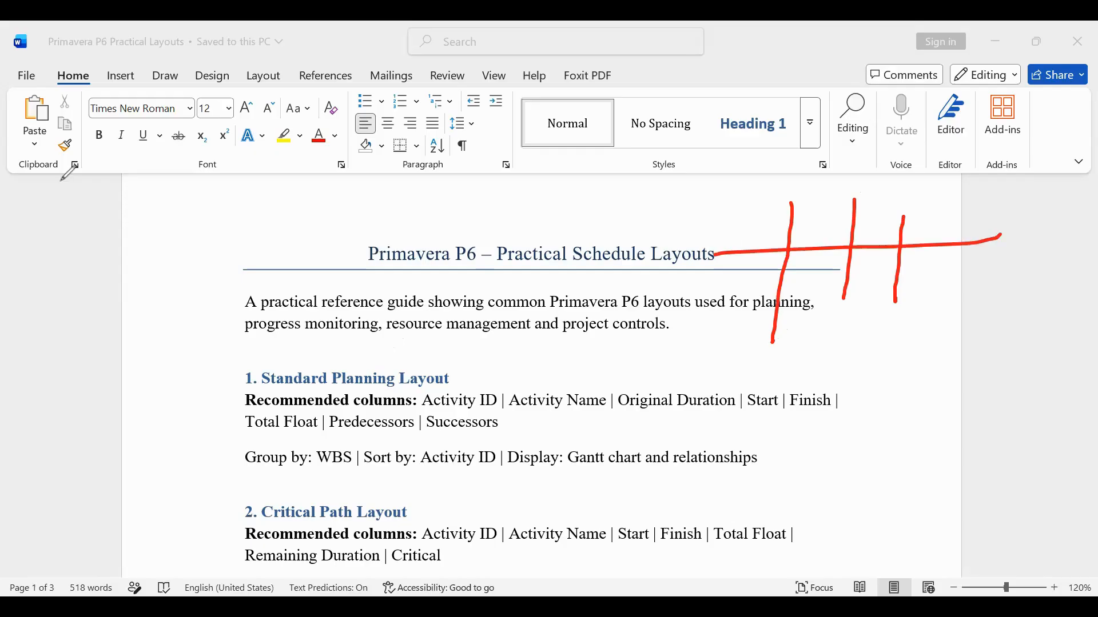
{"action": "mouse_move", "coordinate": [696, 206]}
{"action": "left_mouse_down"}
{"action": "mouse_move", "coordinate": [816, 270]}
{"action": "mouse_move", "coordinate": [869, 250]}
{"action": "left_mouse_up"}
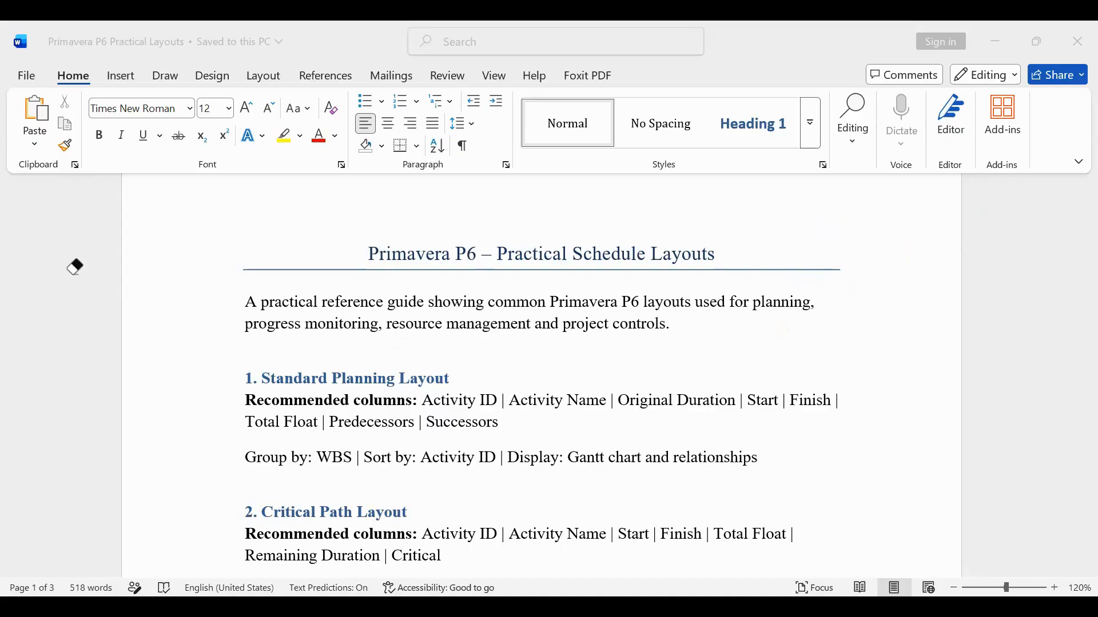
- Underline in red the recommended columns of the Standard Planning Layout, from Activity ID through Successors
{"action": "mouse_move", "coordinate": [427, 407]}
{"action": "left_mouse_down"}
{"action": "mouse_move", "coordinate": [723, 421]}
{"action": "mouse_move", "coordinate": [820, 412]}
{"action": "left_mouse_up"}
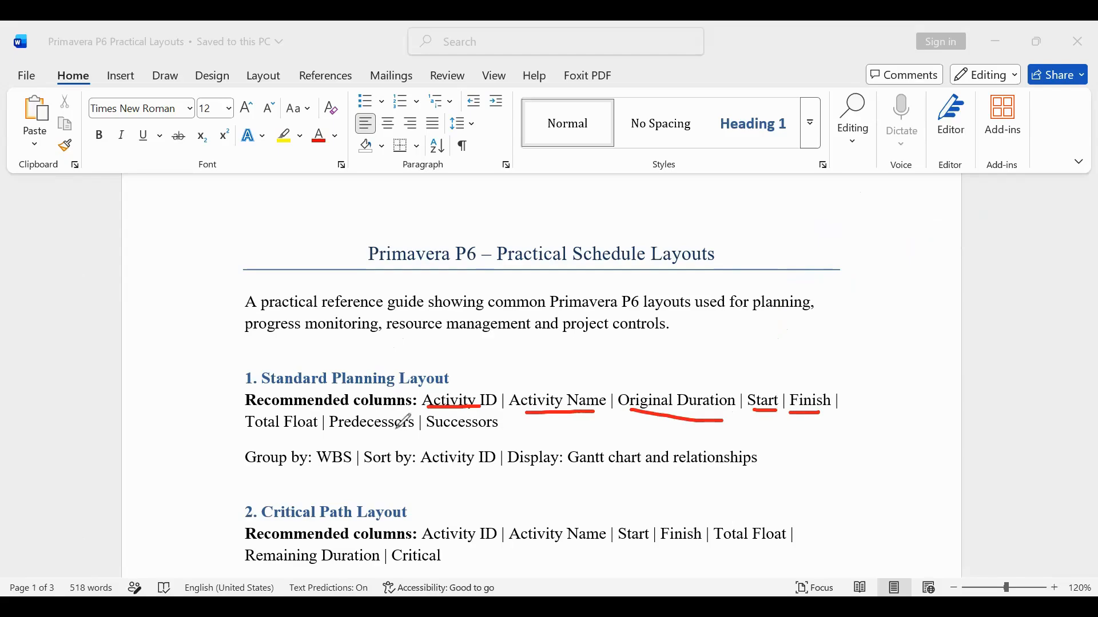
{"action": "left_click_drag", "start_coordinate": [249, 432], "coordinate": [382, 426]}
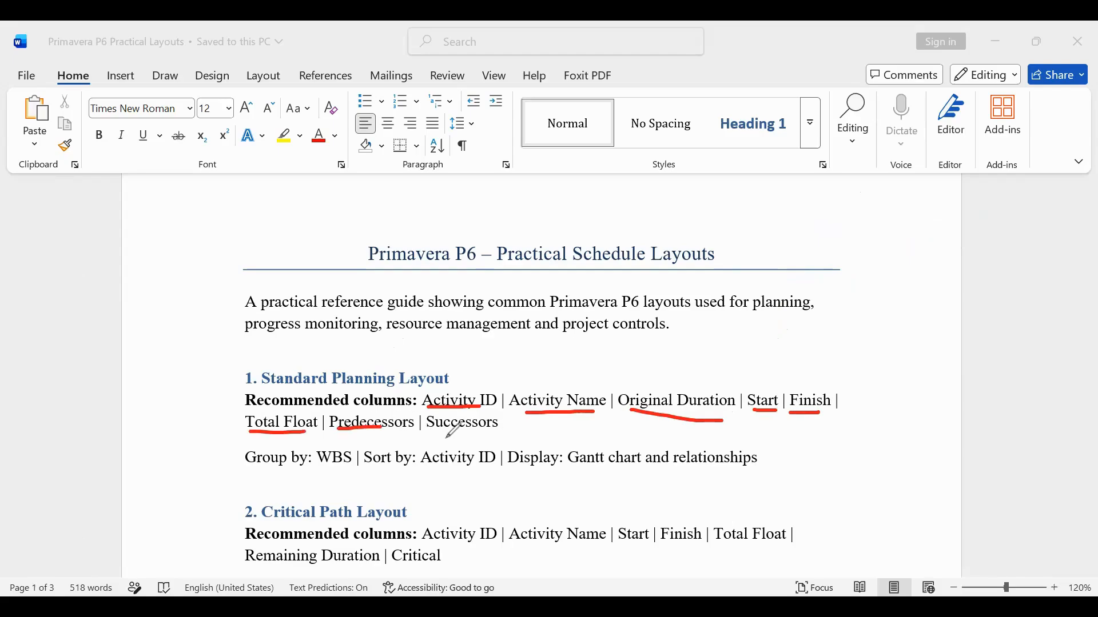
{"action": "left_click_drag", "start_coordinate": [445, 437], "coordinate": [511, 439]}
- Underline the Standard Planning Layout's WBS grouping, Activity ID sorting and Gantt display settings, circle the section's details, and erase all marks
{"action": "left_click_drag", "start_coordinate": [312, 475], "coordinate": [351, 473]}
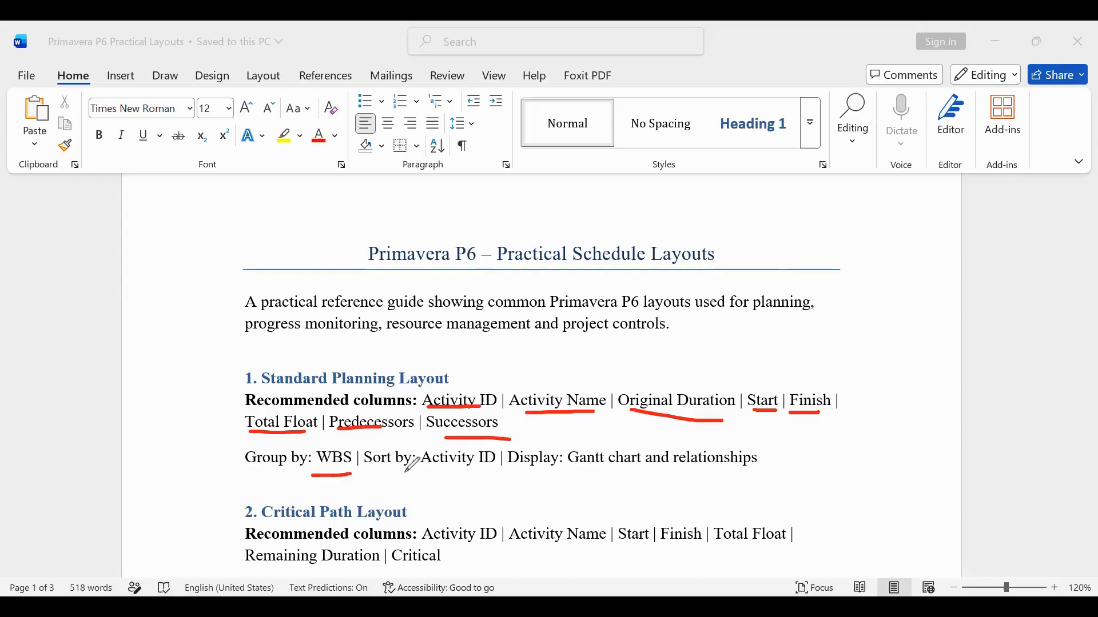
{"action": "left_click_drag", "start_coordinate": [411, 471], "coordinate": [495, 469]}
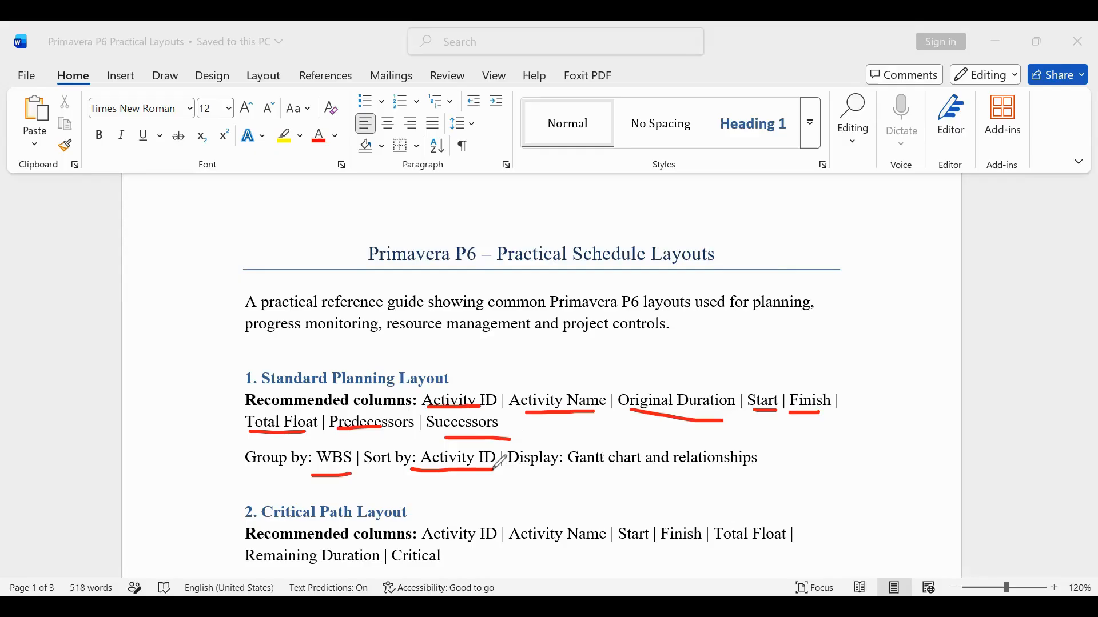
{"action": "left_click_drag", "start_coordinate": [565, 471], "coordinate": [755, 475]}
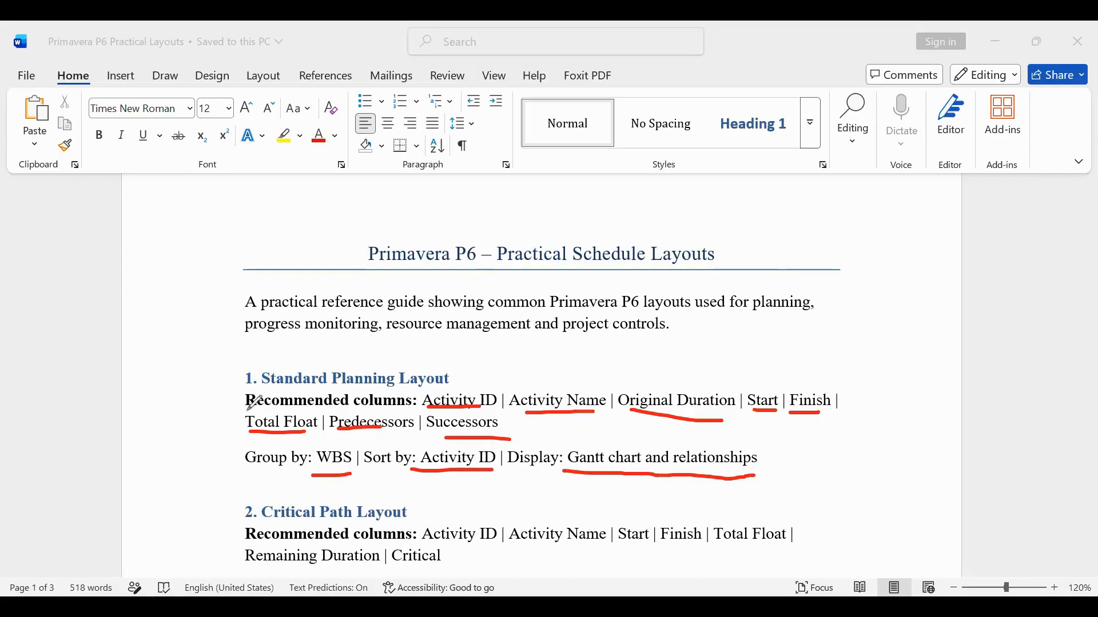
{"action": "mouse_move", "coordinate": [247, 408]}
{"action": "left_mouse_down"}
{"action": "mouse_move", "coordinate": [442, 405]}
{"action": "mouse_move", "coordinate": [619, 382]}
{"action": "mouse_move", "coordinate": [899, 404]}
{"action": "mouse_move", "coordinate": [779, 513]}
{"action": "mouse_move", "coordinate": [420, 523]}
{"action": "mouse_move", "coordinate": [245, 487]}
{"action": "mouse_move", "coordinate": [235, 416]}
{"action": "mouse_move", "coordinate": [248, 414]}
{"action": "left_mouse_up"}
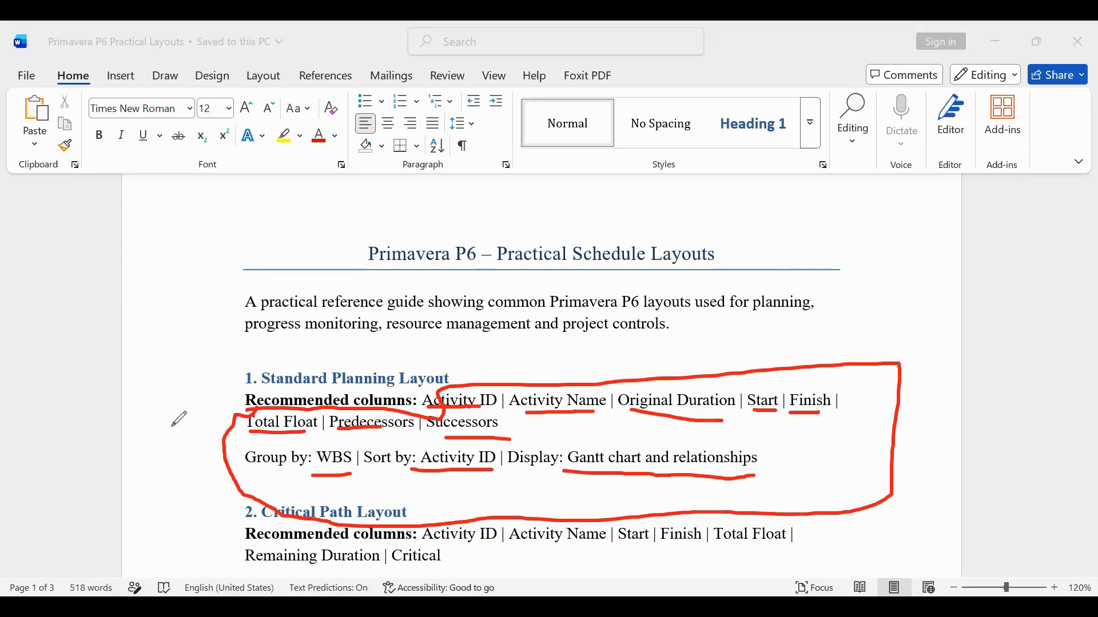
{"action": "mouse_move", "coordinate": [503, 386]}
{"action": "left_mouse_down"}
{"action": "mouse_move", "coordinate": [447, 460]}
{"action": "mouse_move", "coordinate": [467, 479]}
{"action": "mouse_move", "coordinate": [306, 460]}
{"action": "mouse_move", "coordinate": [314, 490]}
{"action": "mouse_move", "coordinate": [287, 458]}
{"action": "mouse_move", "coordinate": [637, 424]}
{"action": "mouse_move", "coordinate": [823, 423]}
{"action": "left_mouse_up"}
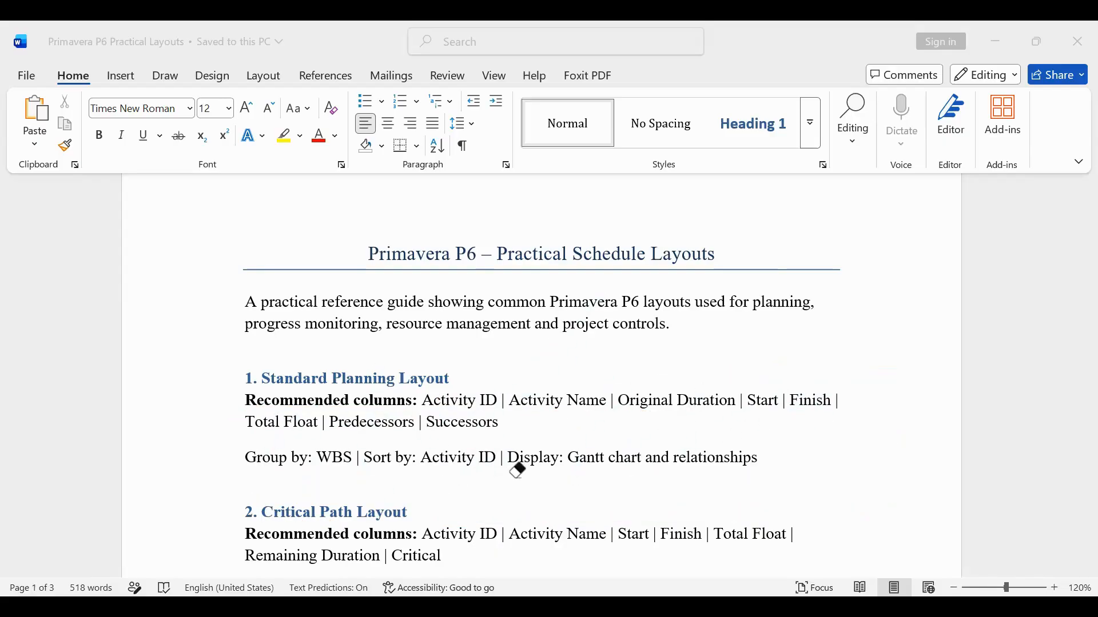
- Underline in red the Critical Path Layout columns Activity ID, Activity Name, Total Float, Remaining Duration and Critical
{"action": "scroll", "coordinate": [451, 456], "scroll_direction": "down", "scroll_amount": 4}
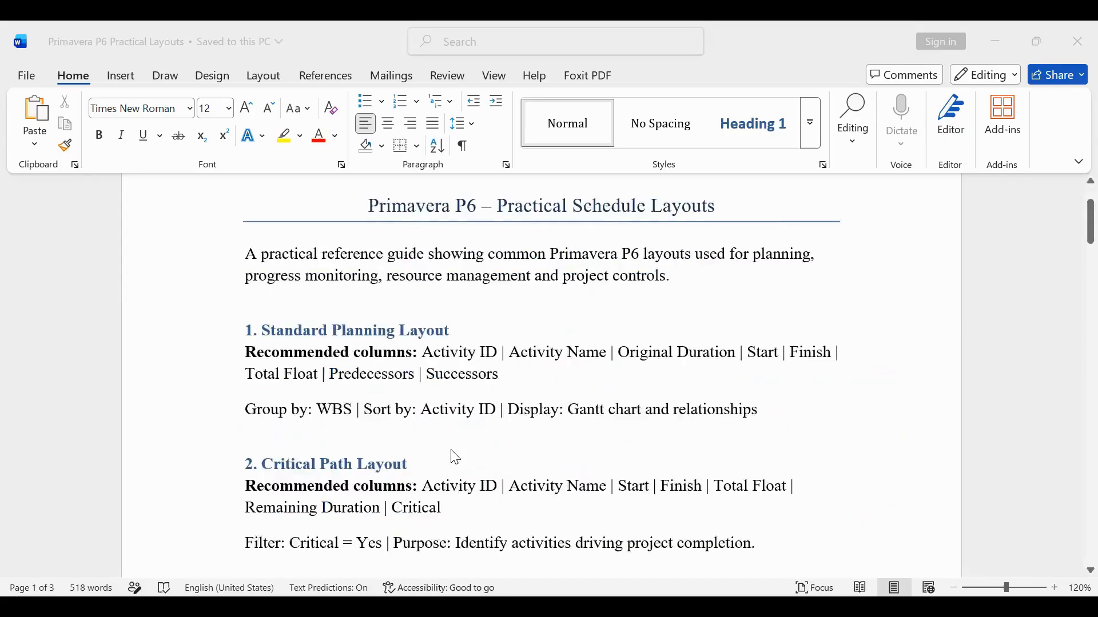
{"action": "scroll", "coordinate": [455, 457], "scroll_direction": "down", "scroll_amount": 1}
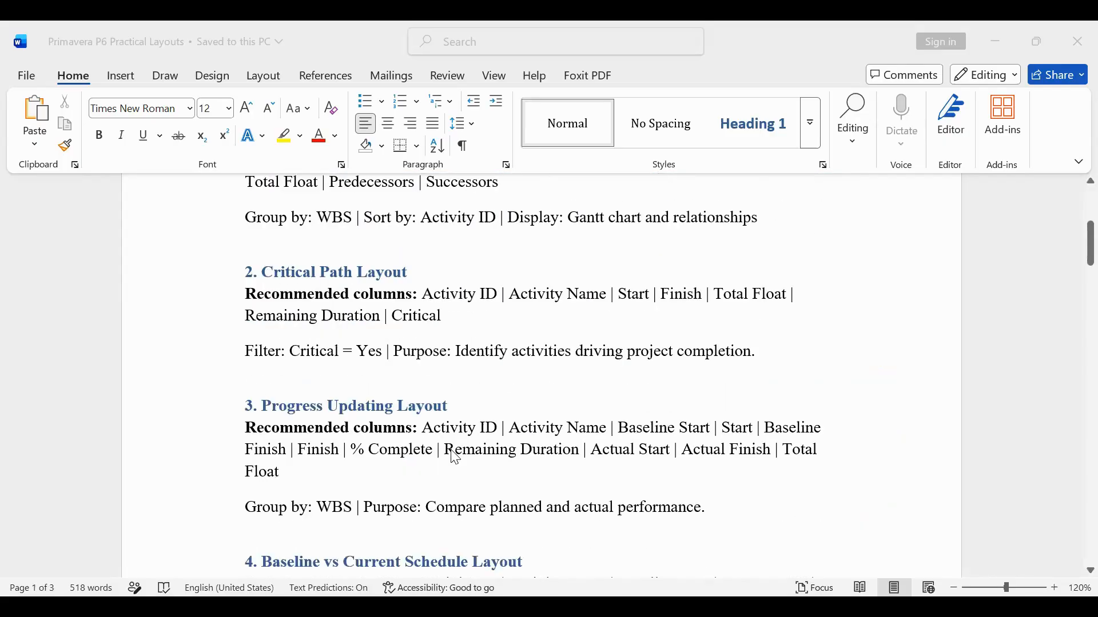
{"action": "scroll", "coordinate": [455, 457], "scroll_direction": "down", "scroll_amount": 1}
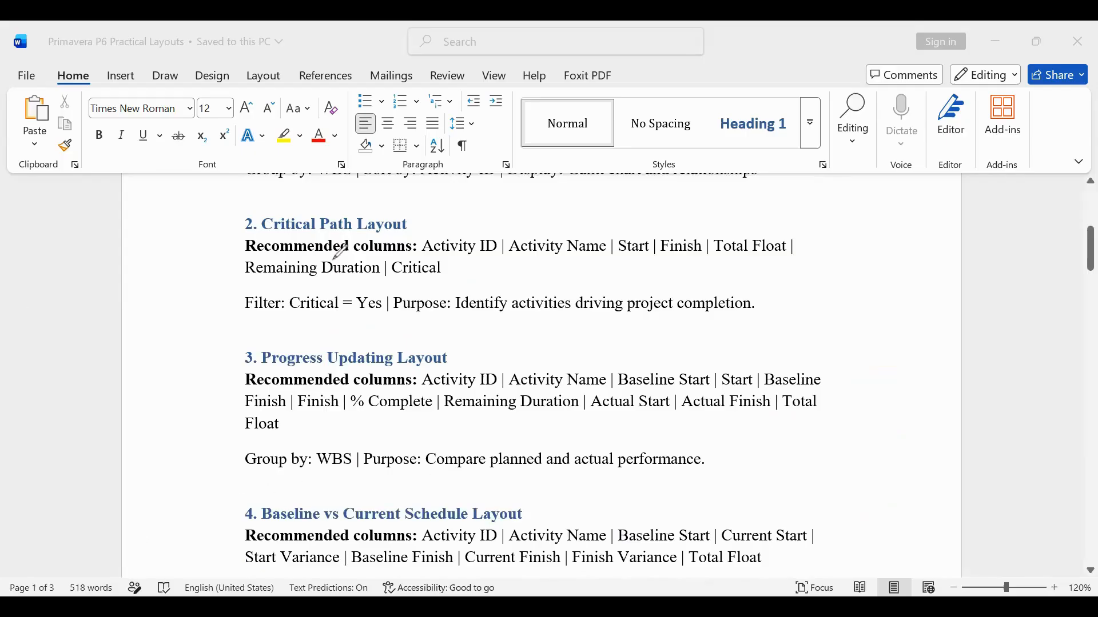
{"action": "left_click_drag", "start_coordinate": [442, 253], "coordinate": [542, 259]}
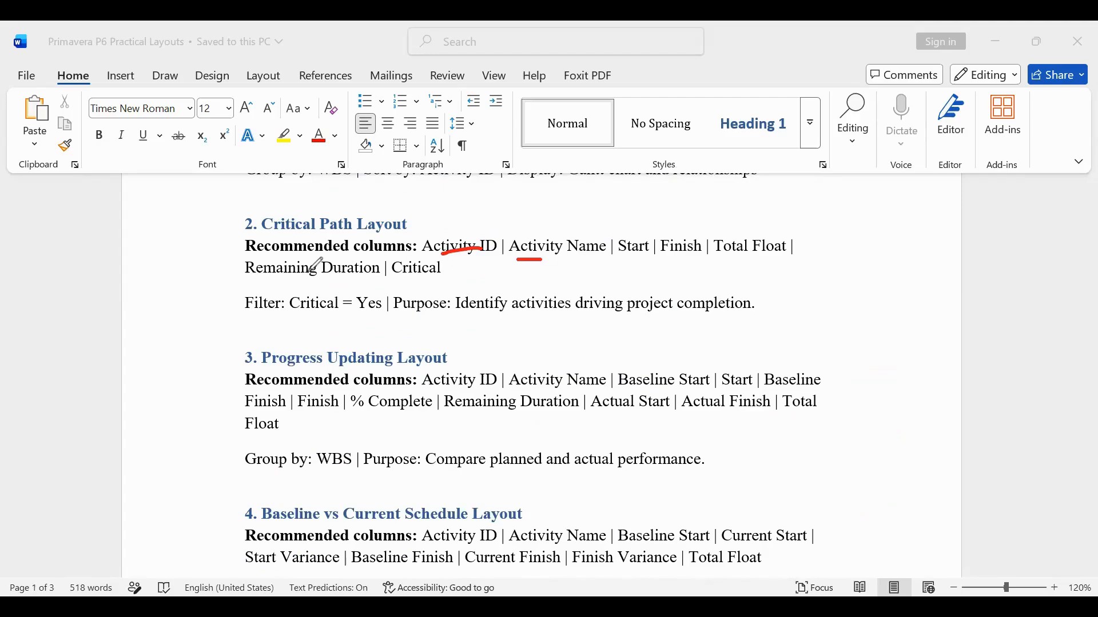
{"action": "left_click_drag", "start_coordinate": [713, 257], "coordinate": [780, 261]}
{"action": "left_click_drag", "start_coordinate": [255, 278], "coordinate": [366, 280]}
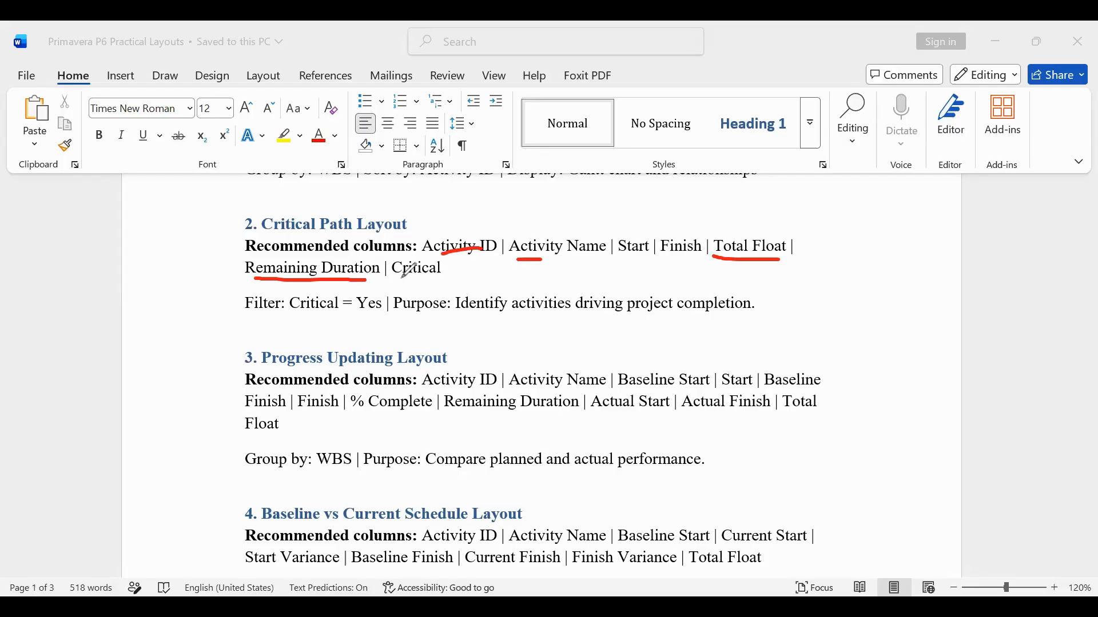
{"action": "left_click_drag", "start_coordinate": [400, 279], "coordinate": [456, 281]}
- Underline the Progress Updating Layout heading, tick or underline its recommended columns, box "actual performance", and erase all red marks
{"action": "left_click_drag", "start_coordinate": [279, 366], "coordinate": [432, 368]}
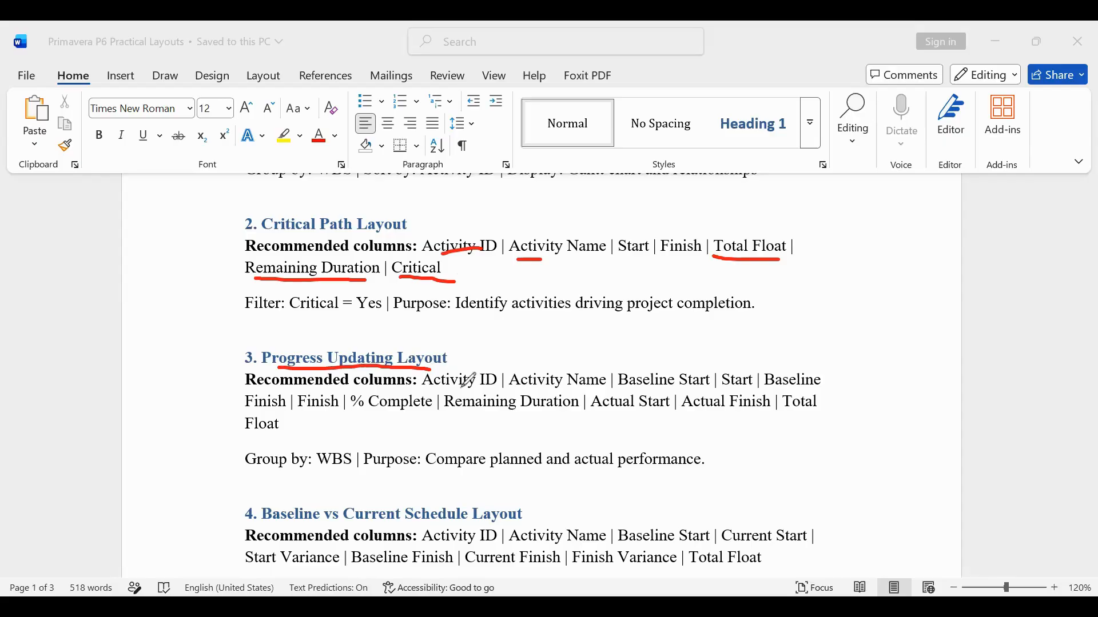
{"action": "mouse_move", "coordinate": [502, 374]}
{"action": "left_mouse_down"}
{"action": "mouse_move", "coordinate": [533, 360]}
{"action": "mouse_move", "coordinate": [583, 368]}
{"action": "left_mouse_up"}
{"action": "left_click_drag", "start_coordinate": [661, 367], "coordinate": [697, 358]}
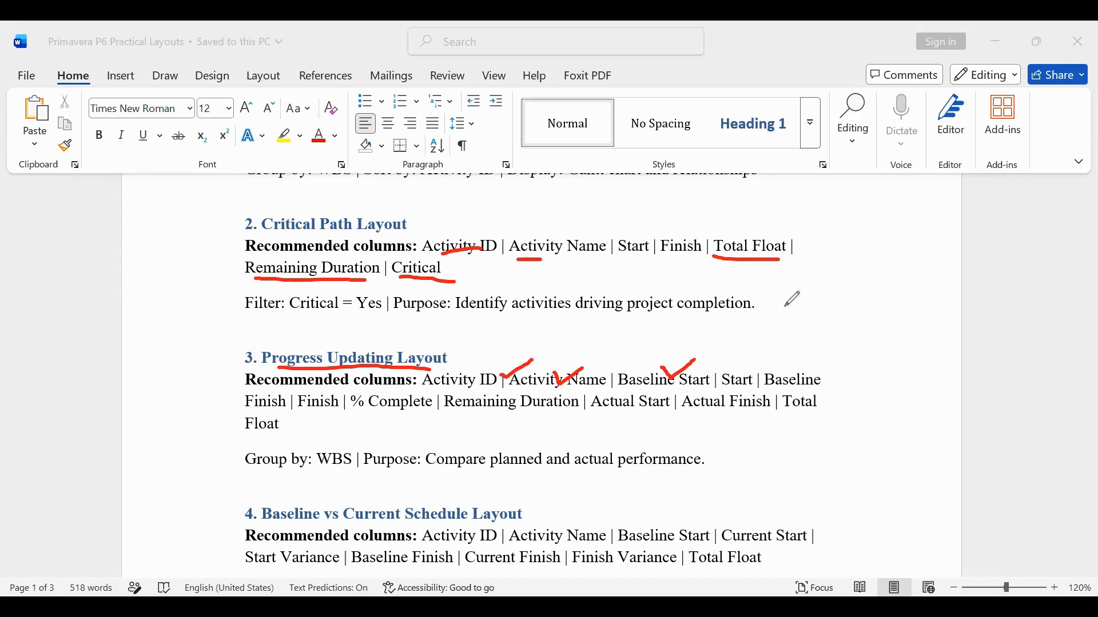
{"action": "mouse_move", "coordinate": [735, 367]}
{"action": "left_mouse_down"}
{"action": "mouse_move", "coordinate": [764, 361]}
{"action": "mouse_move", "coordinate": [804, 382]}
{"action": "mouse_move", "coordinate": [826, 364]}
{"action": "left_mouse_up"}
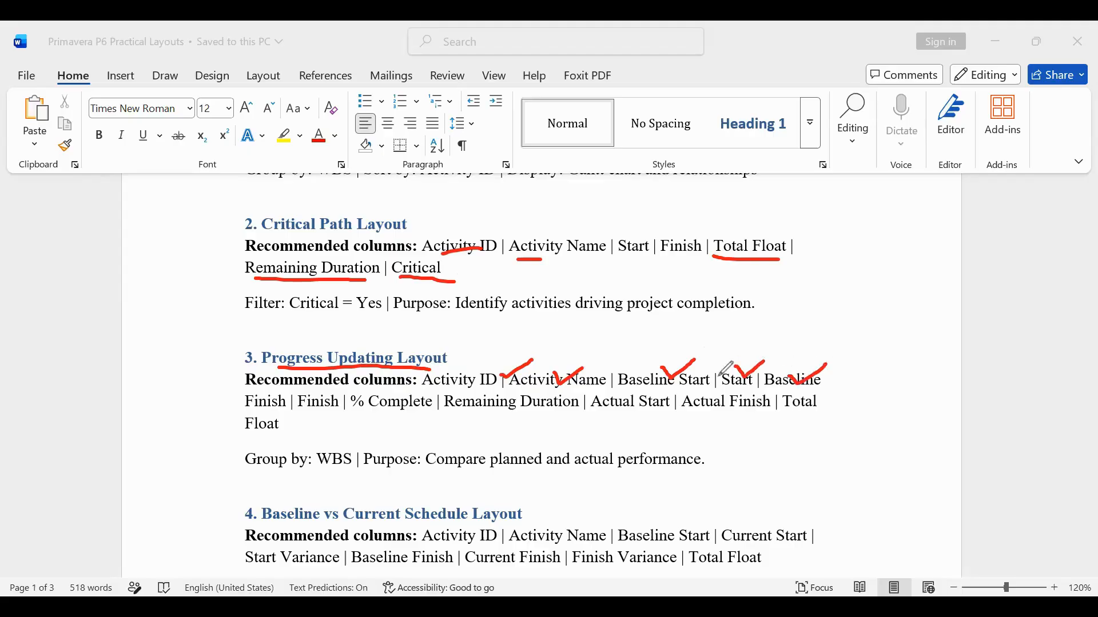
{"action": "mouse_move", "coordinate": [272, 401]}
{"action": "left_mouse_down"}
{"action": "mouse_move", "coordinate": [295, 394]}
{"action": "mouse_move", "coordinate": [320, 410]}
{"action": "mouse_move", "coordinate": [343, 394]}
{"action": "mouse_move", "coordinate": [557, 439]}
{"action": "mouse_move", "coordinate": [821, 422]}
{"action": "left_mouse_up"}
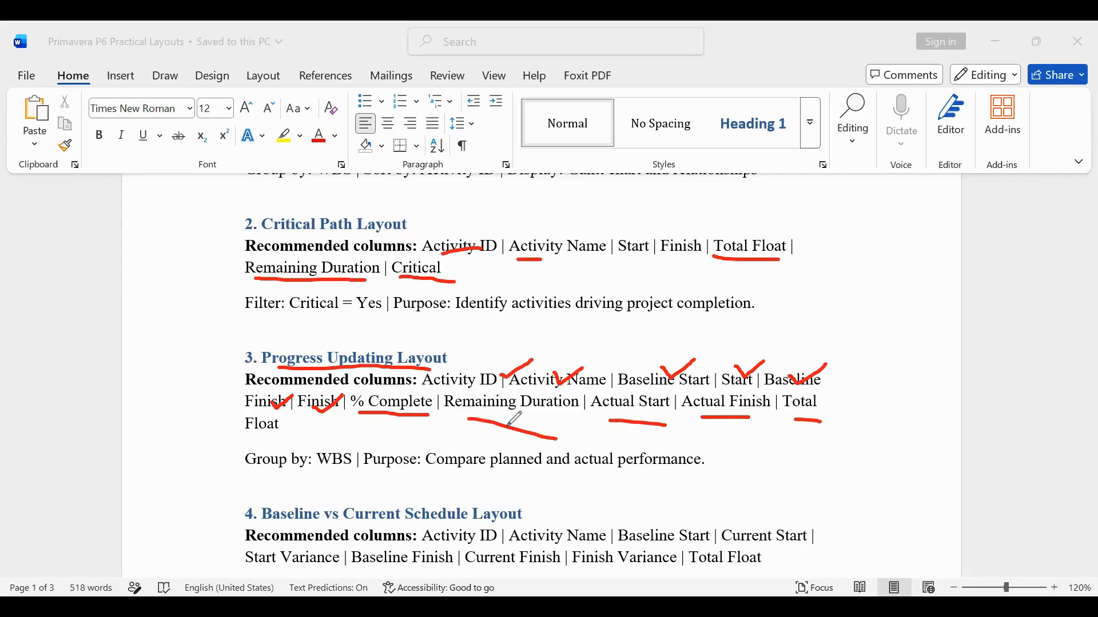
{"action": "left_click_drag", "start_coordinate": [312, 426], "coordinate": [359, 430]}
{"action": "mouse_move", "coordinate": [438, 439]}
{"action": "left_mouse_down"}
{"action": "mouse_move", "coordinate": [564, 445]}
{"action": "mouse_move", "coordinate": [564, 474]}
{"action": "mouse_move", "coordinate": [698, 487]}
{"action": "mouse_move", "coordinate": [652, 457]}
{"action": "mouse_move", "coordinate": [615, 457]}
{"action": "left_mouse_up"}
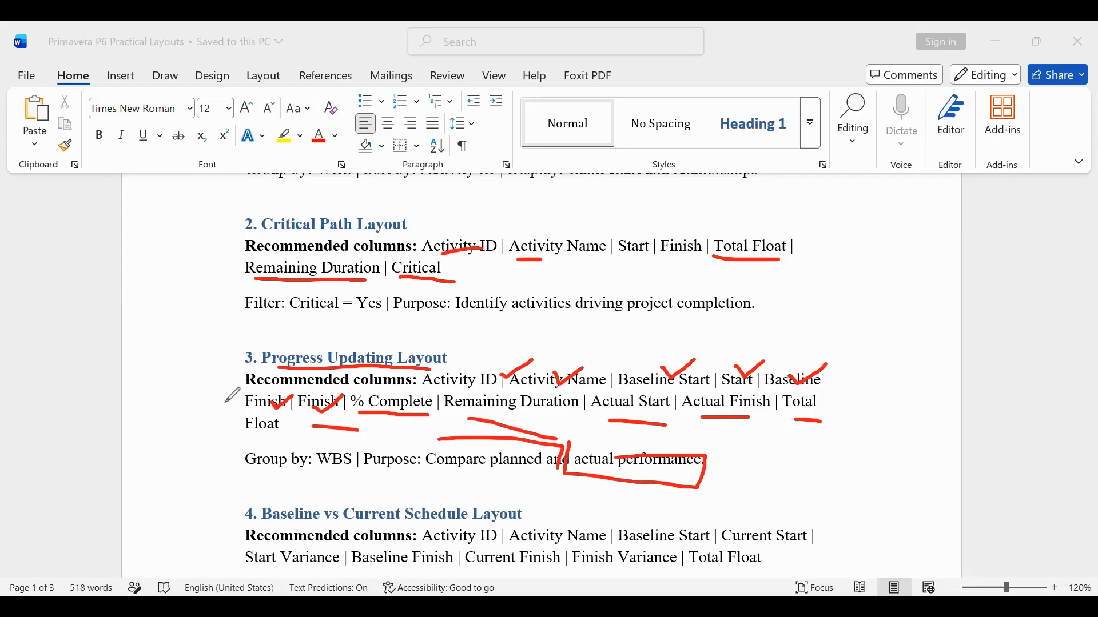
{"action": "left_click", "coordinate": [109, 340]}
{"action": "mouse_move", "coordinate": [448, 235]}
{"action": "left_mouse_down"}
{"action": "mouse_move", "coordinate": [384, 248]}
{"action": "mouse_move", "coordinate": [564, 275]}
{"action": "mouse_move", "coordinate": [506, 291]}
{"action": "mouse_move", "coordinate": [569, 384]}
{"action": "mouse_move", "coordinate": [722, 284]}
{"action": "mouse_move", "coordinate": [703, 349]}
{"action": "mouse_move", "coordinate": [811, 355]}
{"action": "mouse_move", "coordinate": [574, 478]}
{"action": "mouse_move", "coordinate": [621, 452]}
{"action": "mouse_move", "coordinate": [543, 419]}
{"action": "mouse_move", "coordinate": [453, 316]}
{"action": "mouse_move", "coordinate": [333, 358]}
{"action": "mouse_move", "coordinate": [329, 381]}
{"action": "mouse_move", "coordinate": [280, 401]}
{"action": "mouse_move", "coordinate": [313, 382]}
{"action": "left_mouse_up"}
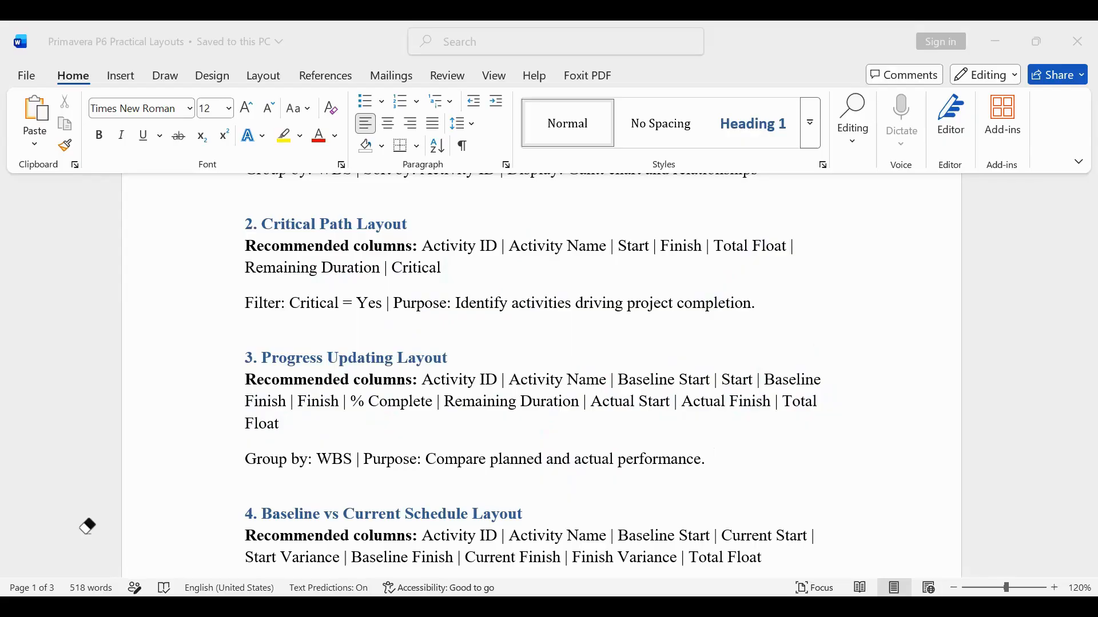
- Tick Activity ID and Activity Name and underline the start, Start Variance and finish columns in the Baseline vs Current Schedule Layout
{"action": "scroll", "coordinate": [392, 490], "scroll_direction": "down", "scroll_amount": 3}
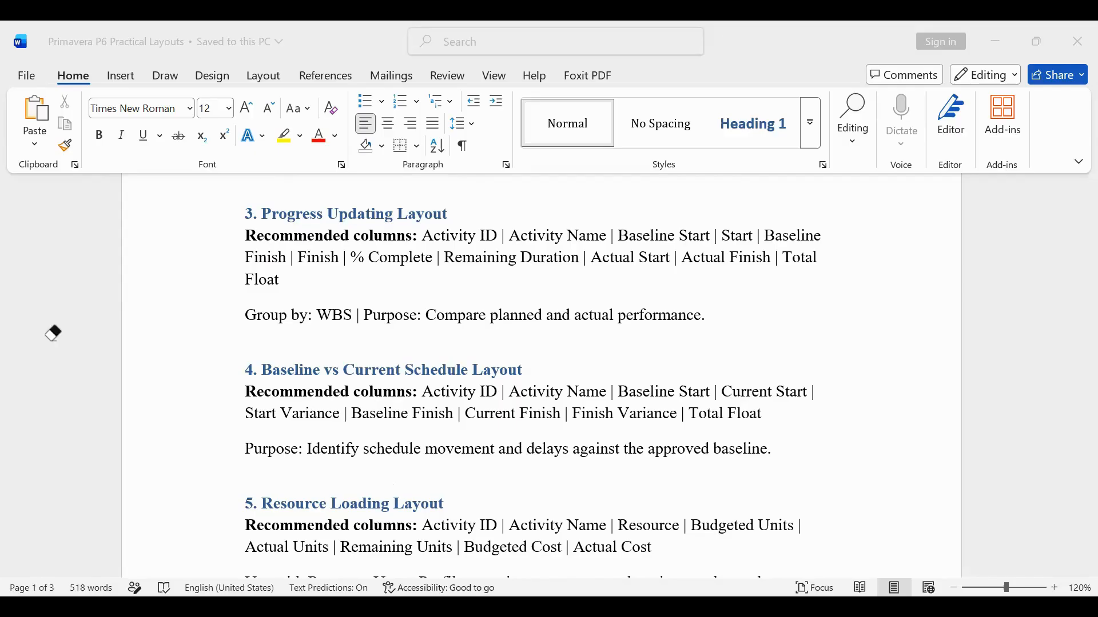
{"action": "mouse_move", "coordinate": [484, 395]}
{"action": "left_mouse_down"}
{"action": "mouse_move", "coordinate": [519, 379]}
{"action": "mouse_move", "coordinate": [570, 377]}
{"action": "left_mouse_up"}
{"action": "left_click_drag", "start_coordinate": [641, 403], "coordinate": [815, 400]}
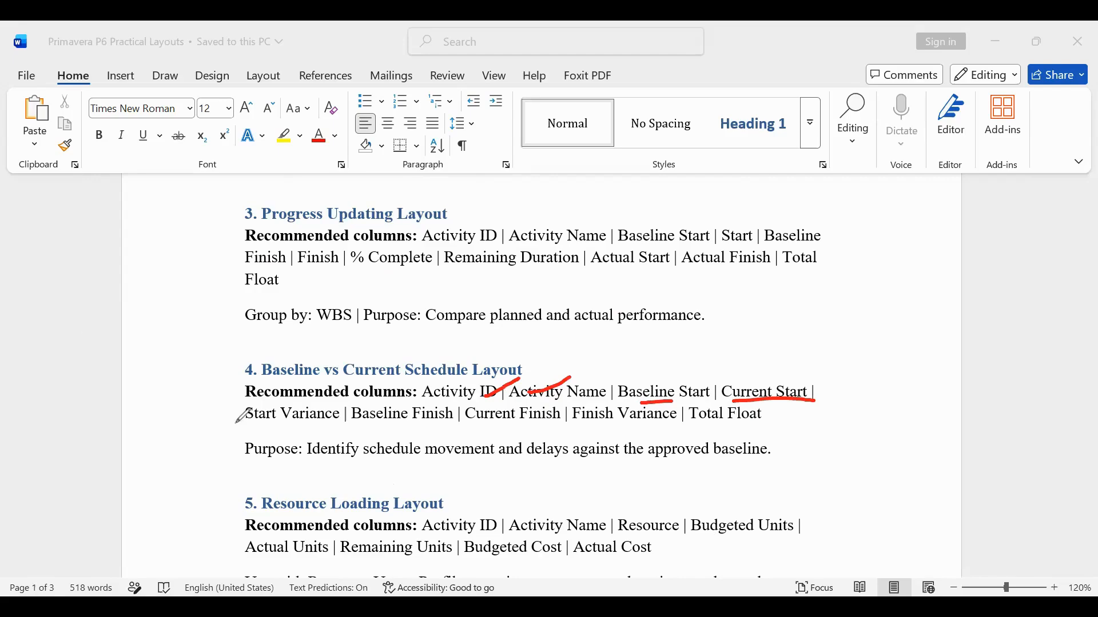
{"action": "left_click_drag", "start_coordinate": [235, 423], "coordinate": [319, 428]}
{"action": "mouse_move", "coordinate": [367, 424]}
{"action": "left_mouse_down"}
{"action": "mouse_move", "coordinate": [469, 440]}
{"action": "mouse_move", "coordinate": [566, 427]}
{"action": "left_mouse_up"}
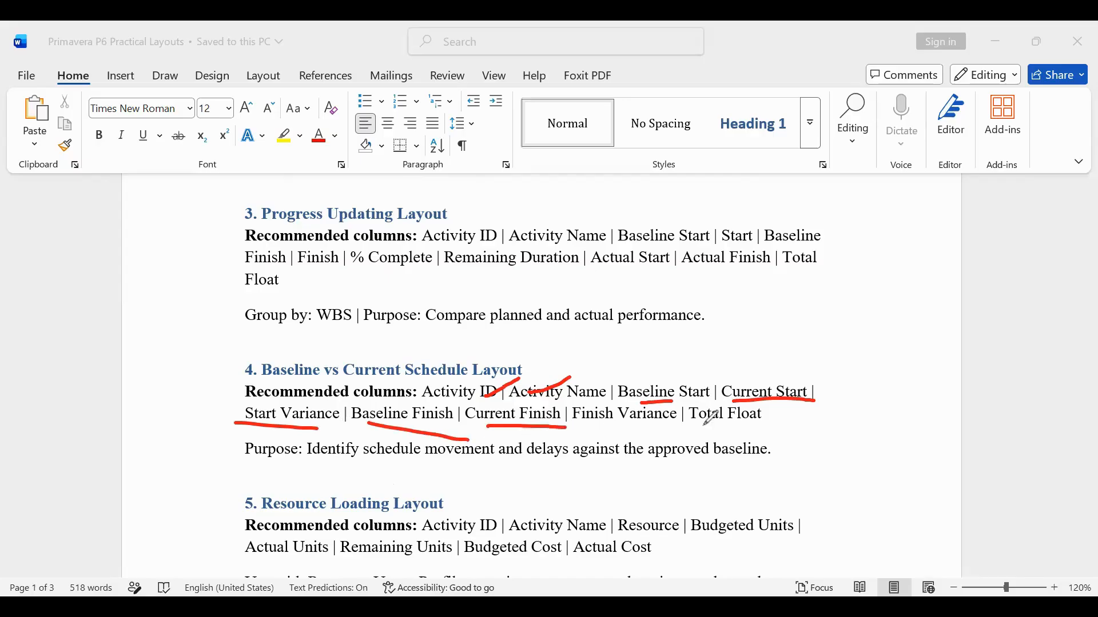
- Underline the Resource Loading Layout heading in red, and erase all pen marks from the page
{"action": "left_click_drag", "start_coordinate": [265, 514], "coordinate": [457, 515]}
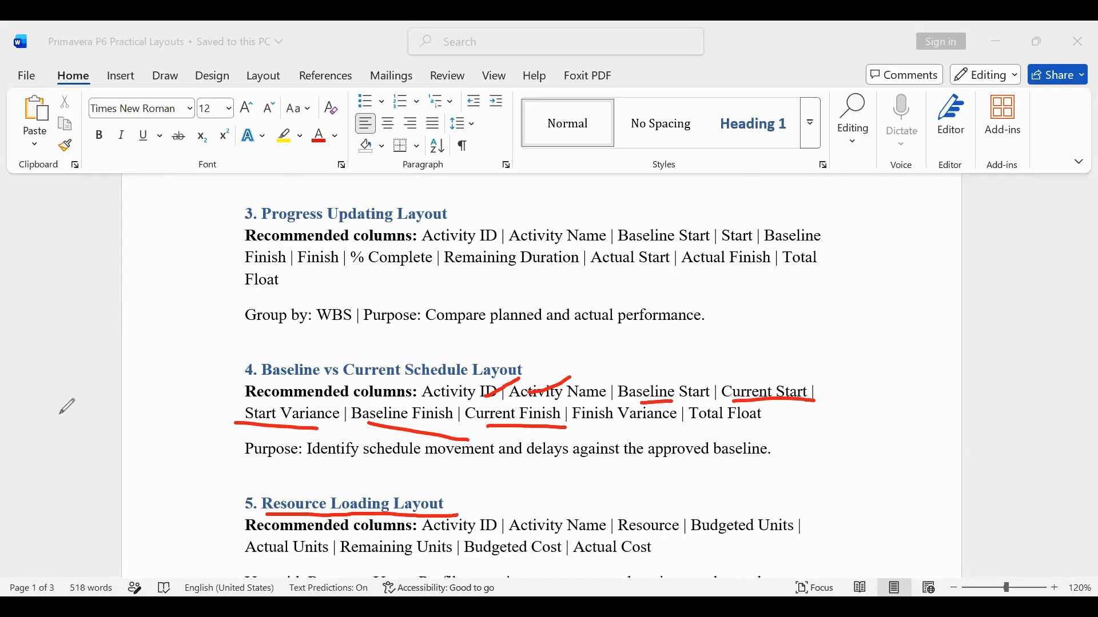
{"action": "mouse_move", "coordinate": [480, 480]}
{"action": "left_mouse_down"}
{"action": "mouse_move", "coordinate": [433, 417]}
{"action": "mouse_move", "coordinate": [280, 400]}
{"action": "mouse_move", "coordinate": [558, 380]}
{"action": "mouse_move", "coordinate": [814, 387]}
{"action": "left_mouse_up"}
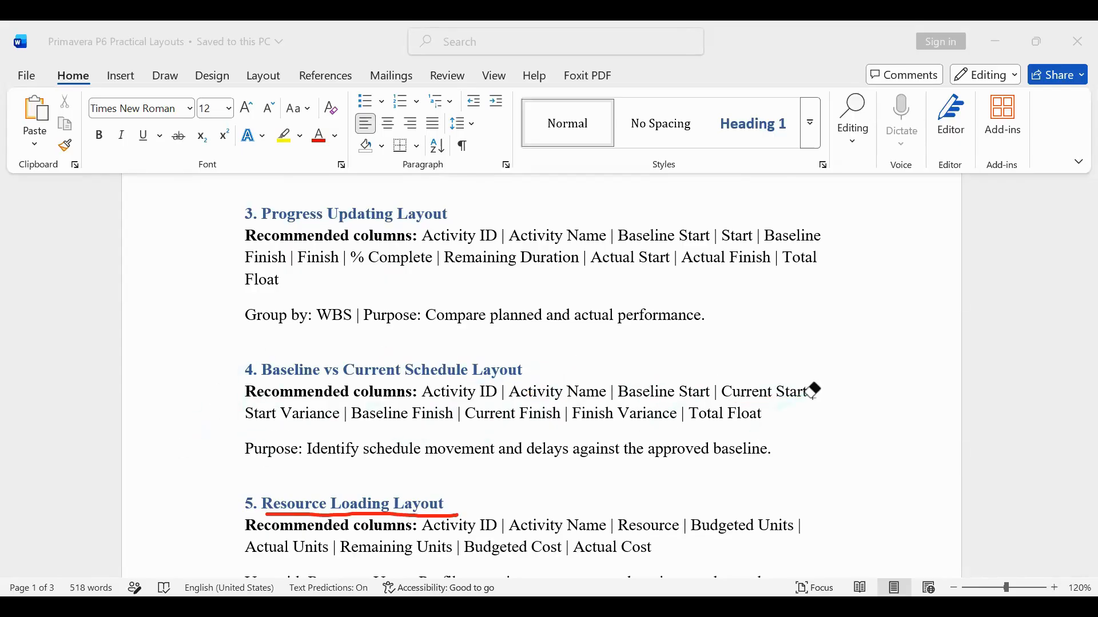
{"action": "left_click_drag", "start_coordinate": [477, 476], "coordinate": [409, 441]}
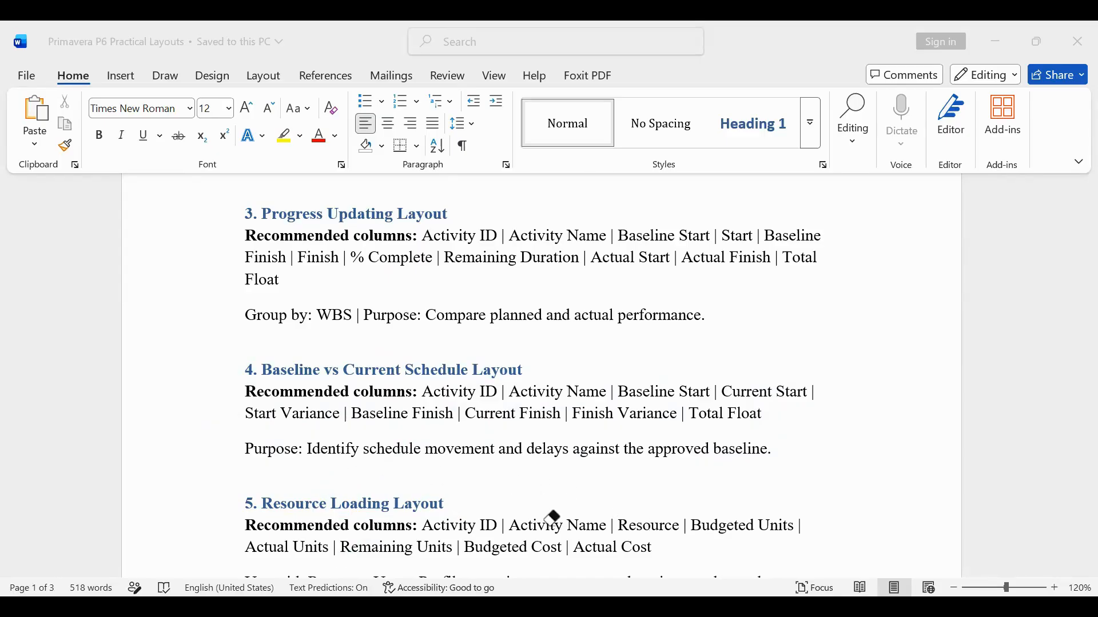
- Review the recommended columns of the Resource Loading and Cost Loading / Cost Control layouts
{"action": "scroll", "coordinate": [502, 492], "scroll_direction": "down", "scroll_amount": 3}
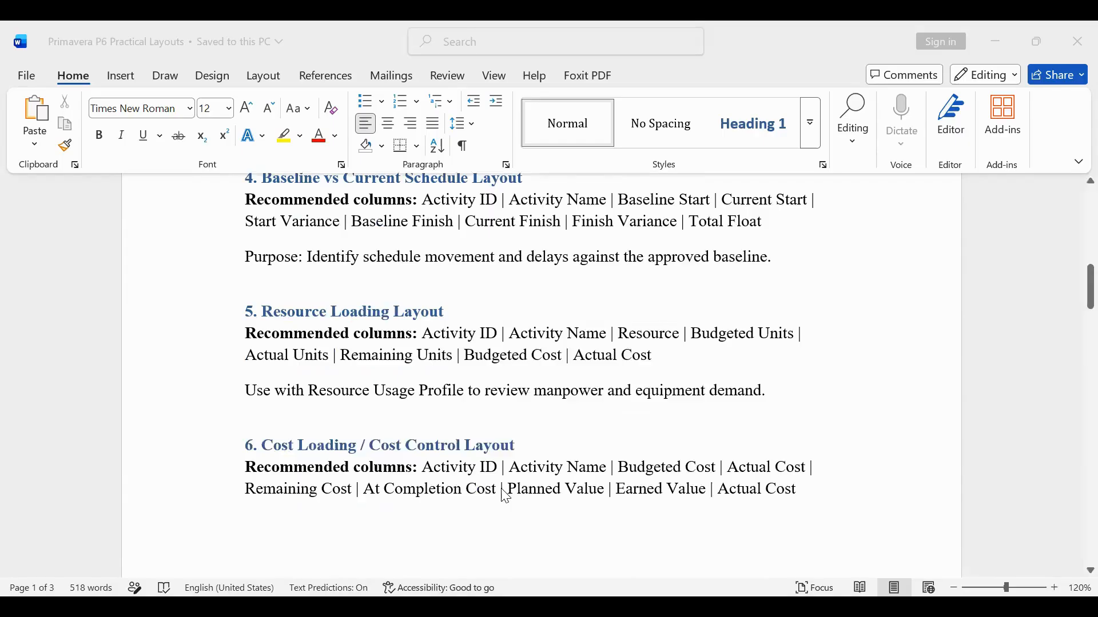
{"action": "scroll", "coordinate": [506, 497], "scroll_direction": "down", "scroll_amount": 1}
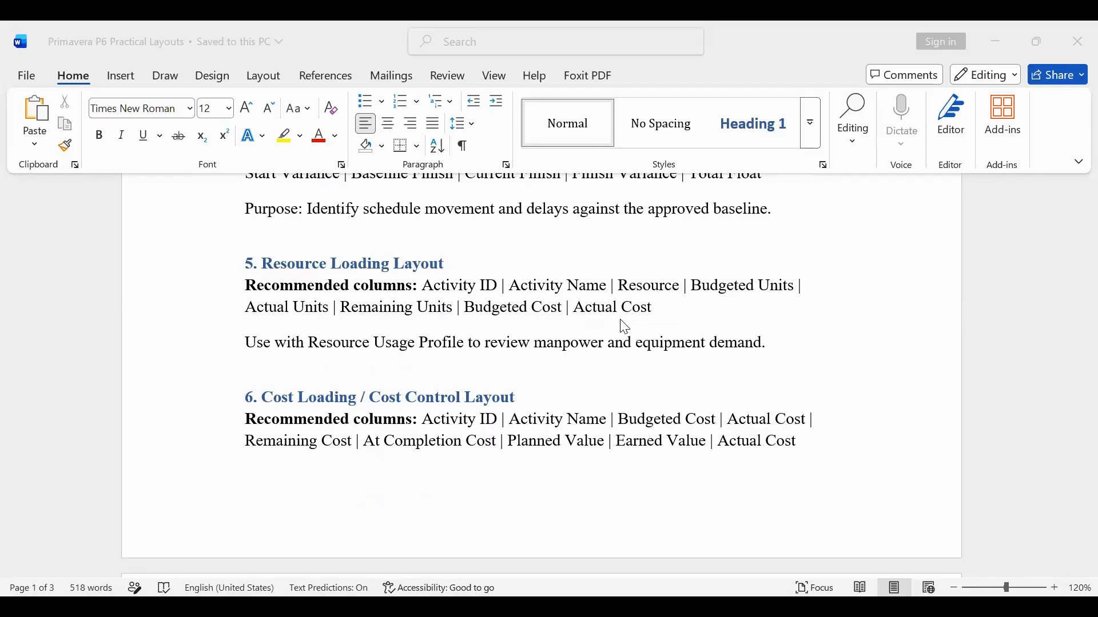
{"action": "scroll", "coordinate": [665, 446], "scroll_direction": "down", "scroll_amount": 1}
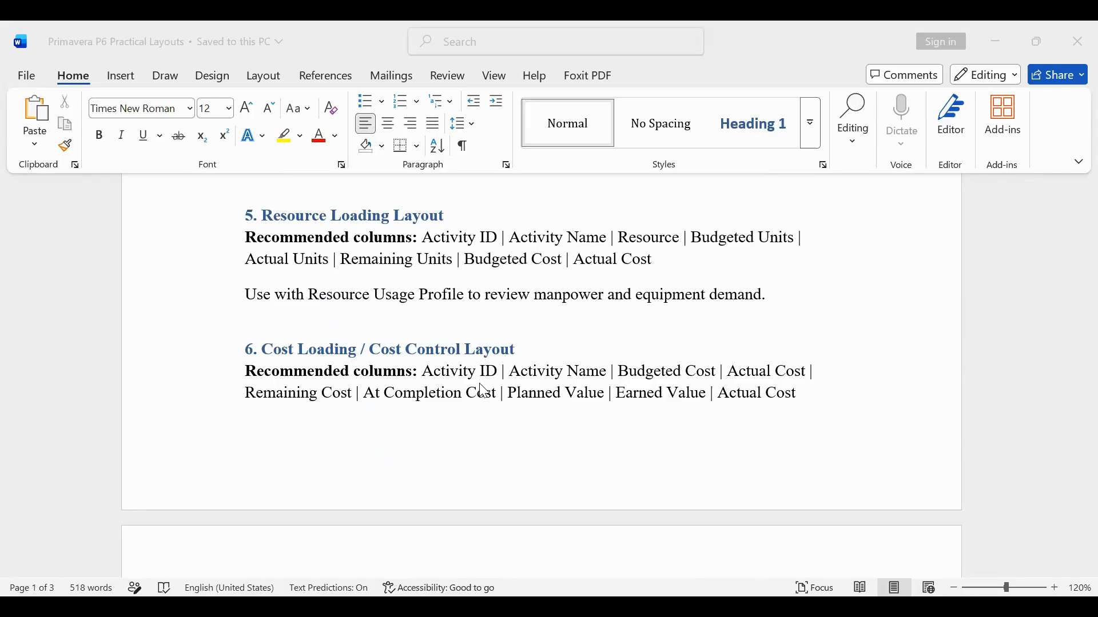
- Underline the cost, Planned Value and Earned Value columns of the Cost Loading / Cost Control Layout in red, and erase all marks
{"action": "left_click_drag", "start_coordinate": [629, 381], "coordinate": [801, 387]}
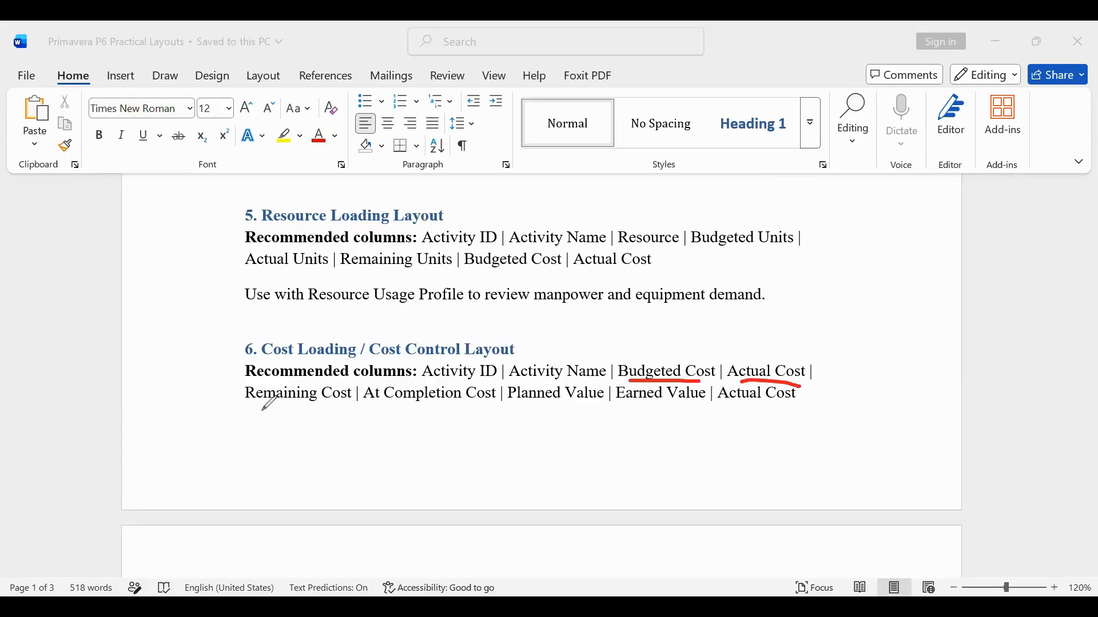
{"action": "left_click_drag", "start_coordinate": [256, 410], "coordinate": [358, 424]}
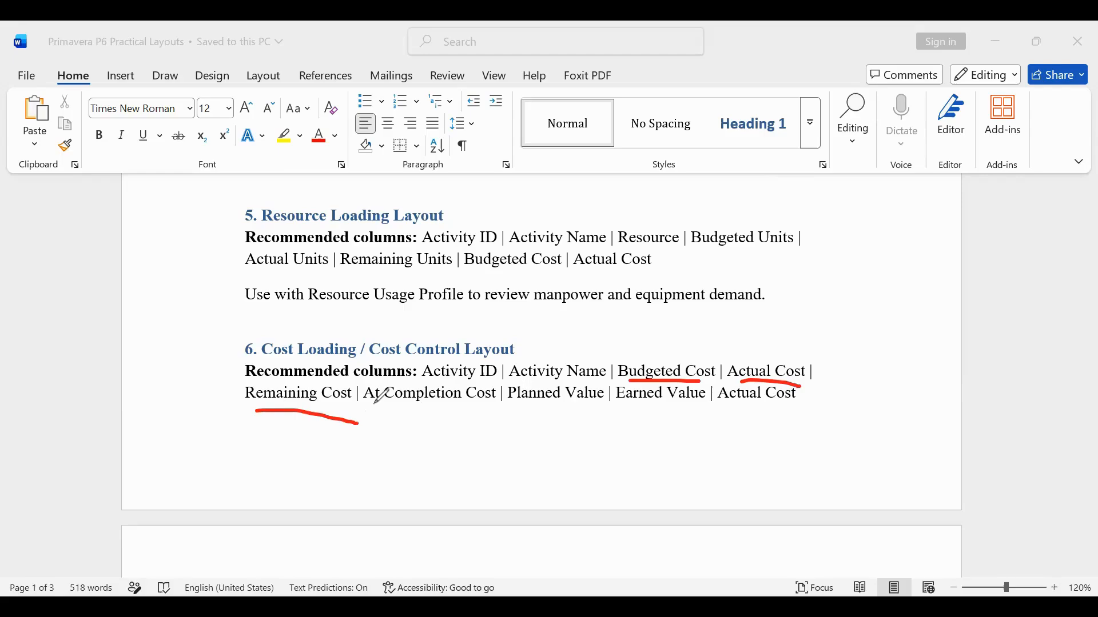
{"action": "left_click_drag", "start_coordinate": [373, 404], "coordinate": [490, 416]}
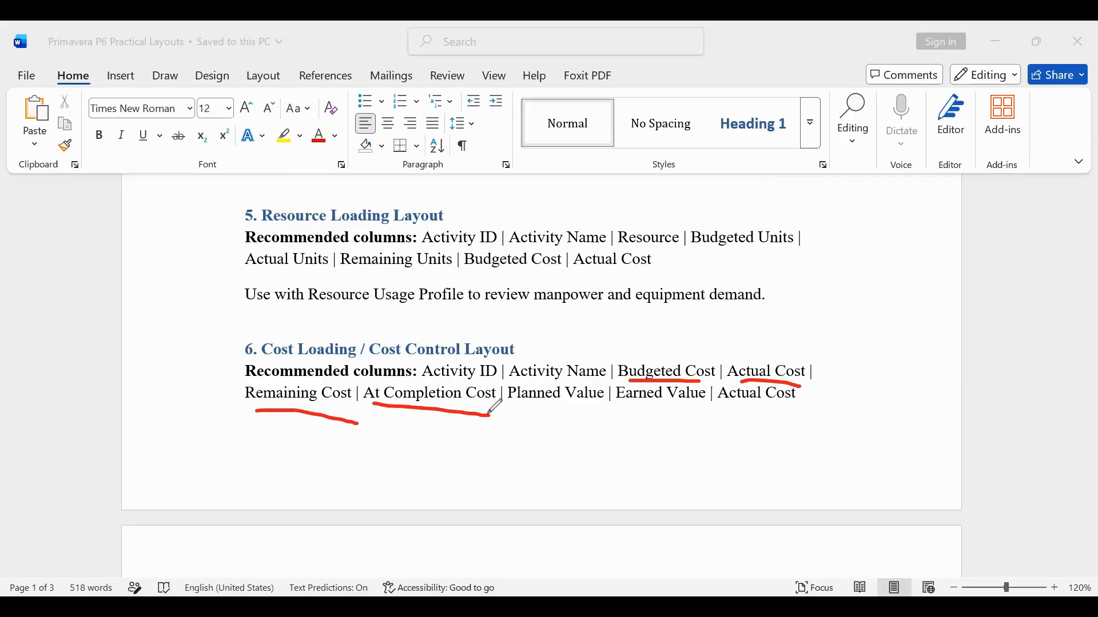
{"action": "left_click", "coordinate": [525, 407]}
{"action": "left_click_drag", "start_coordinate": [523, 407], "coordinate": [806, 412]}
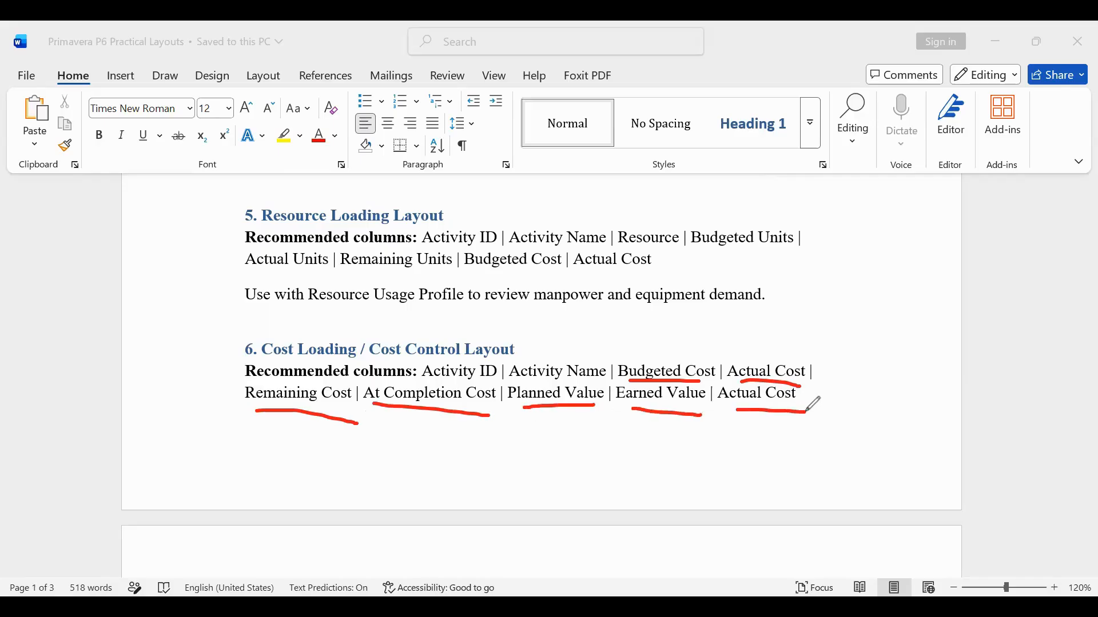
{"action": "left_click", "coordinate": [7, 277]}
{"action": "mouse_move", "coordinate": [307, 380]}
{"action": "left_mouse_down"}
{"action": "mouse_move", "coordinate": [440, 424]}
{"action": "mouse_move", "coordinate": [610, 441]}
{"action": "mouse_move", "coordinate": [779, 380]}
{"action": "mouse_move", "coordinate": [713, 429]}
{"action": "left_mouse_up"}
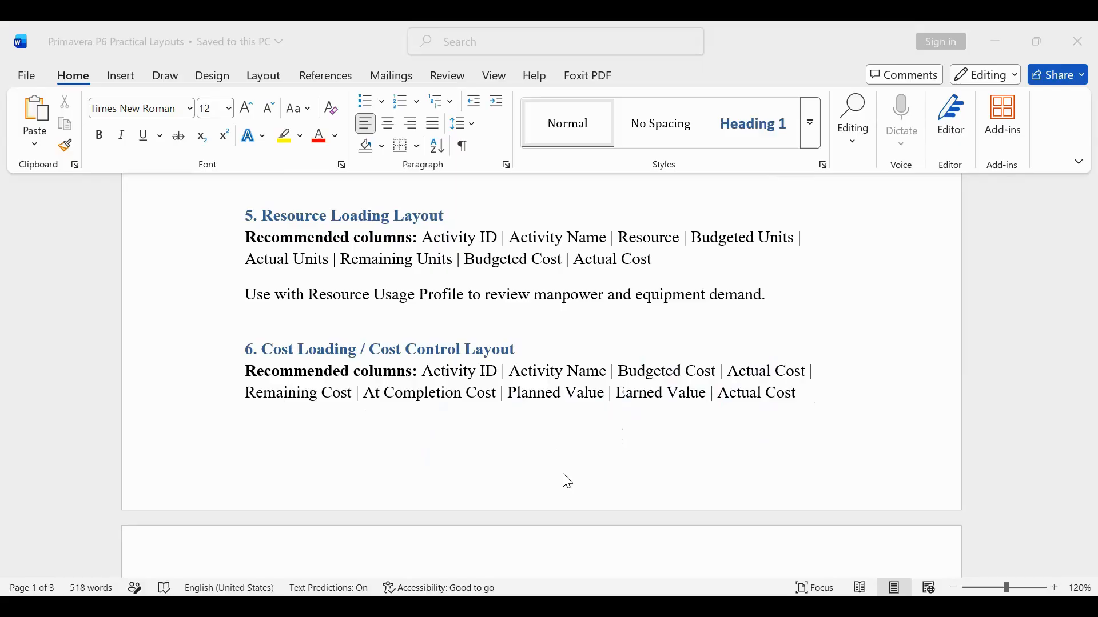
- Review the recommended columns, filters and grouping of layouts 7 to 12, from Lookahead Schedule through Weekly Progress Meeting
{"action": "scroll", "coordinate": [566, 481], "scroll_direction": "down", "scroll_amount": 5}
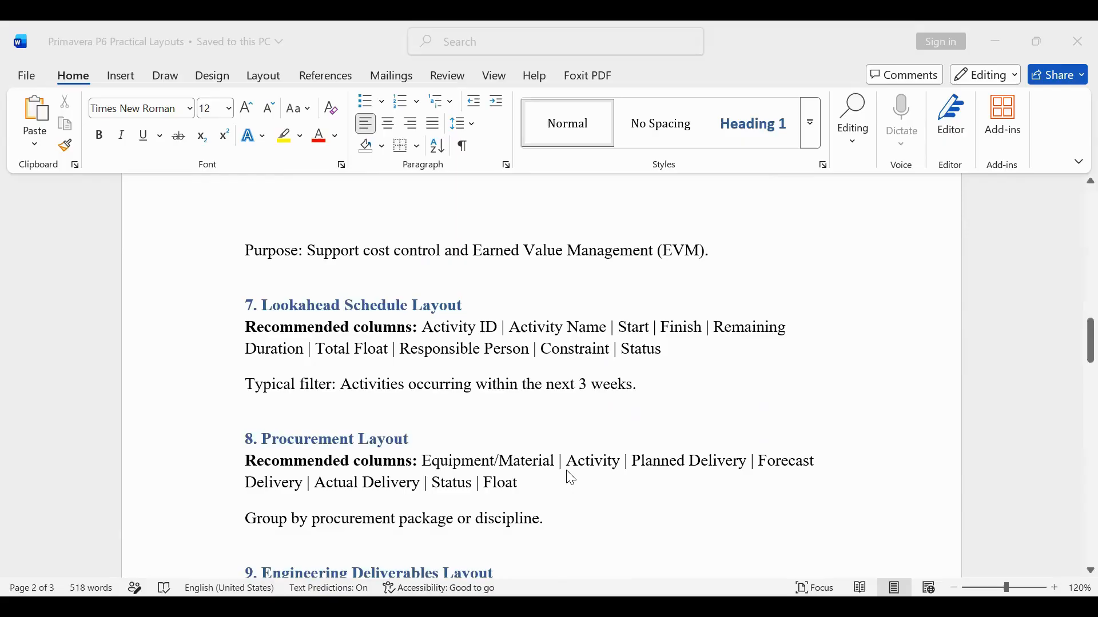
{"action": "scroll", "coordinate": [570, 477], "scroll_direction": "down", "scroll_amount": 1}
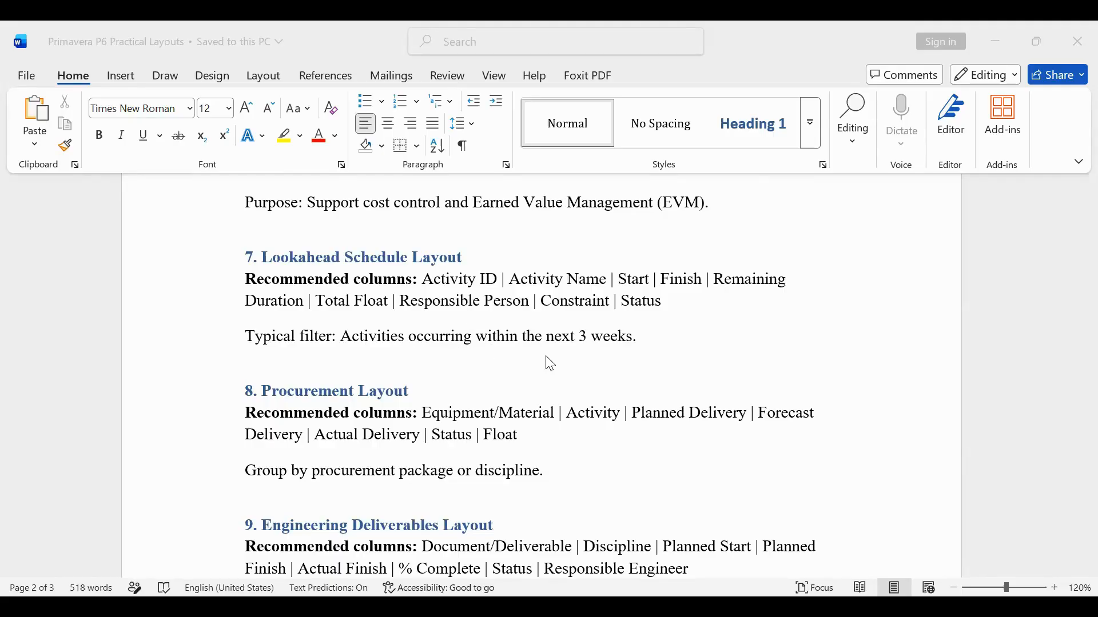
{"action": "scroll", "coordinate": [478, 422], "scroll_direction": "down", "scroll_amount": 2}
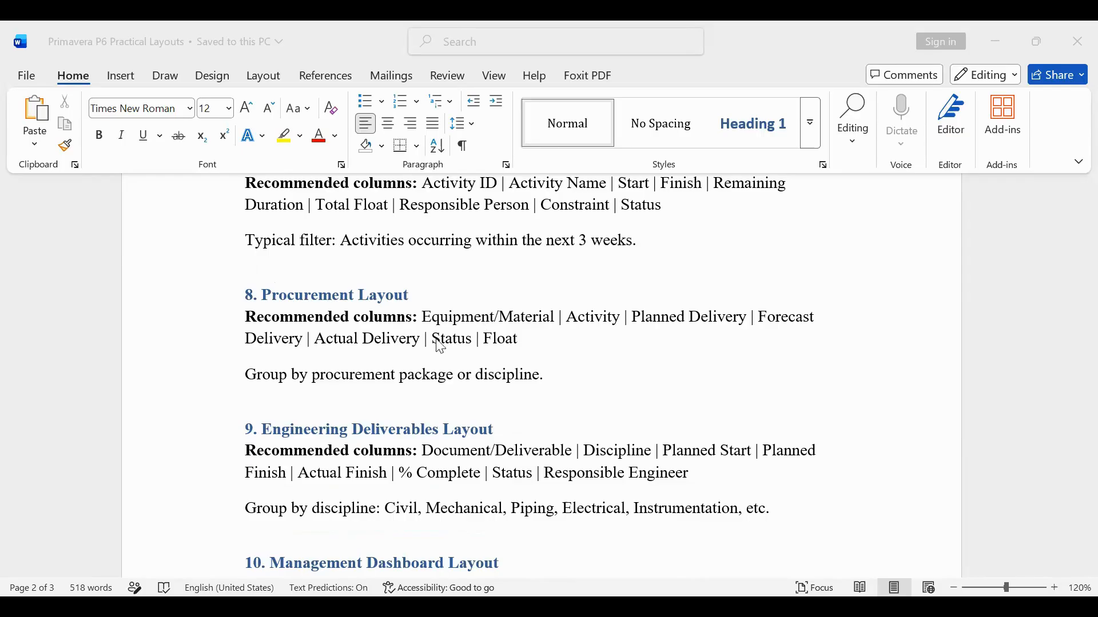
{"action": "scroll", "coordinate": [553, 334], "scroll_direction": "down", "scroll_amount": 3}
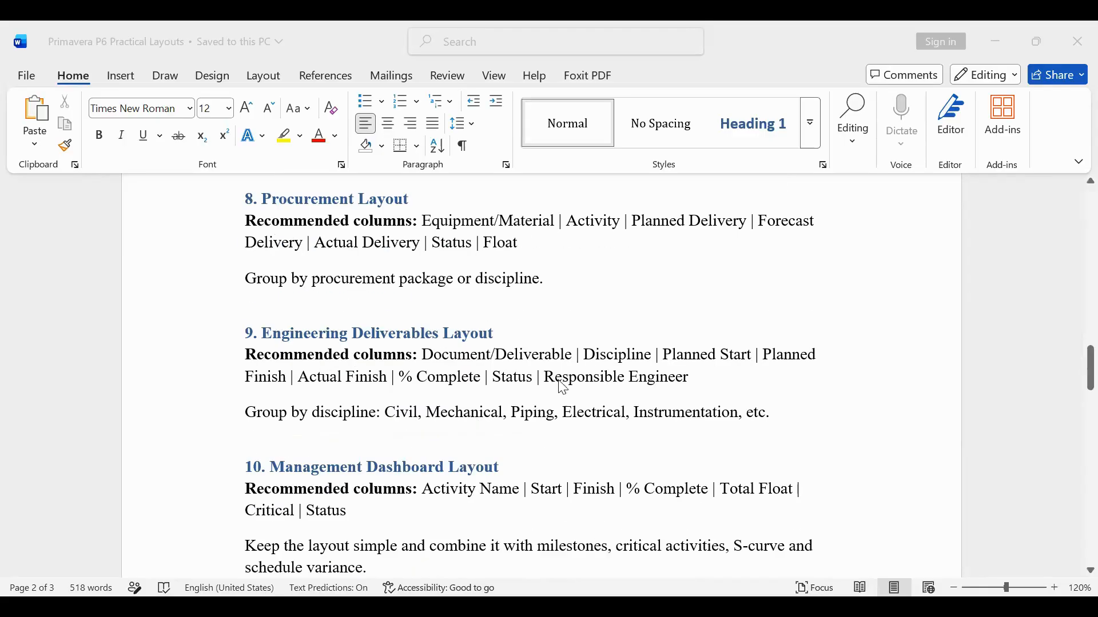
{"action": "scroll", "coordinate": [558, 394], "scroll_direction": "down", "scroll_amount": 5}
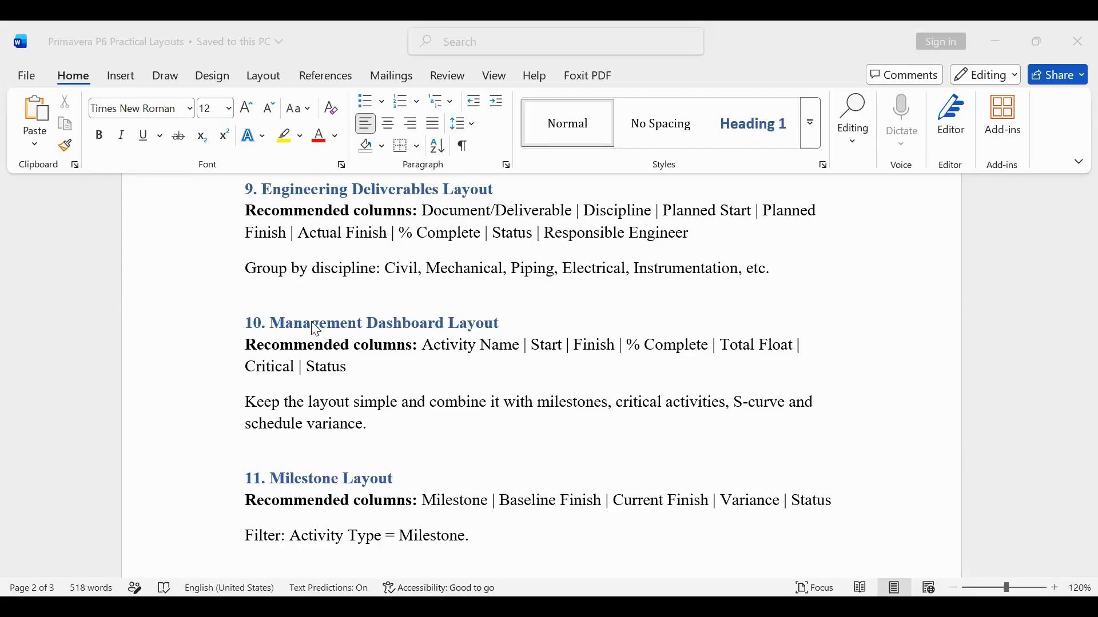
{"action": "scroll", "coordinate": [383, 392], "scroll_direction": "down", "scroll_amount": 3}
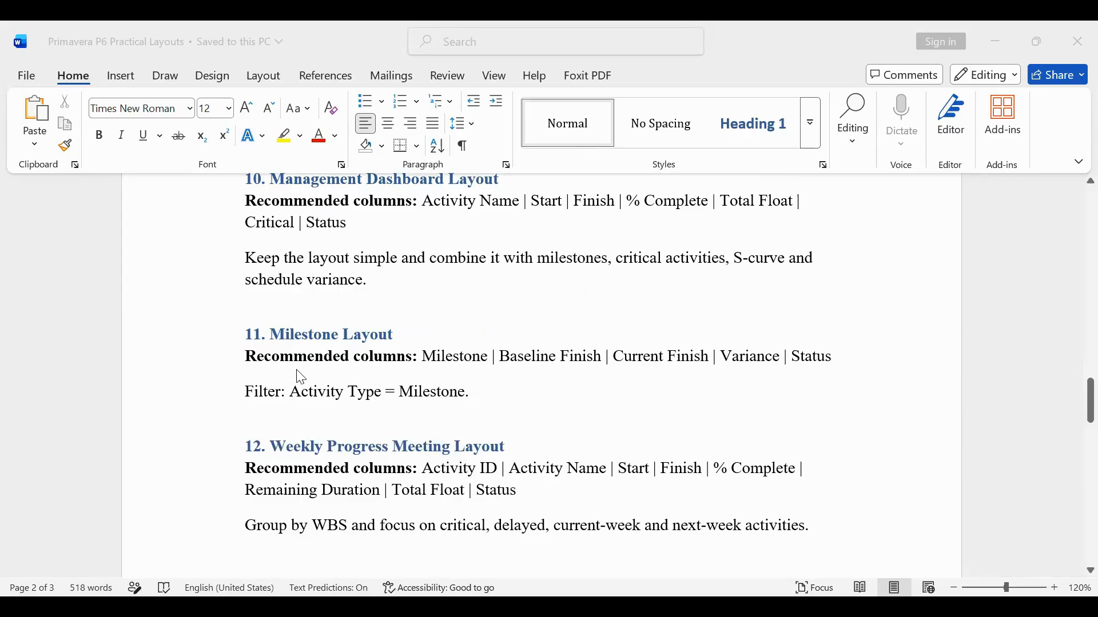
{"action": "scroll", "coordinate": [366, 432], "scroll_direction": "down", "scroll_amount": 1}
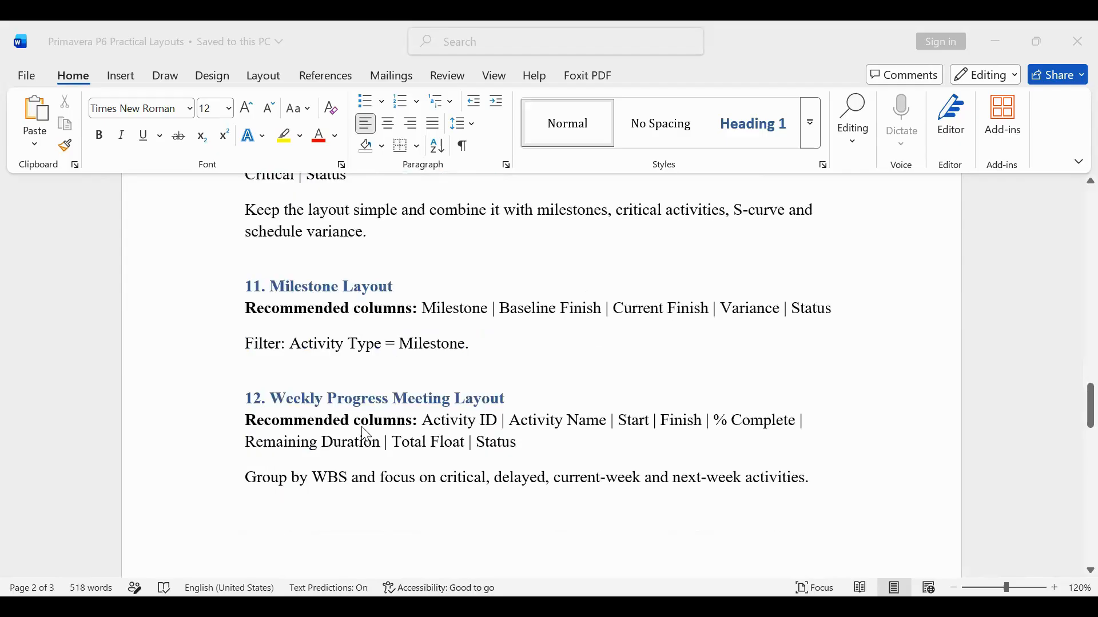
{"action": "scroll", "coordinate": [366, 433], "scroll_direction": "down", "scroll_amount": 1}
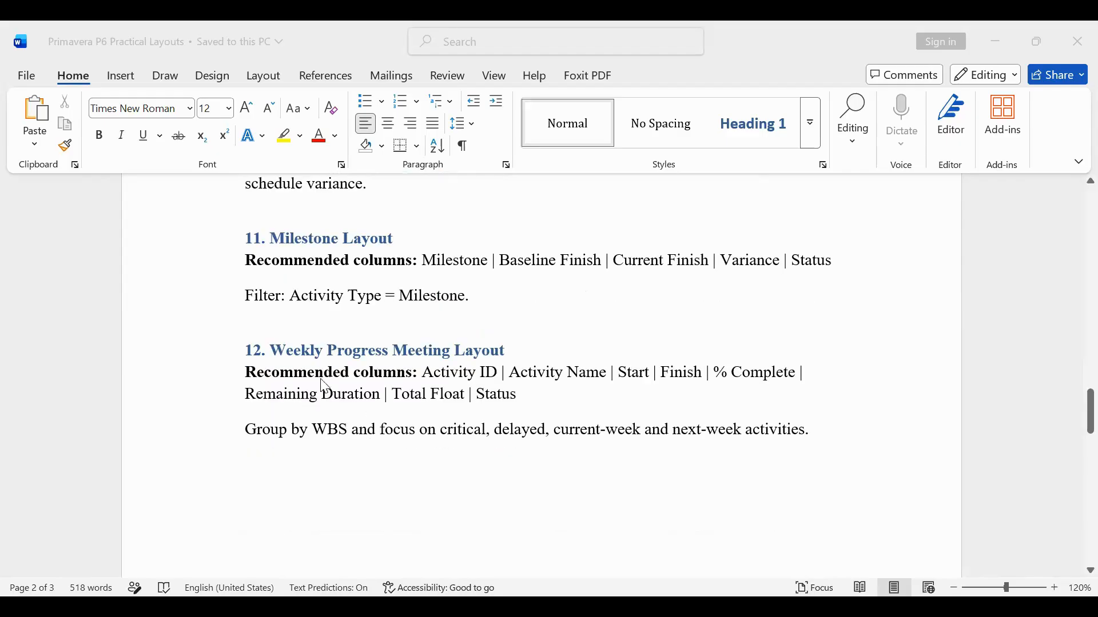
{"action": "scroll", "coordinate": [327, 382], "scroll_direction": "down", "scroll_amount": 4}
{"action": "scroll", "coordinate": [329, 389], "scroll_direction": "up", "scroll_amount": 3}
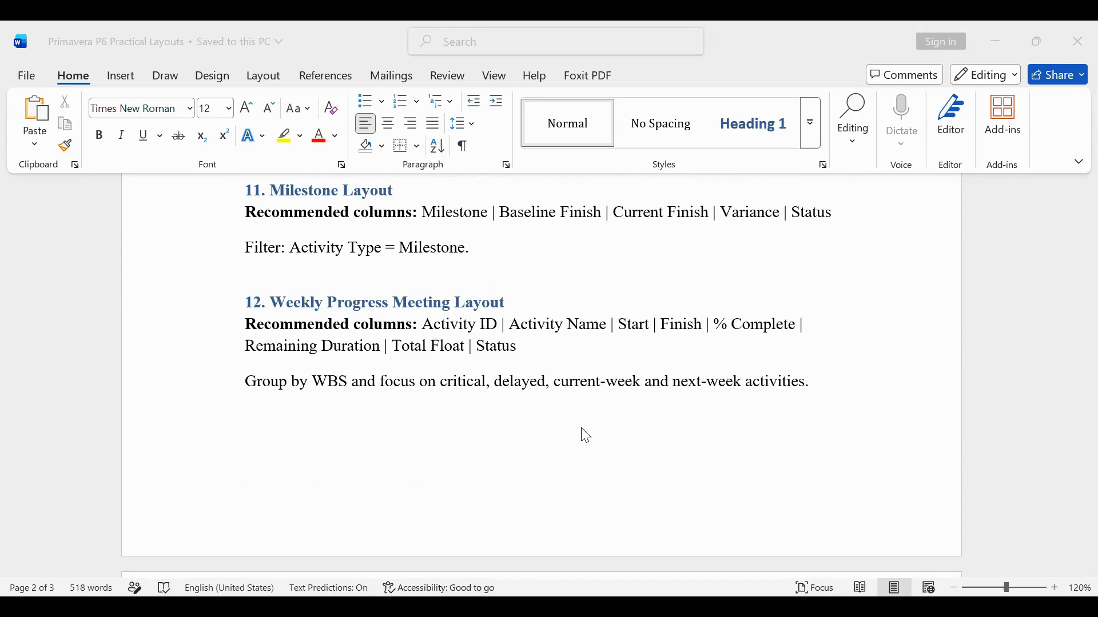
{"action": "scroll", "coordinate": [583, 435], "scroll_direction": "down", "scroll_amount": 3}
- Tick all five layouts under Recommended Core Layouts for P6 Training in red, and erase the ticks
{"action": "scroll", "coordinate": [583, 434], "scroll_direction": "down", "scroll_amount": 10}
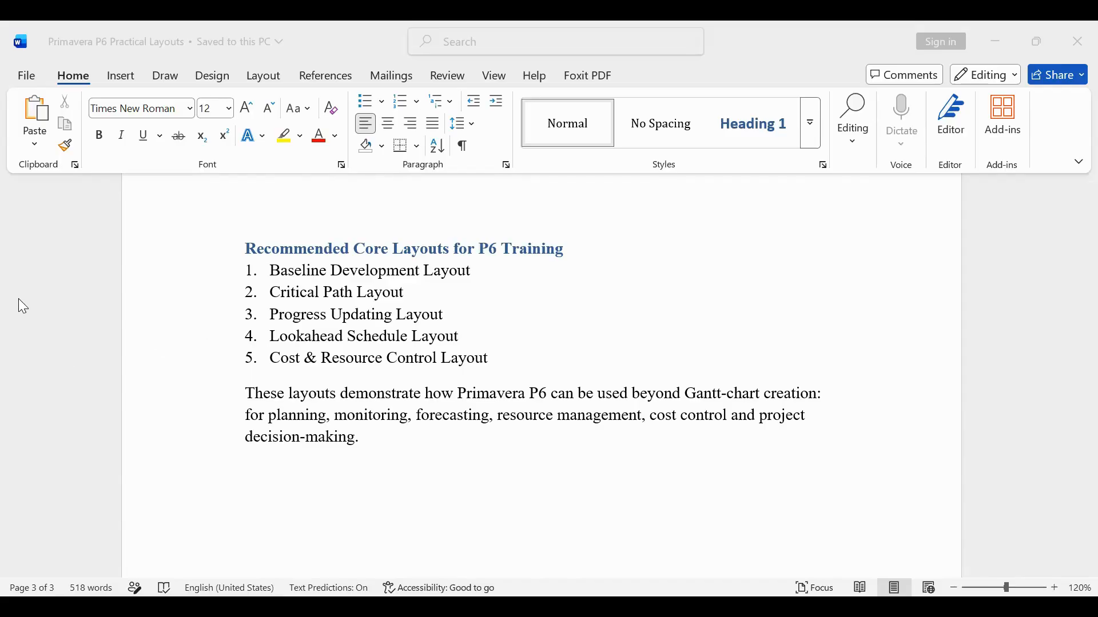
{"action": "left_click_drag", "start_coordinate": [488, 267], "coordinate": [542, 250]}
{"action": "mouse_move", "coordinate": [469, 297]}
{"action": "left_mouse_down"}
{"action": "mouse_move", "coordinate": [497, 300]}
{"action": "mouse_move", "coordinate": [525, 285]}
{"action": "mouse_move", "coordinate": [522, 318]}
{"action": "mouse_move", "coordinate": [574, 286]}
{"action": "left_mouse_up"}
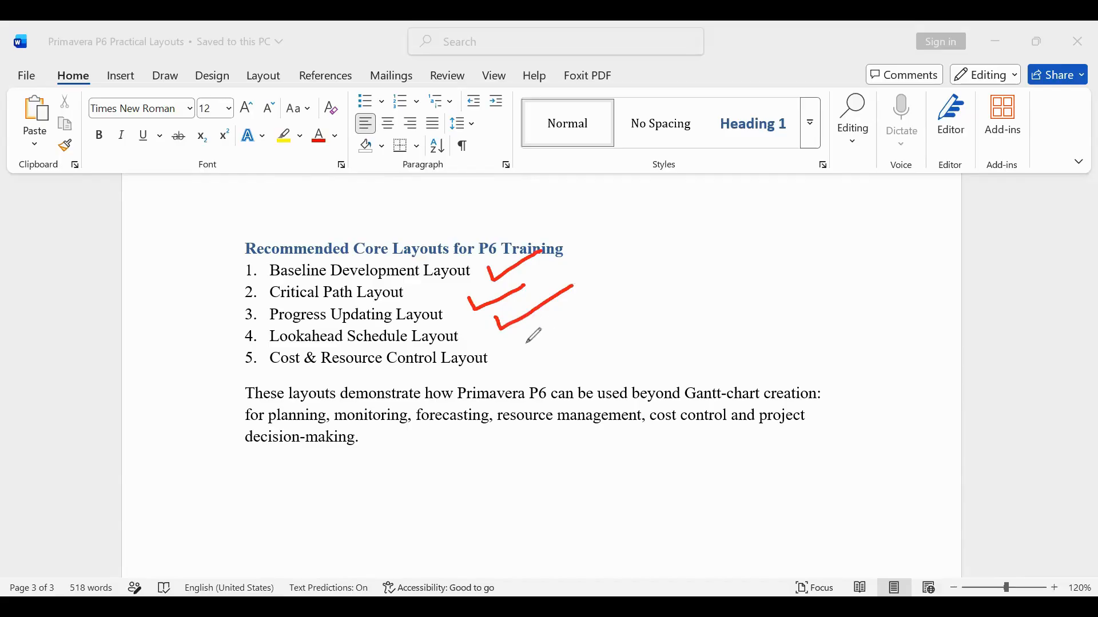
{"action": "left_click_drag", "start_coordinate": [525, 343], "coordinate": [584, 317]}
{"action": "left_click_drag", "start_coordinate": [554, 363], "coordinate": [587, 345]}
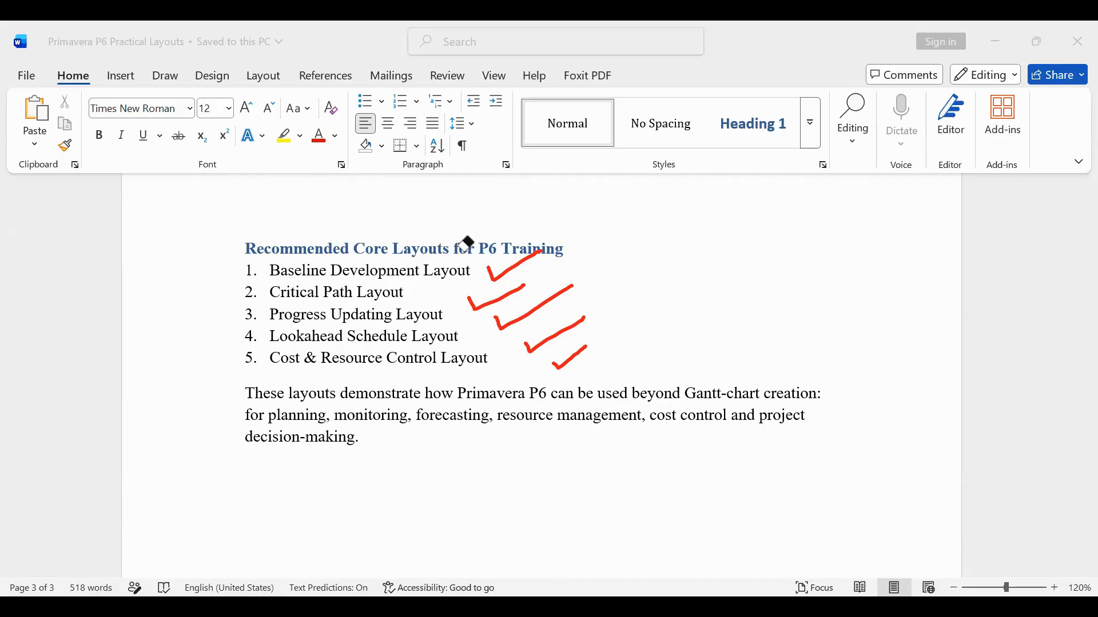
{"action": "left_click_drag", "start_coordinate": [466, 240], "coordinate": [501, 320]}
{"action": "left_click_drag", "start_coordinate": [532, 355], "coordinate": [573, 306]}
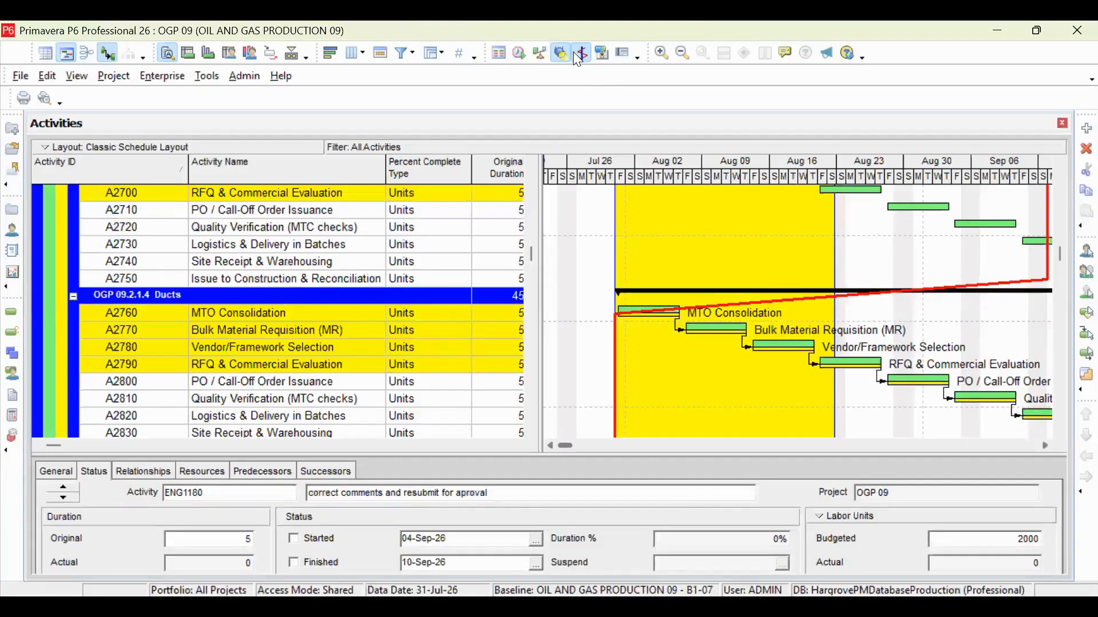
- In Primavera P6, turn off the progress spotlight and progress line on the OGP 09 Gantt chart
{"action": "left_click", "coordinate": [570, 56]}
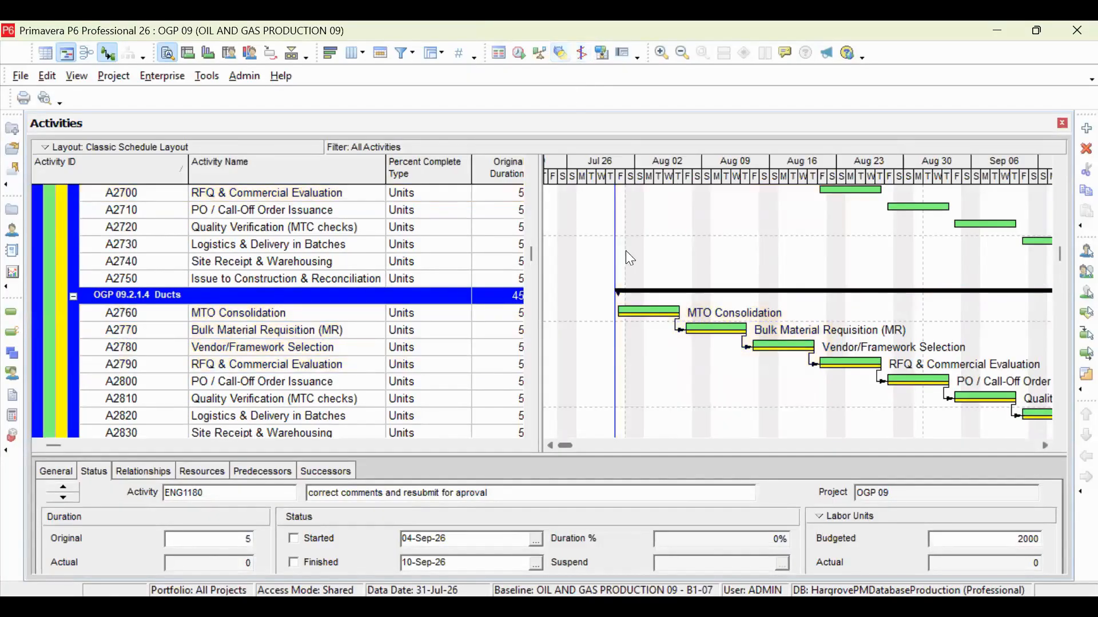
{"action": "scroll", "coordinate": [658, 324], "scroll_direction": "up", "scroll_amount": 3}
{"action": "scroll", "coordinate": [659, 323], "scroll_direction": "up", "scroll_amount": 1}
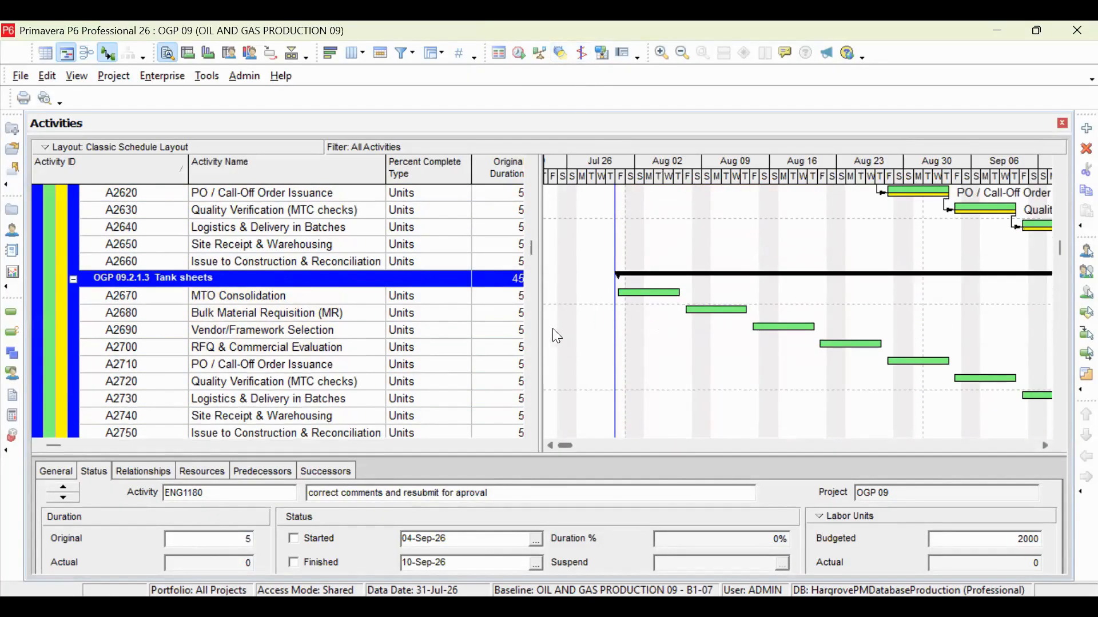
{"action": "left_click_drag", "start_coordinate": [560, 443], "coordinate": [567, 444]}
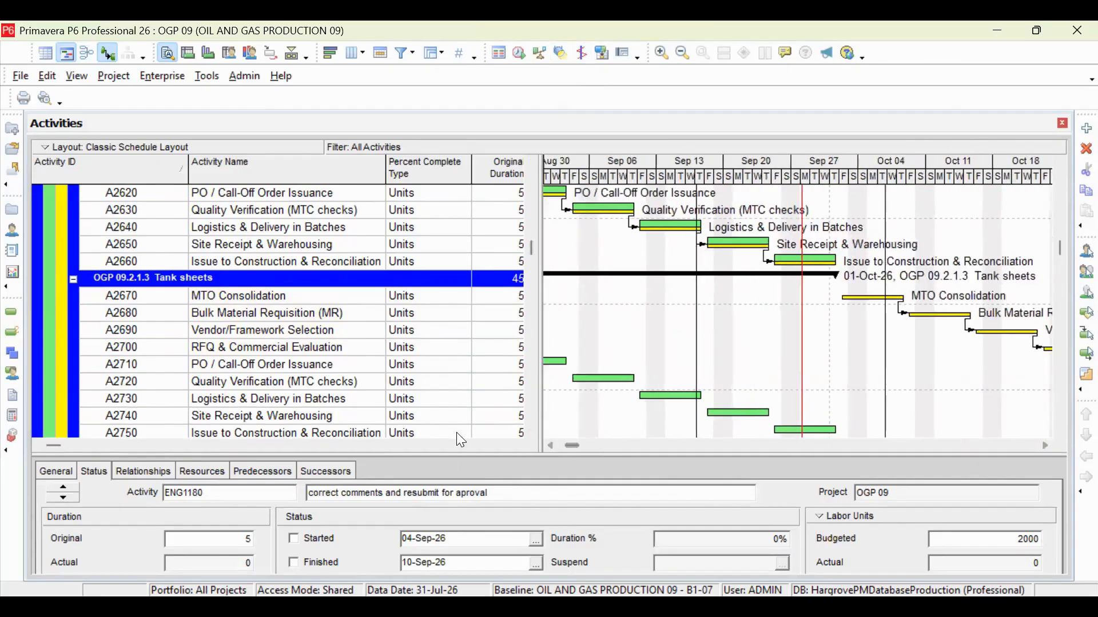
- Hide the activity details pane and widen the activity table until the Early Start column shows
{"action": "left_click", "coordinate": [293, 55]}
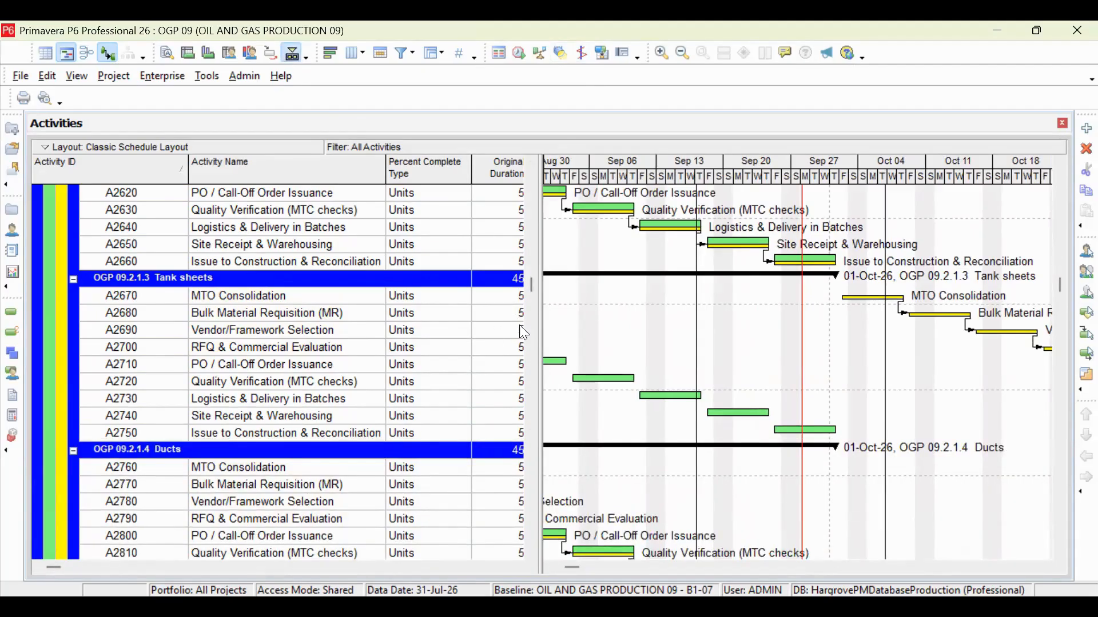
{"action": "left_click_drag", "start_coordinate": [536, 321], "coordinate": [618, 355]}
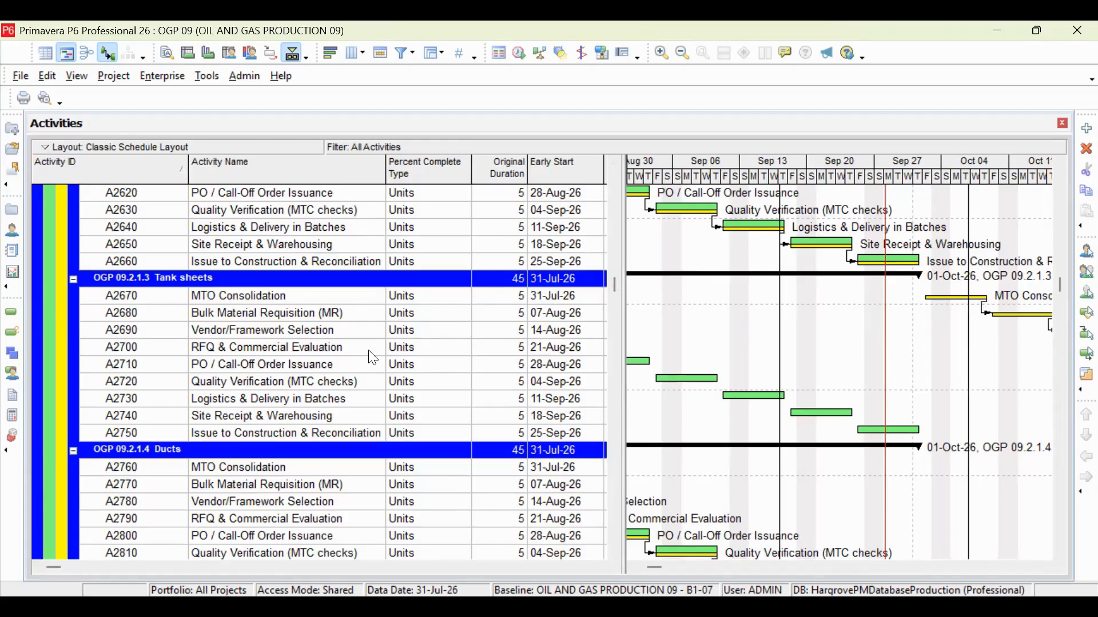
{"action": "scroll", "coordinate": [373, 357], "scroll_direction": "up", "scroll_amount": 1}
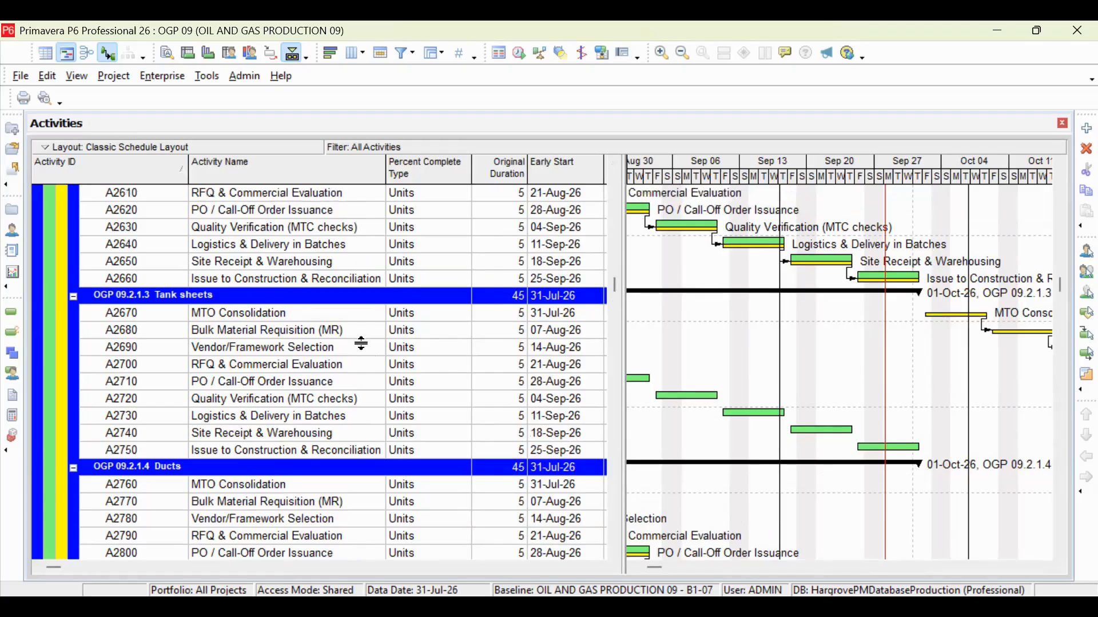
- Open project OGP 10, Oil & Gas Project 10, from the August group of projects
{"action": "left_click", "coordinate": [20, 76]}
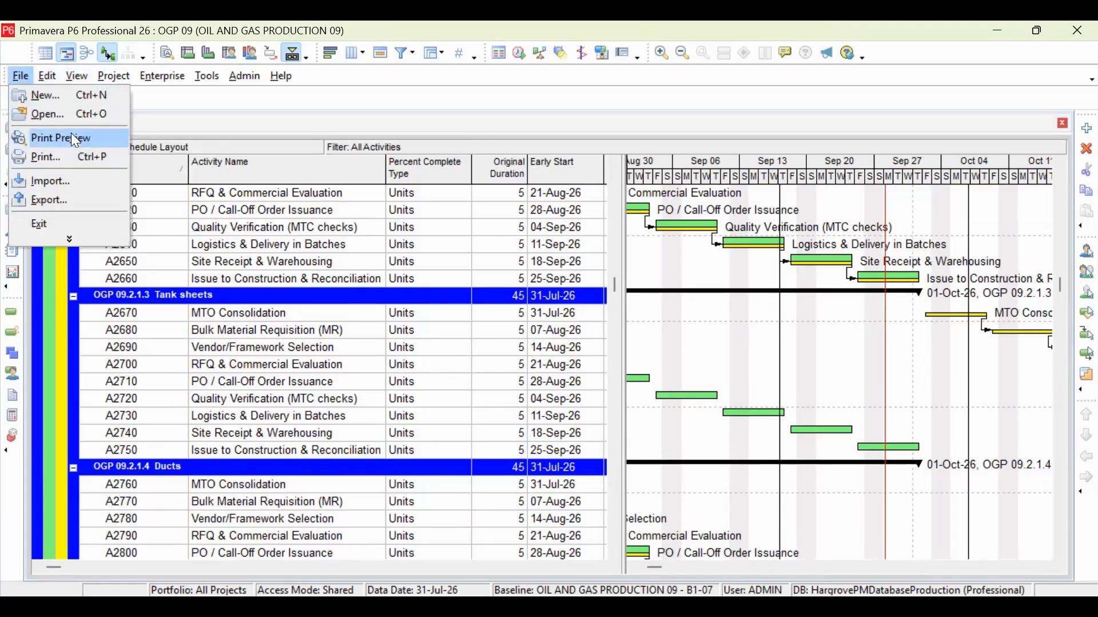
{"action": "left_click", "coordinate": [90, 113]}
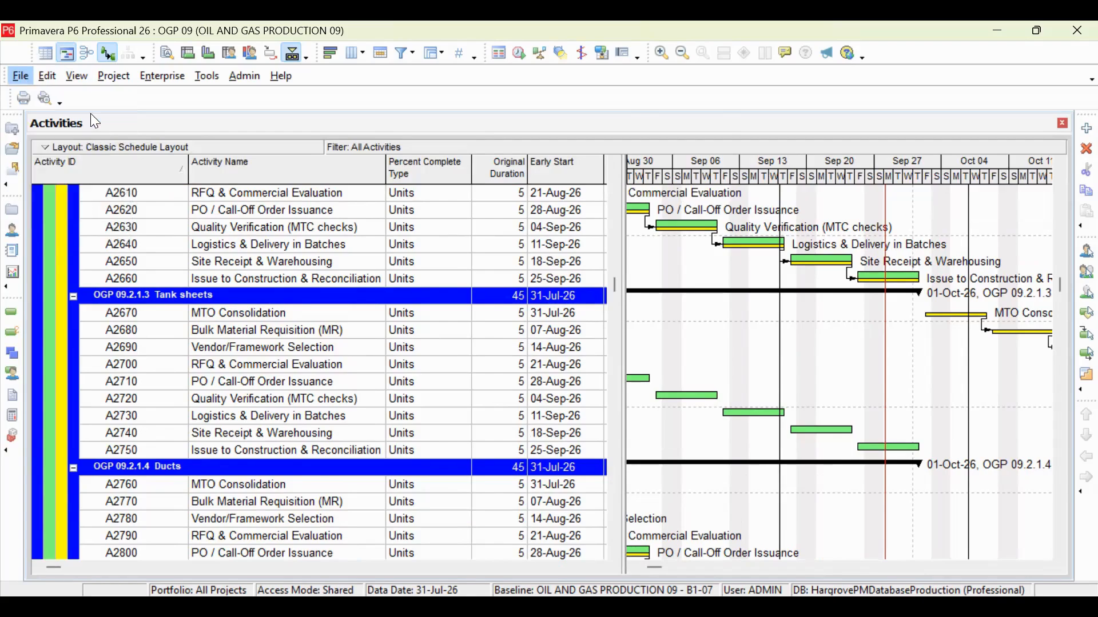
{"action": "scroll", "coordinate": [667, 191], "scroll_direction": "down", "scroll_amount": 15}
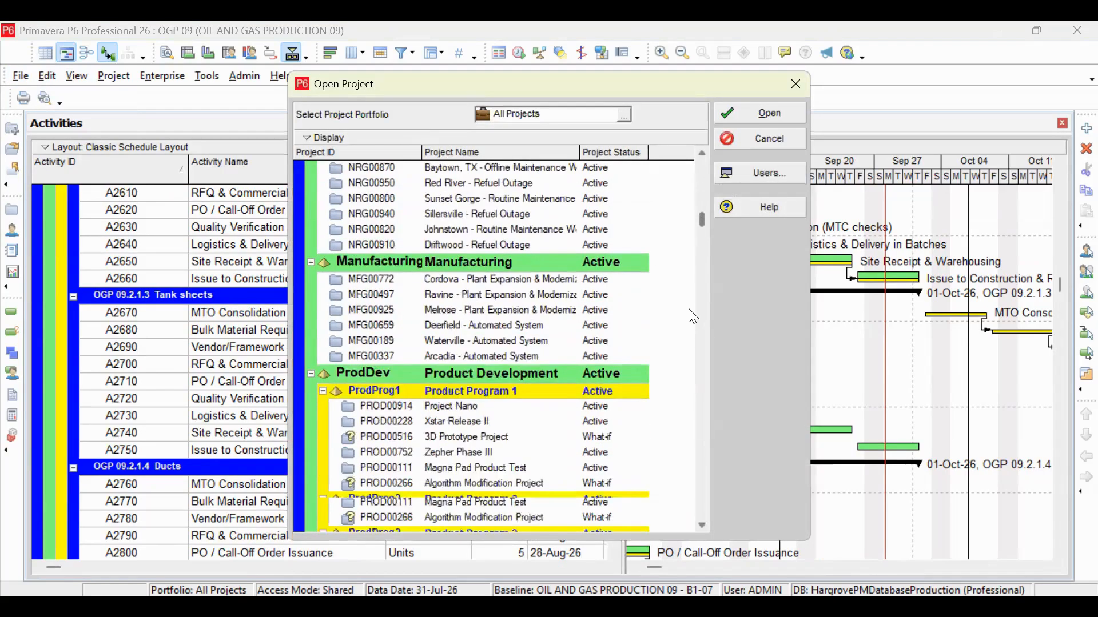
{"action": "scroll", "coordinate": [686, 530], "scroll_direction": "down", "scroll_amount": 3}
{"action": "left_click", "coordinate": [496, 522]}
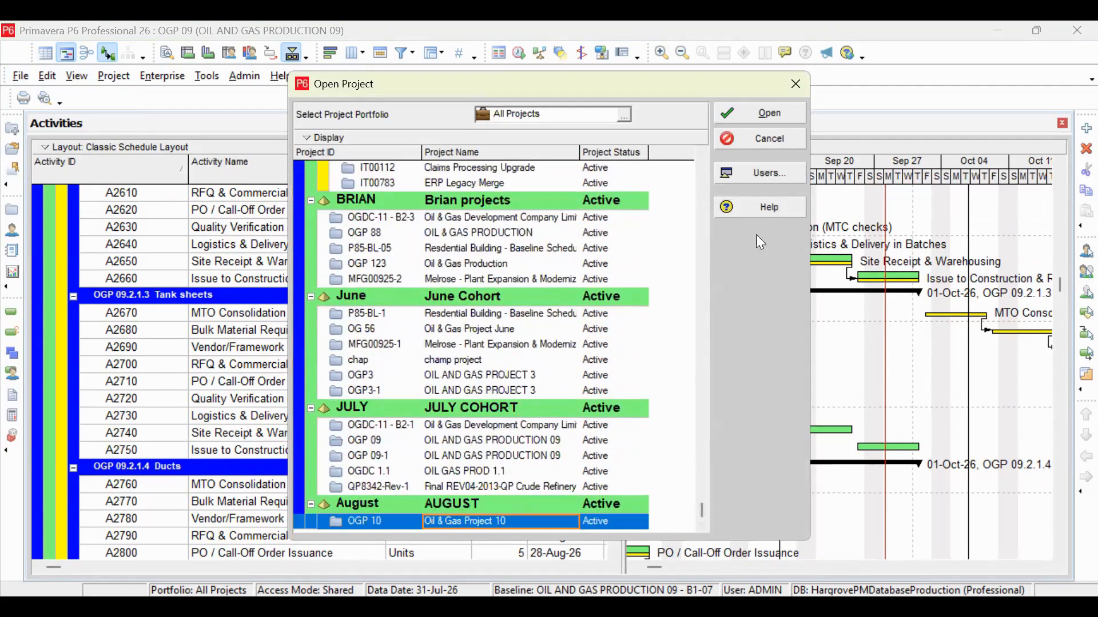
{"action": "left_click", "coordinate": [766, 106]}
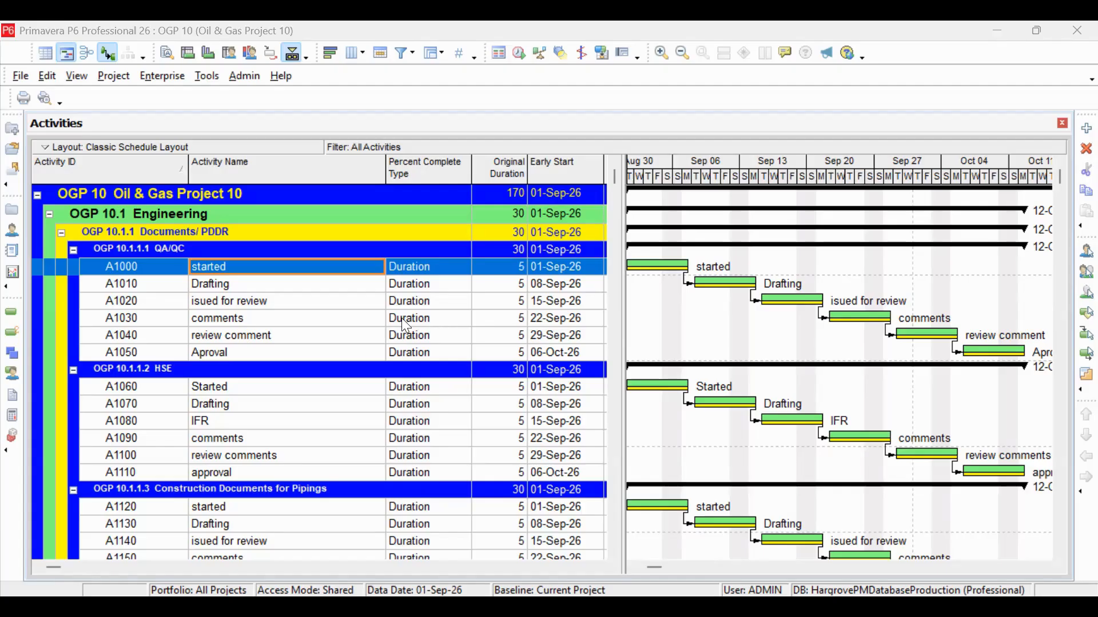
- Select the Documents/ PDDR WBS band, and circle the Columns command in red with the screen pen before clearing the mark
{"action": "left_click", "coordinate": [573, 237]}
{"action": "scroll", "coordinate": [570, 243], "scroll_direction": "down", "scroll_amount": 1}
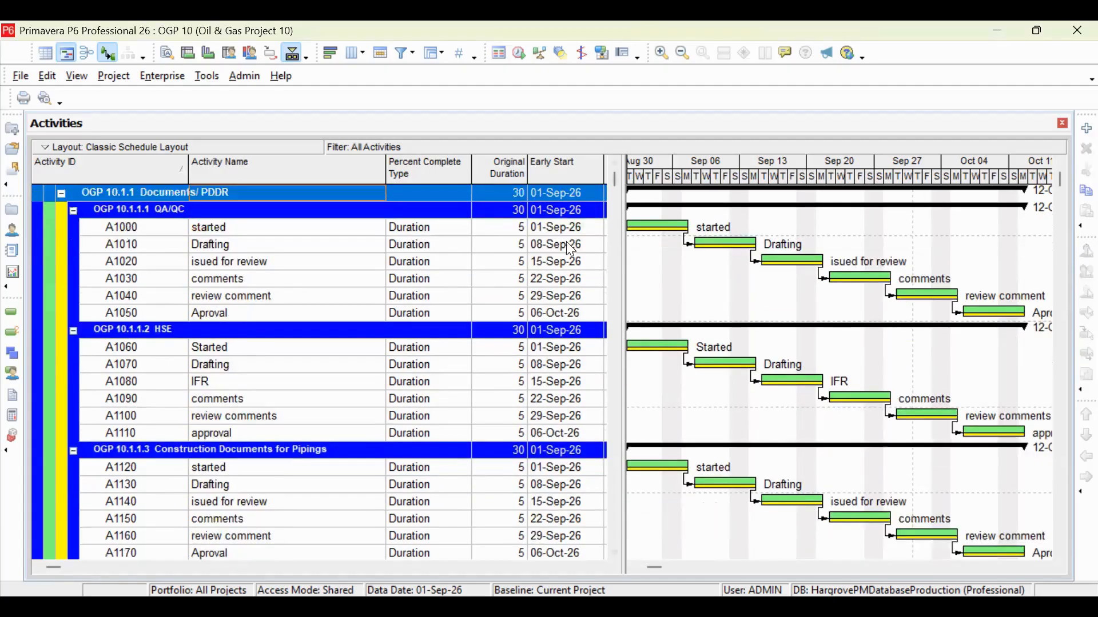
{"action": "scroll", "coordinate": [534, 261], "scroll_direction": "up", "scroll_amount": 1}
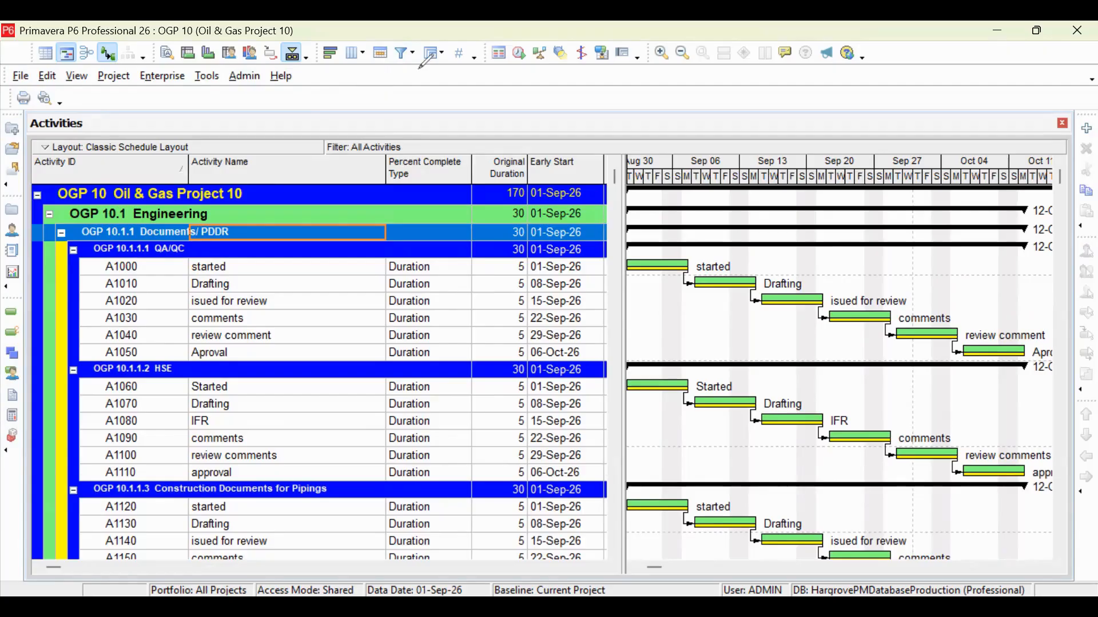
{"action": "mouse_move", "coordinate": [358, 69]}
{"action": "left_mouse_down"}
{"action": "mouse_move", "coordinate": [366, 48]}
{"action": "mouse_move", "coordinate": [345, 65]}
{"action": "mouse_move", "coordinate": [369, 62]}
{"action": "left_mouse_up"}
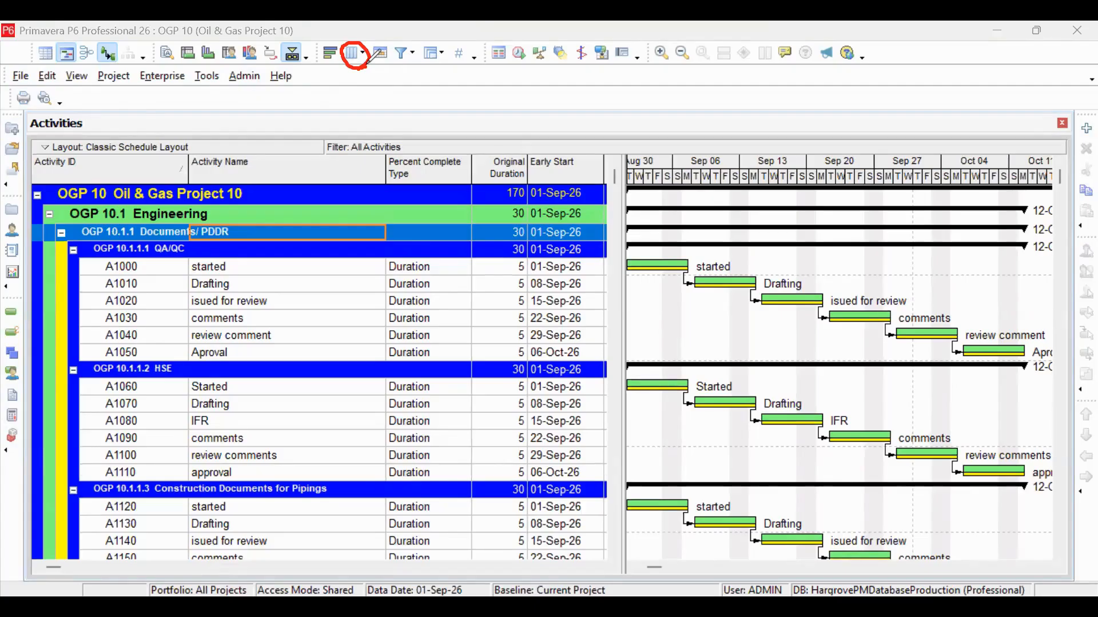
{"action": "left_click_drag", "start_coordinate": [360, 65], "coordinate": [360, 80]}
{"action": "left_click", "coordinate": [377, 37]}
{"action": "key", "text": "Escape"}
- Open the column customization dialog for the activity table
{"action": "left_click", "coordinate": [81, 71]}
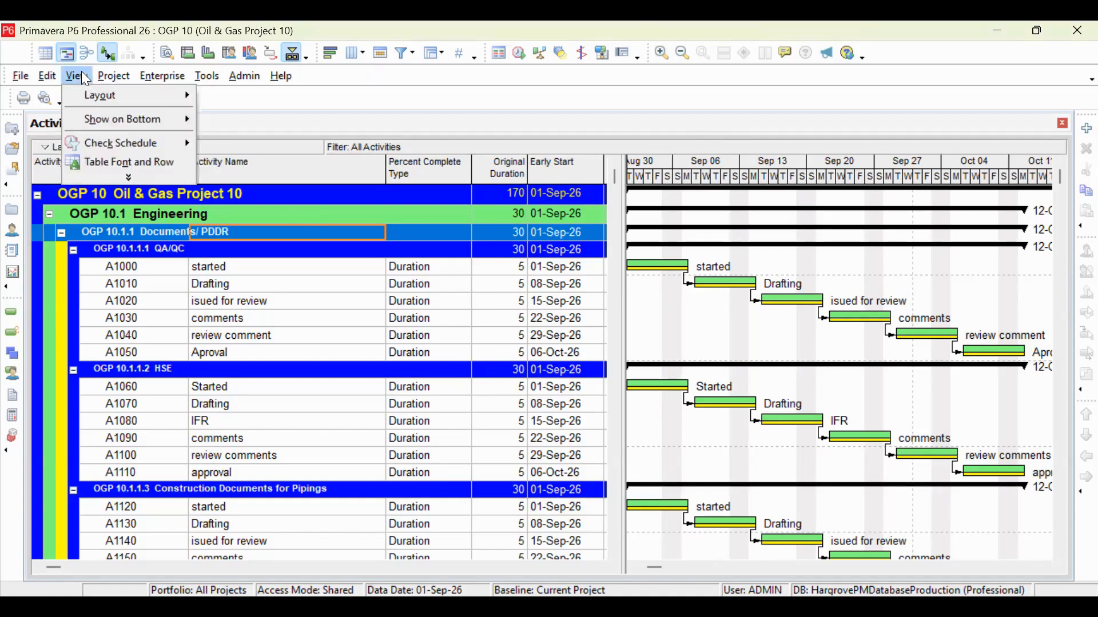
{"action": "left_click", "coordinate": [131, 174]}
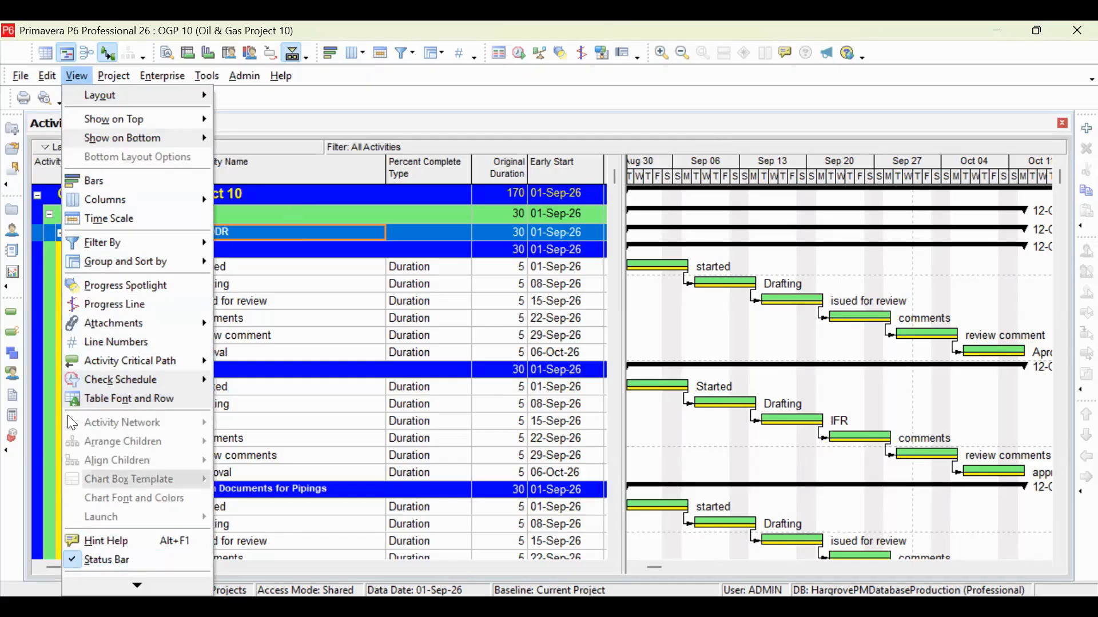
{"action": "left_click", "coordinate": [107, 201]}
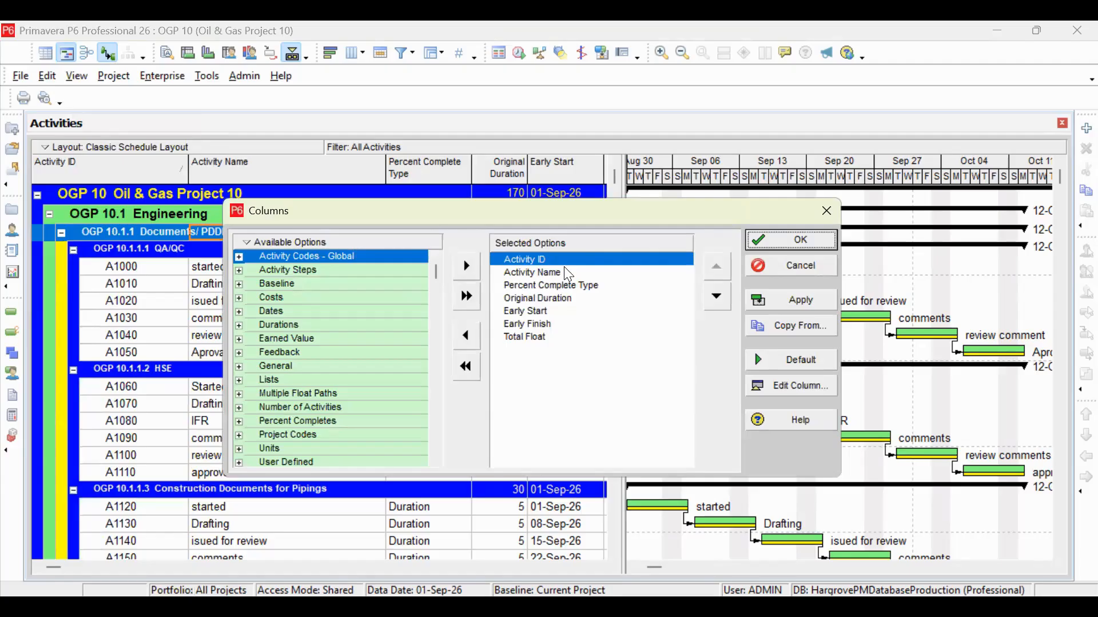
- Mark Activity ID, Activity Name, Original Duration, Early Start, Early Finish and Total Float in red with the screen pen, and clear the marks
{"action": "mouse_move", "coordinate": [564, 266]}
{"action": "left_mouse_down"}
{"action": "mouse_move", "coordinate": [613, 254]}
{"action": "mouse_move", "coordinate": [639, 265]}
{"action": "left_mouse_up"}
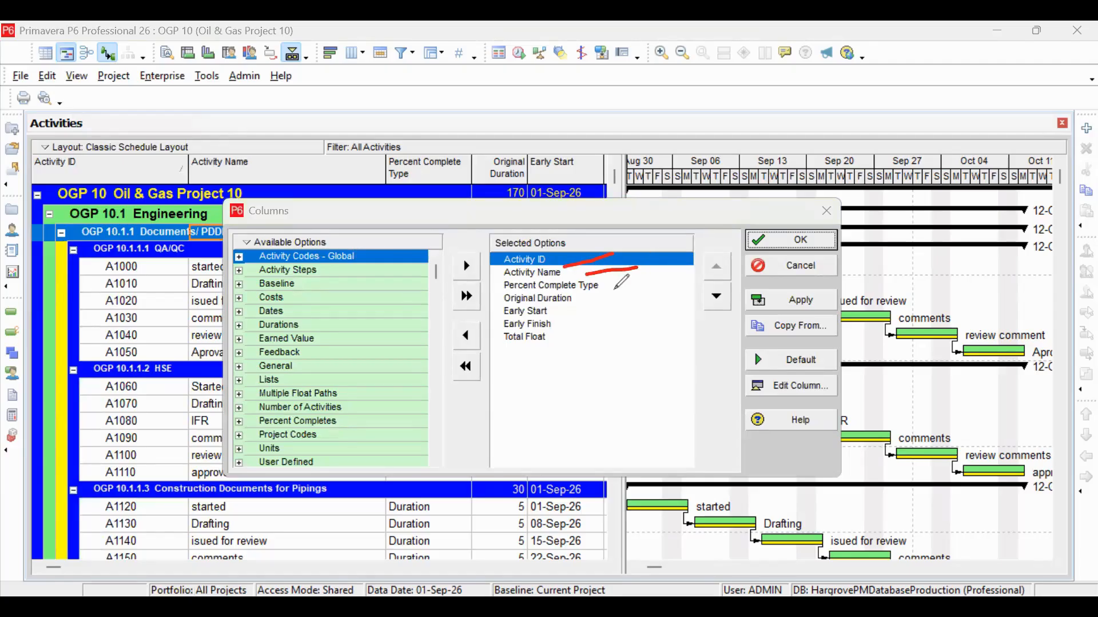
{"action": "left_click_drag", "start_coordinate": [592, 299], "coordinate": [609, 297]}
{"action": "mouse_move", "coordinate": [589, 315]}
{"action": "left_mouse_down"}
{"action": "mouse_move", "coordinate": [617, 311]}
{"action": "mouse_move", "coordinate": [623, 351]}
{"action": "left_mouse_up"}
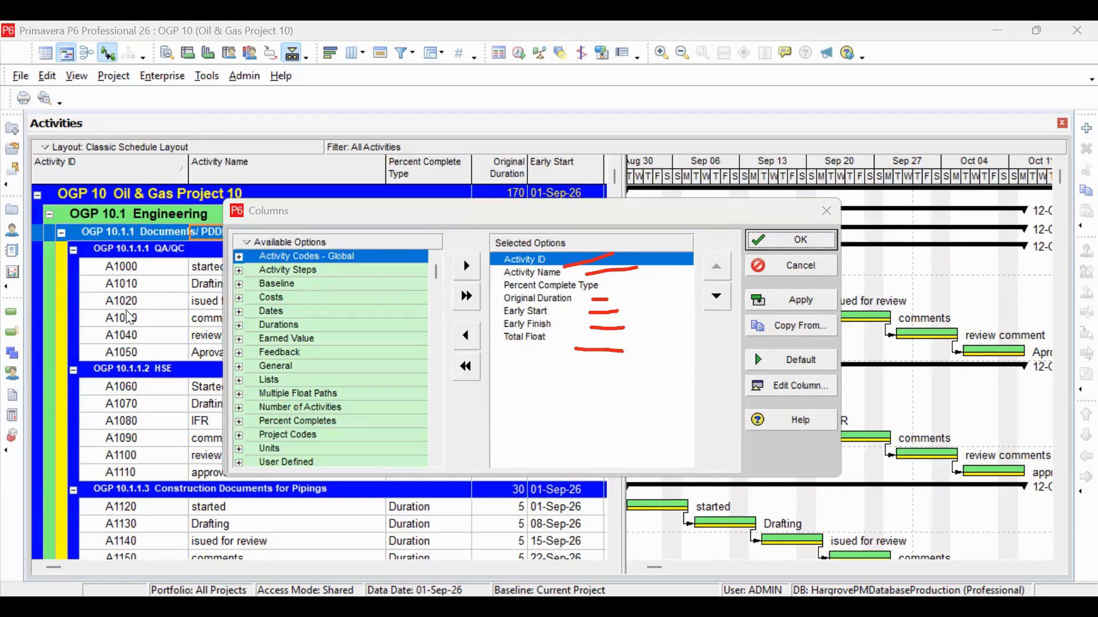
{"action": "left_click", "coordinate": [96, 256]}
{"action": "left_click_drag", "start_coordinate": [600, 253], "coordinate": [600, 359]}
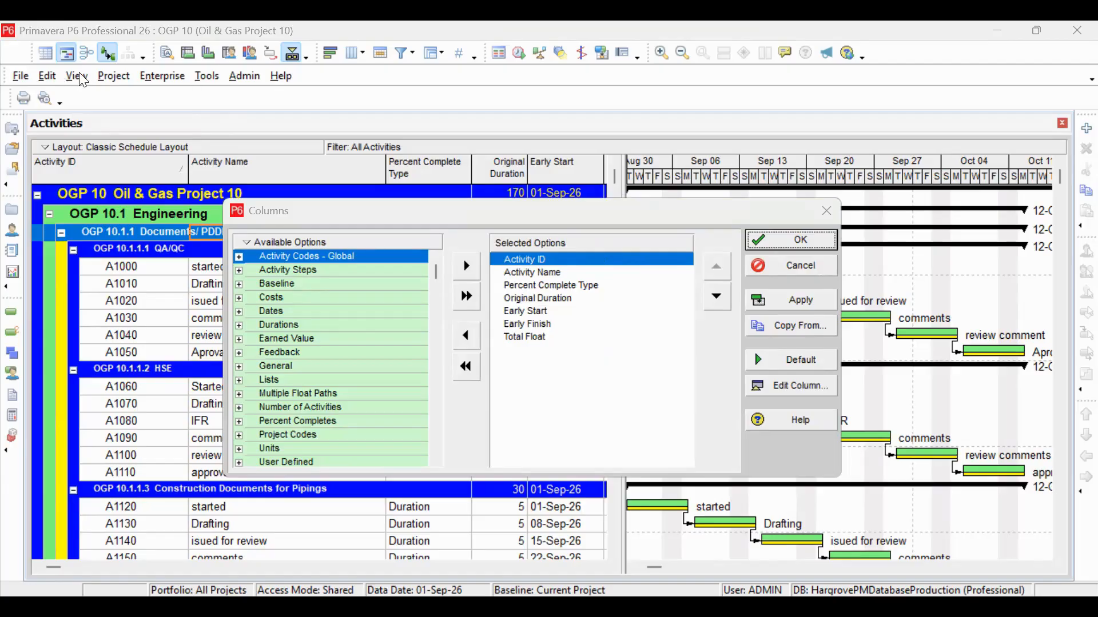
- Remove Percent Complete Type from the selected columns
{"action": "left_click", "coordinate": [546, 284]}
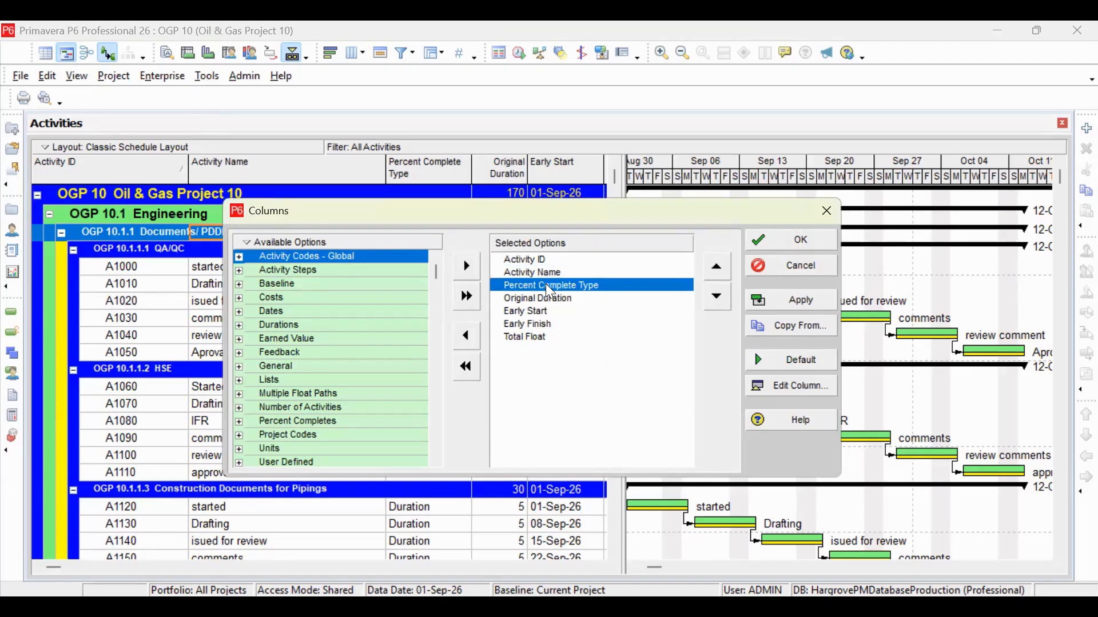
{"action": "left_click", "coordinate": [466, 336]}
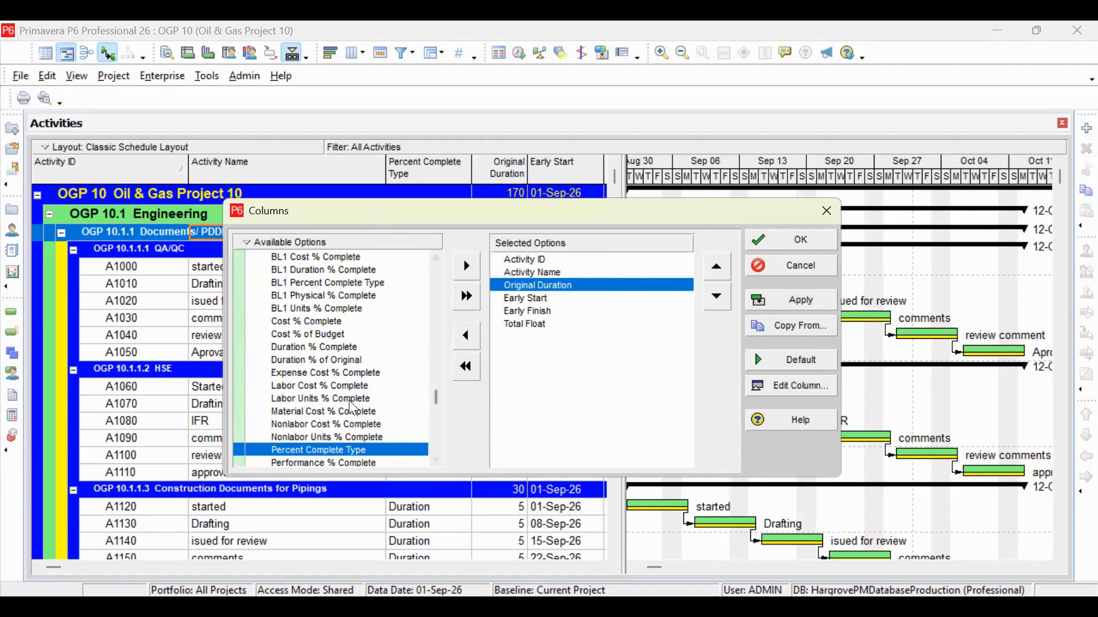
- Expand the Activity Codes - Global category of available columns and examine its options
{"action": "scroll", "coordinate": [325, 313], "scroll_direction": "up", "scroll_amount": 6}
{"action": "scroll", "coordinate": [322, 307], "scroll_direction": "up", "scroll_amount": 1}
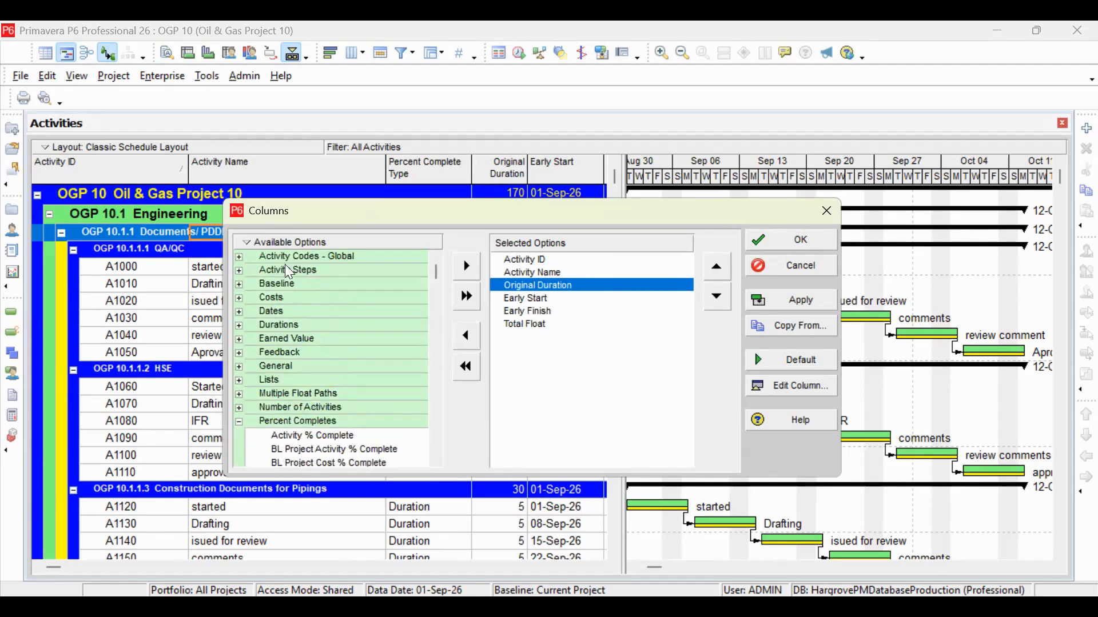
{"action": "left_click", "coordinate": [239, 257]}
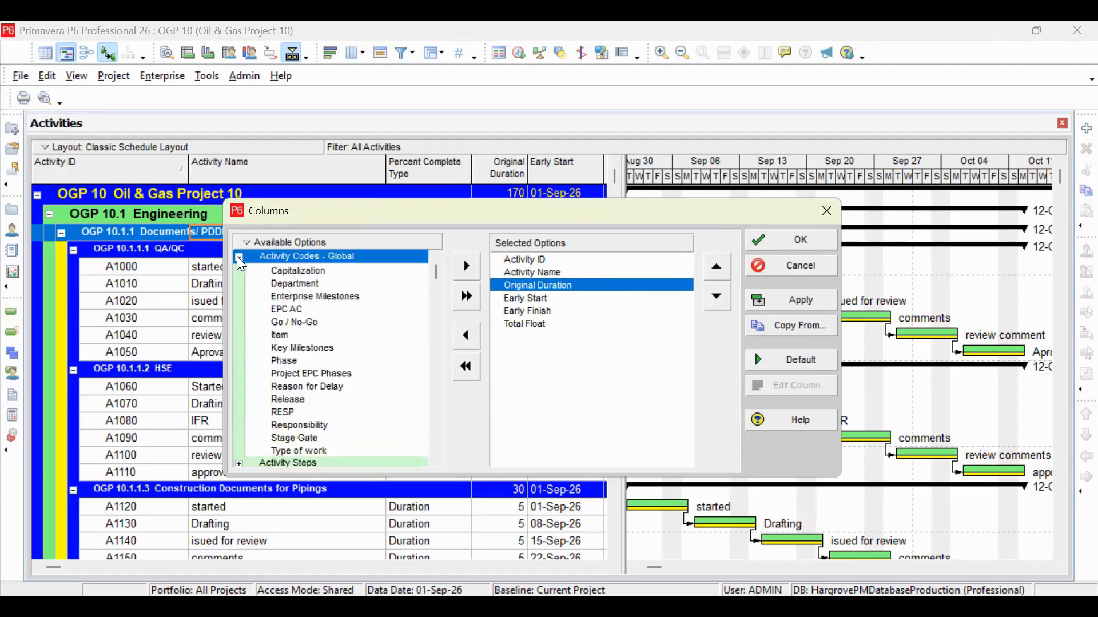
{"action": "scroll", "coordinate": [306, 324], "scroll_direction": "down", "scroll_amount": 1}
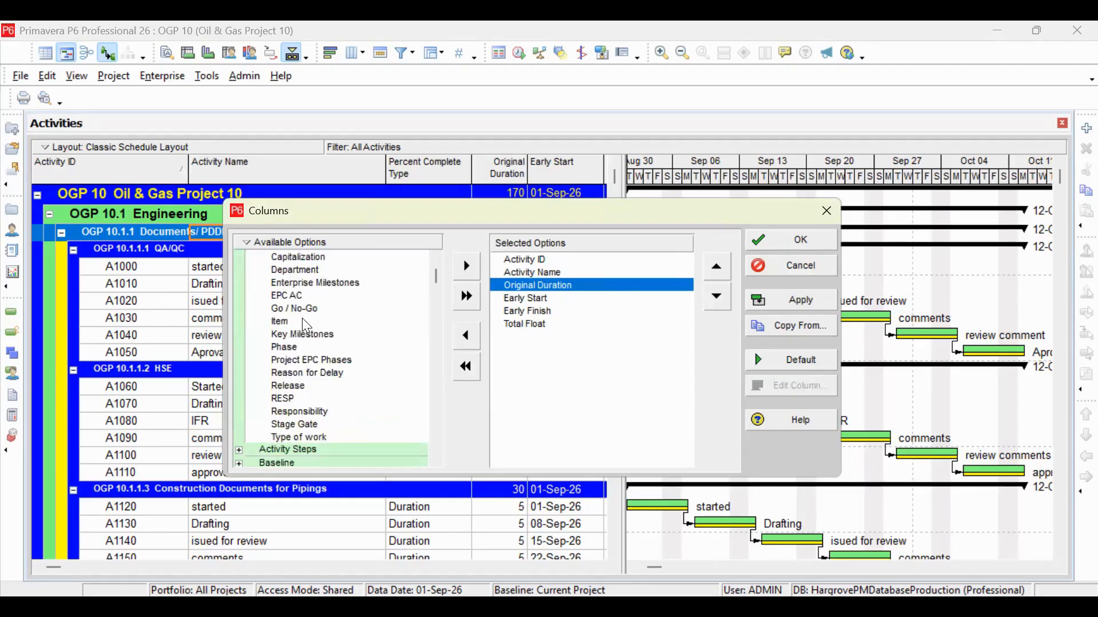
{"action": "scroll", "coordinate": [303, 320], "scroll_direction": "down", "scroll_amount": 1}
{"action": "scroll", "coordinate": [309, 369], "scroll_direction": "up", "scroll_amount": 2}
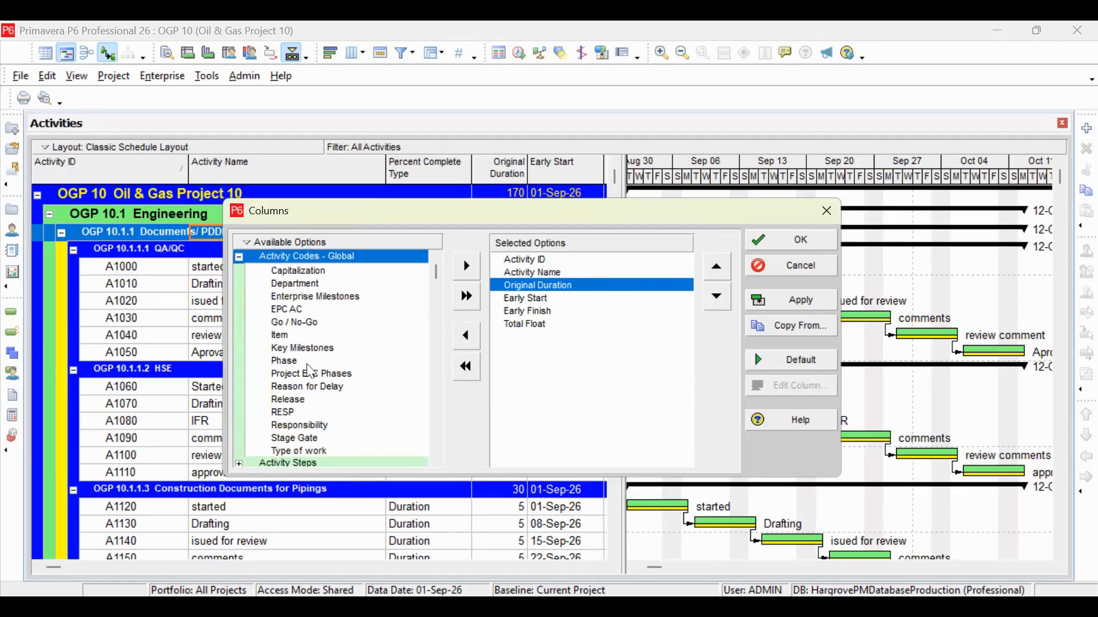
- Expand the Activity Steps and Baseline categories and examine their column options and the categories listed below them
{"action": "scroll", "coordinate": [310, 371], "scroll_direction": "down", "scroll_amount": 5}
{"action": "left_click", "coordinate": [240, 399]}
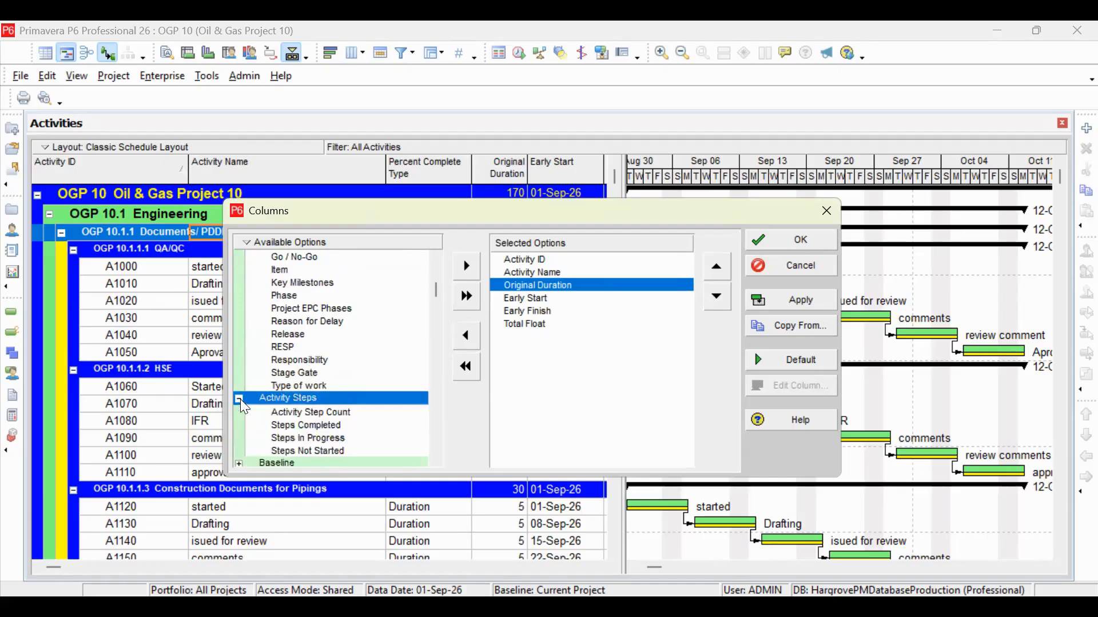
{"action": "scroll", "coordinate": [334, 398], "scroll_direction": "down", "scroll_amount": 2}
{"action": "scroll", "coordinate": [243, 410], "scroll_direction": "down", "scroll_amount": 2}
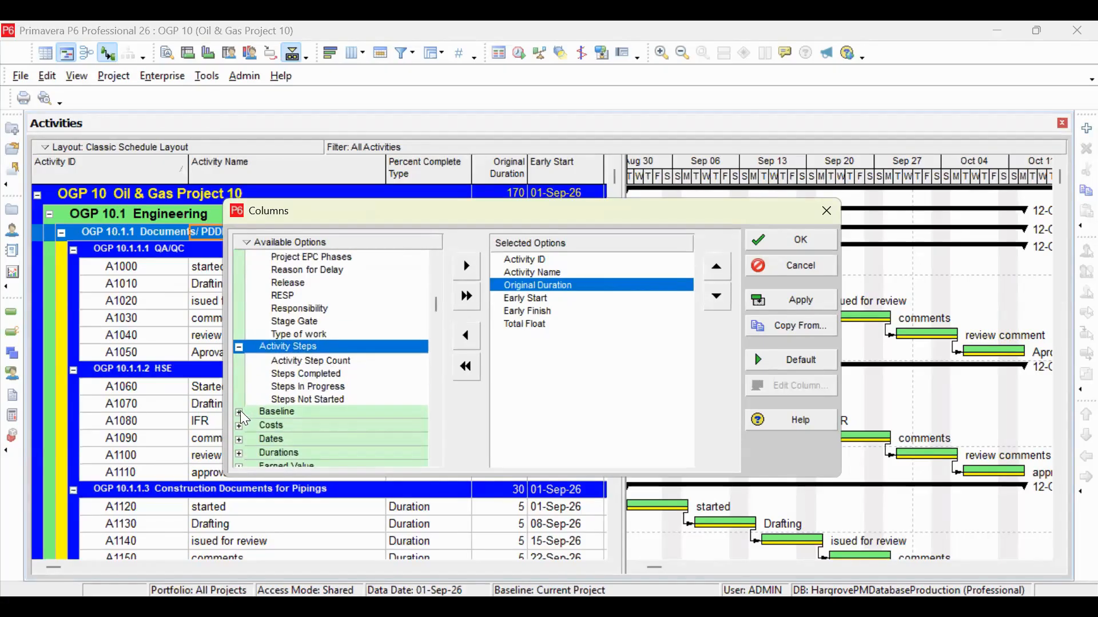
{"action": "left_click", "coordinate": [240, 410]}
{"action": "scroll", "coordinate": [343, 406], "scroll_direction": "down", "scroll_amount": 3}
{"action": "scroll", "coordinate": [275, 415], "scroll_direction": "down", "scroll_amount": 3}
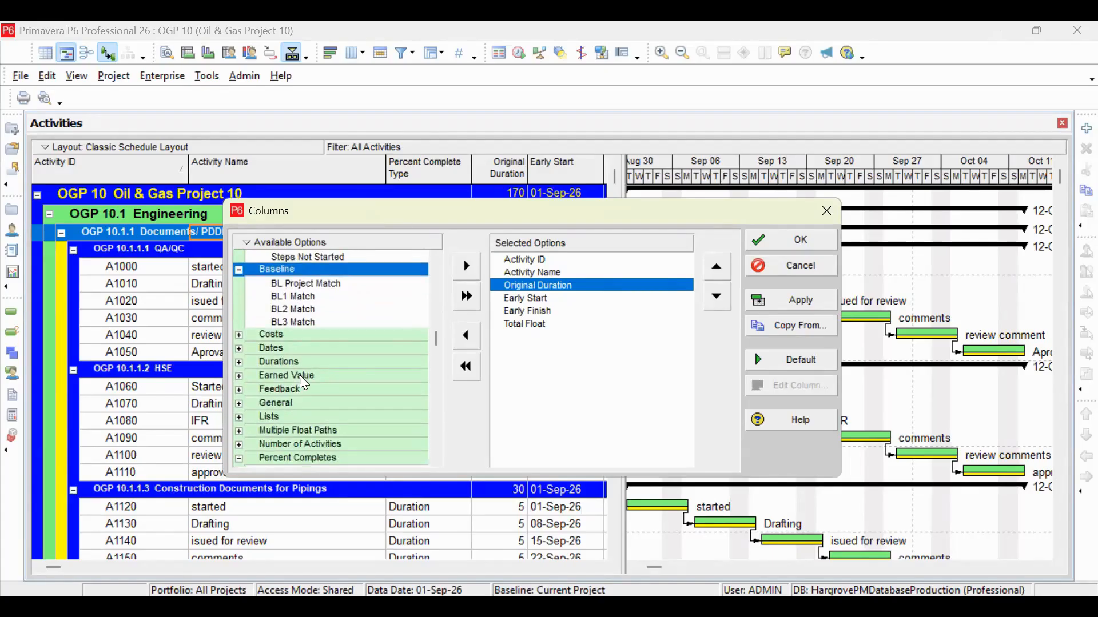
{"action": "scroll", "coordinate": [303, 385], "scroll_direction": "down", "scroll_amount": 1}
{"action": "scroll", "coordinate": [319, 431], "scroll_direction": "down", "scroll_amount": 2}
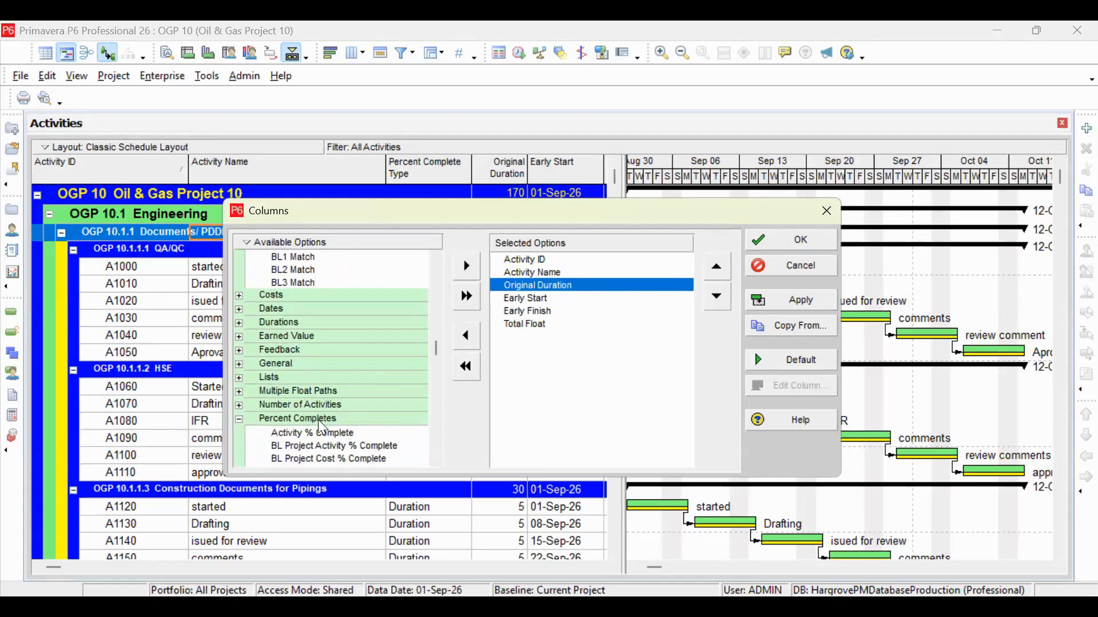
- Expand the Multiple Float Paths and General categories and examine their column options
{"action": "left_click", "coordinate": [240, 391]}
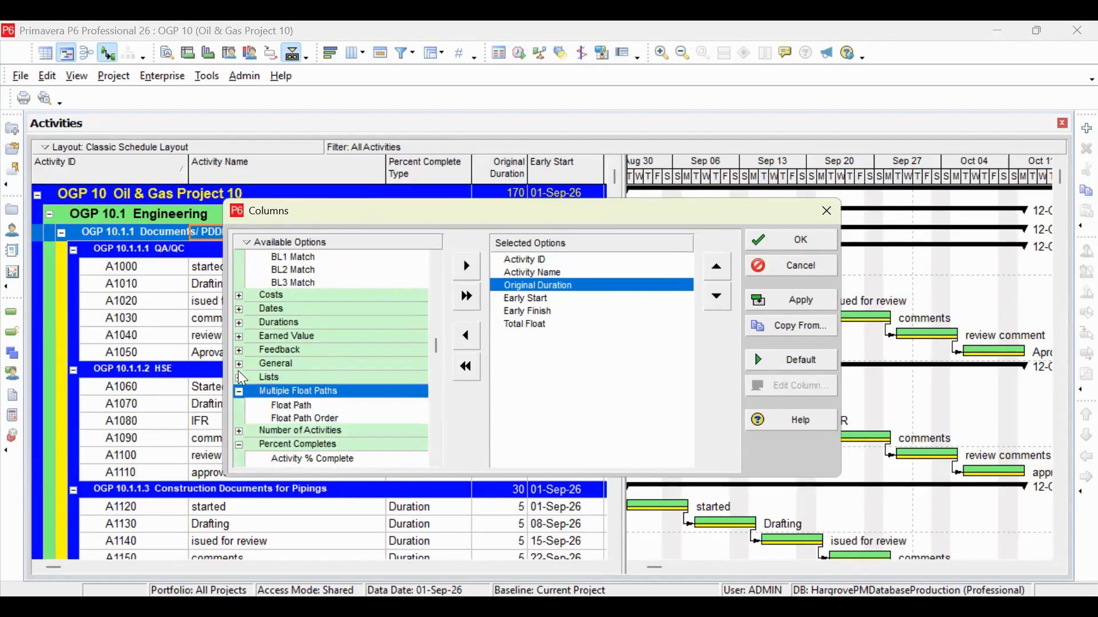
{"action": "left_click", "coordinate": [239, 364]}
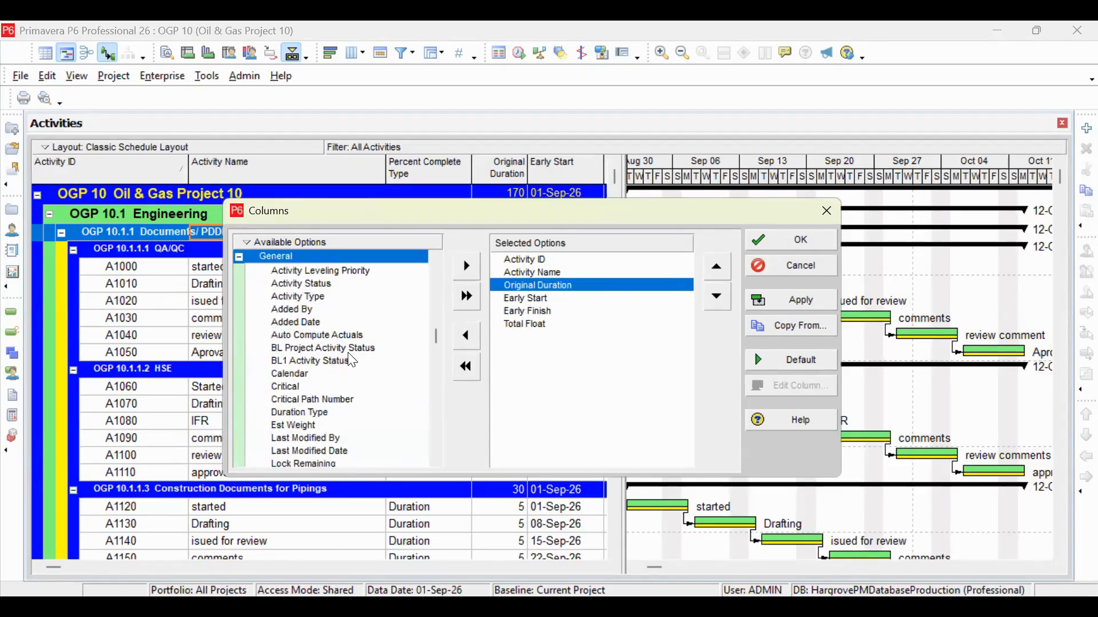
{"action": "scroll", "coordinate": [353, 361], "scroll_direction": "down", "scroll_amount": 5}
{"action": "scroll", "coordinate": [352, 362], "scroll_direction": "down", "scroll_amount": 4}
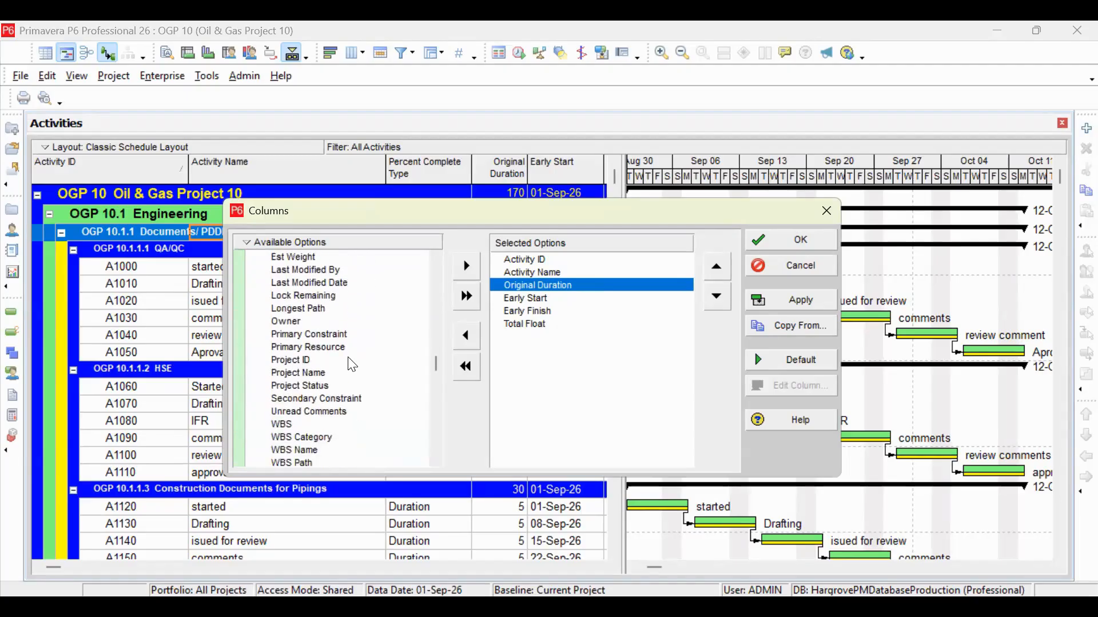
{"action": "scroll", "coordinate": [351, 371], "scroll_direction": "down", "scroll_amount": 2}
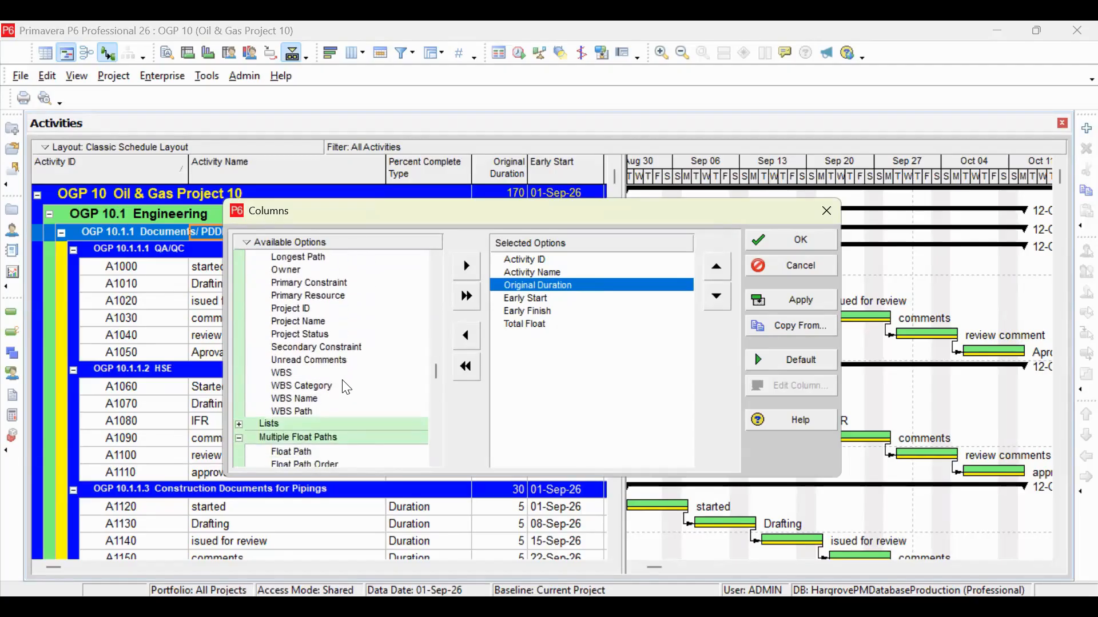
{"action": "scroll", "coordinate": [347, 384], "scroll_direction": "up", "scroll_amount": 1}
{"action": "scroll", "coordinate": [340, 387], "scroll_direction": "up", "scroll_amount": 3}
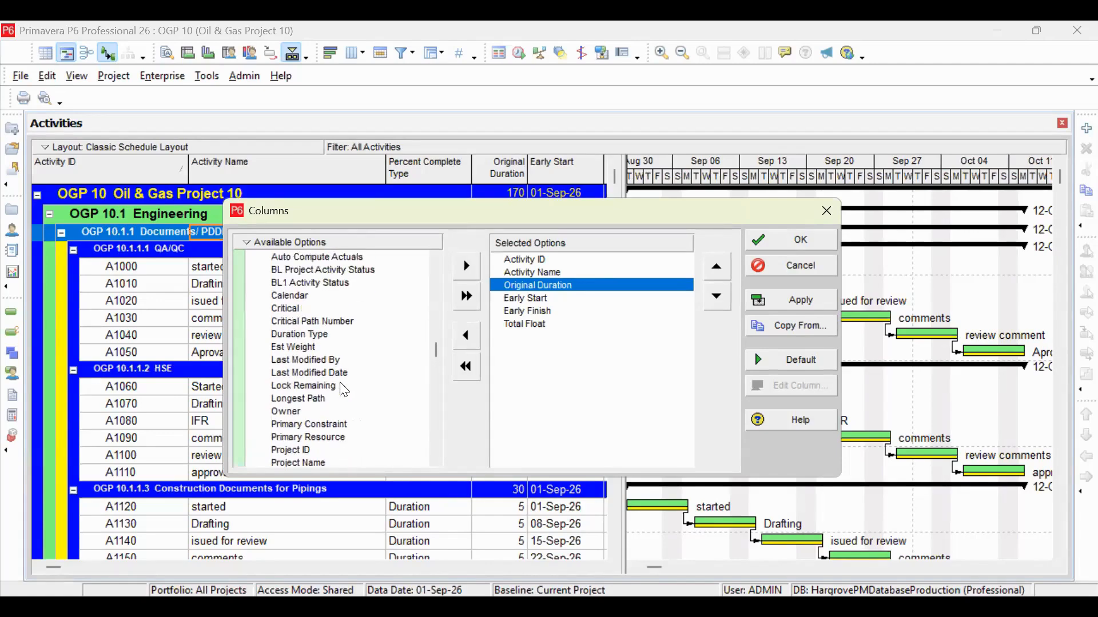
{"action": "scroll", "coordinate": [344, 389], "scroll_direction": "up", "scroll_amount": 3}
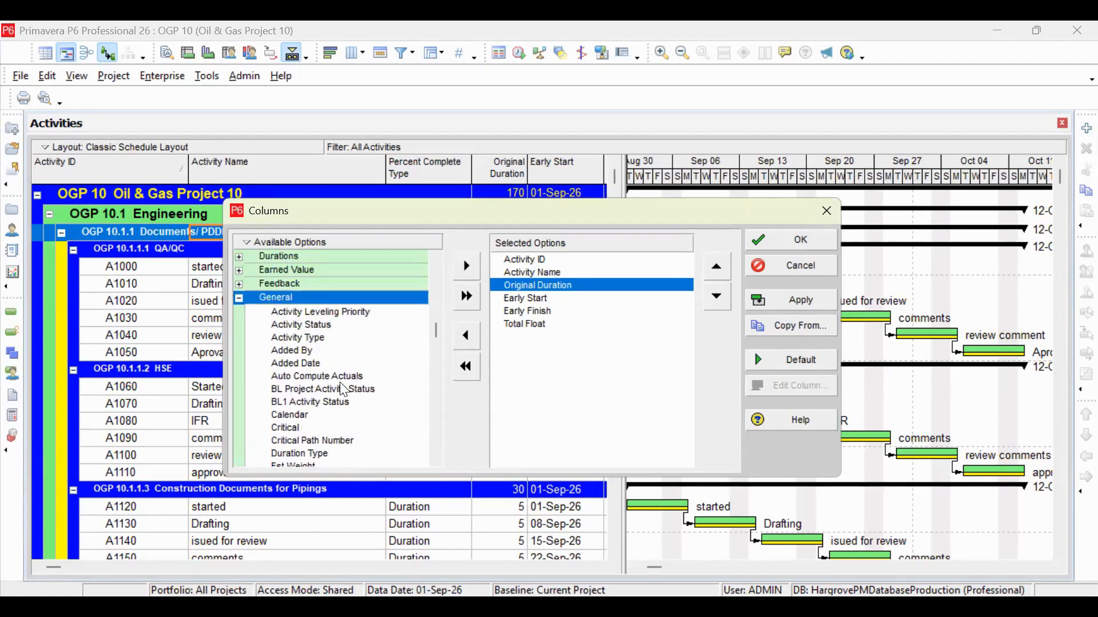
- Review the Percent Completes column options and collapse that category
{"action": "scroll", "coordinate": [344, 390], "scroll_direction": "down", "scroll_amount": 10}
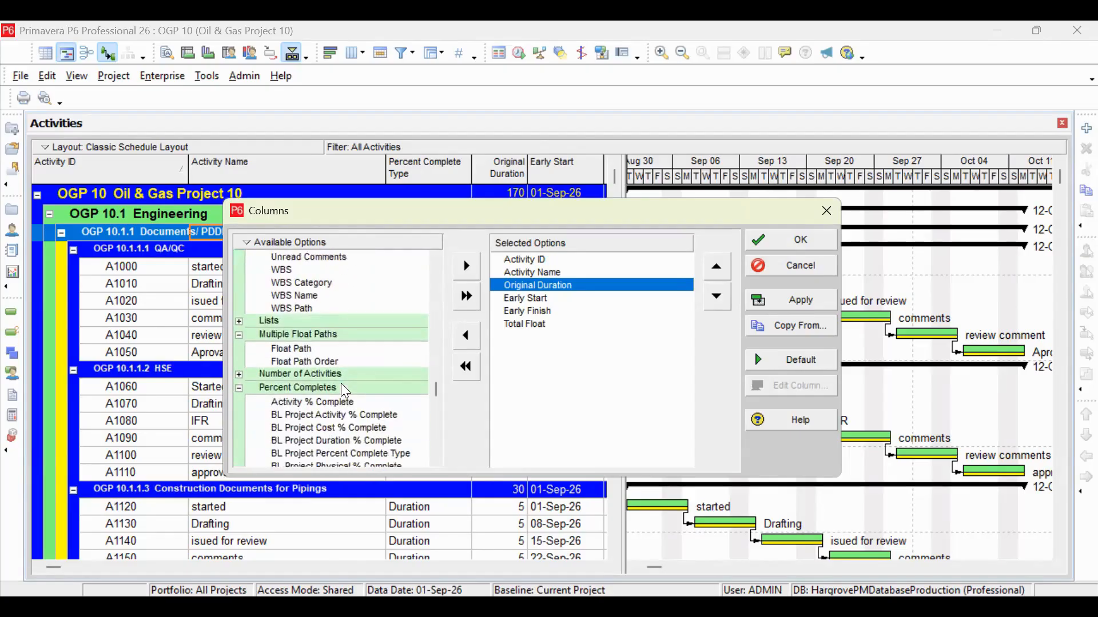
{"action": "scroll", "coordinate": [336, 382], "scroll_direction": "down", "scroll_amount": 3}
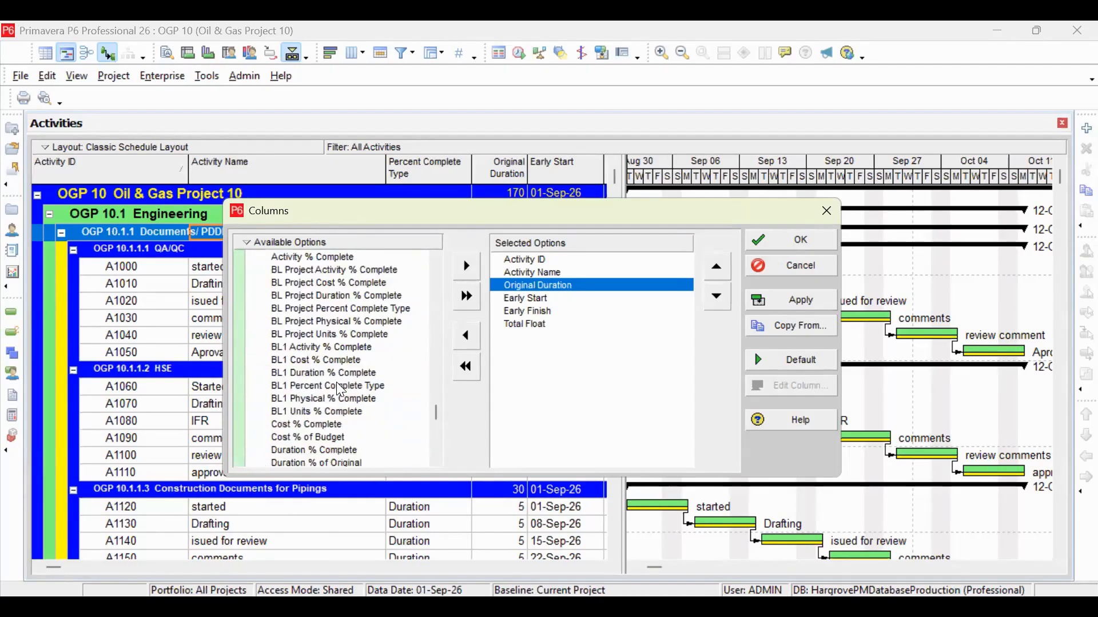
{"action": "scroll", "coordinate": [278, 298], "scroll_direction": "up", "scroll_amount": 2}
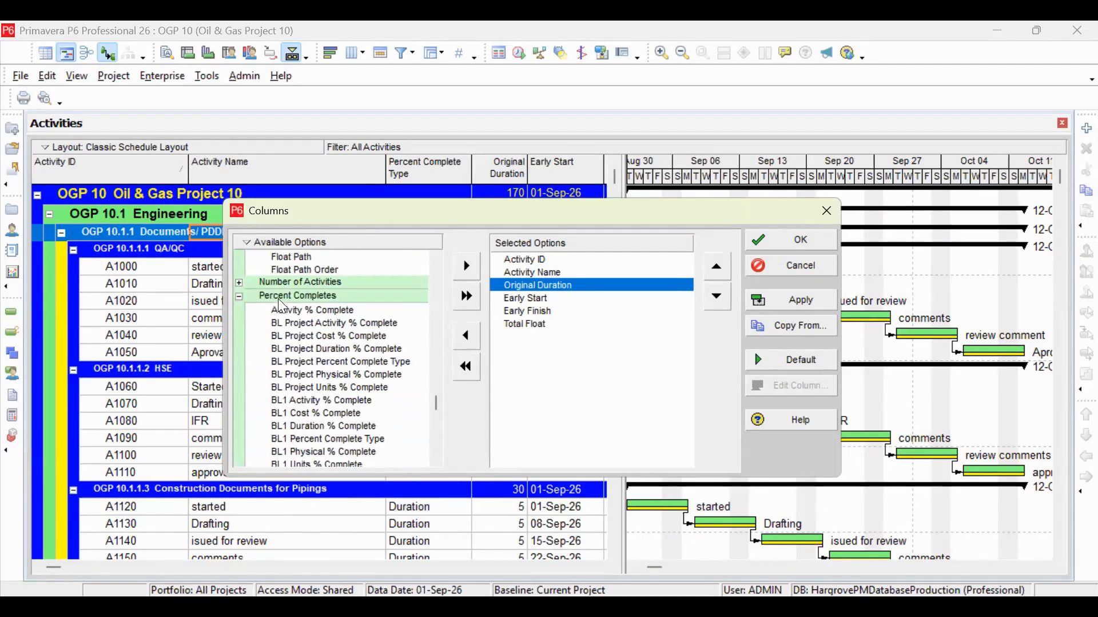
{"action": "left_click", "coordinate": [239, 296]}
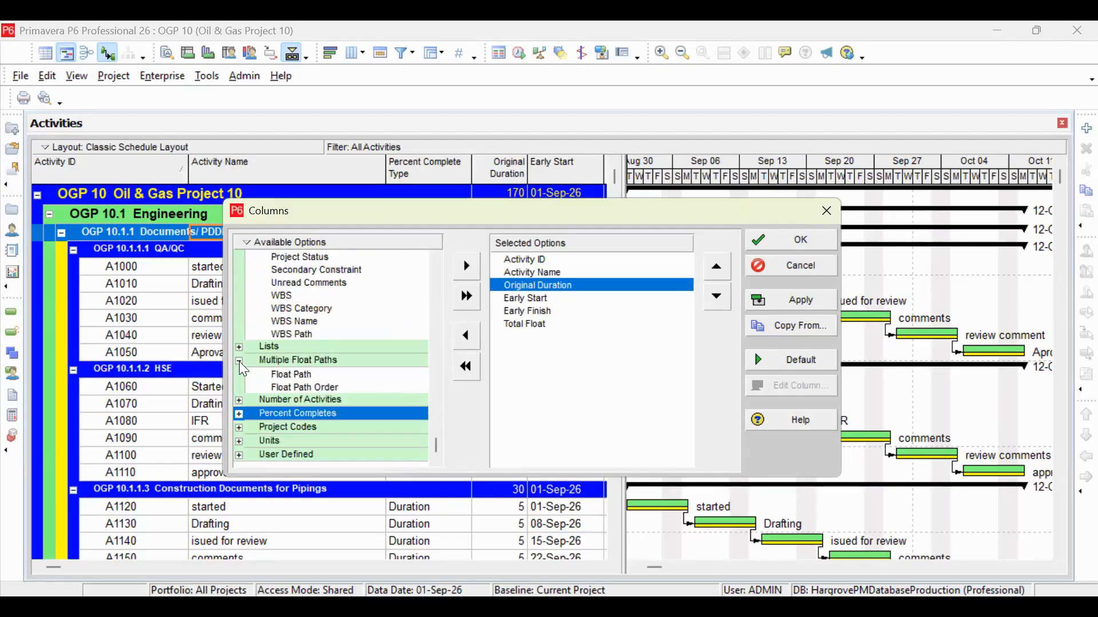
- Expand the Project Codes and Number of Activities categories and examine their column options
{"action": "left_click", "coordinate": [239, 427]}
{"action": "scroll", "coordinate": [323, 409], "scroll_direction": "down", "scroll_amount": 2}
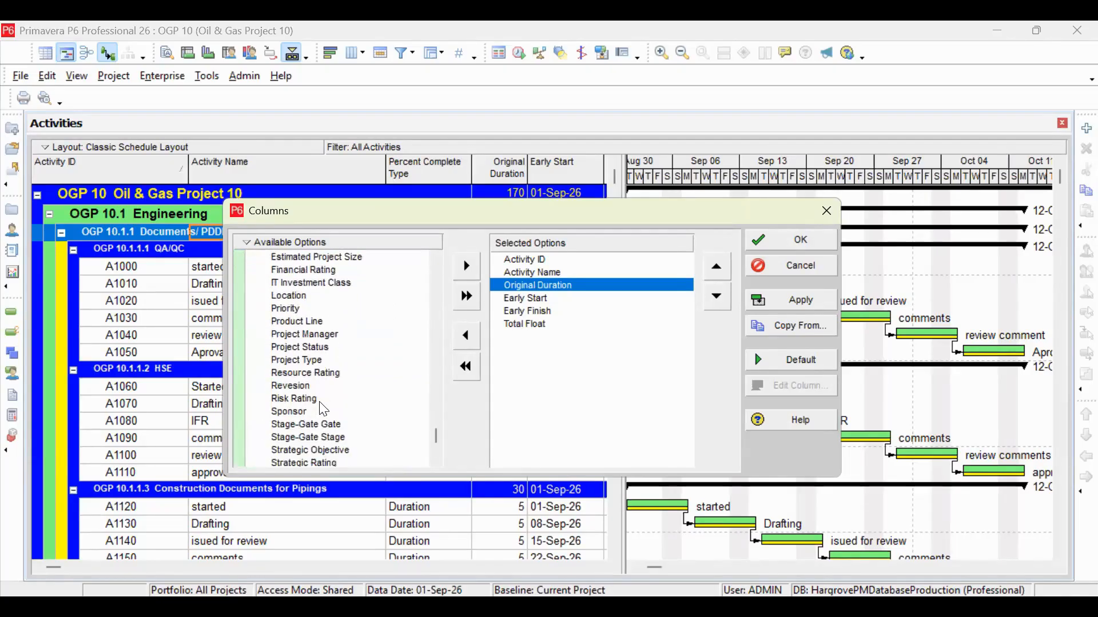
{"action": "scroll", "coordinate": [323, 409], "scroll_direction": "down", "scroll_amount": 1}
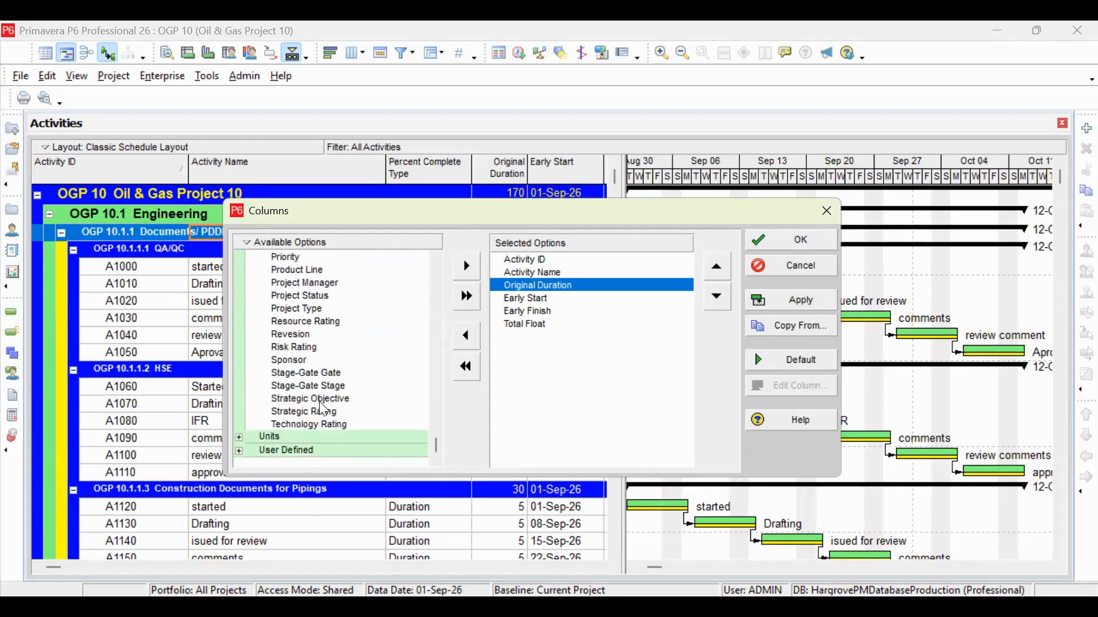
{"action": "scroll", "coordinate": [321, 408], "scroll_direction": "up", "scroll_amount": 6}
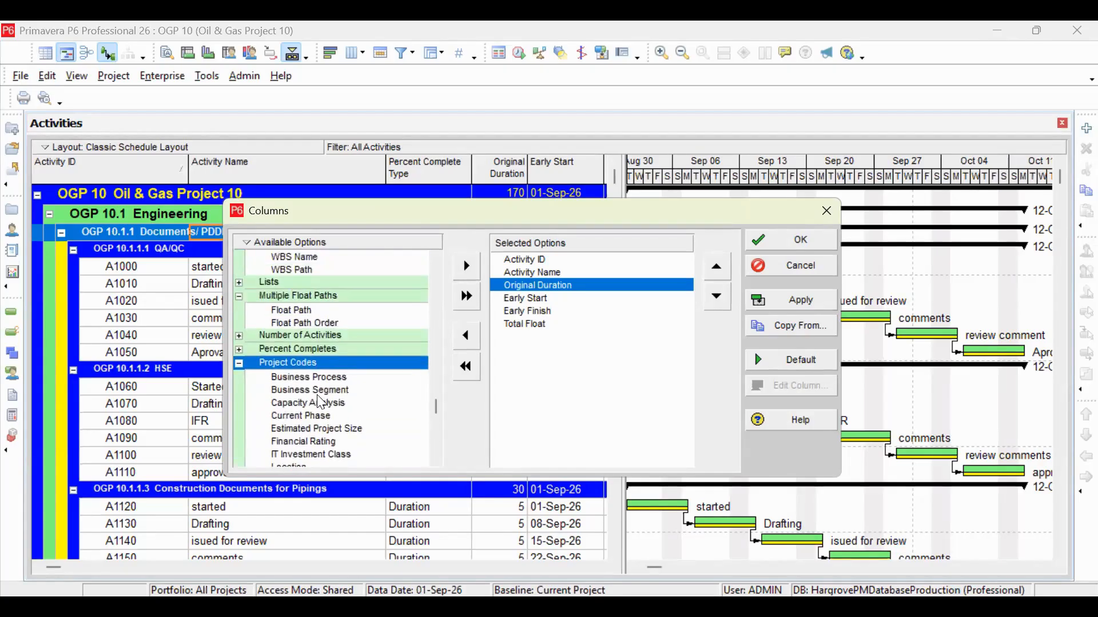
{"action": "left_click", "coordinate": [239, 336]}
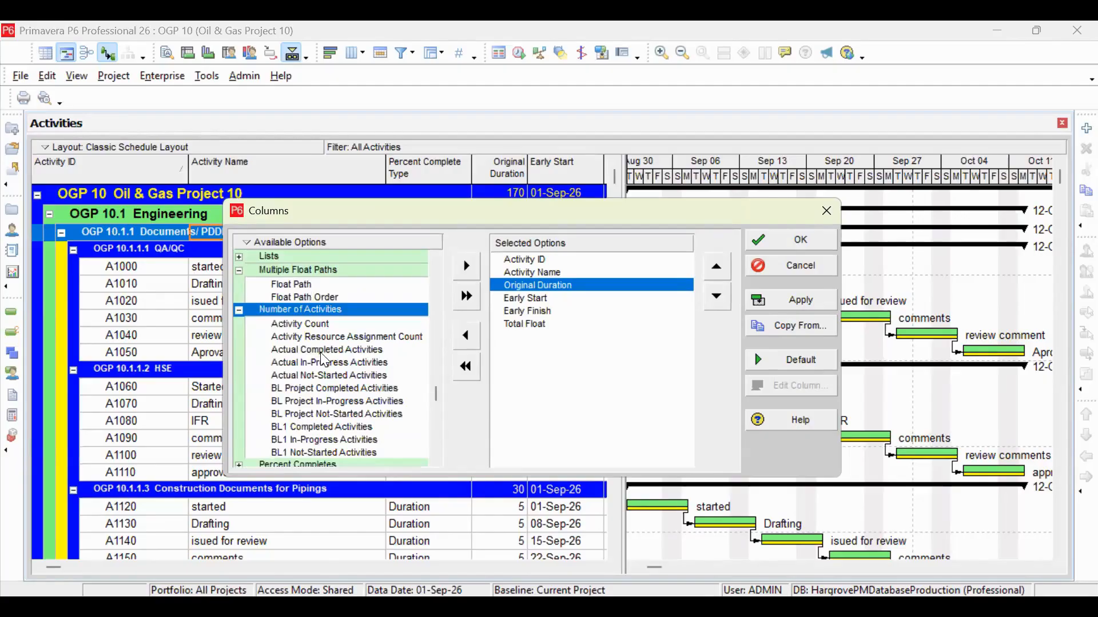
{"action": "scroll", "coordinate": [326, 363], "scroll_direction": "down", "scroll_amount": 1}
{"action": "scroll", "coordinate": [325, 363], "scroll_direction": "up", "scroll_amount": 1}
- Expand the Lists category and add Predecessors and Successors to the selected activity columns
{"action": "scroll", "coordinate": [323, 358], "scroll_direction": "up", "scroll_amount": 3}
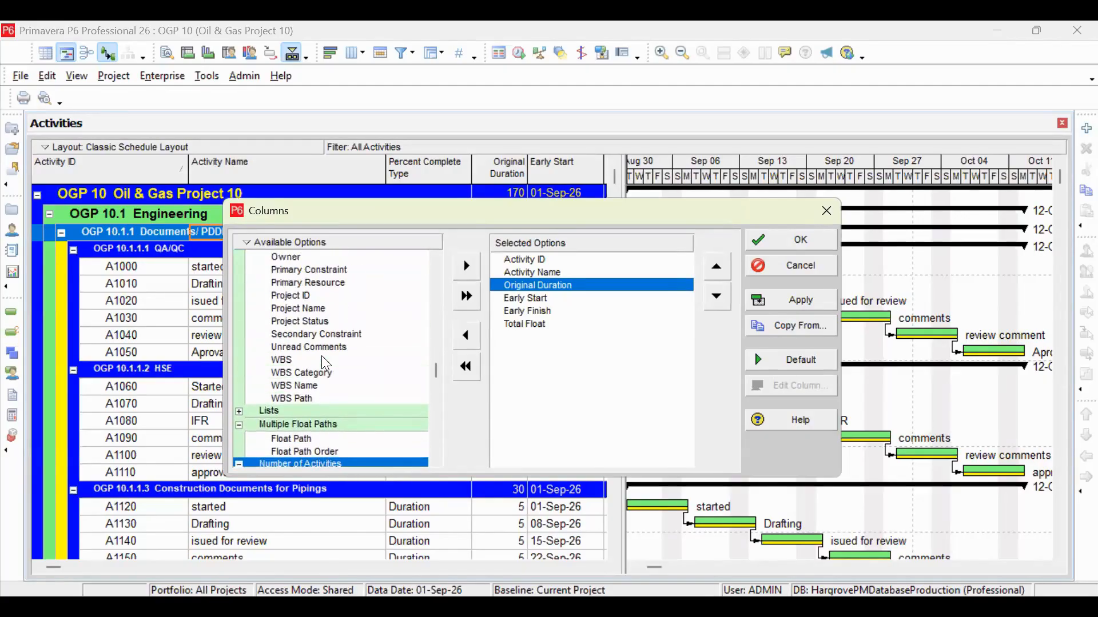
{"action": "left_click", "coordinate": [237, 413]}
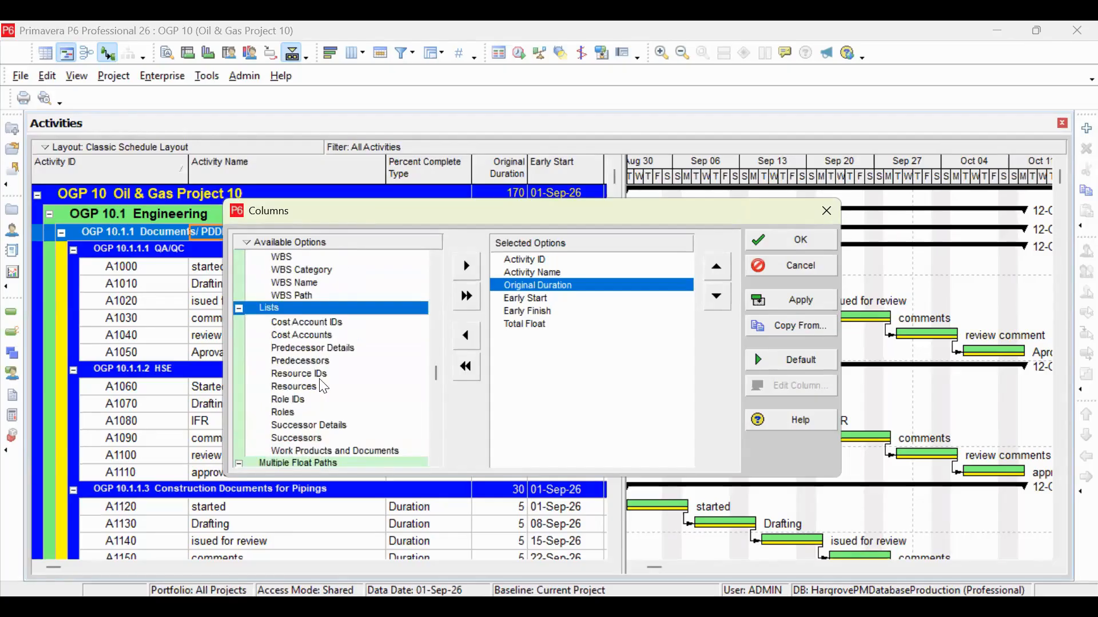
{"action": "scroll", "coordinate": [321, 372], "scroll_direction": "down", "scroll_amount": 1}
{"action": "scroll", "coordinate": [338, 351], "scroll_direction": "up", "scroll_amount": 1}
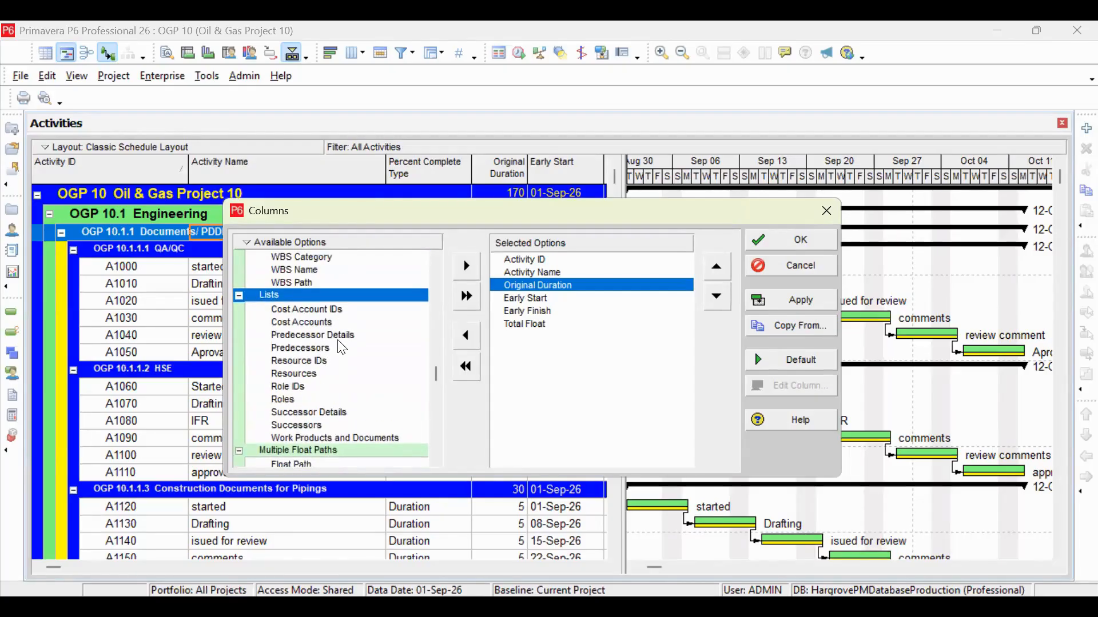
{"action": "left_click", "coordinate": [327, 348]}
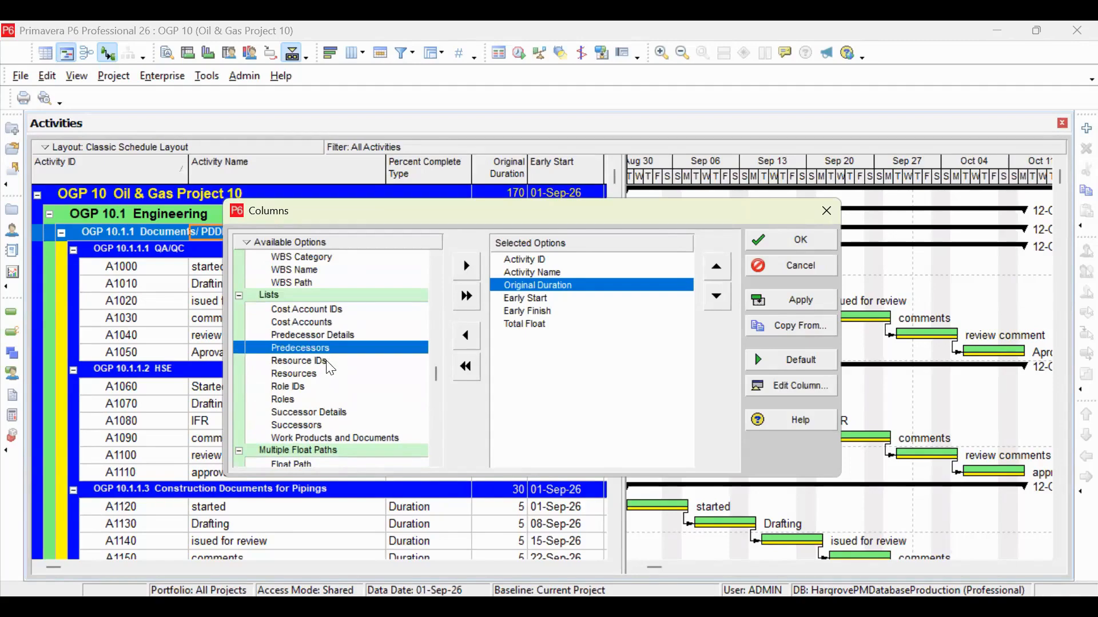
{"action": "left_click", "coordinate": [312, 424], "text": "ctrl"}
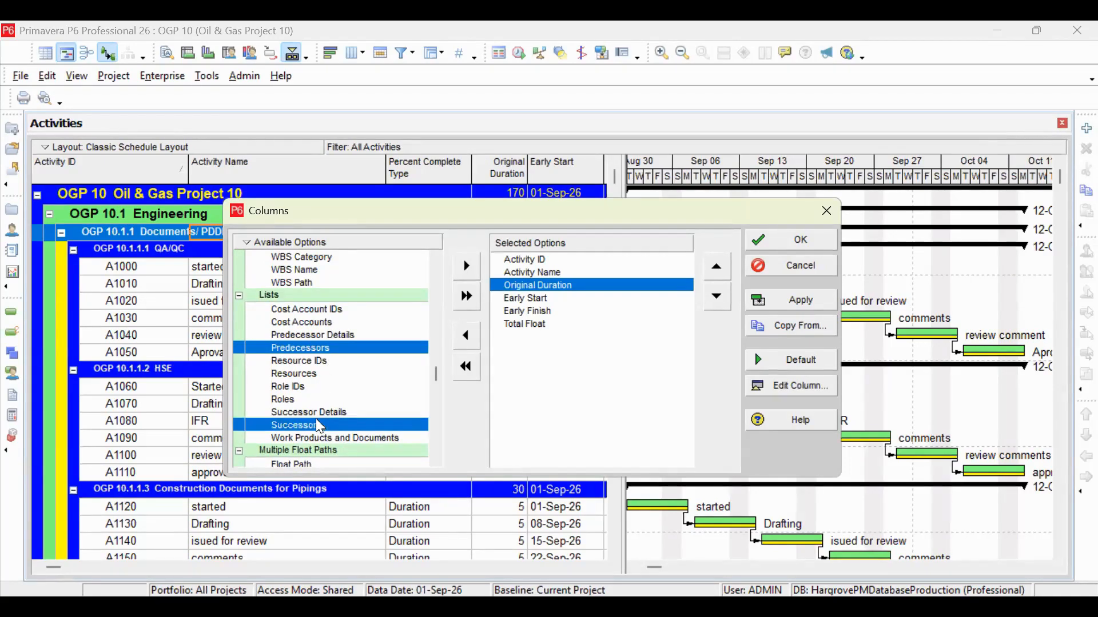
{"action": "left_click", "coordinate": [467, 270]}
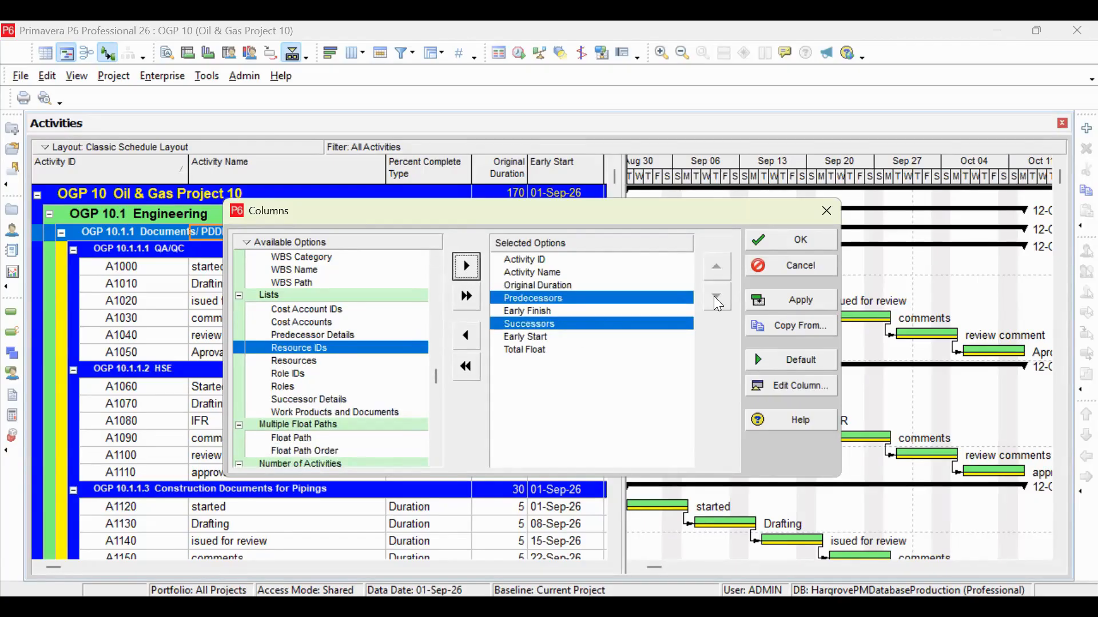
- Move Predecessors and Successors below Total Float in the column order and apply the column selection
{"action": "left_click", "coordinate": [584, 297]}
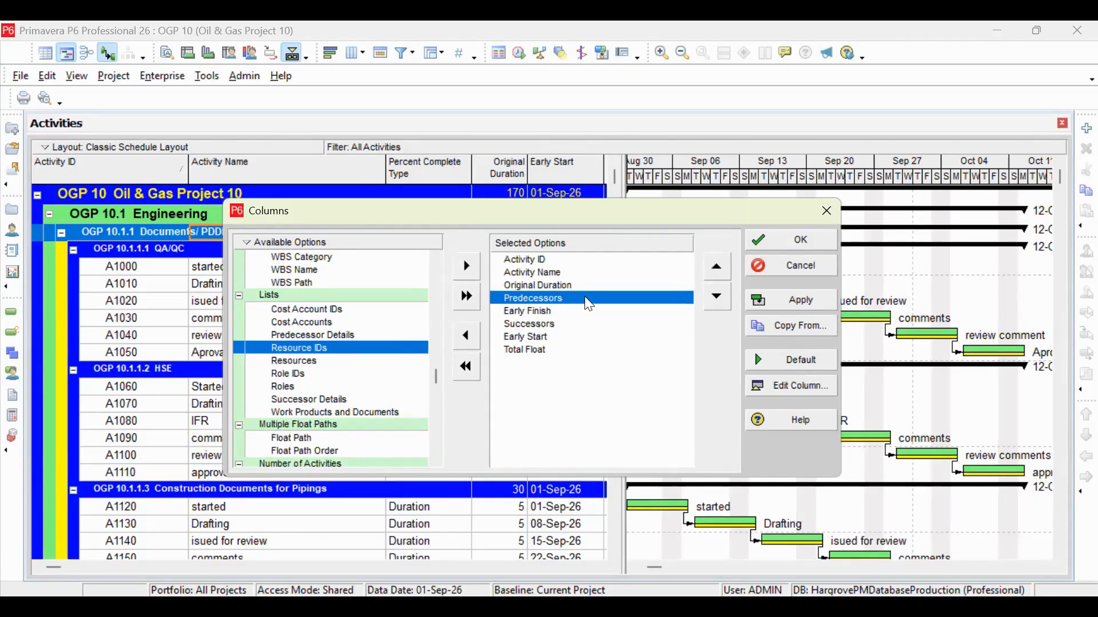
{"action": "left_click", "coordinate": [716, 296]}
{"action": "left_click", "coordinate": [716, 297]}
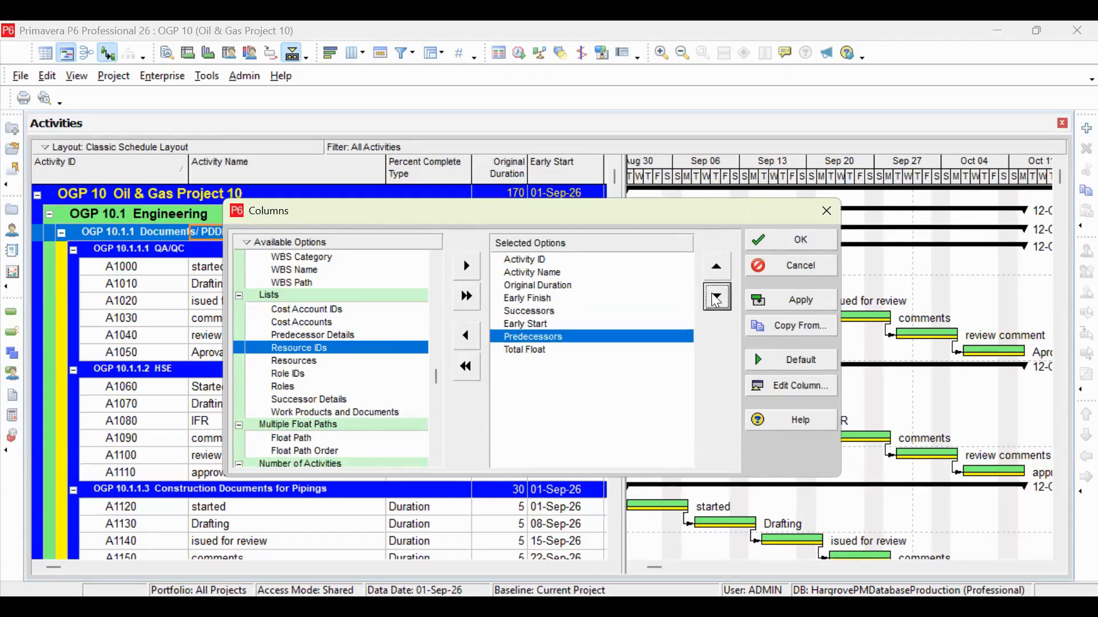
{"action": "left_click", "coordinate": [716, 297]}
{"action": "left_click", "coordinate": [563, 312]}
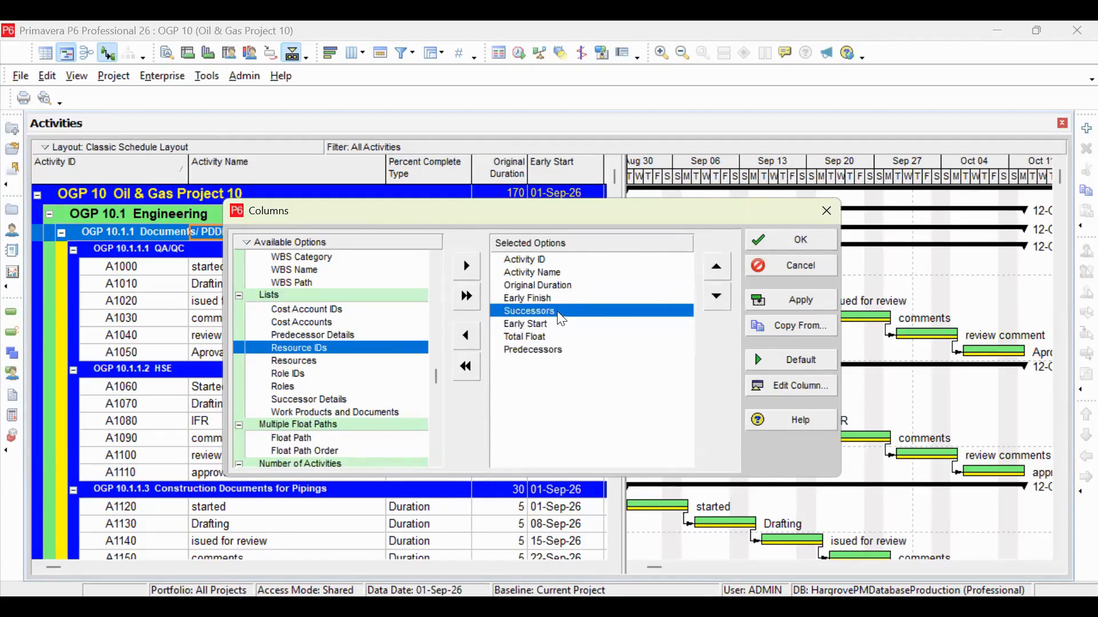
{"action": "left_click", "coordinate": [717, 297]}
{"action": "left_click", "coordinate": [718, 297]}
{"action": "left_click", "coordinate": [719, 300]}
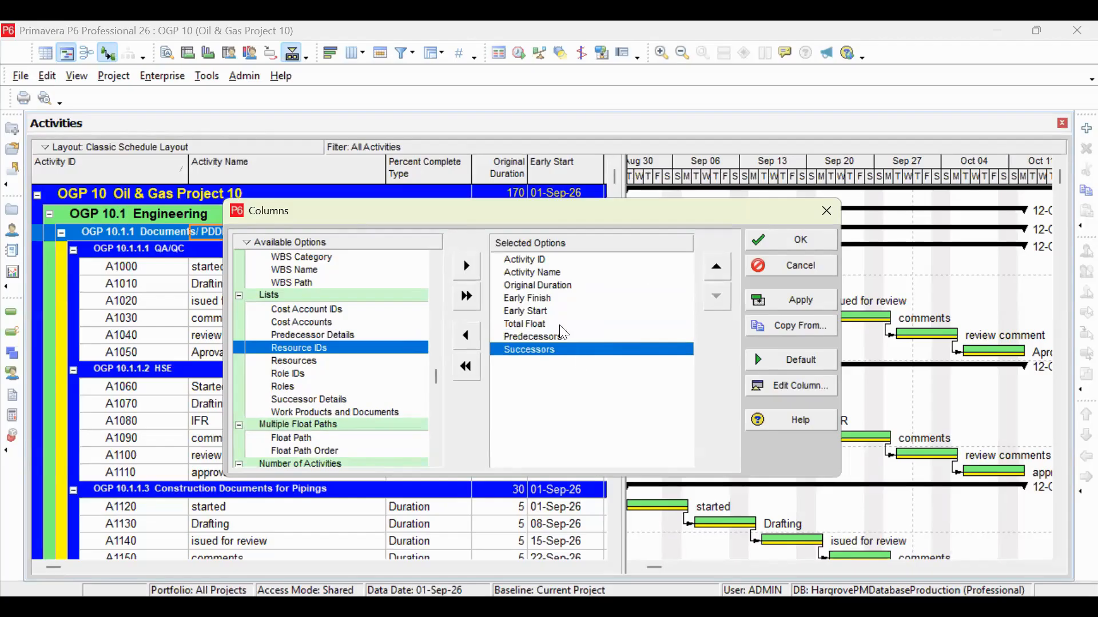
{"action": "left_click", "coordinate": [797, 298]}
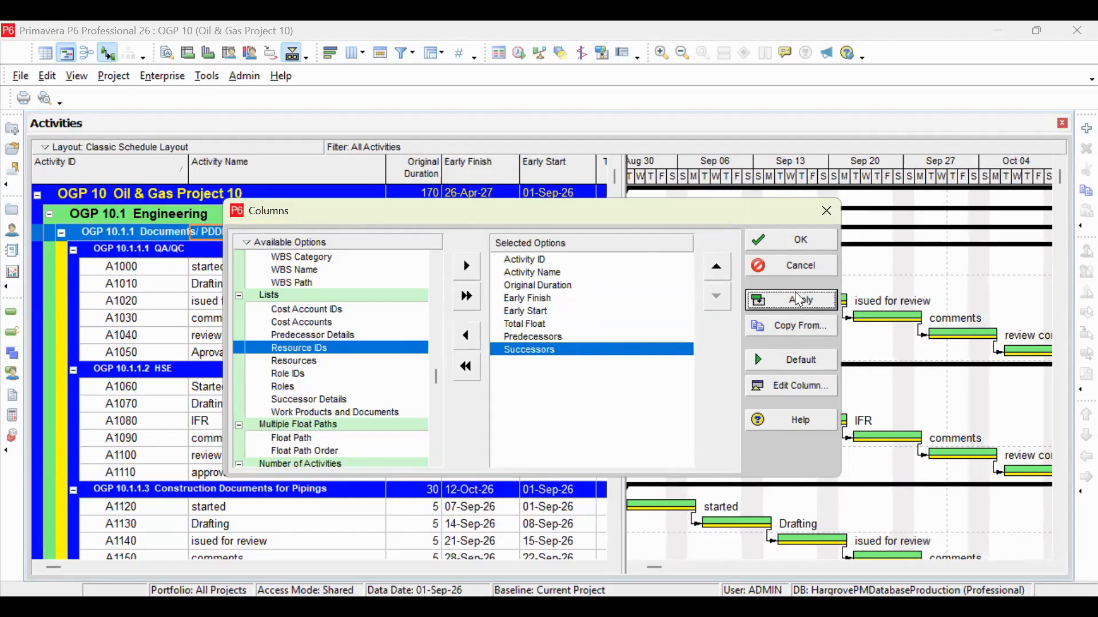
{"action": "left_click", "coordinate": [797, 234]}
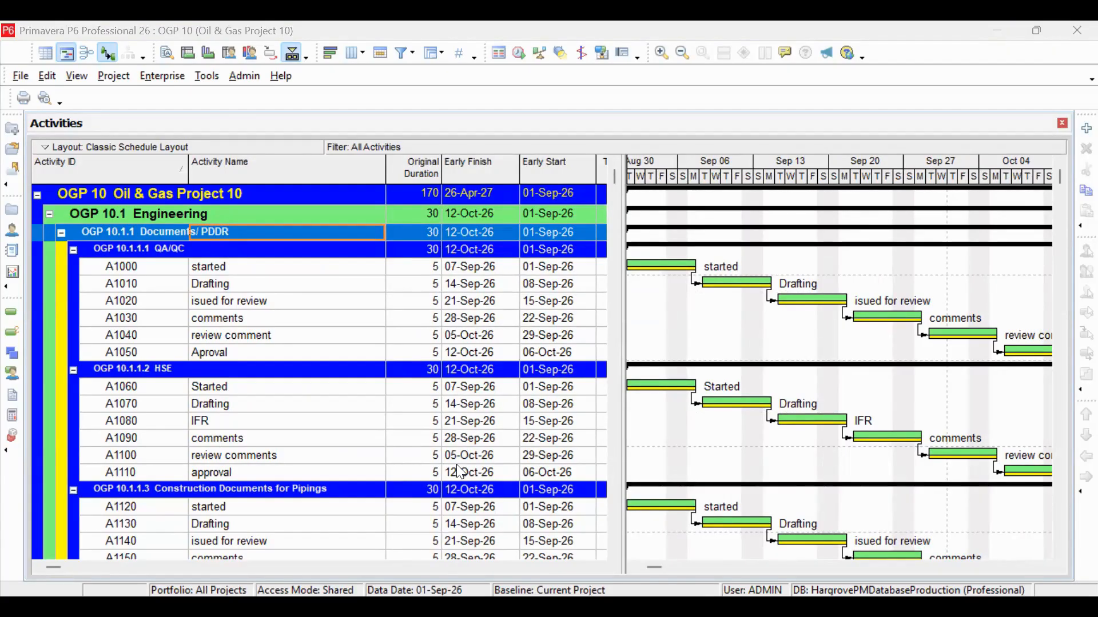
- Reopen the column selection and review the column options in the Baseline and Percent Completes categories
{"action": "left_click", "coordinate": [355, 53]}
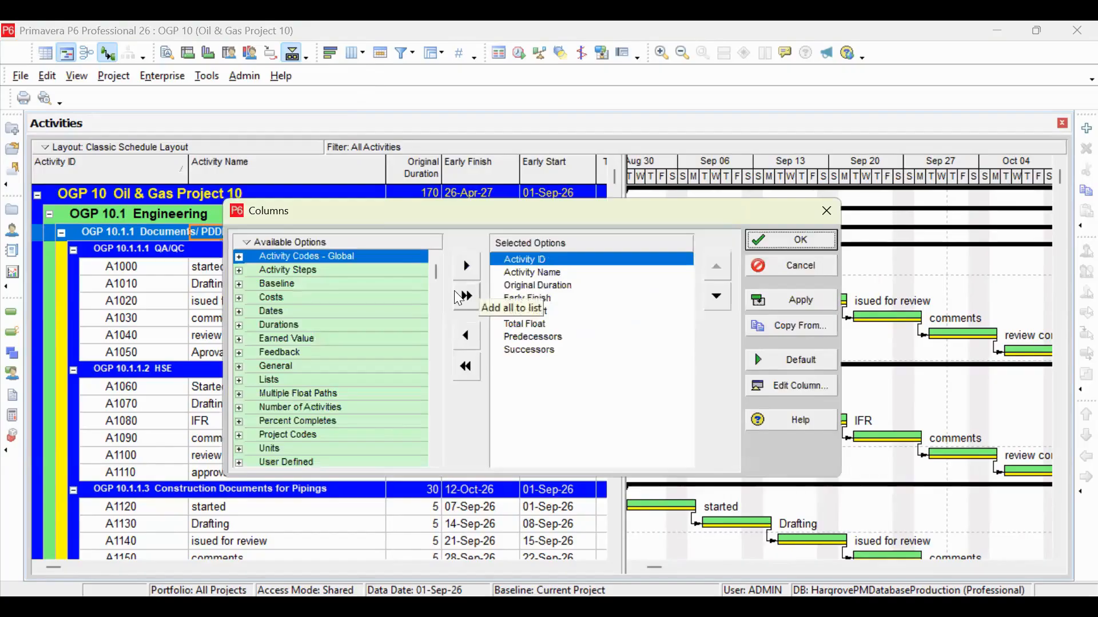
{"action": "left_click", "coordinate": [238, 285]}
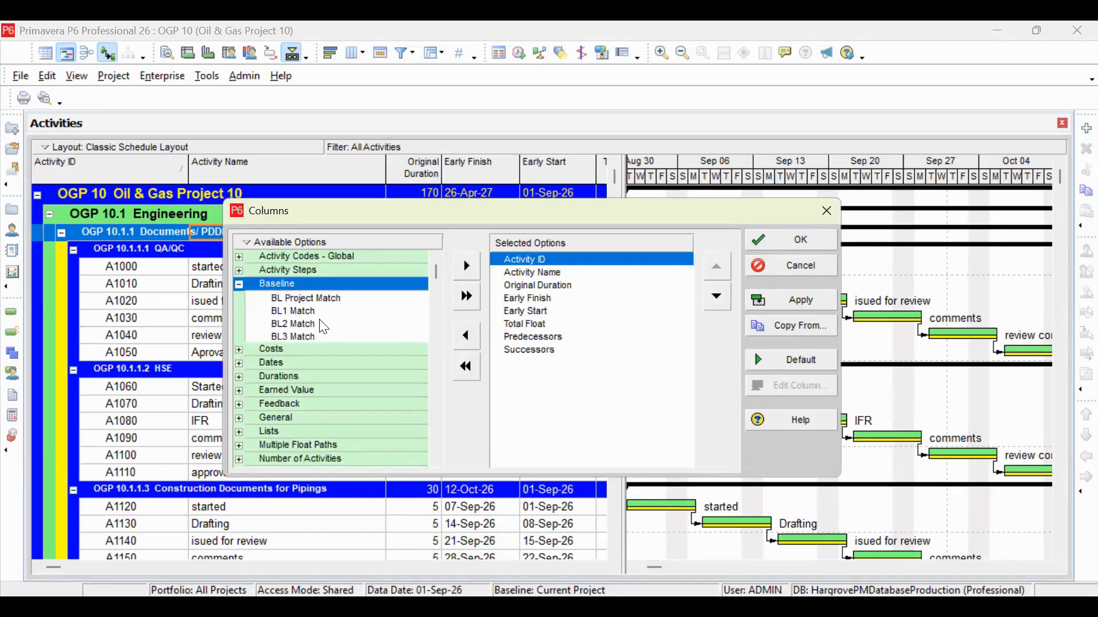
{"action": "left_click", "coordinate": [240, 284]}
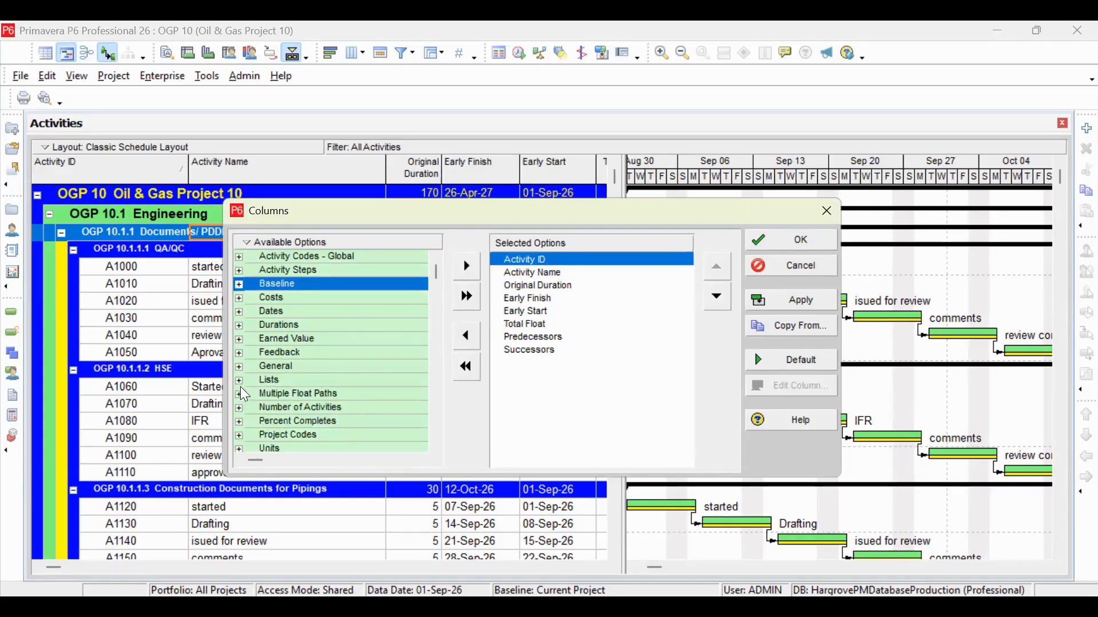
{"action": "left_click", "coordinate": [239, 422]}
{"action": "scroll", "coordinate": [331, 349], "scroll_direction": "down", "scroll_amount": 1}
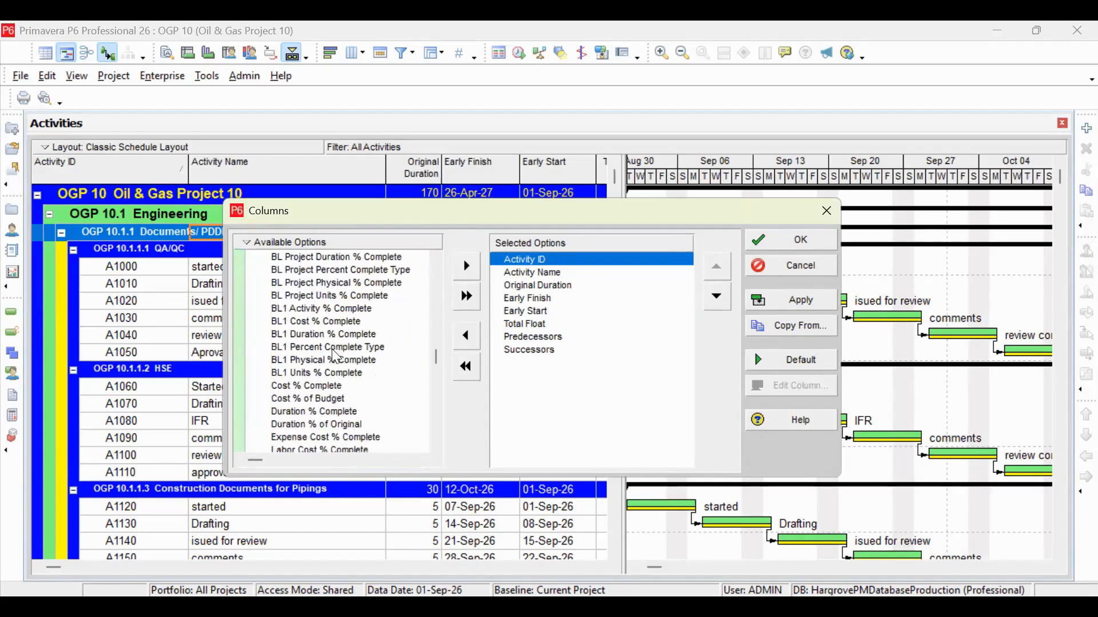
{"action": "scroll", "coordinate": [336, 356], "scroll_direction": "up", "scroll_amount": 1}
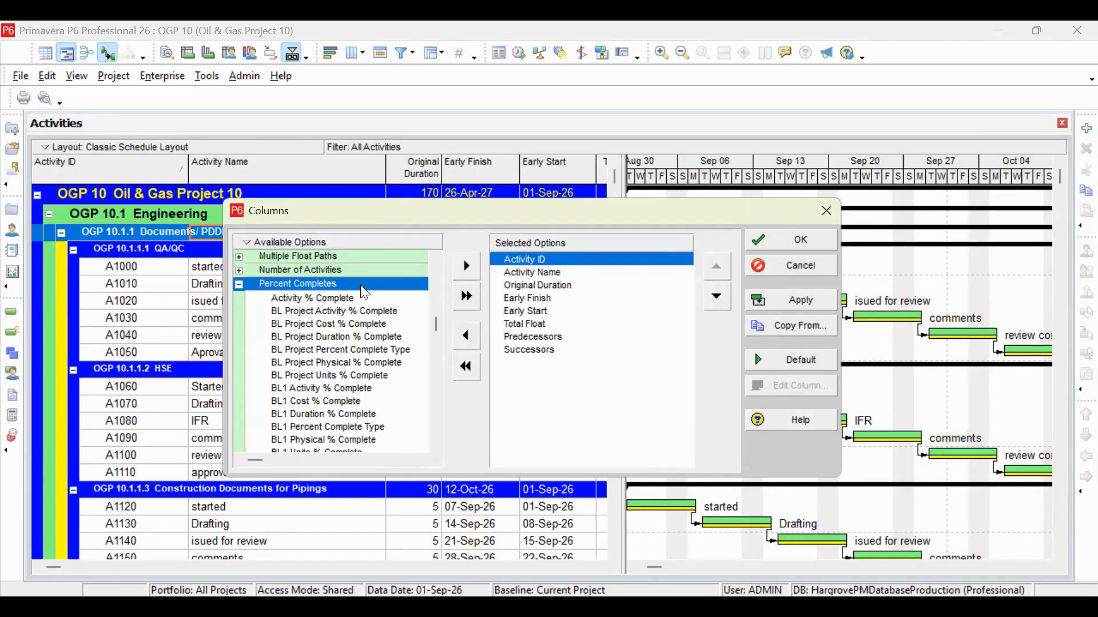
{"action": "scroll", "coordinate": [316, 409], "scroll_direction": "down", "scroll_amount": 3}
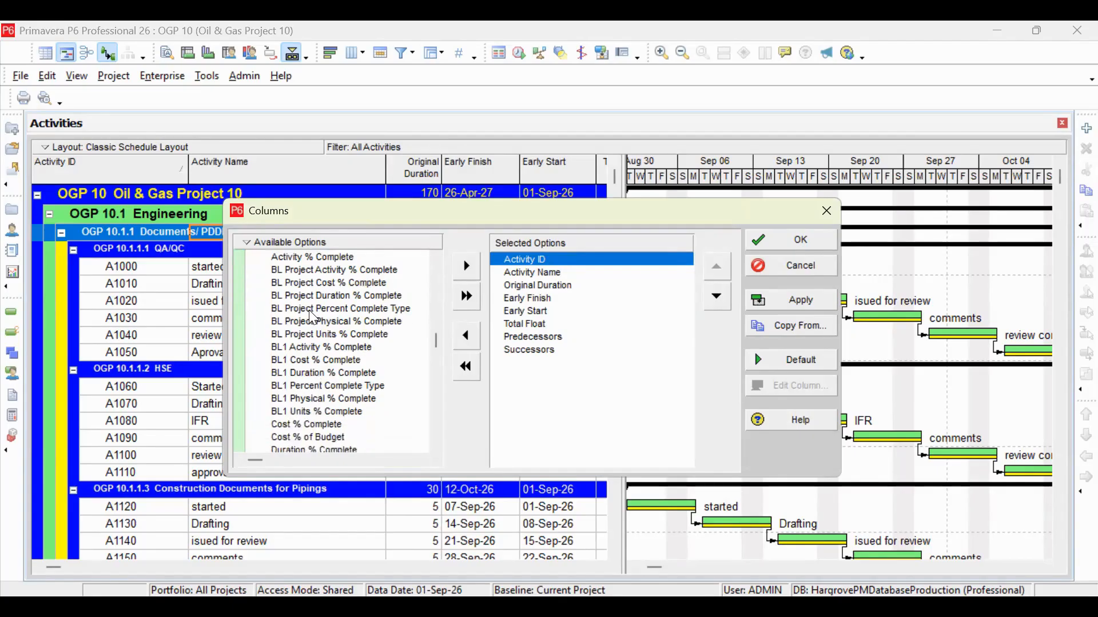
{"action": "scroll", "coordinate": [304, 427], "scroll_direction": "down", "scroll_amount": 2}
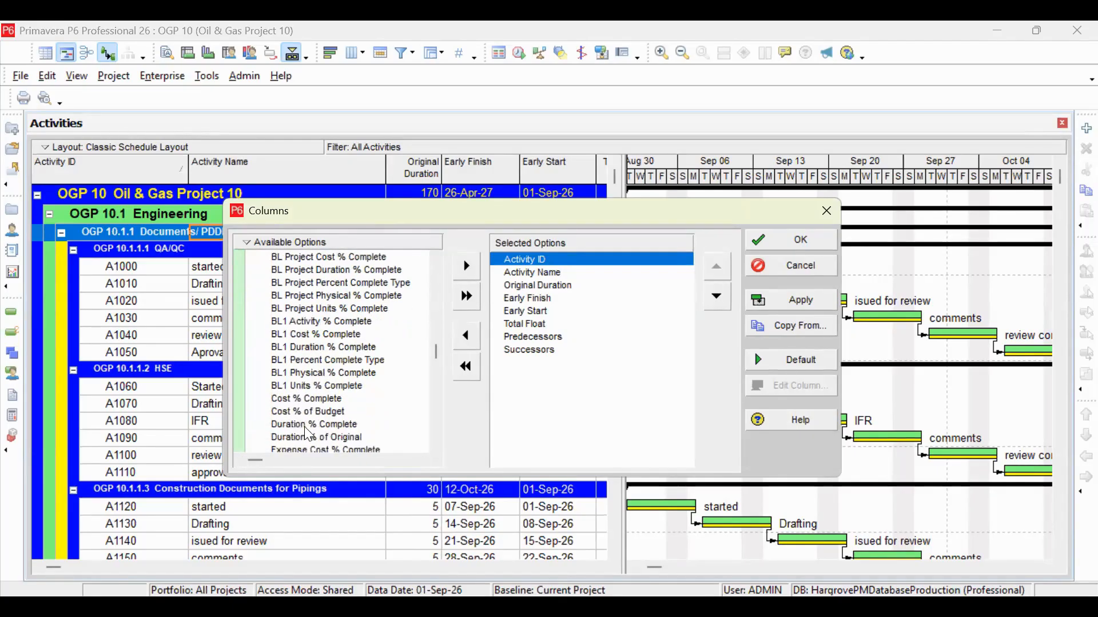
{"action": "scroll", "coordinate": [304, 426], "scroll_direction": "up", "scroll_amount": 9}
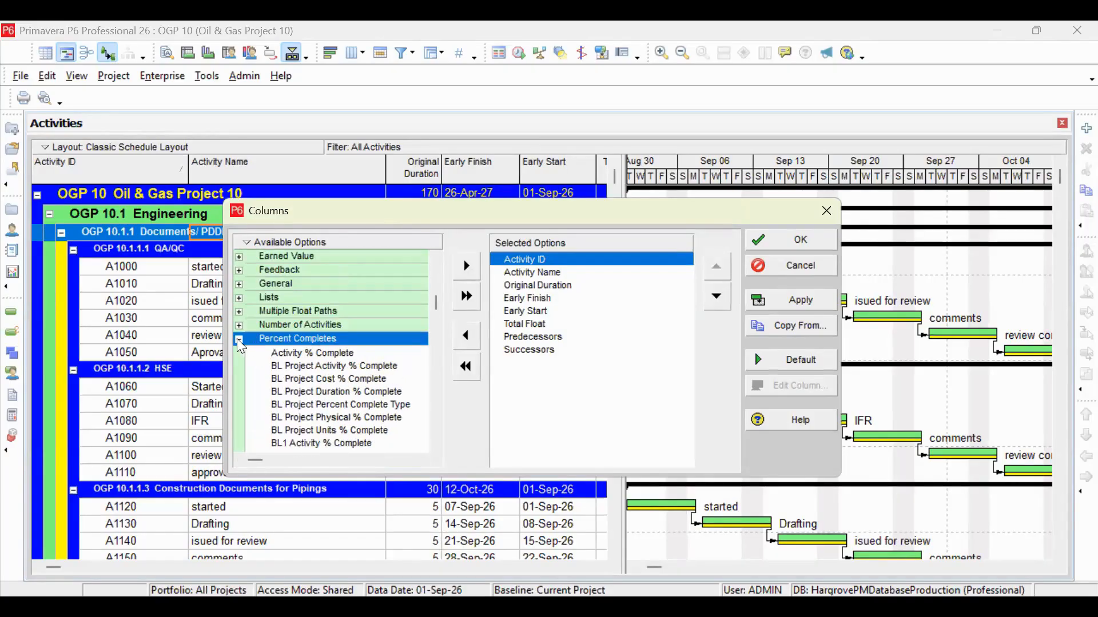
{"action": "left_click", "coordinate": [239, 341]}
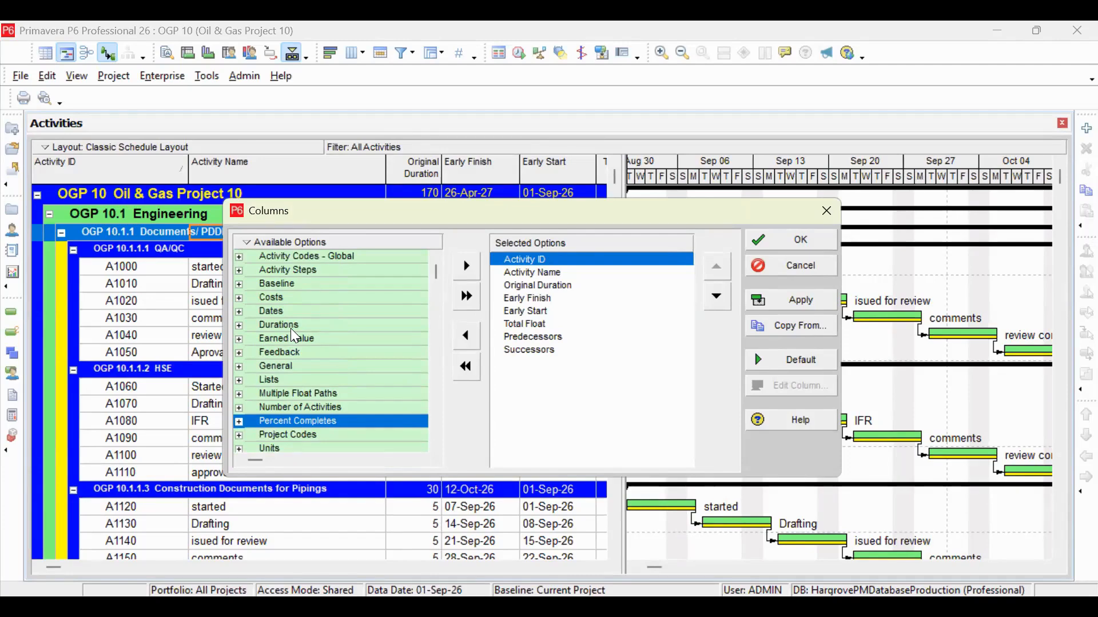
{"action": "left_click", "coordinate": [809, 238]}
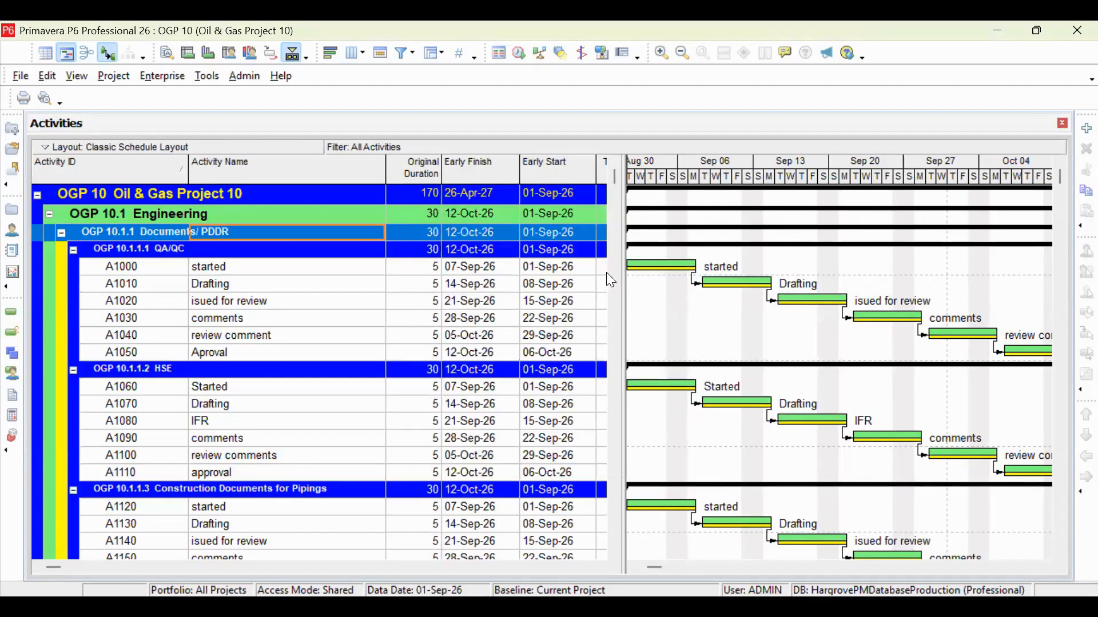
- Widen the activity table to show all columns, narrow the Activity Name column and widen the Predecessors column to fit its heading
{"action": "left_click_drag", "start_coordinate": [622, 277], "coordinate": [772, 331]}
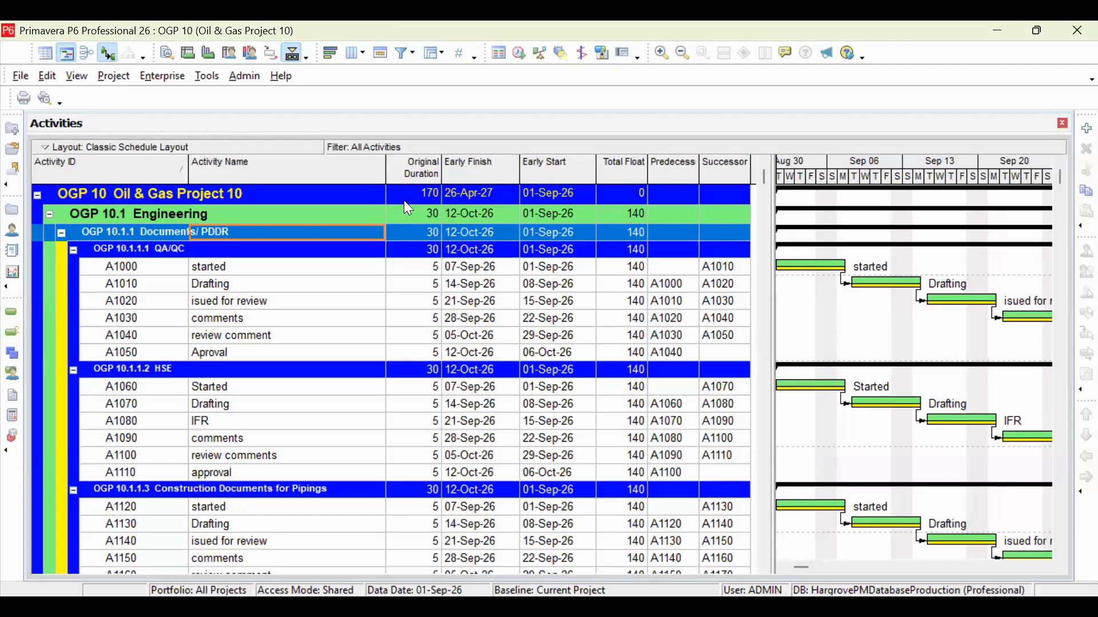
{"action": "left_click_drag", "start_coordinate": [385, 172], "coordinate": [335, 174]}
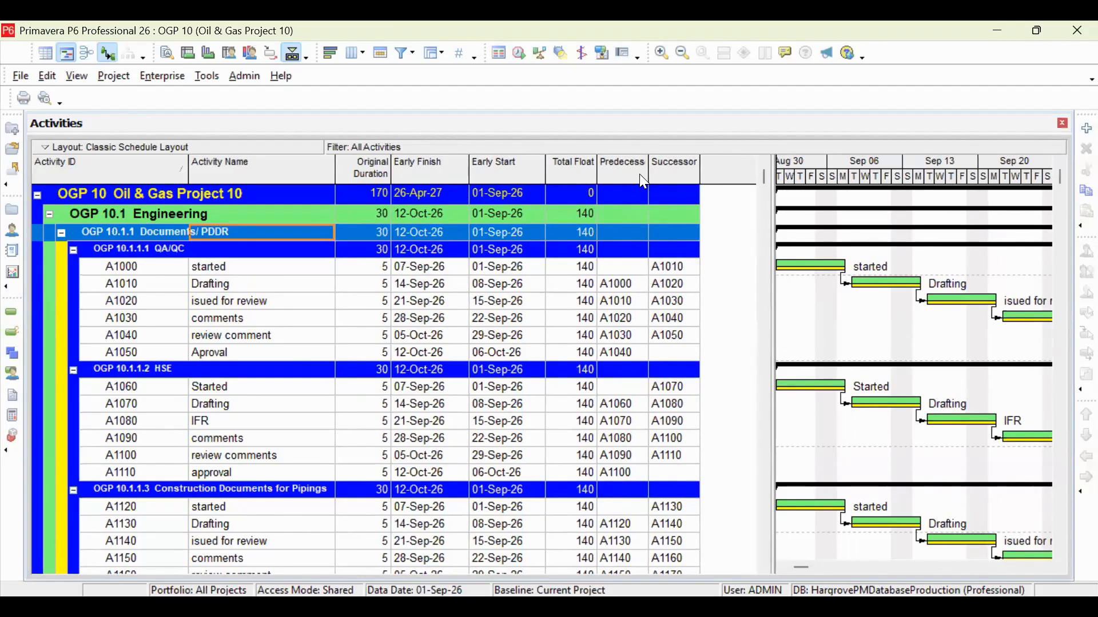
{"action": "left_click_drag", "start_coordinate": [650, 166], "coordinate": [660, 173]}
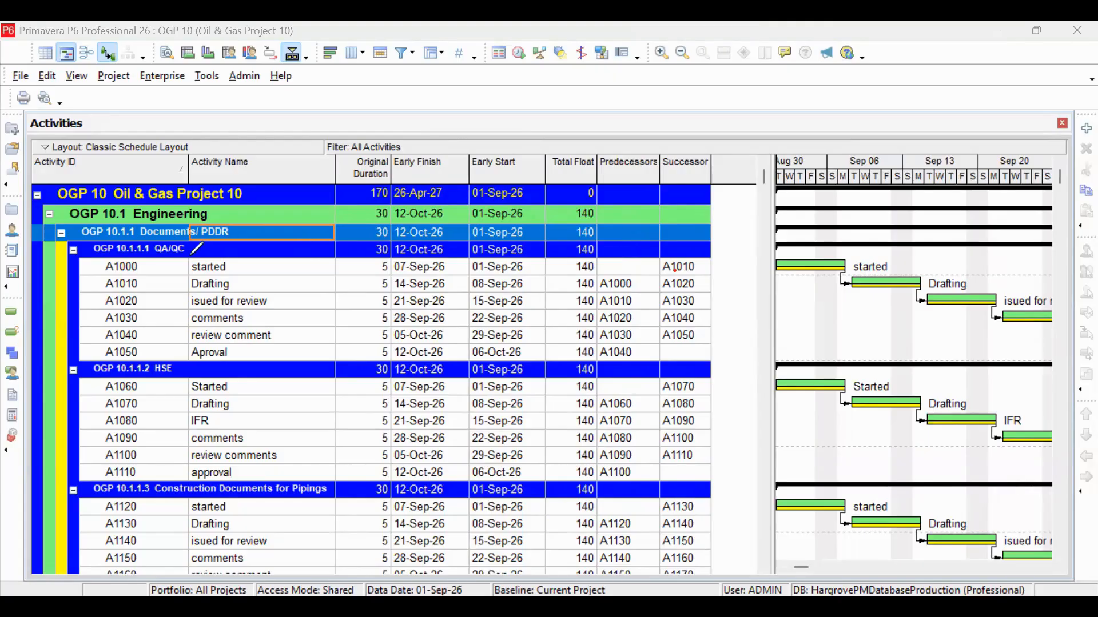
{"action": "mouse_move", "coordinate": [193, 253]}
{"action": "left_mouse_down"}
{"action": "mouse_move", "coordinate": [294, 268]}
{"action": "mouse_move", "coordinate": [223, 274]}
{"action": "mouse_move", "coordinate": [194, 261]}
{"action": "left_mouse_up"}
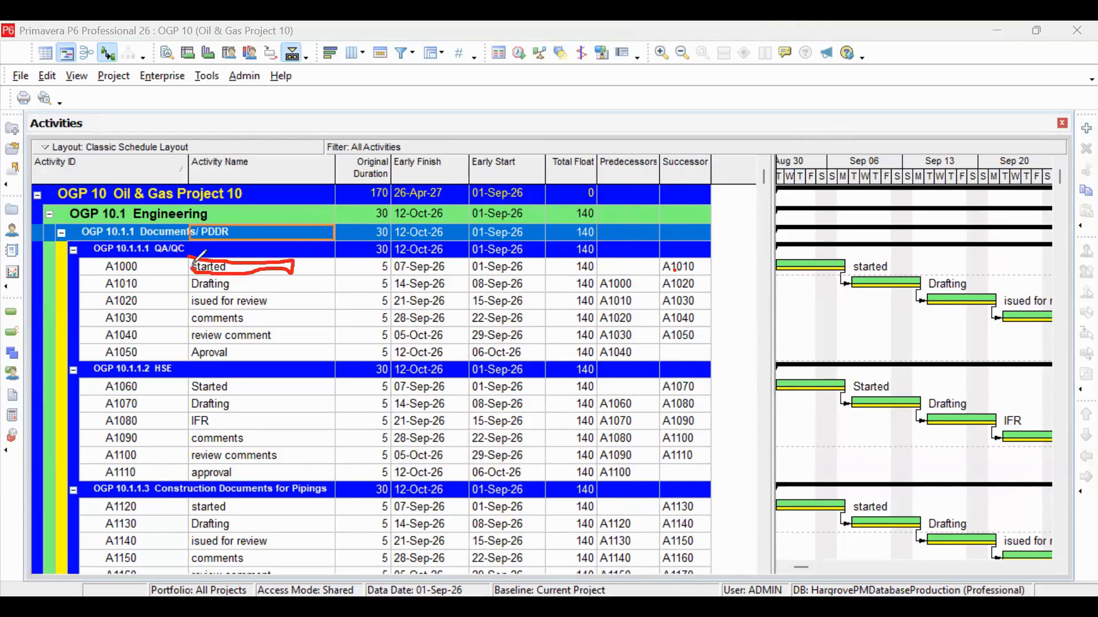
{"action": "left_click_drag", "start_coordinate": [597, 275], "coordinate": [656, 275]}
{"action": "left_click_drag", "start_coordinate": [101, 290], "coordinate": [141, 291]}
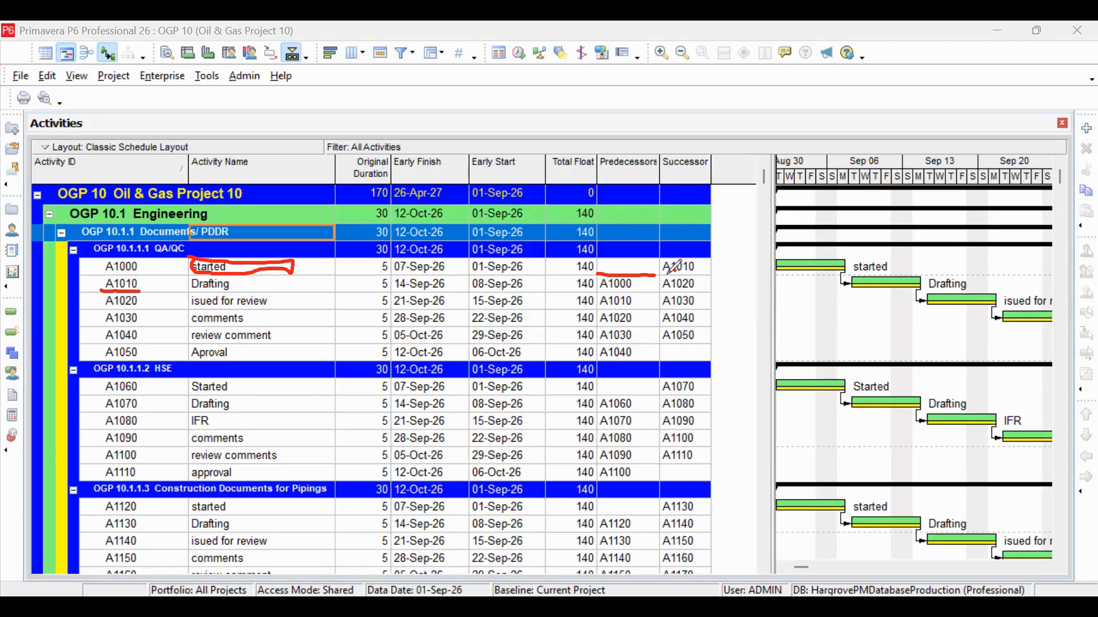
{"action": "left_click_drag", "start_coordinate": [666, 277], "coordinate": [702, 275]}
{"action": "left_click_drag", "start_coordinate": [195, 289], "coordinate": [234, 288]}
{"action": "left_click", "coordinate": [229, 267]}
{"action": "left_click_drag", "start_coordinate": [106, 272], "coordinate": [157, 273]}
{"action": "left_click_drag", "start_coordinate": [285, 270], "coordinate": [293, 272]}
{"action": "left_click_drag", "start_coordinate": [602, 291], "coordinate": [645, 294]}
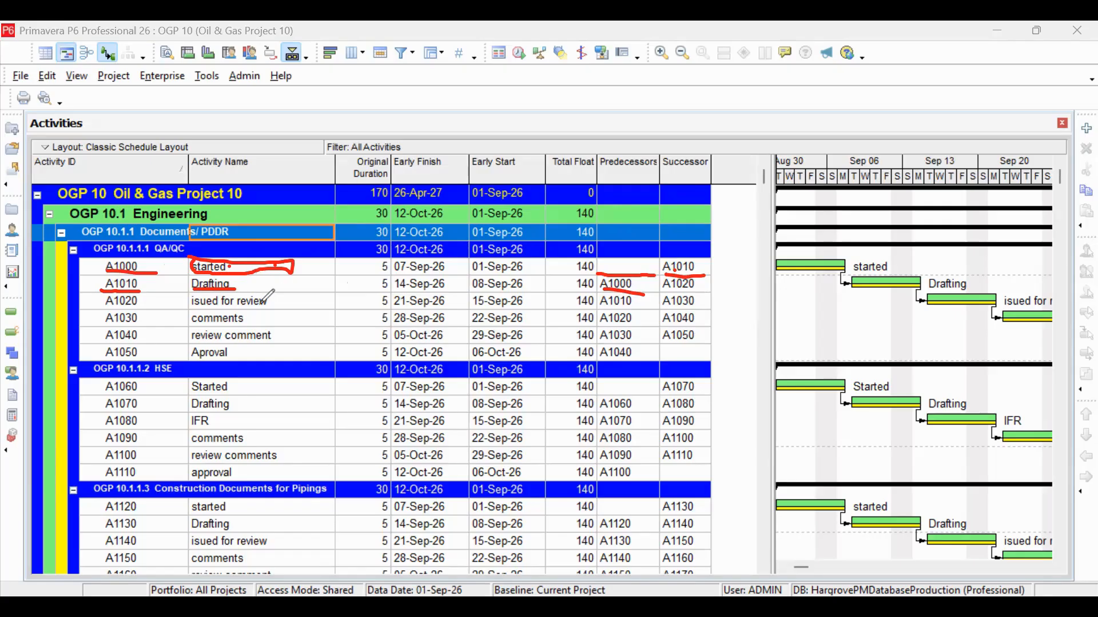
{"action": "left_click_drag", "start_coordinate": [107, 307], "coordinate": [152, 308]}
{"action": "left_click_drag", "start_coordinate": [666, 295], "coordinate": [708, 297]}
{"action": "mouse_move", "coordinate": [599, 395]}
{"action": "left_mouse_down"}
{"action": "mouse_move", "coordinate": [662, 394]}
{"action": "mouse_move", "coordinate": [660, 381]}
{"action": "mouse_move", "coordinate": [601, 379]}
{"action": "mouse_move", "coordinate": [595, 396]}
{"action": "left_mouse_up"}
{"action": "left_click", "coordinate": [617, 351]}
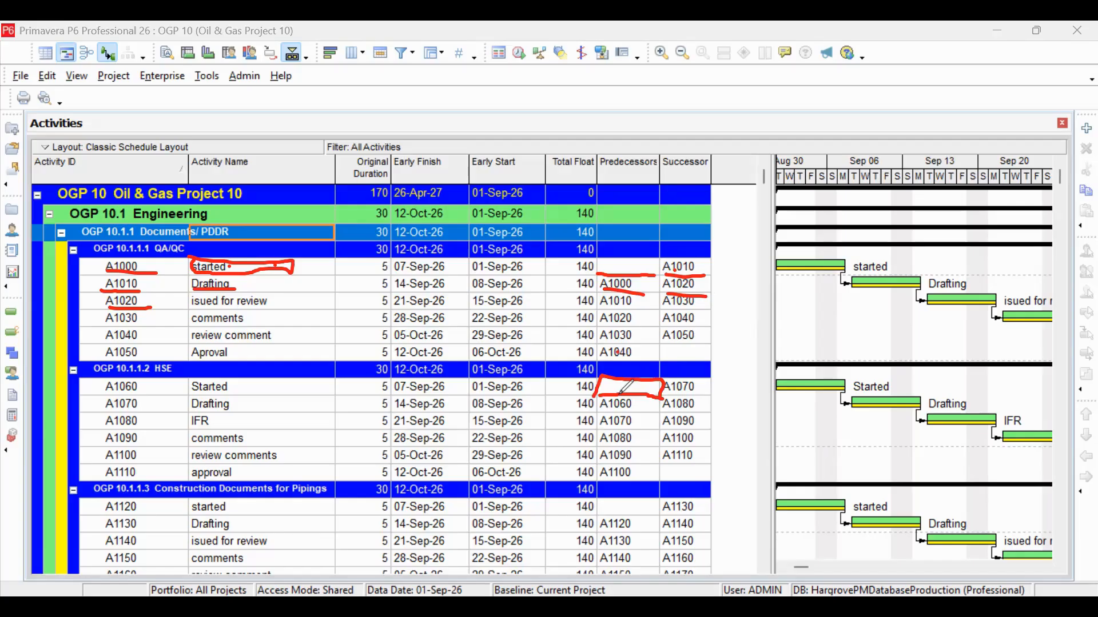
{"action": "left_click_drag", "start_coordinate": [625, 388], "coordinate": [641, 387]}
{"action": "mouse_move", "coordinate": [250, 260]}
{"action": "left_mouse_down"}
{"action": "mouse_move", "coordinate": [132, 286]}
{"action": "mouse_move", "coordinate": [109, 320]}
{"action": "mouse_move", "coordinate": [684, 268]}
{"action": "mouse_move", "coordinate": [618, 415]}
{"action": "mouse_move", "coordinate": [655, 351]}
{"action": "left_mouse_up"}
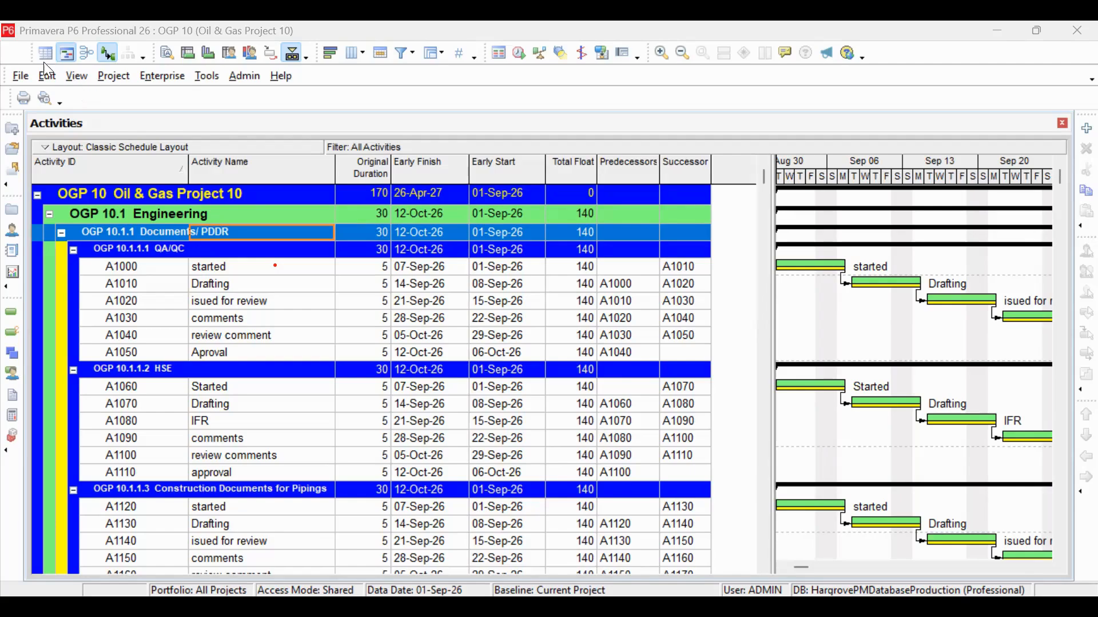
- Save the current layout under the new name "Standard planning Layout", available to the current user
{"action": "left_click", "coordinate": [79, 76]}
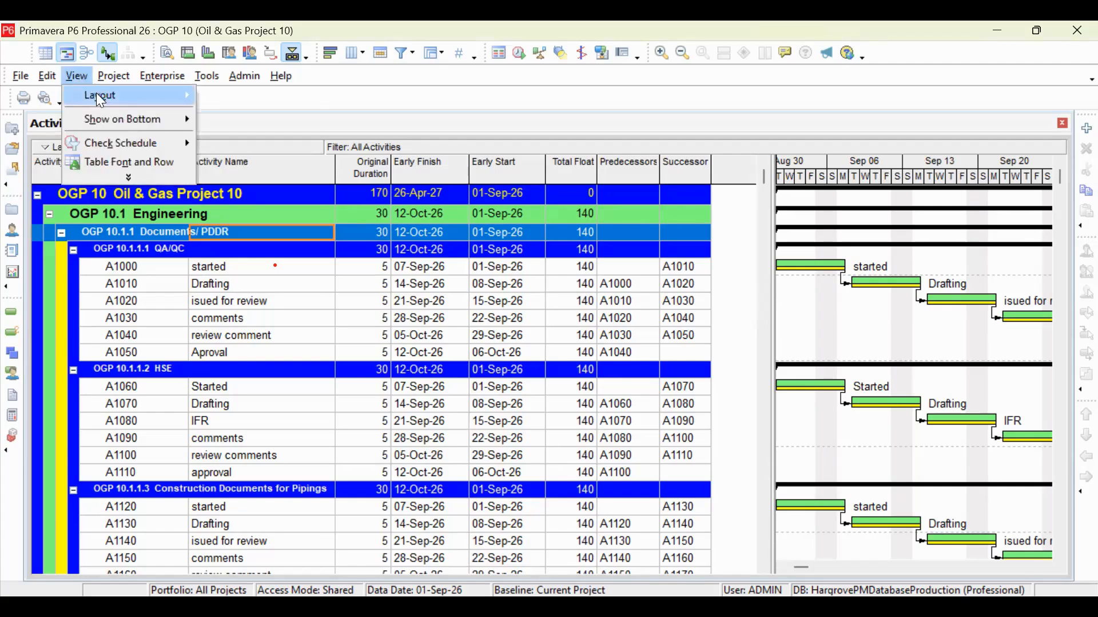
{"action": "mouse_move", "coordinate": [102, 94]}
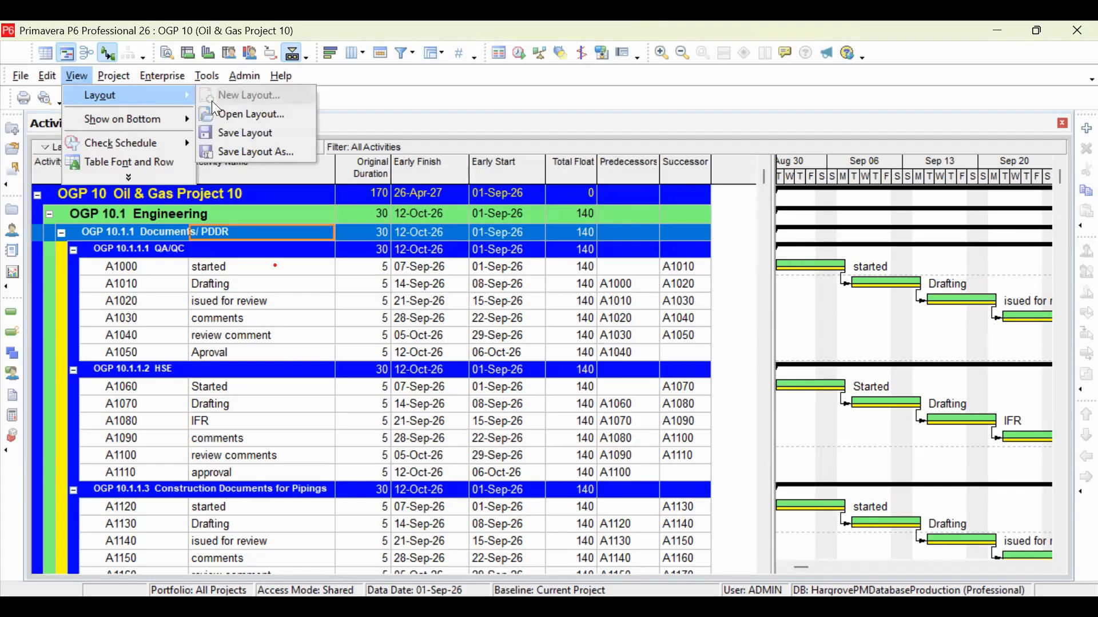
{"action": "left_click", "coordinate": [250, 152]}
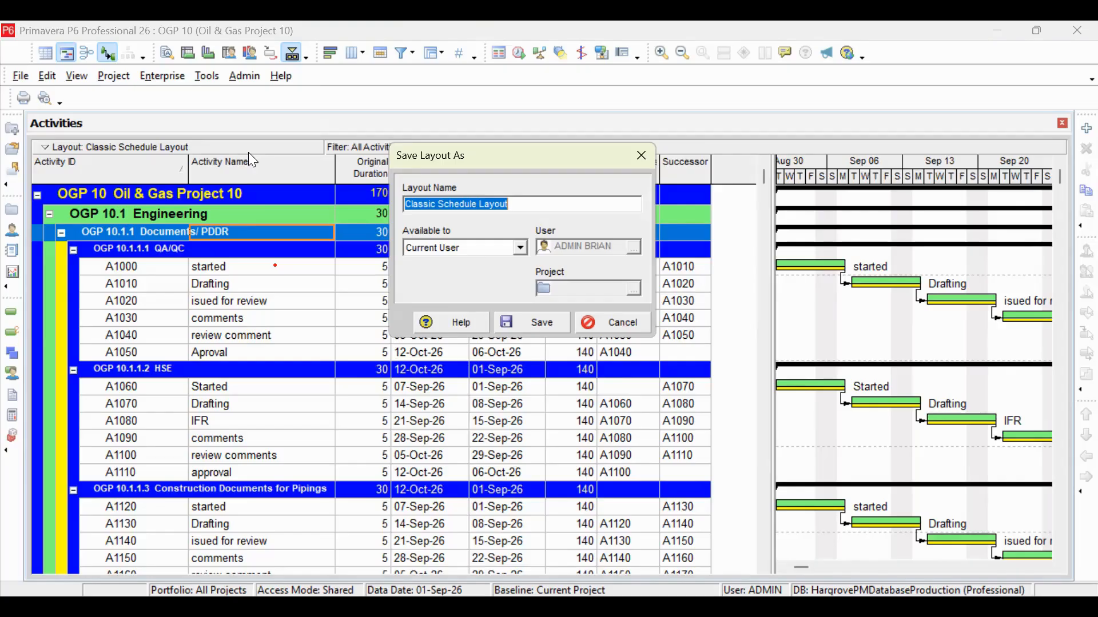
{"action": "type", "text": "Sta"}
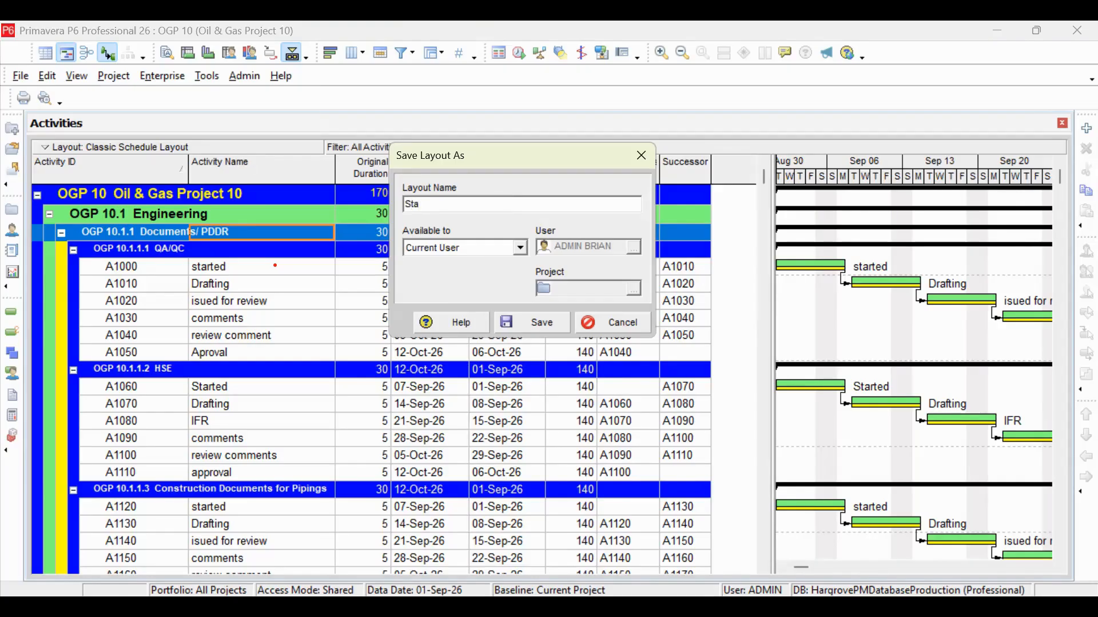
{"action": "type", "text": "ndard planning Layout"}
{"action": "left_click", "coordinate": [527, 322]}
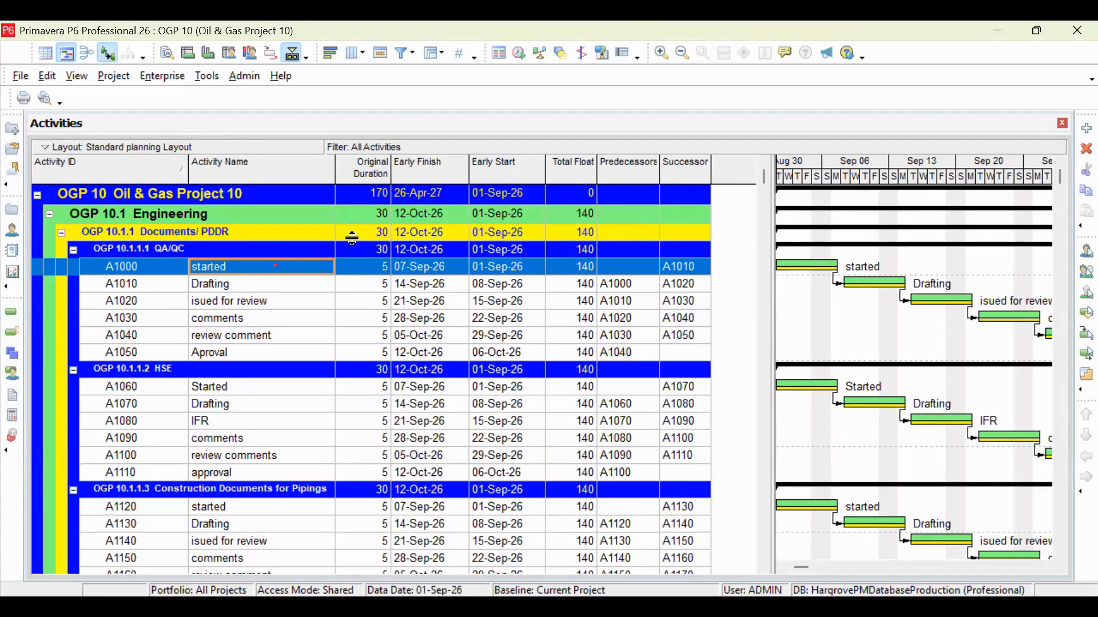
- Open the column selection, and switch to the Word document to review the recommended columns of the Progress Updating Layout
{"action": "left_click", "coordinate": [358, 53]}
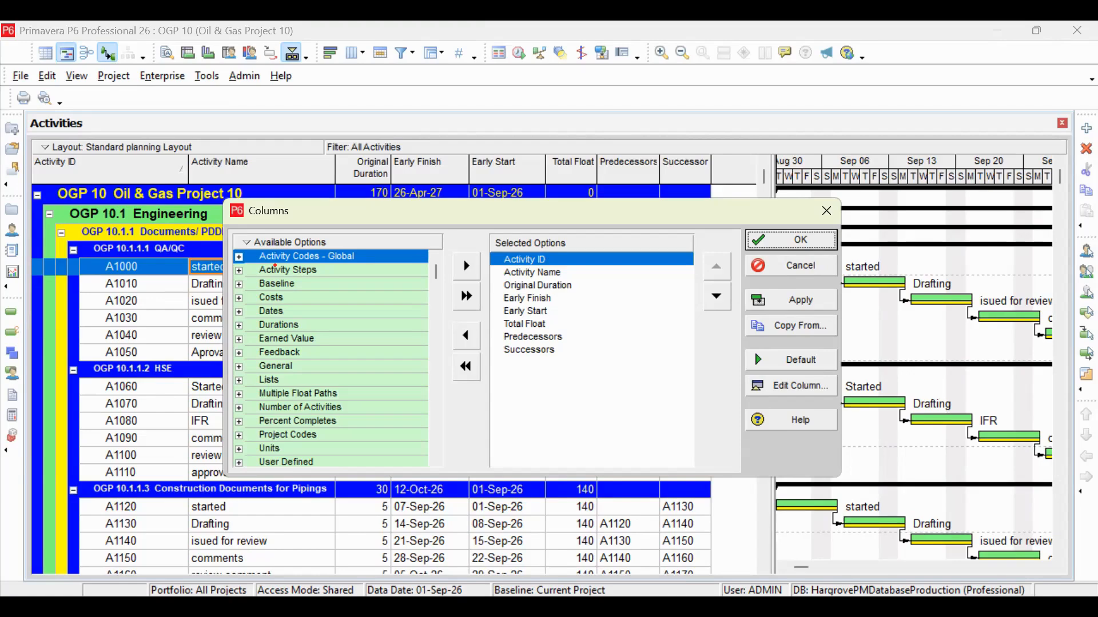
{"action": "key", "text": "alt+Tab"}
{"action": "scroll", "coordinate": [491, 346], "scroll_direction": "up", "scroll_amount": 5}
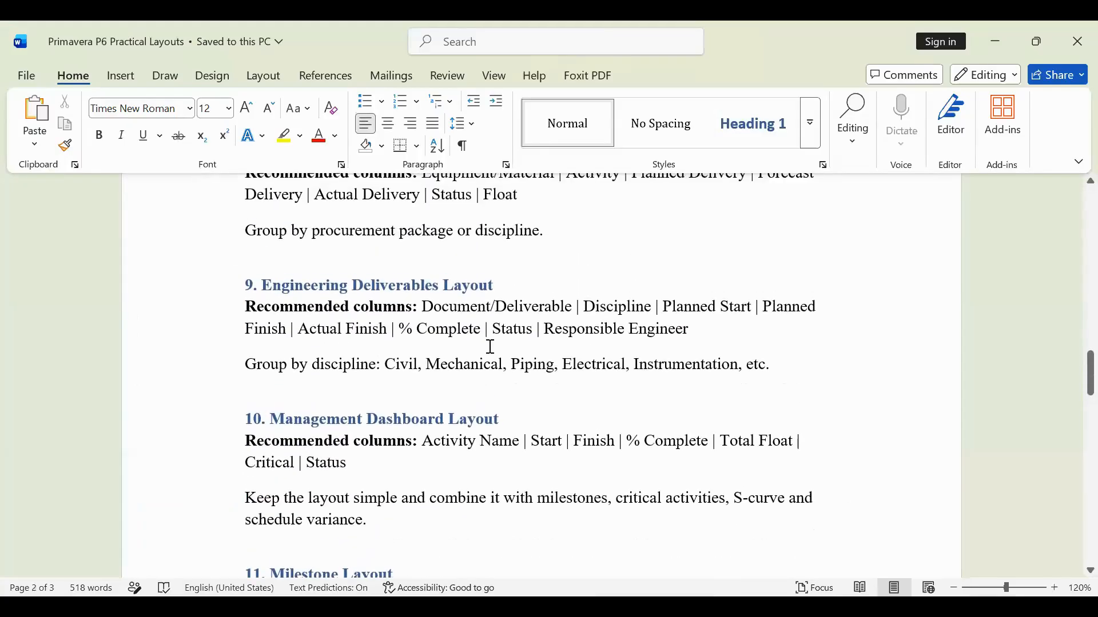
{"action": "scroll", "coordinate": [491, 346], "scroll_direction": "down", "scroll_amount": 6}
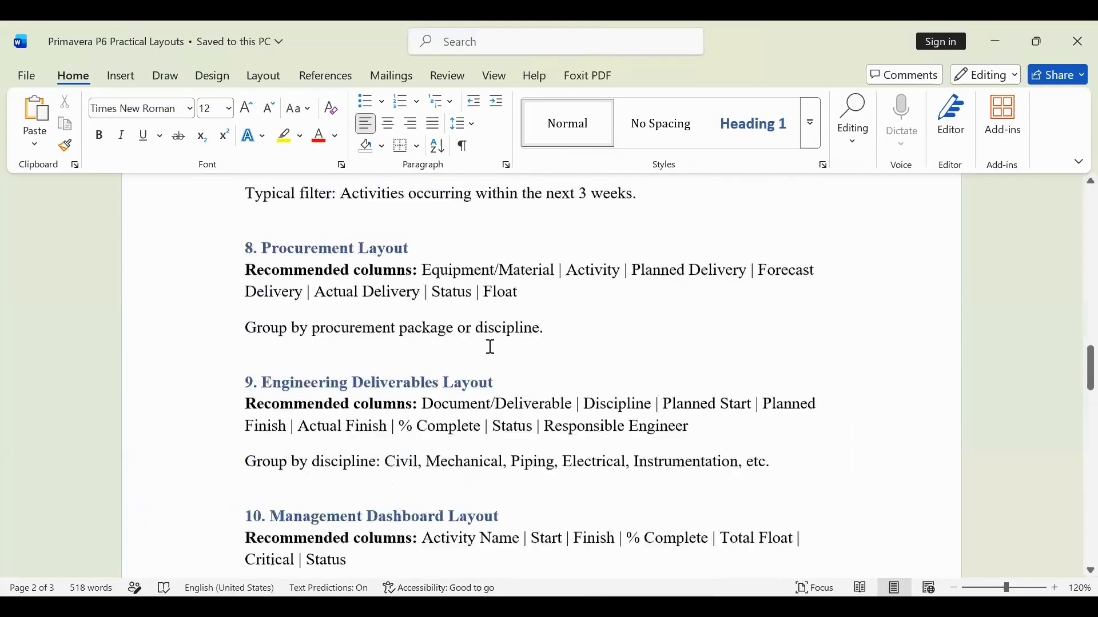
{"action": "scroll", "coordinate": [491, 346], "scroll_direction": "up", "scroll_amount": 15}
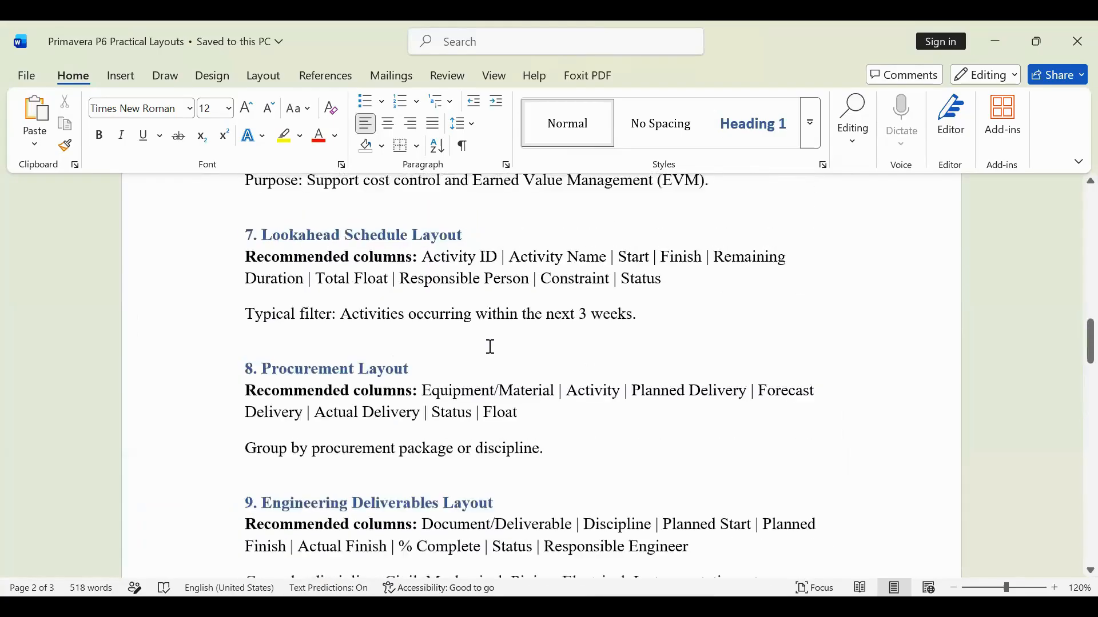
{"action": "scroll", "coordinate": [490, 346], "scroll_direction": "up", "scroll_amount": 3}
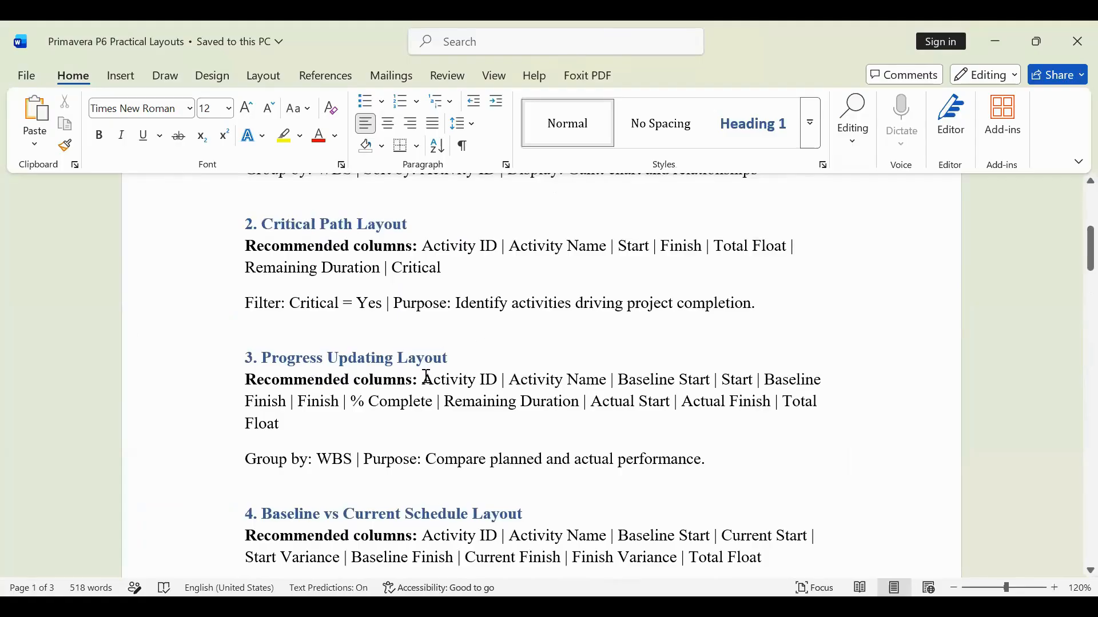
{"action": "left_click_drag", "start_coordinate": [429, 374], "coordinate": [702, 438]}
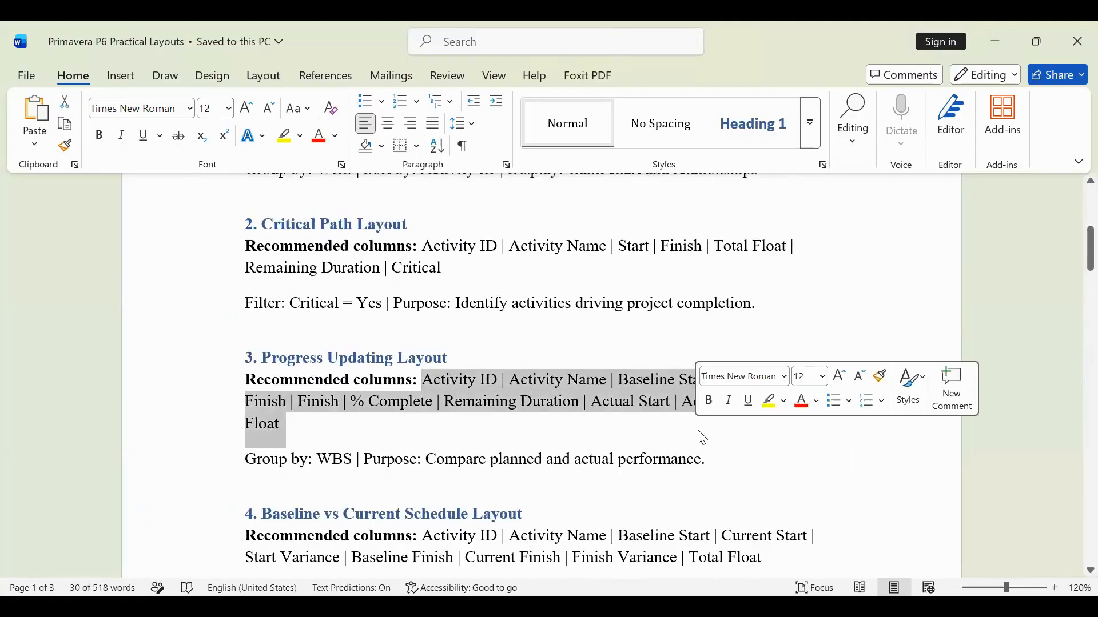
{"action": "left_click", "coordinate": [799, 450]}
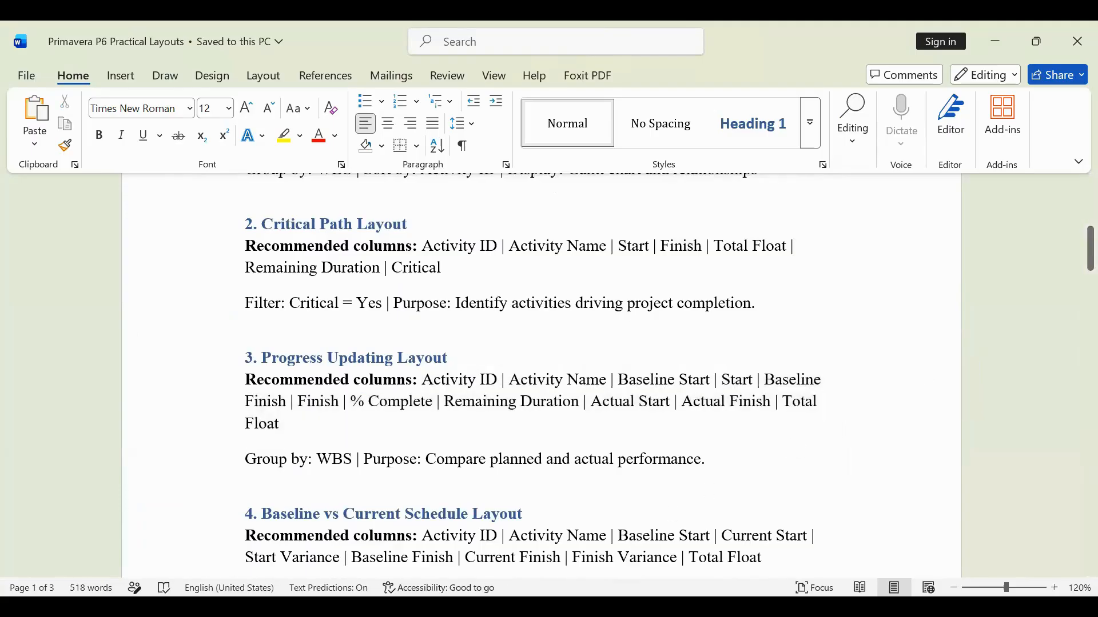
{"action": "key", "text": "alt+Tab"}
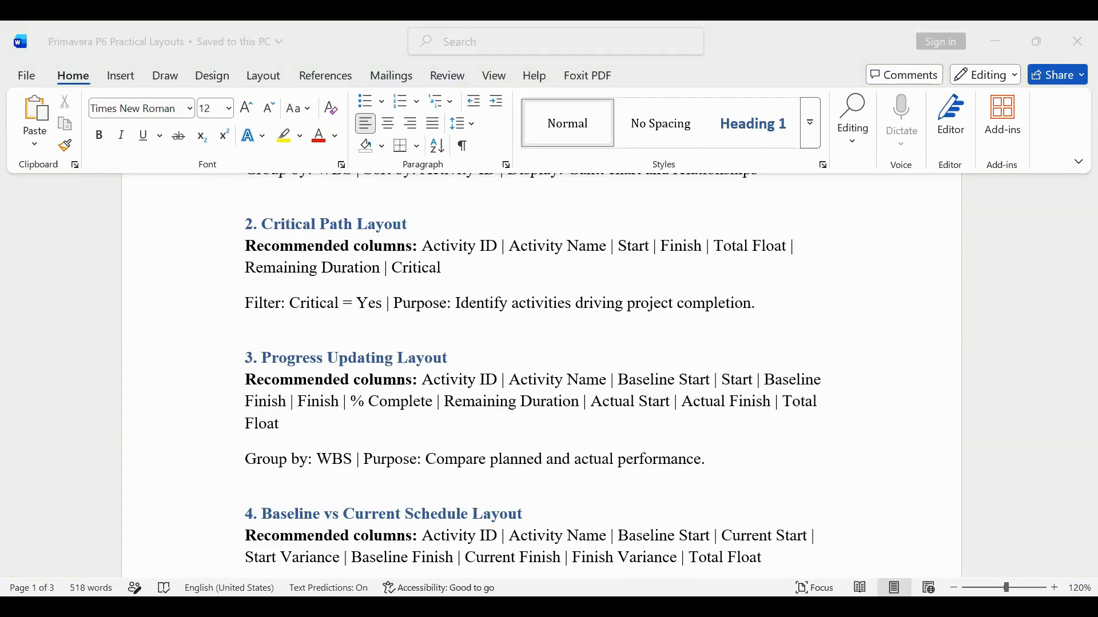
{"action": "left_click", "coordinate": [416, 389]}
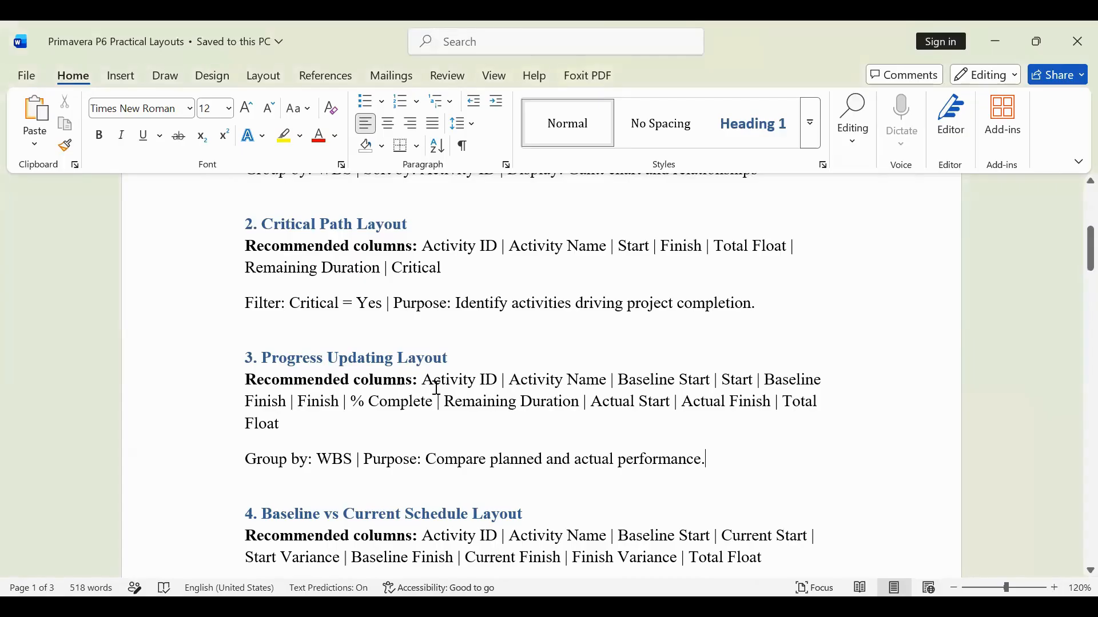
{"action": "left_click_drag", "start_coordinate": [421, 380], "coordinate": [534, 417]}
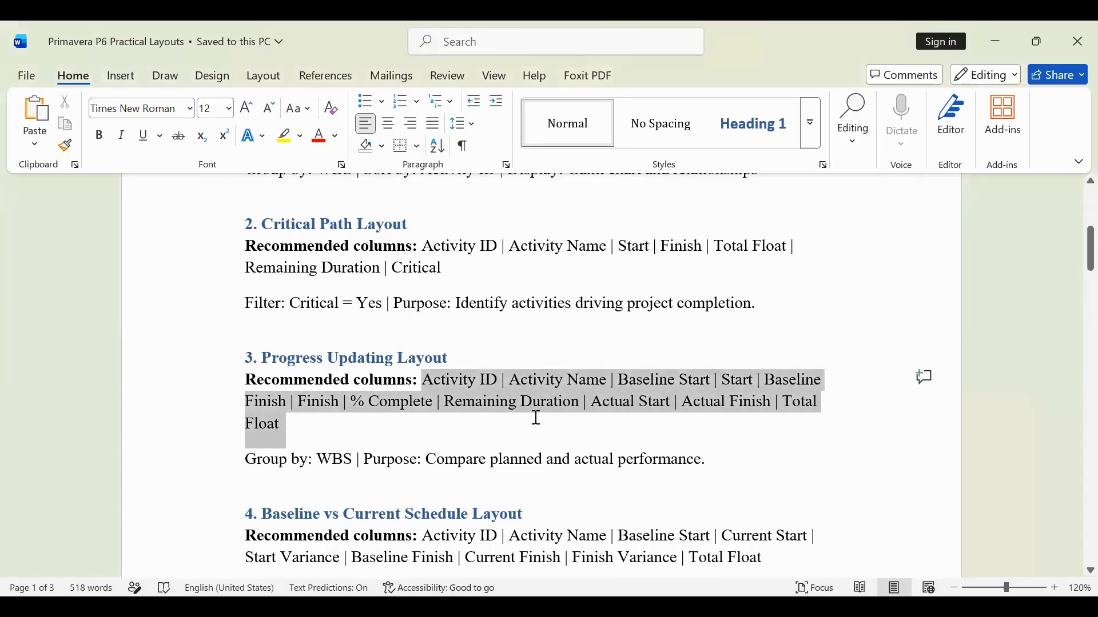
{"action": "left_click", "coordinate": [581, 436]}
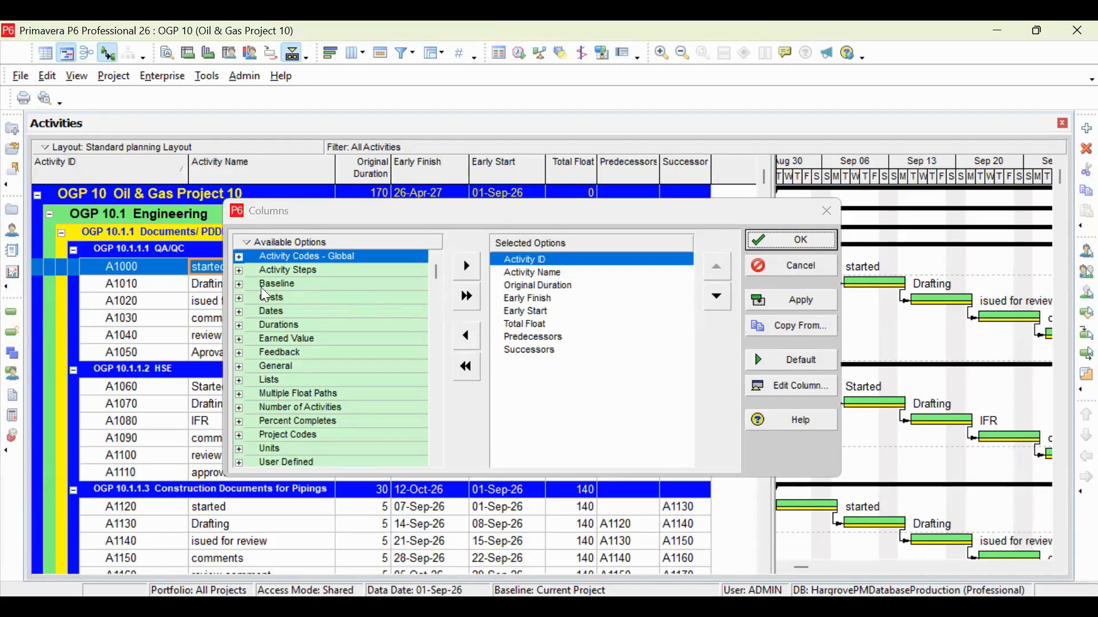
- Back in Primavera P6, expand the Baseline and Dates categories of available columns and look for the baseline start and finish dates
{"action": "left_click", "coordinate": [239, 283]}
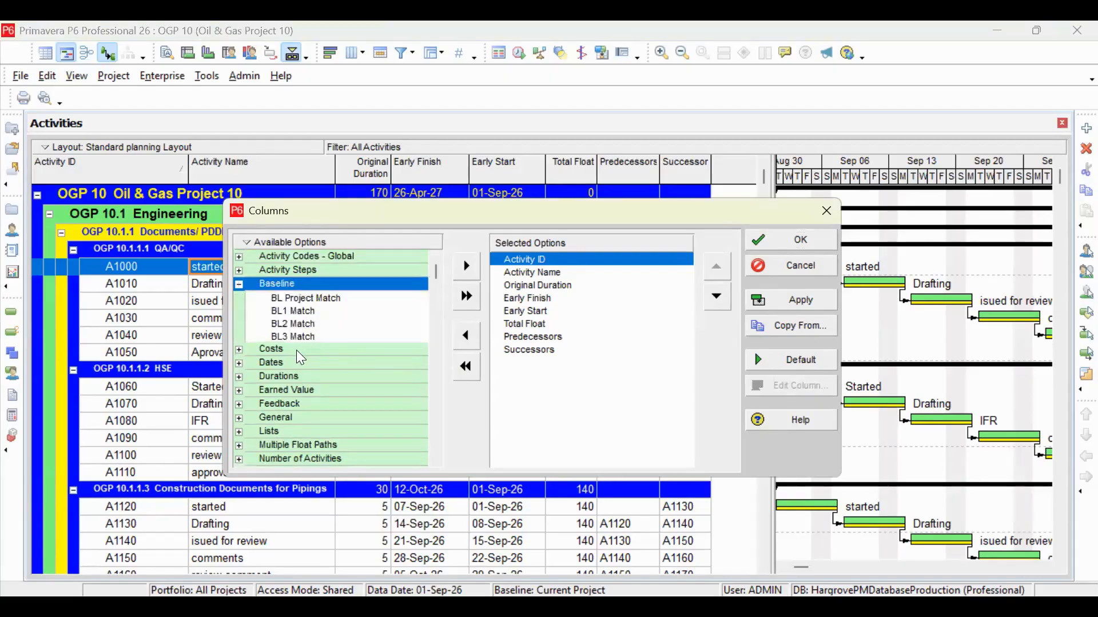
{"action": "left_click", "coordinate": [240, 363]}
{"action": "scroll", "coordinate": [311, 359], "scroll_direction": "down", "scroll_amount": 2}
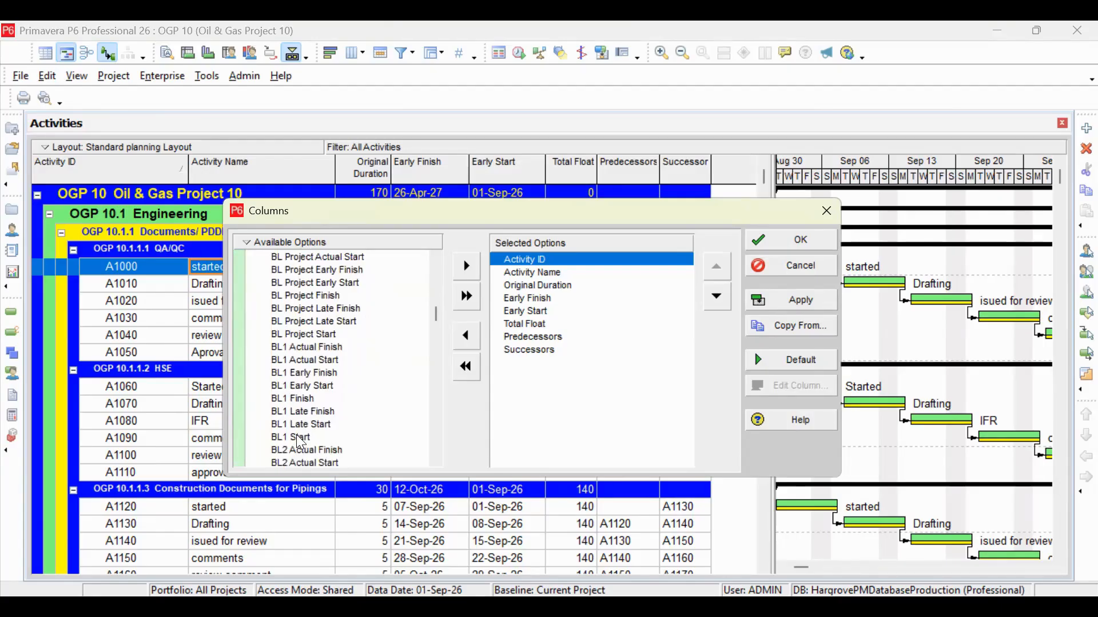
{"action": "scroll", "coordinate": [297, 435], "scroll_direction": "down", "scroll_amount": 4}
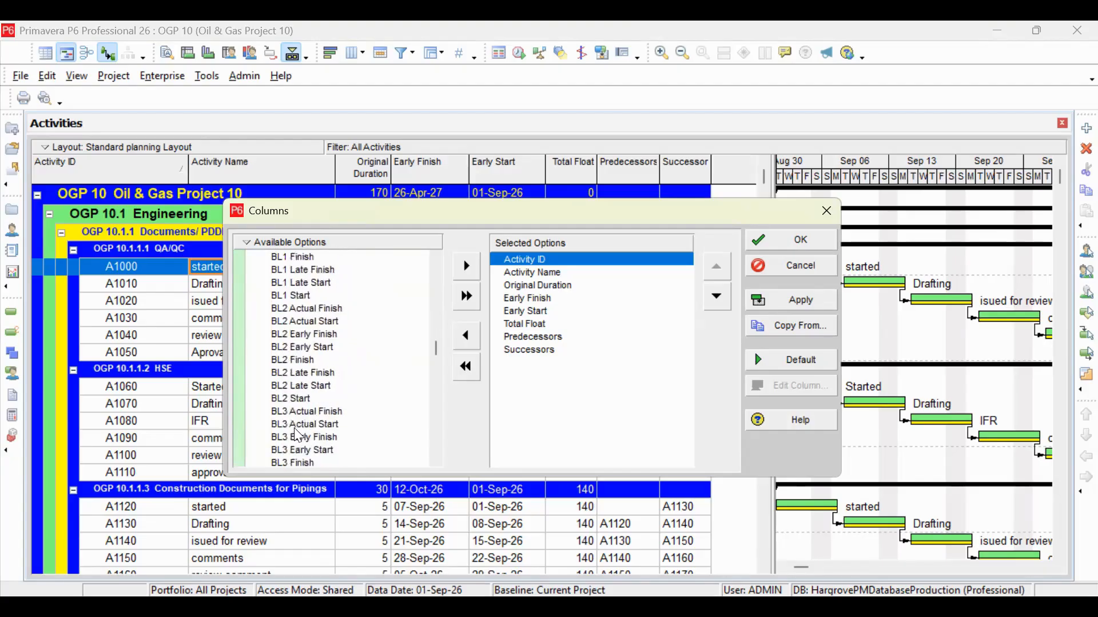
{"action": "scroll", "coordinate": [297, 435], "scroll_direction": "down", "scroll_amount": 4}
{"action": "scroll", "coordinate": [295, 440], "scroll_direction": "down", "scroll_amount": 5}
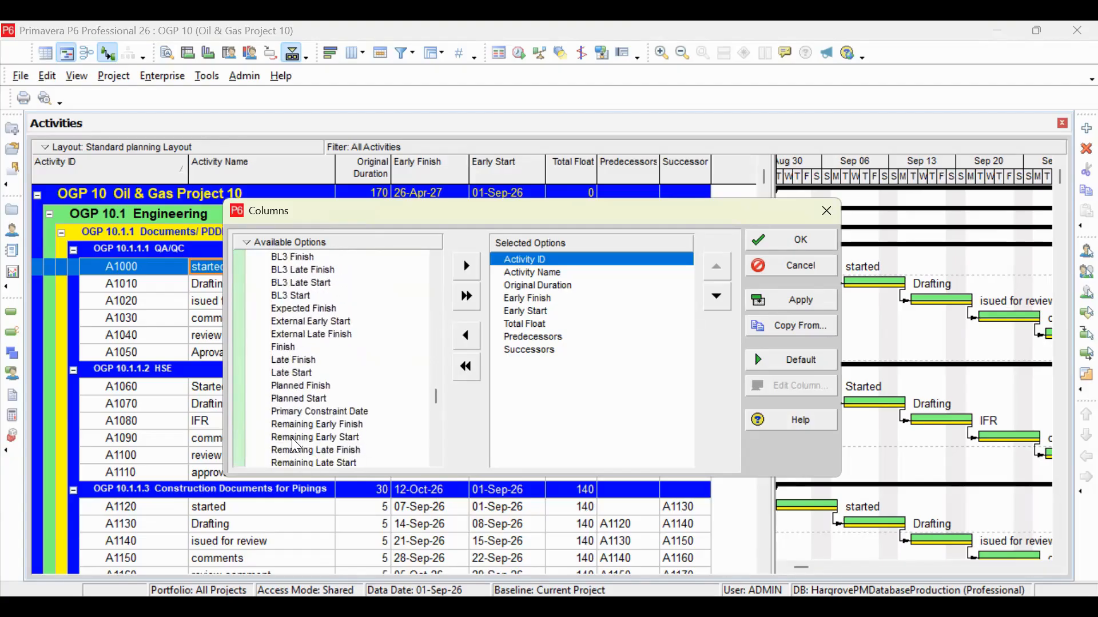
{"action": "scroll", "coordinate": [295, 440], "scroll_direction": "up", "scroll_amount": 3}
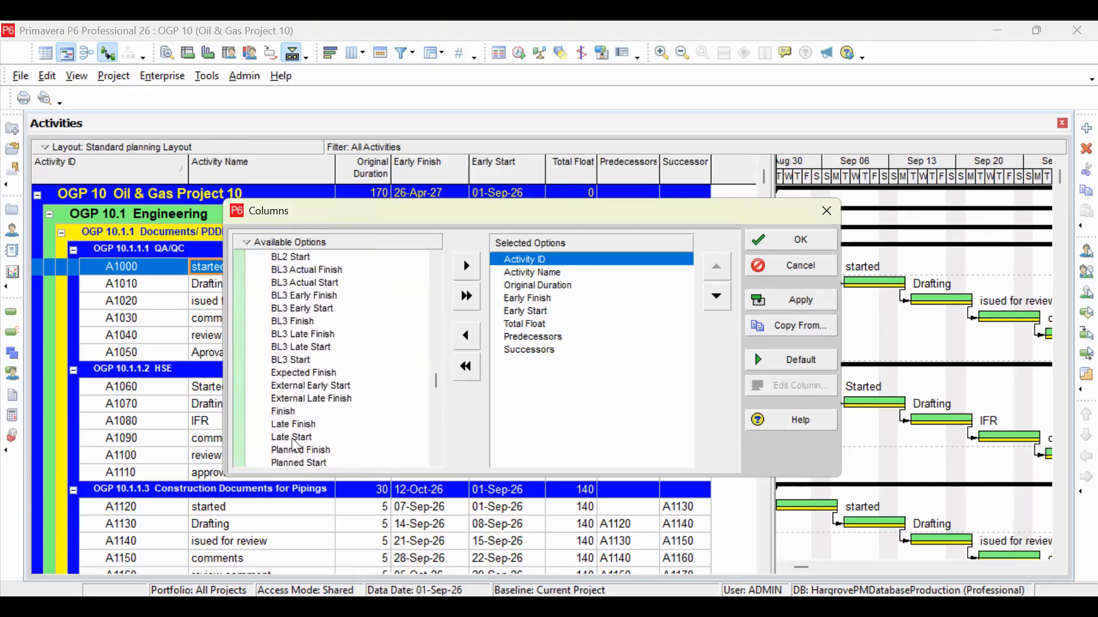
{"action": "scroll", "coordinate": [295, 443], "scroll_direction": "up", "scroll_amount": 3}
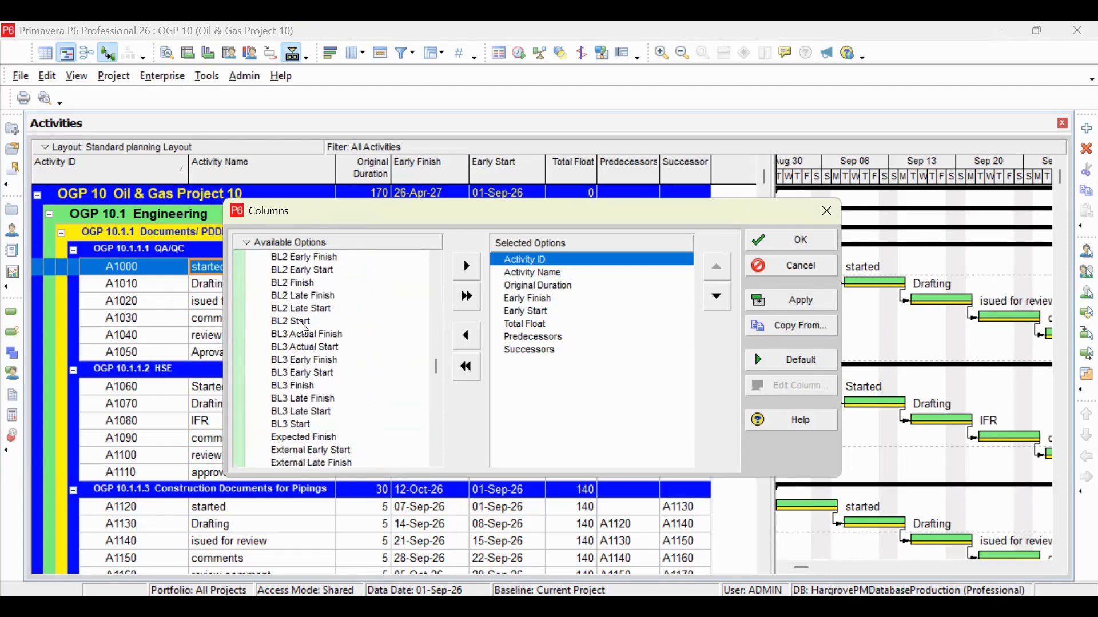
{"action": "scroll", "coordinate": [300, 325], "scroll_direction": "up", "scroll_amount": 2}
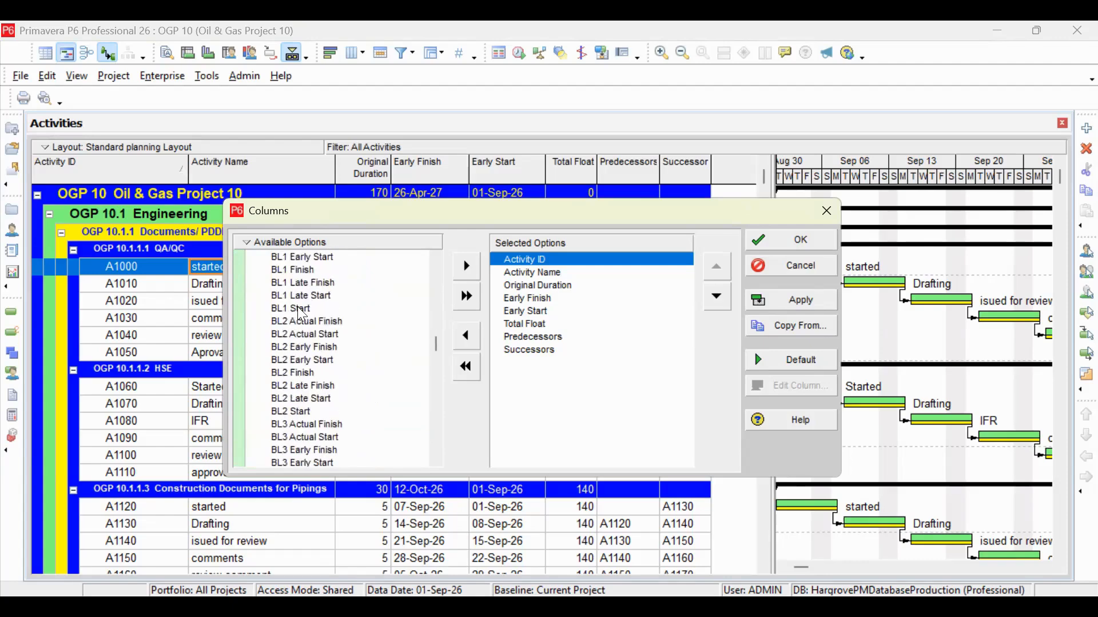
- Add only BL1 Start and BL1 Finish from the Dates category to the selected columns
{"action": "left_click", "coordinate": [297, 308]}
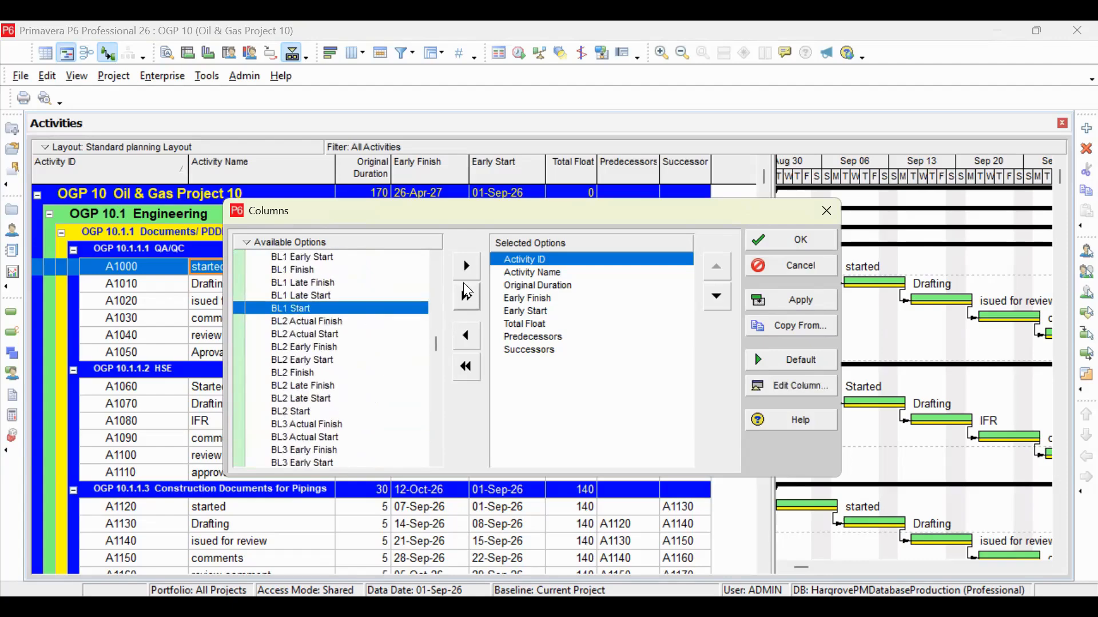
{"action": "left_click", "coordinate": [312, 372], "text": "ctrl"}
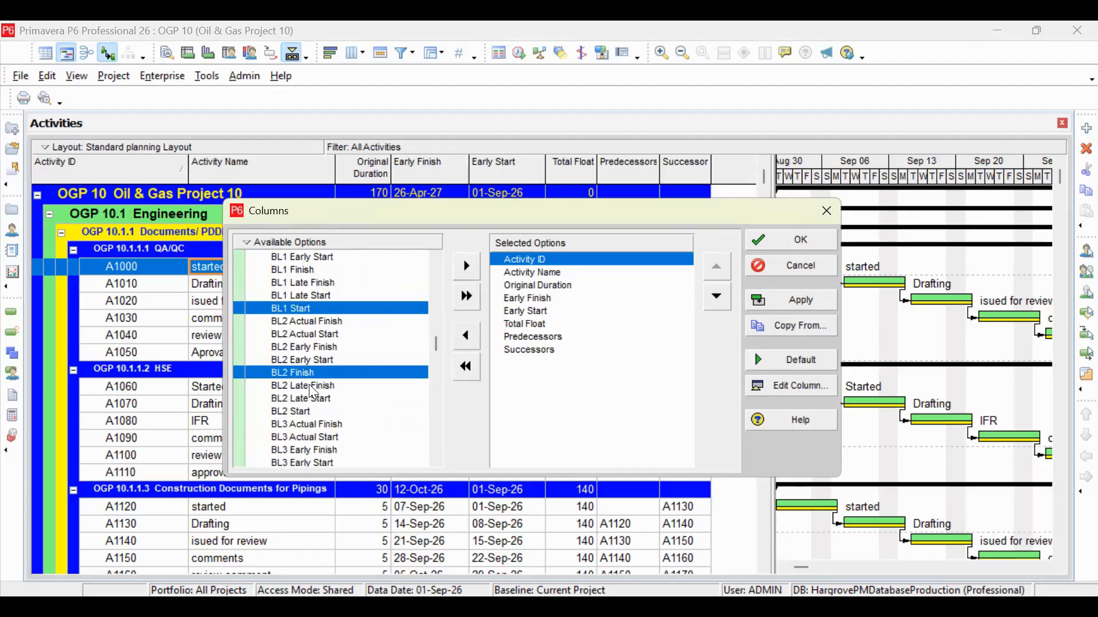
{"action": "left_click", "coordinate": [307, 412], "text": "ctrl"}
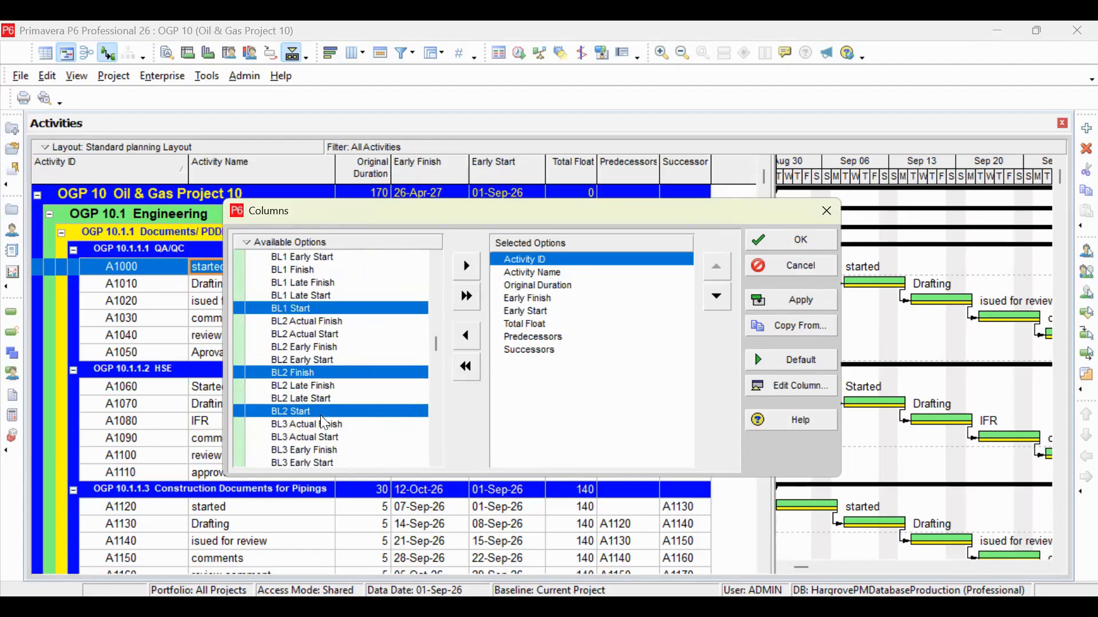
{"action": "left_click", "coordinate": [307, 270], "text": "ctrl"}
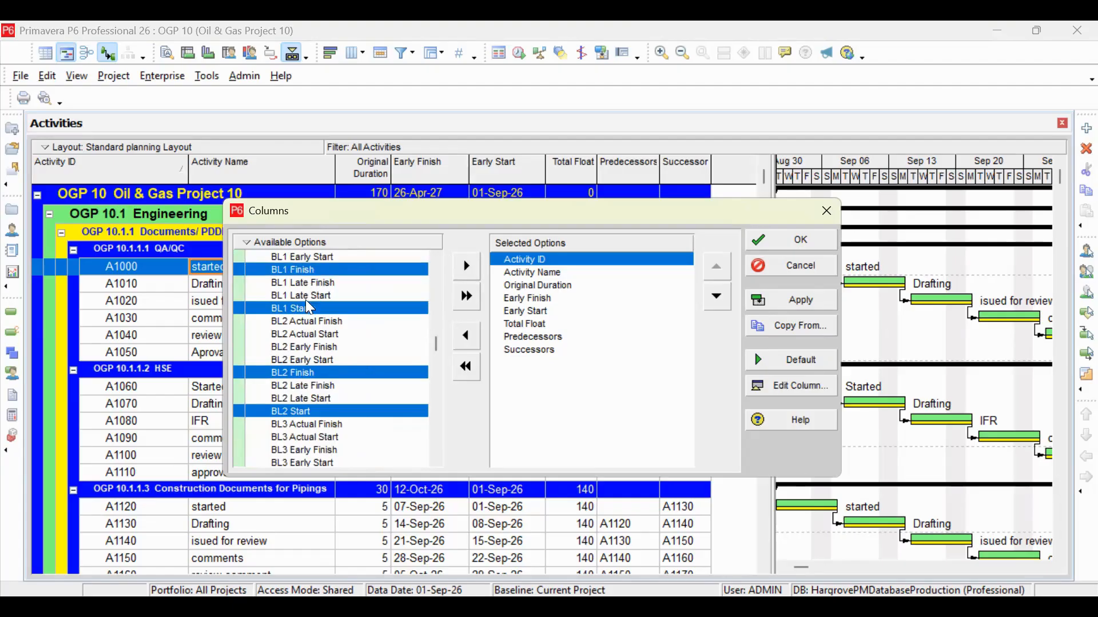
{"action": "left_click", "coordinate": [351, 381], "text": "ctrl"}
{"action": "left_click", "coordinate": [339, 411], "text": "ctrl"}
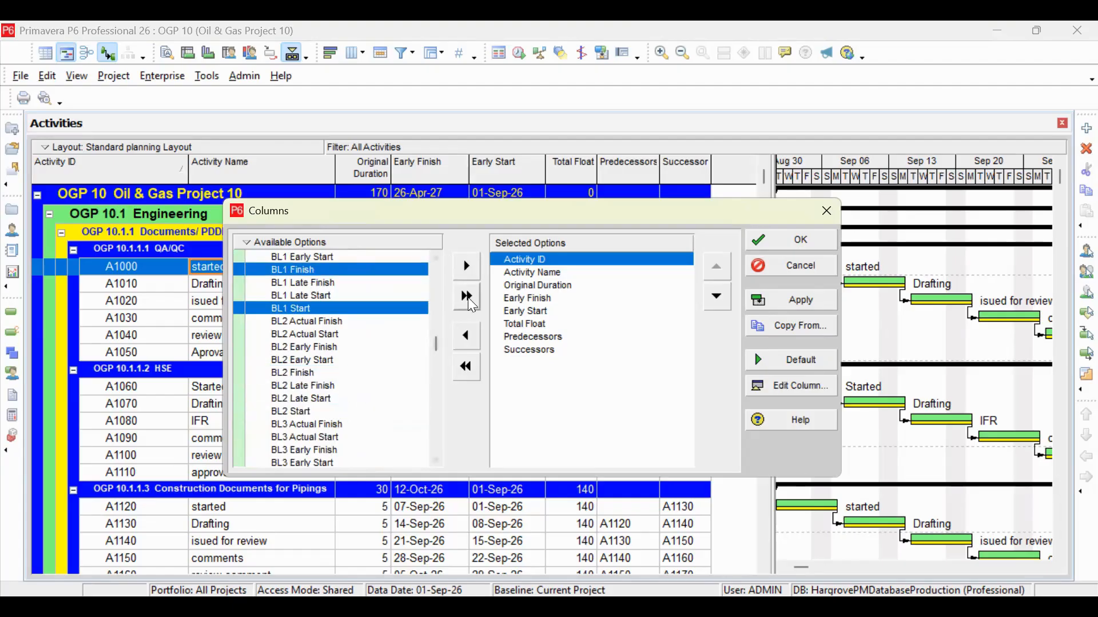
{"action": "left_click", "coordinate": [467, 266]}
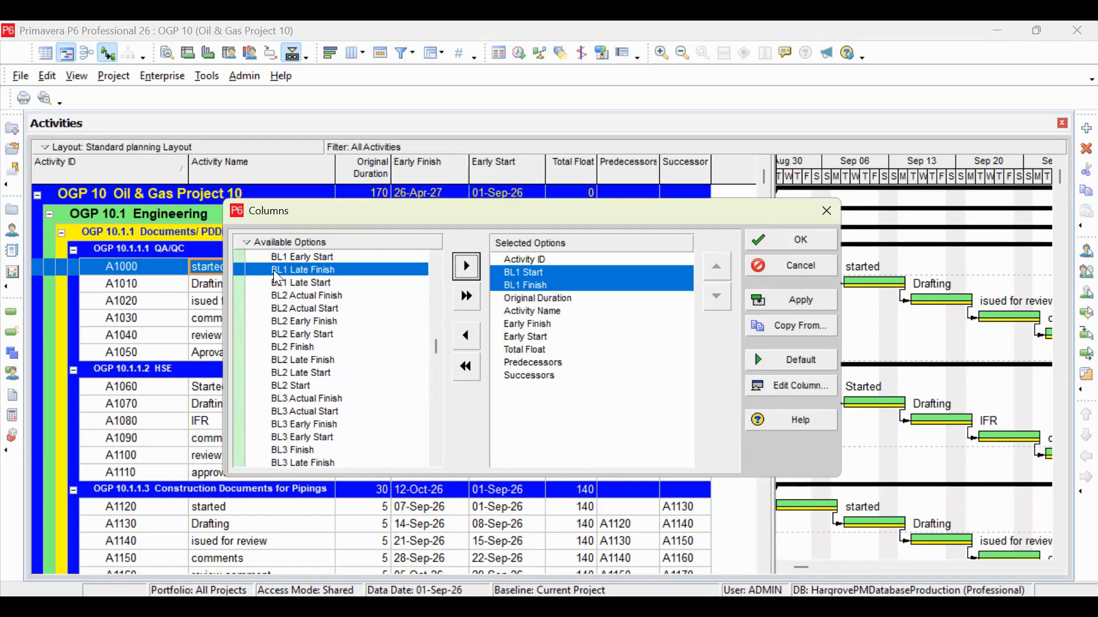
- Collapse the Dates category, expand the General category and look through its available columns and the remaining categories
{"action": "scroll", "coordinate": [310, 306], "scroll_direction": "up", "scroll_amount": 4}
{"action": "scroll", "coordinate": [277, 328], "scroll_direction": "up", "scroll_amount": 3}
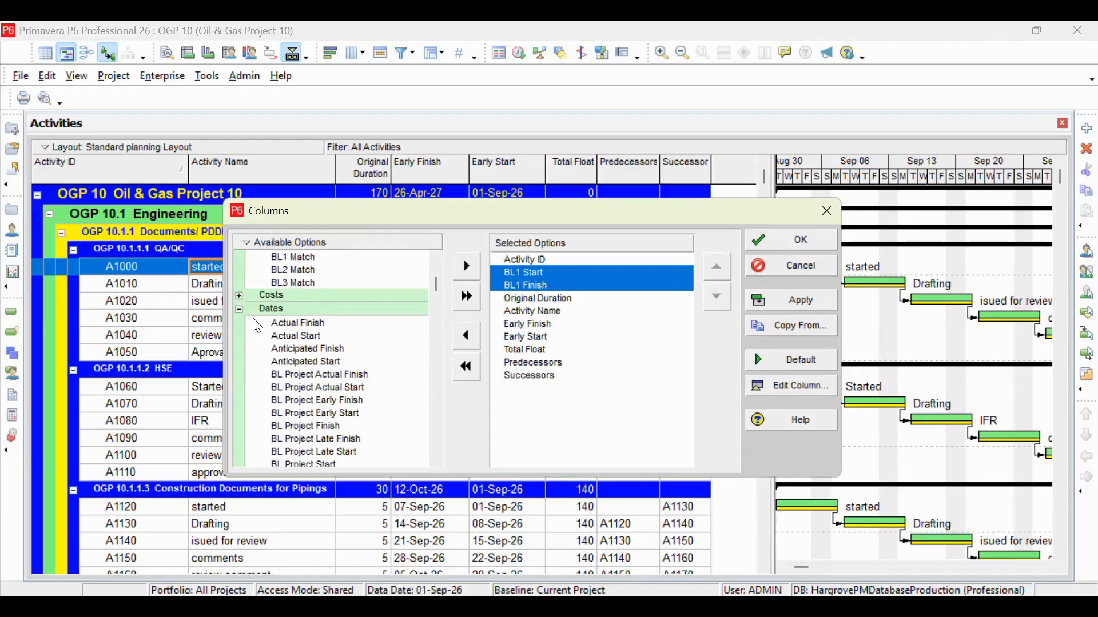
{"action": "scroll", "coordinate": [257, 298], "scroll_direction": "up", "scroll_amount": 2}
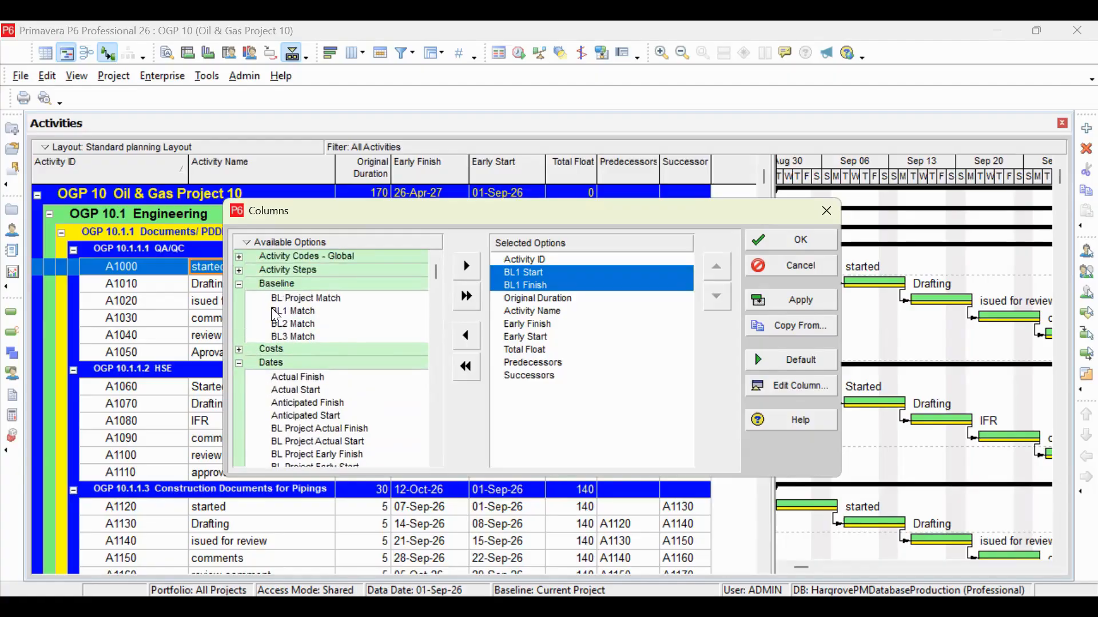
{"action": "left_click", "coordinate": [239, 364]}
{"action": "left_click", "coordinate": [247, 361]}
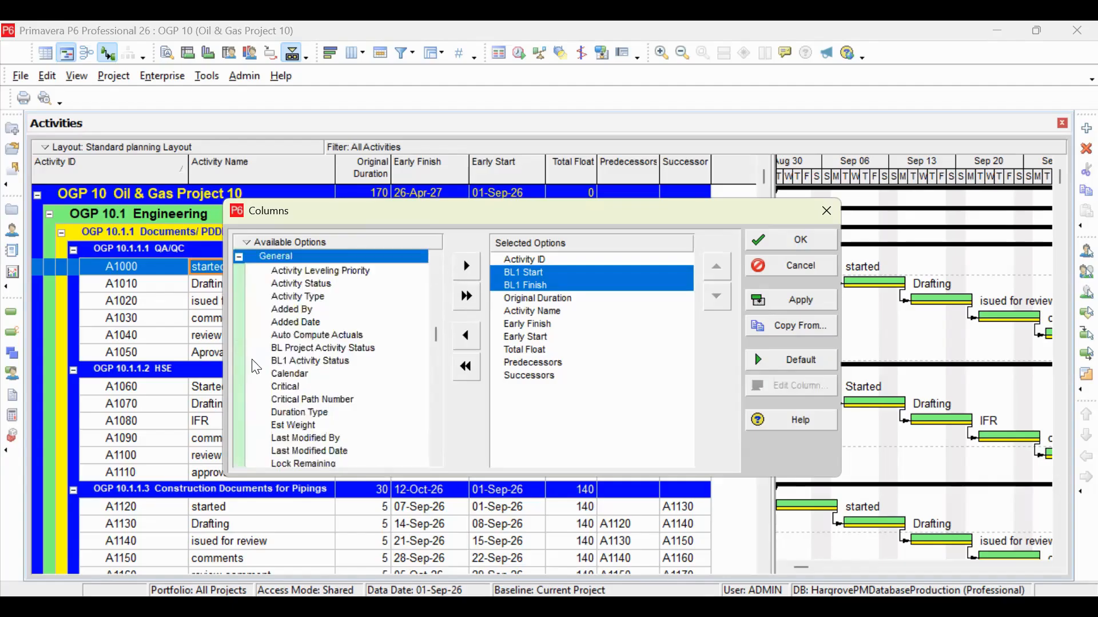
{"action": "scroll", "coordinate": [315, 320], "scroll_direction": "down", "scroll_amount": 2}
{"action": "scroll", "coordinate": [315, 322], "scroll_direction": "down", "scroll_amount": 4}
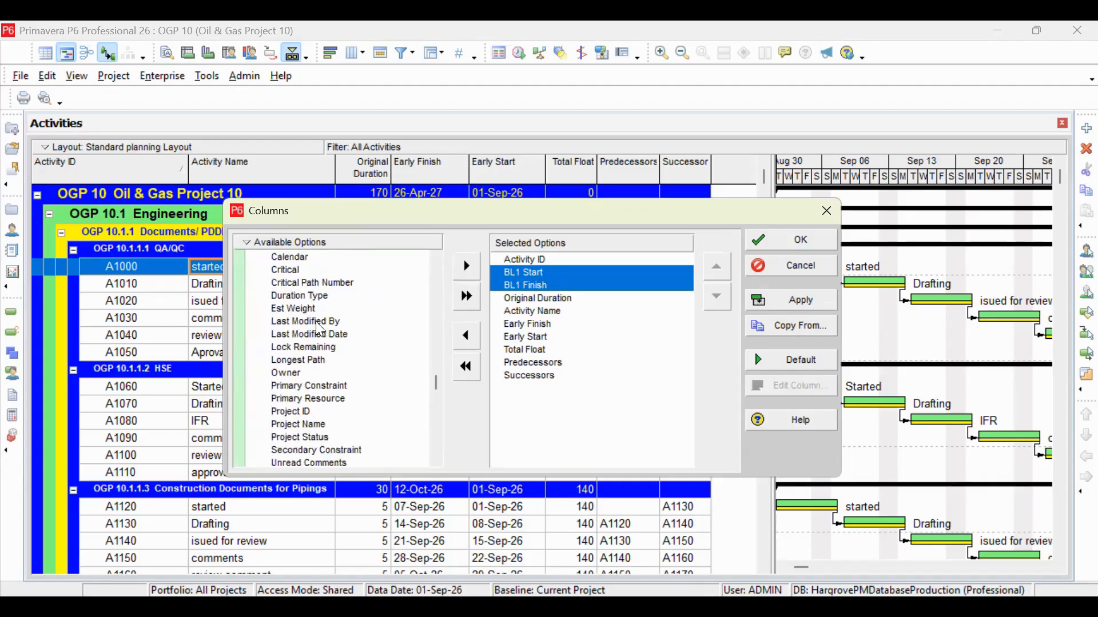
{"action": "scroll", "coordinate": [315, 322], "scroll_direction": "up", "scroll_amount": 3}
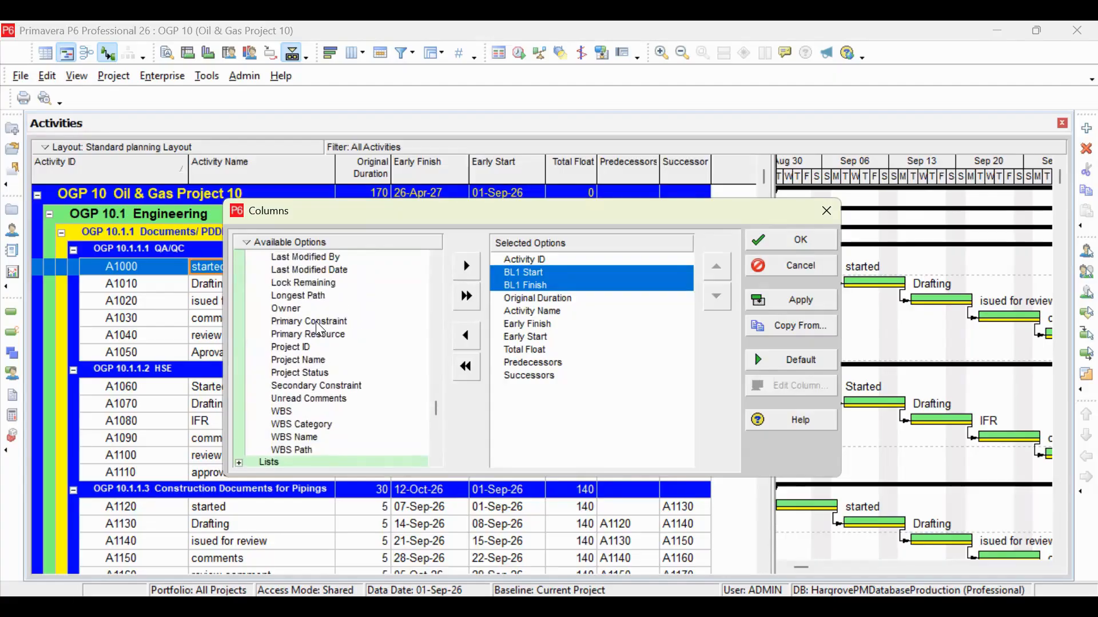
{"action": "scroll", "coordinate": [317, 308], "scroll_direction": "down", "scroll_amount": 2}
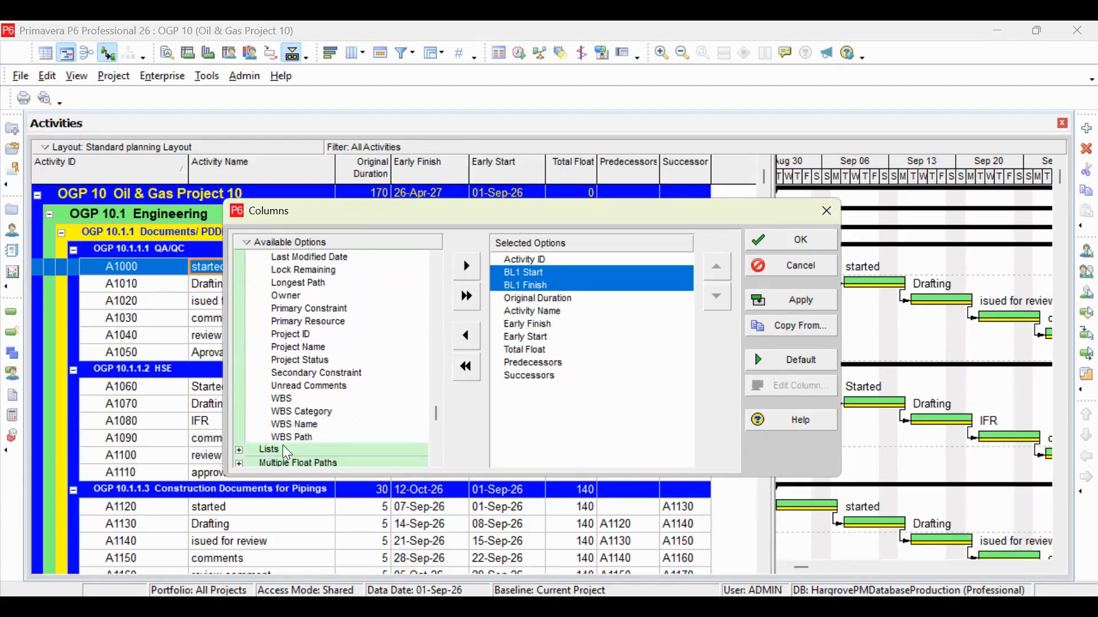
{"action": "scroll", "coordinate": [283, 444], "scroll_direction": "down", "scroll_amount": 3}
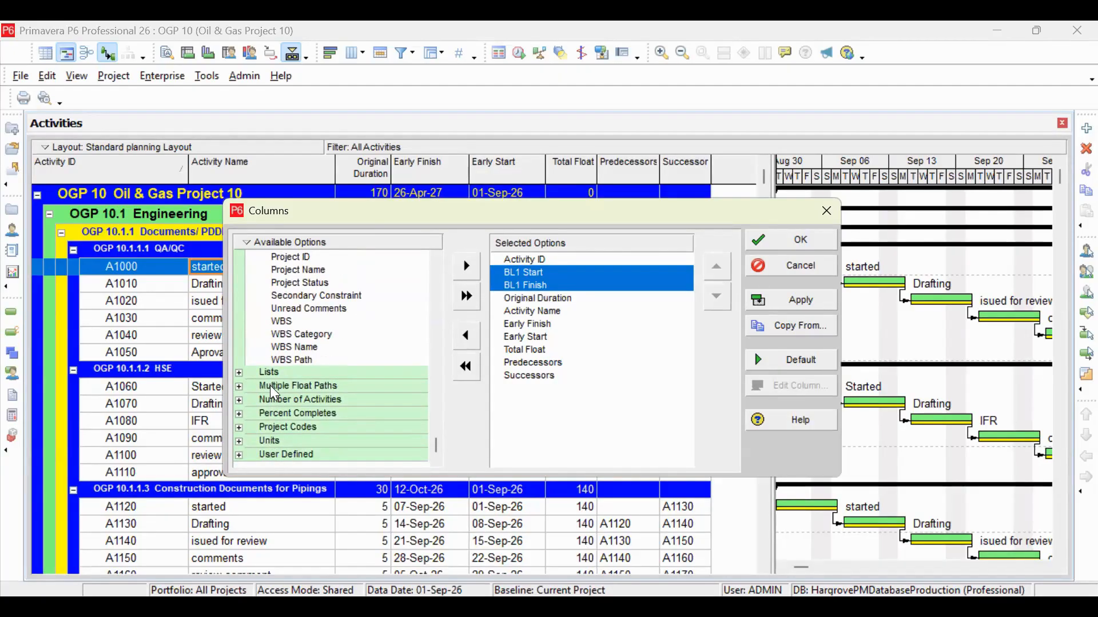
{"action": "scroll", "coordinate": [291, 379], "scroll_direction": "up", "scroll_amount": 6}
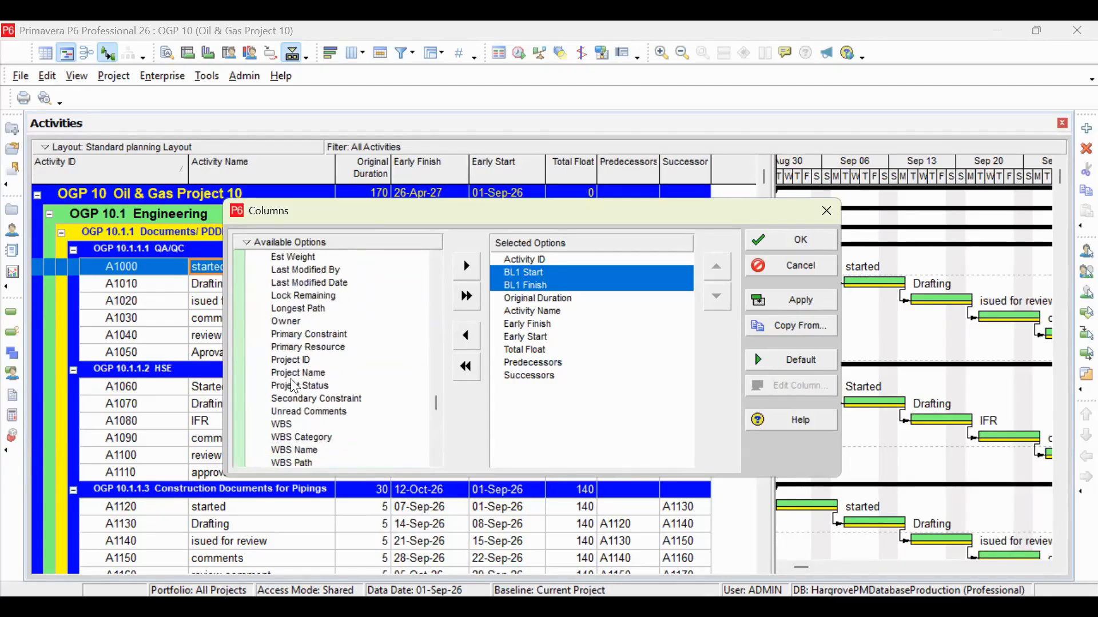
{"action": "scroll", "coordinate": [292, 380], "scroll_direction": "up", "scroll_amount": 3}
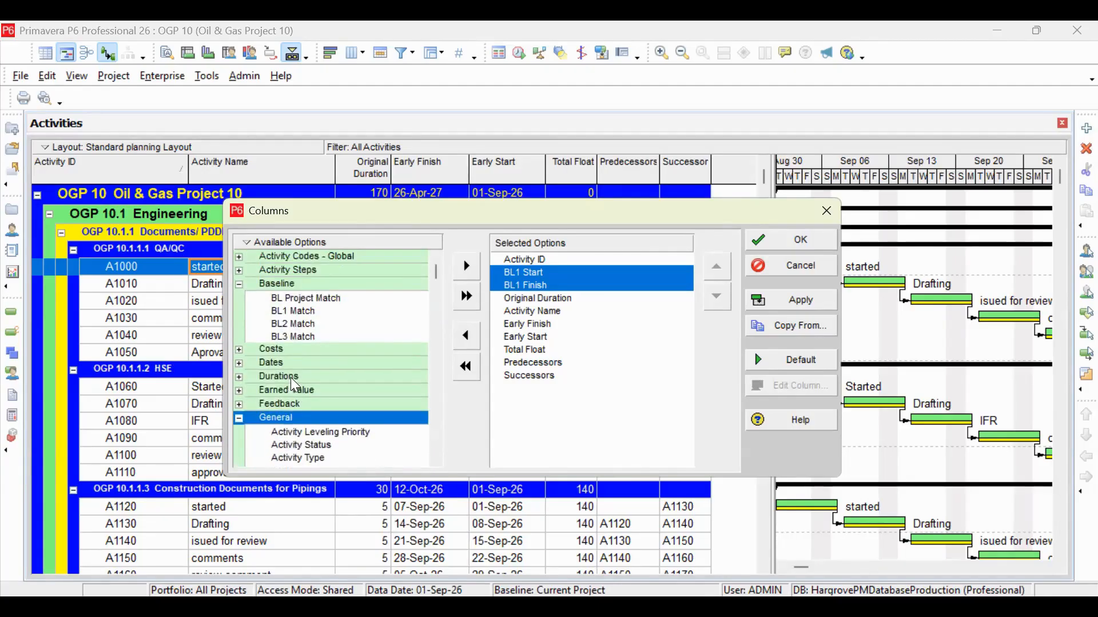
- Add the Start and Finish columns from the Dates category to the selected columns
{"action": "left_click", "coordinate": [240, 366]}
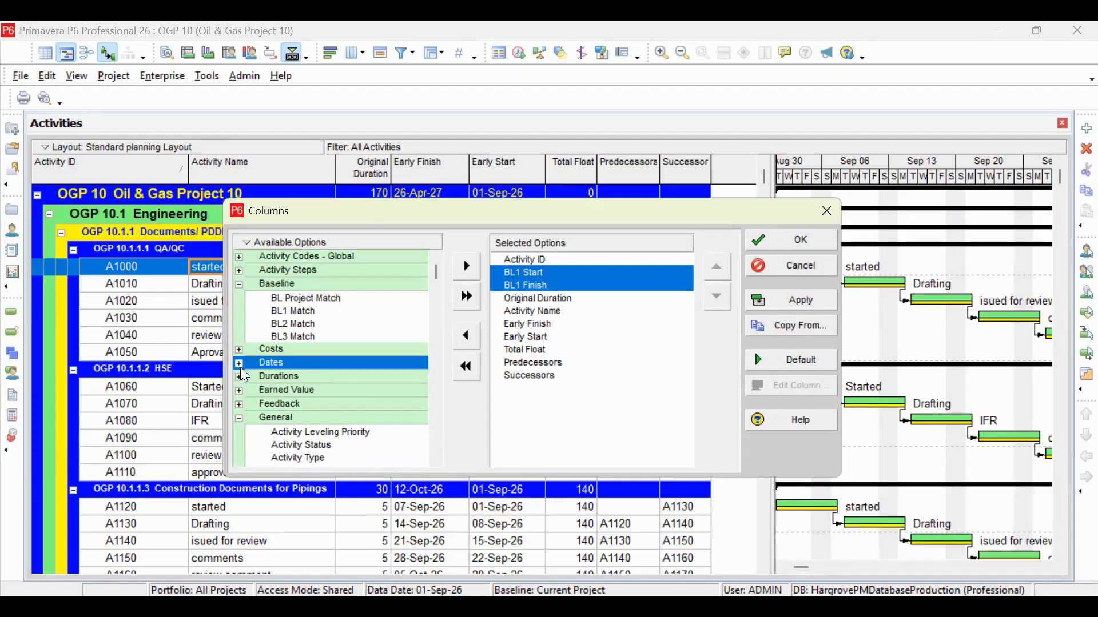
{"action": "left_click", "coordinate": [238, 362]}
{"action": "scroll", "coordinate": [312, 357], "scroll_direction": "up", "scroll_amount": 1}
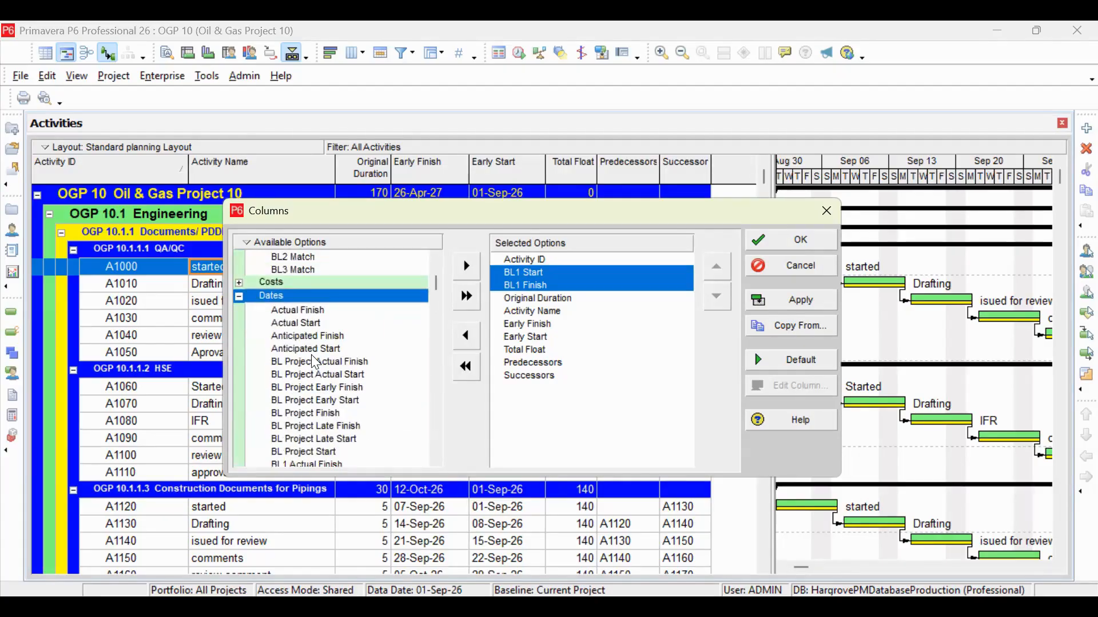
{"action": "scroll", "coordinate": [312, 360], "scroll_direction": "down", "scroll_amount": 5}
{"action": "scroll", "coordinate": [311, 371], "scroll_direction": "down", "scroll_amount": 10}
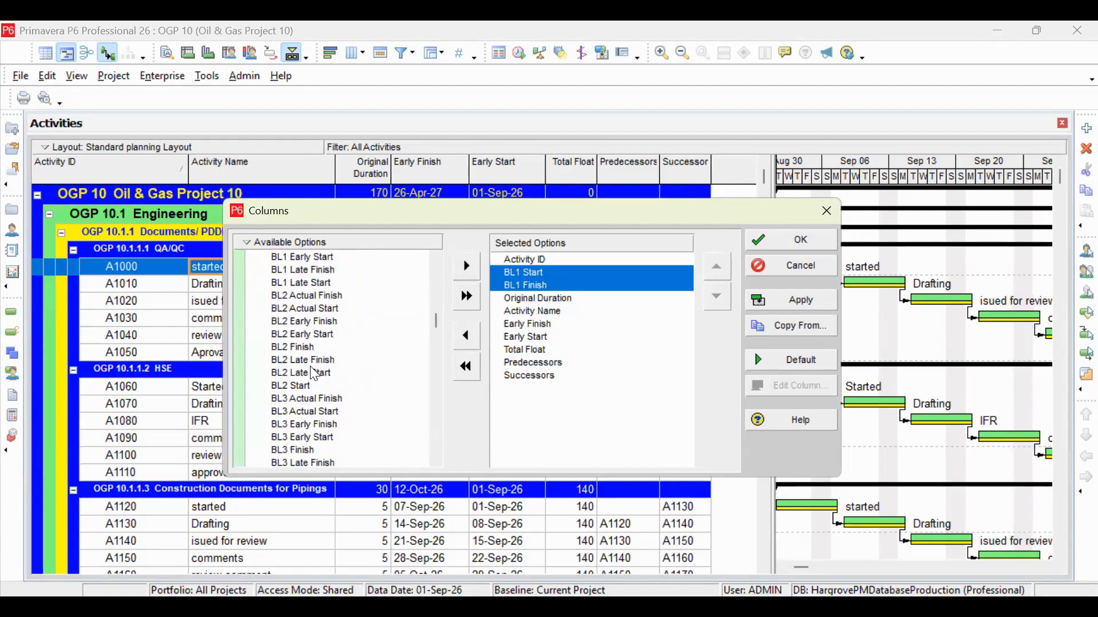
{"action": "scroll", "coordinate": [313, 374], "scroll_direction": "down", "scroll_amount": 1}
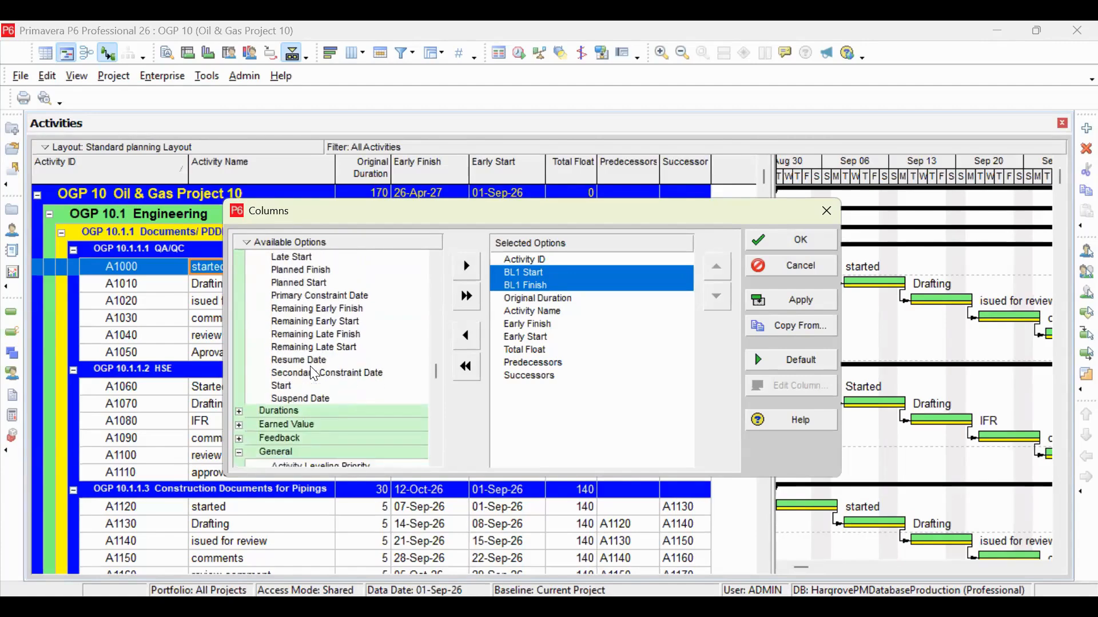
{"action": "left_click", "coordinate": [288, 385]}
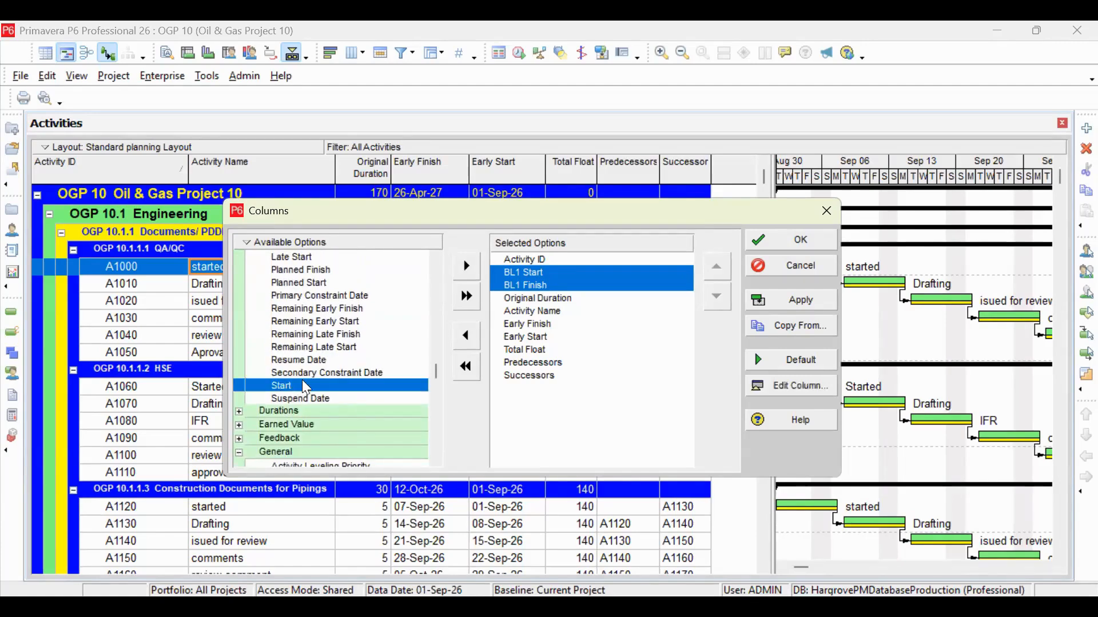
{"action": "left_click", "coordinate": [468, 267]}
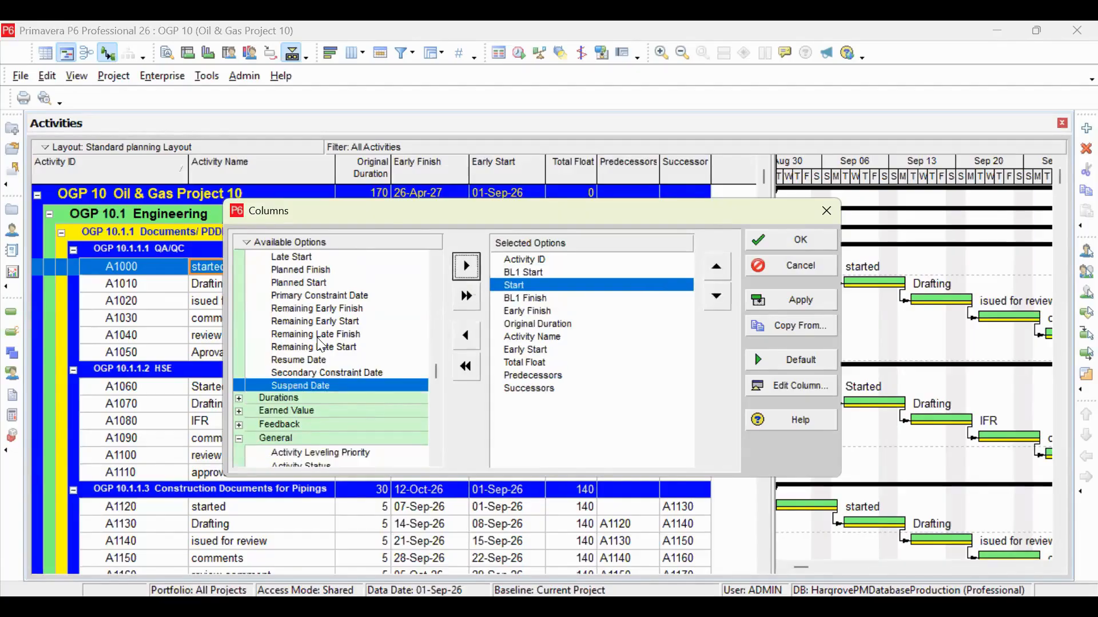
{"action": "scroll", "coordinate": [302, 337], "scroll_direction": "up", "scroll_amount": 2}
{"action": "left_click", "coordinate": [289, 322]}
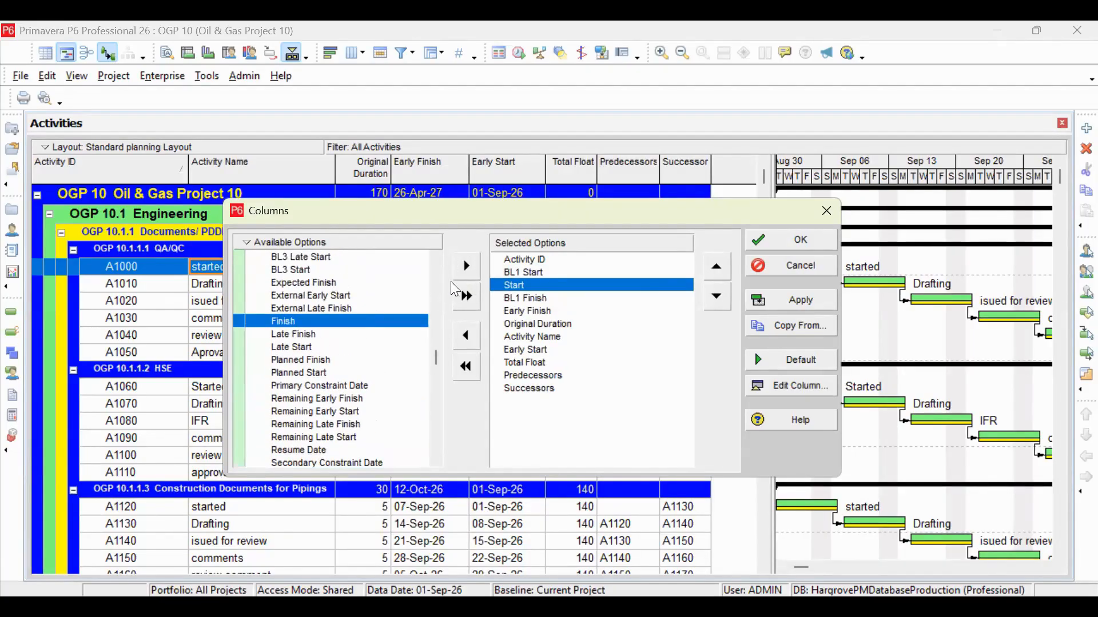
{"action": "left_click", "coordinate": [467, 267]}
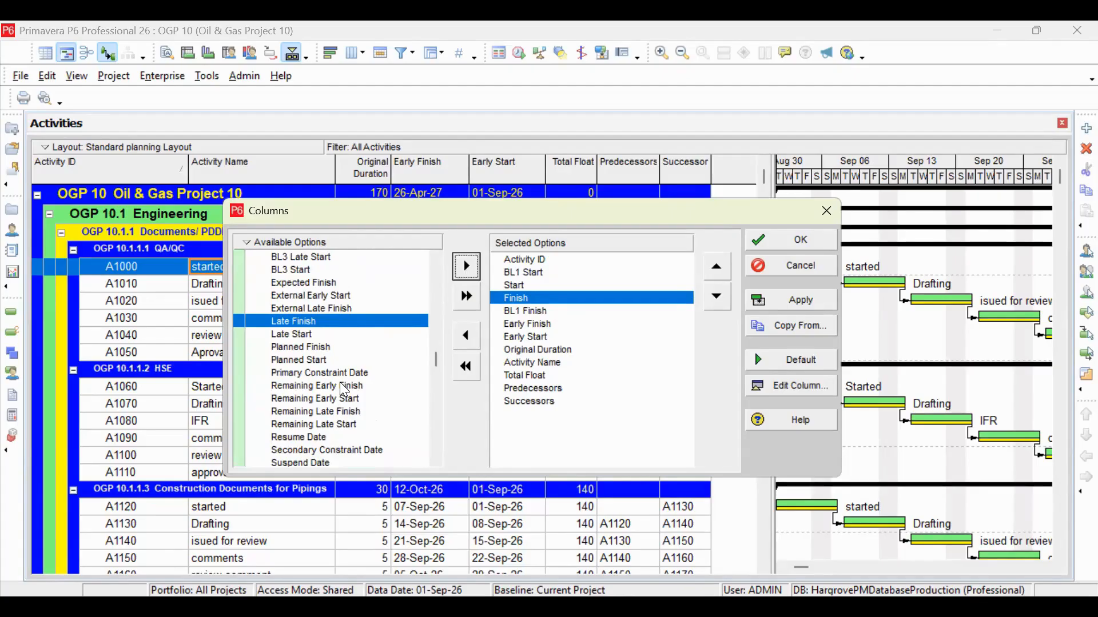
- Collapse the Dates, Baseline and General categories in the list of available columns
{"action": "scroll", "coordinate": [289, 351], "scroll_direction": "up", "scroll_amount": 12}
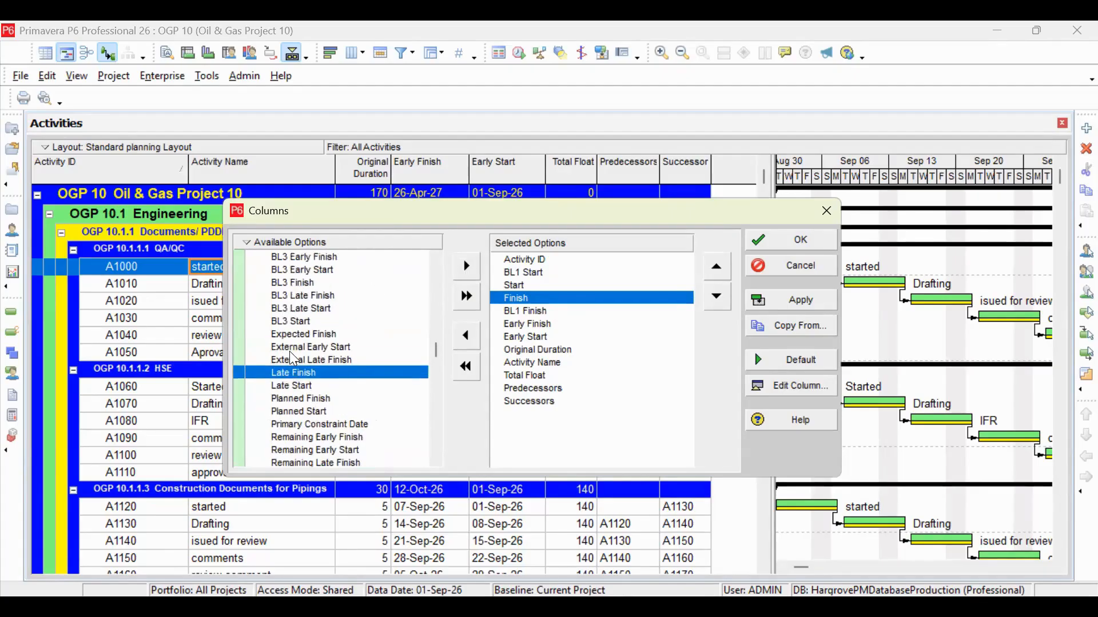
{"action": "scroll", "coordinate": [293, 358], "scroll_direction": "up", "scroll_amount": 3}
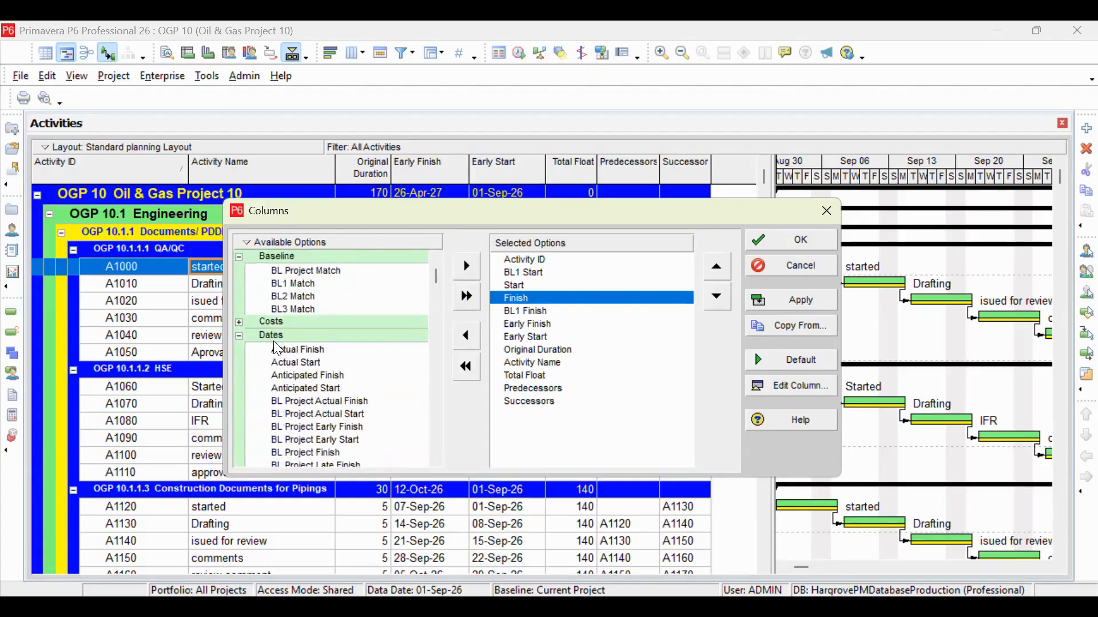
{"action": "left_click", "coordinate": [239, 335]}
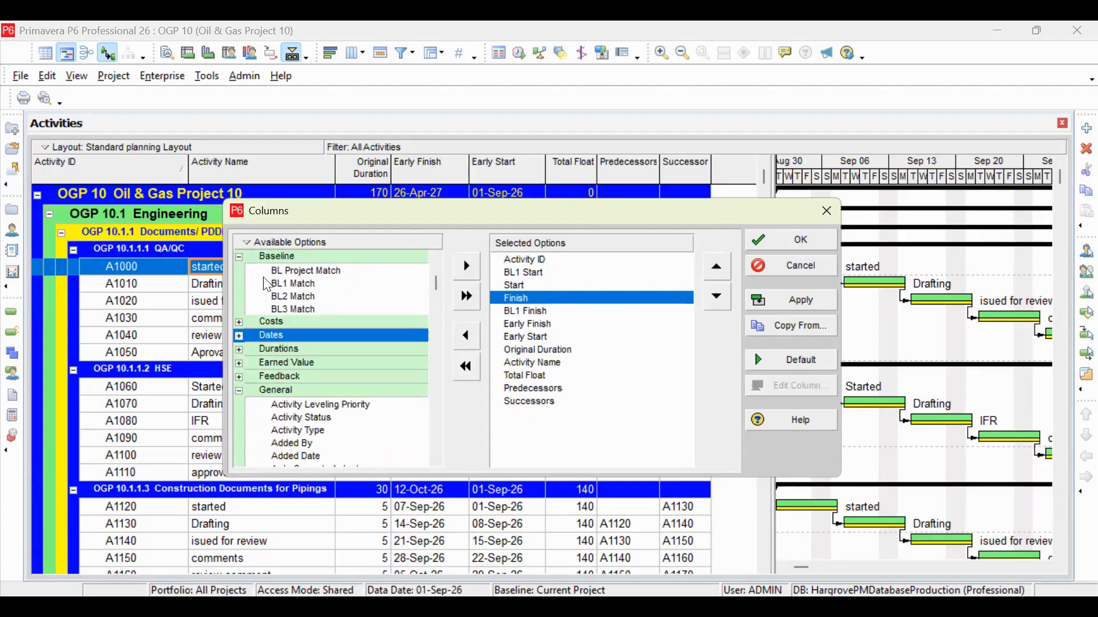
{"action": "left_click", "coordinate": [239, 256]}
{"action": "left_click", "coordinate": [242, 340]}
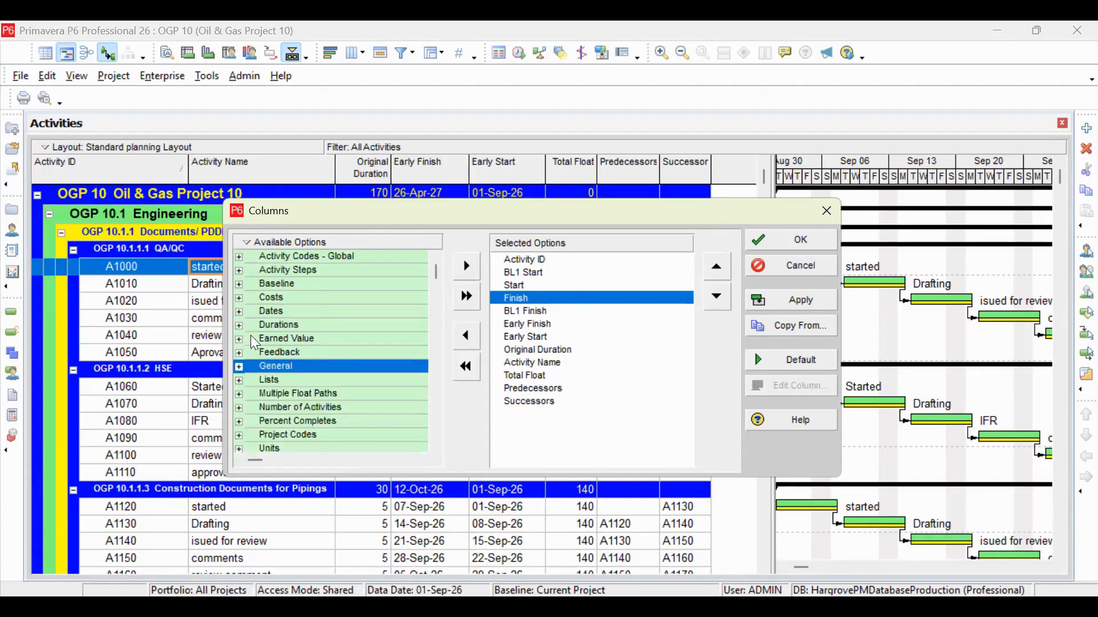
{"action": "scroll", "coordinate": [292, 344], "scroll_direction": "down", "scroll_amount": 2}
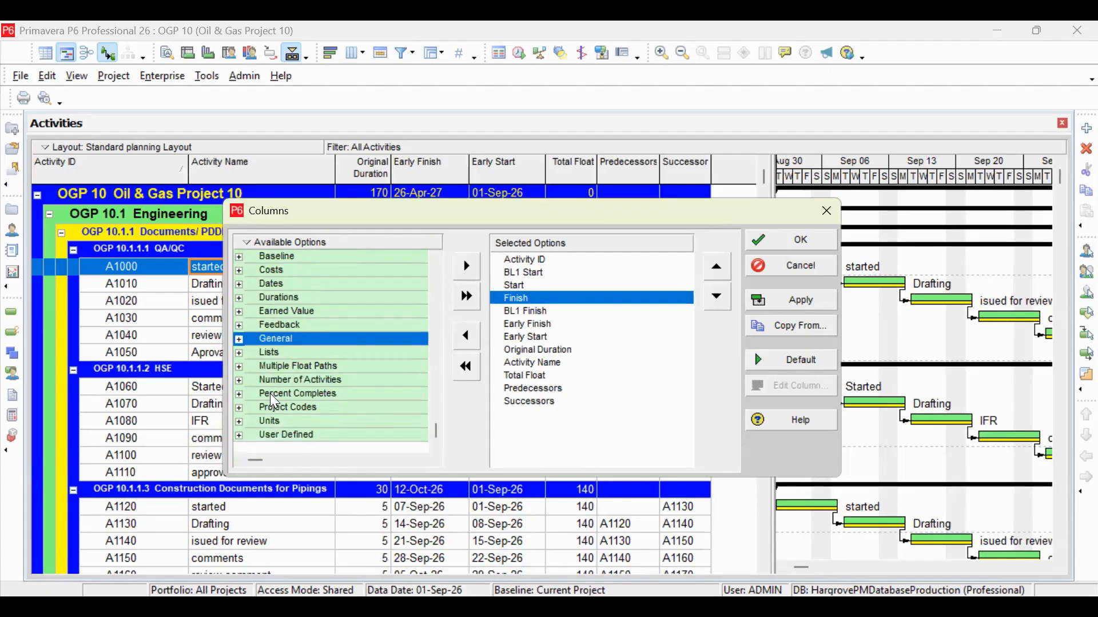
- Expand the Percent Completes category, look through its columns and add Percent Complete Type to the selected columns
{"action": "left_click", "coordinate": [239, 394]}
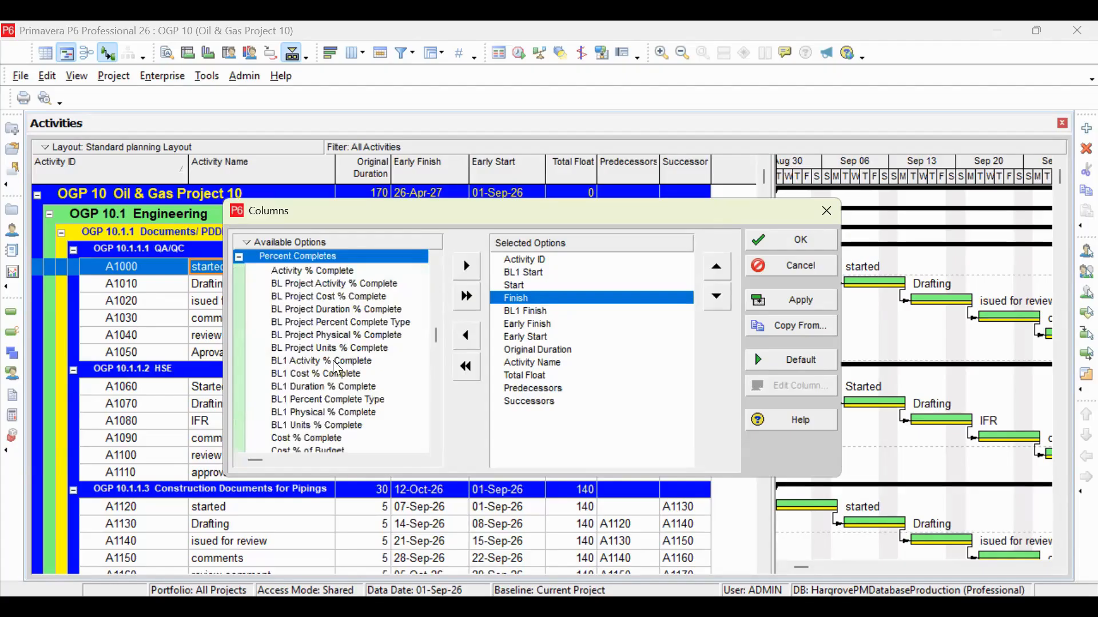
{"action": "scroll", "coordinate": [338, 368], "scroll_direction": "down", "scroll_amount": 2}
{"action": "scroll", "coordinate": [337, 368], "scroll_direction": "up", "scroll_amount": 4}
{"action": "scroll", "coordinate": [337, 369], "scroll_direction": "down", "scroll_amount": 5}
{"action": "scroll", "coordinate": [337, 370], "scroll_direction": "down", "scroll_amount": 3}
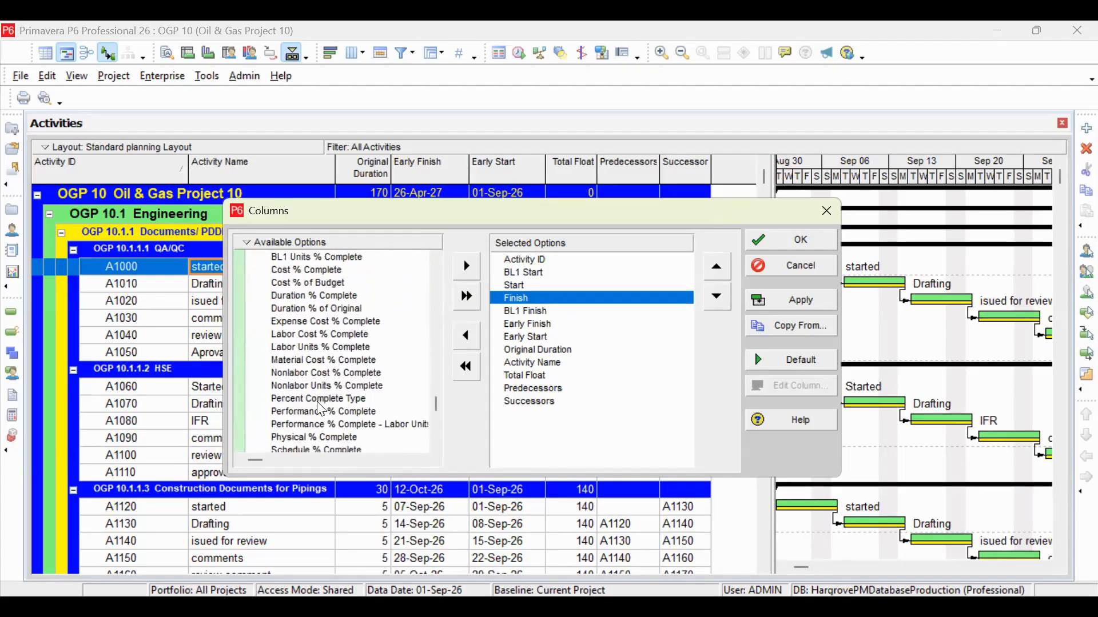
{"action": "scroll", "coordinate": [329, 426], "scroll_direction": "down", "scroll_amount": 1}
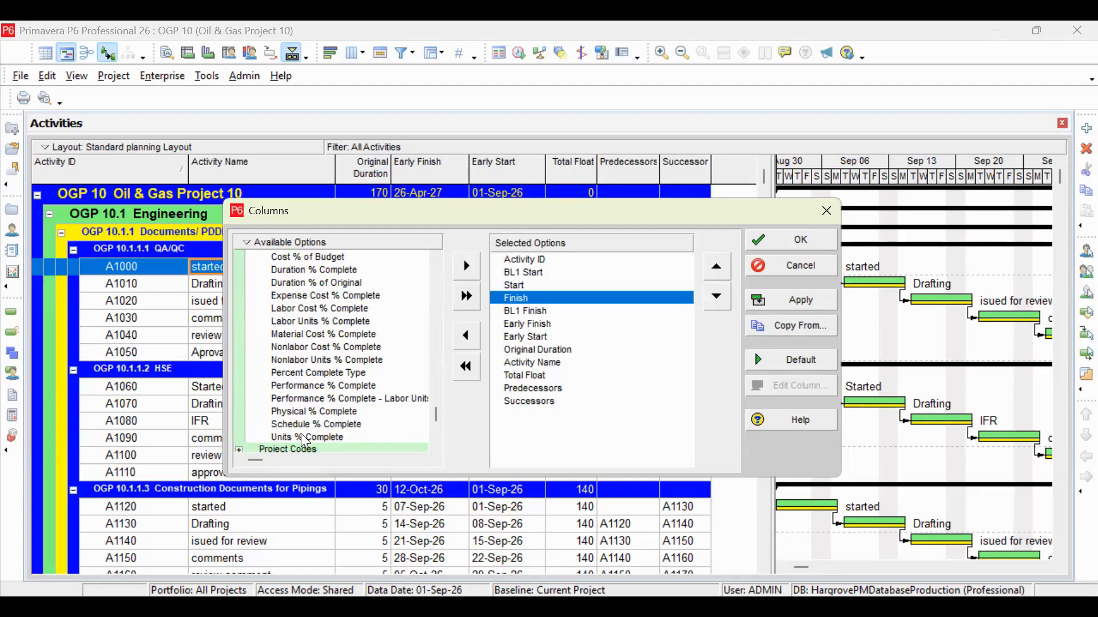
{"action": "scroll", "coordinate": [301, 294], "scroll_direction": "up", "scroll_amount": 1}
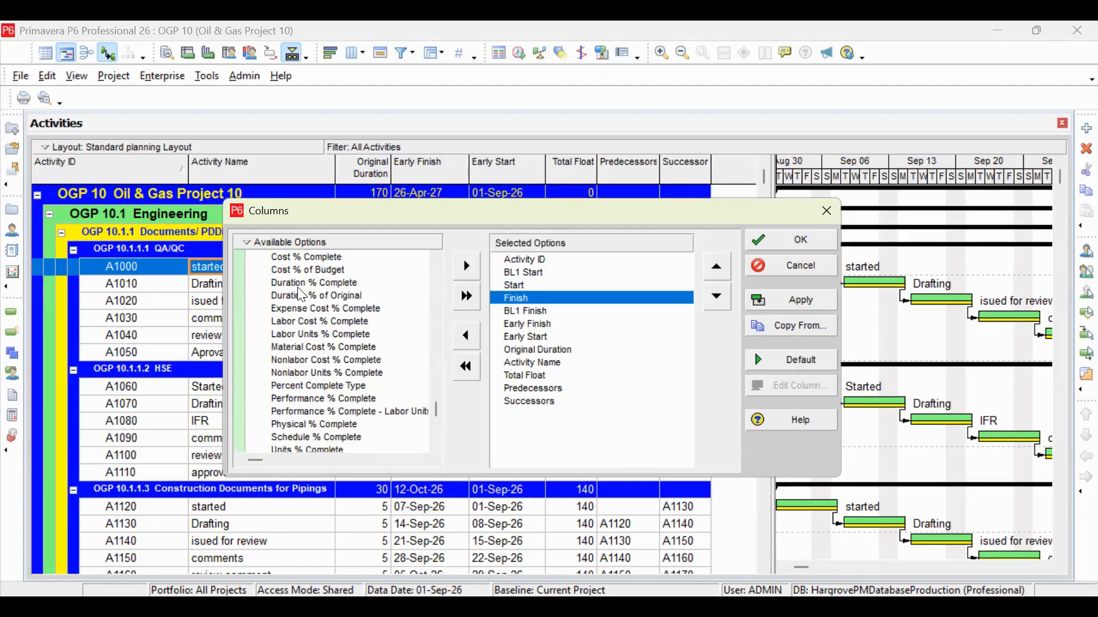
{"action": "scroll", "coordinate": [301, 295], "scroll_direction": "up", "scroll_amount": 1}
{"action": "scroll", "coordinate": [302, 294], "scroll_direction": "up", "scroll_amount": 3}
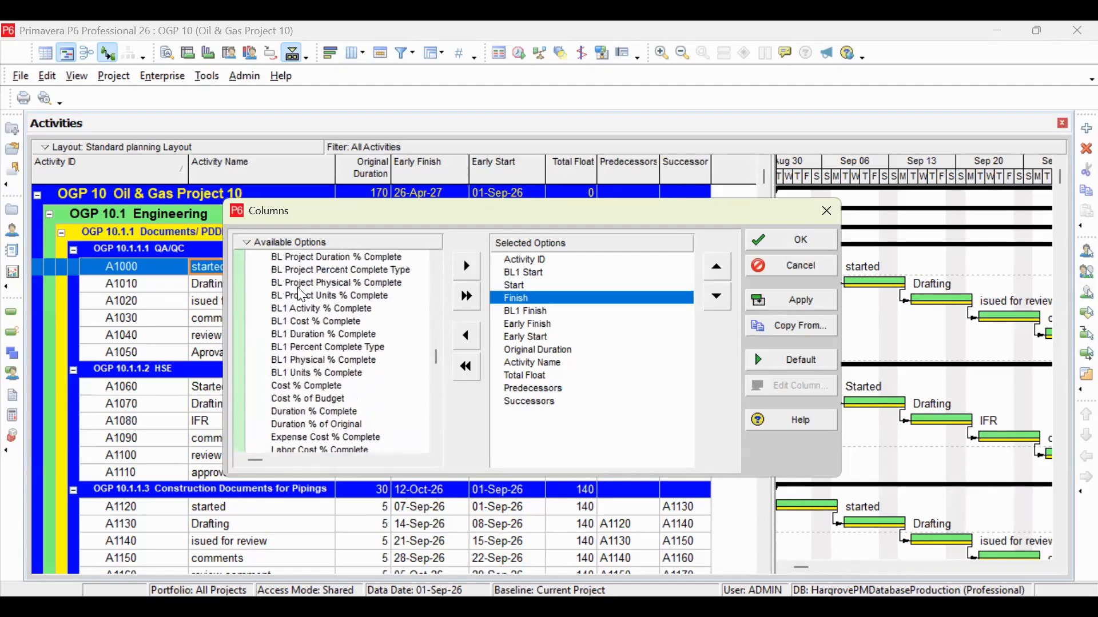
{"action": "scroll", "coordinate": [304, 295], "scroll_direction": "down", "scroll_amount": 4}
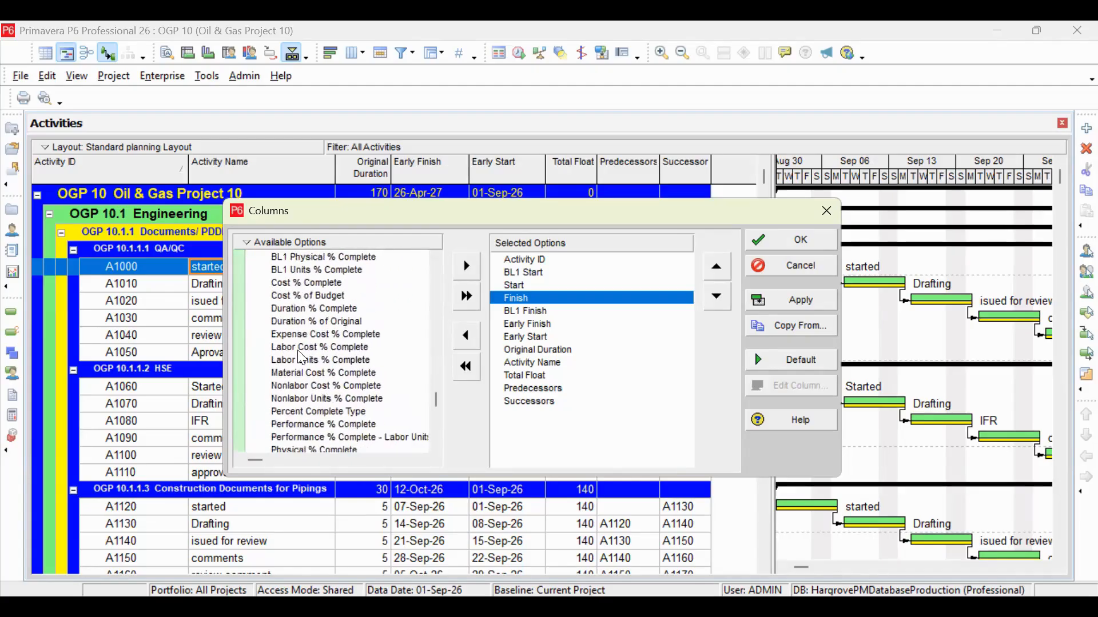
{"action": "scroll", "coordinate": [320, 417], "scroll_direction": "down", "scroll_amount": 2}
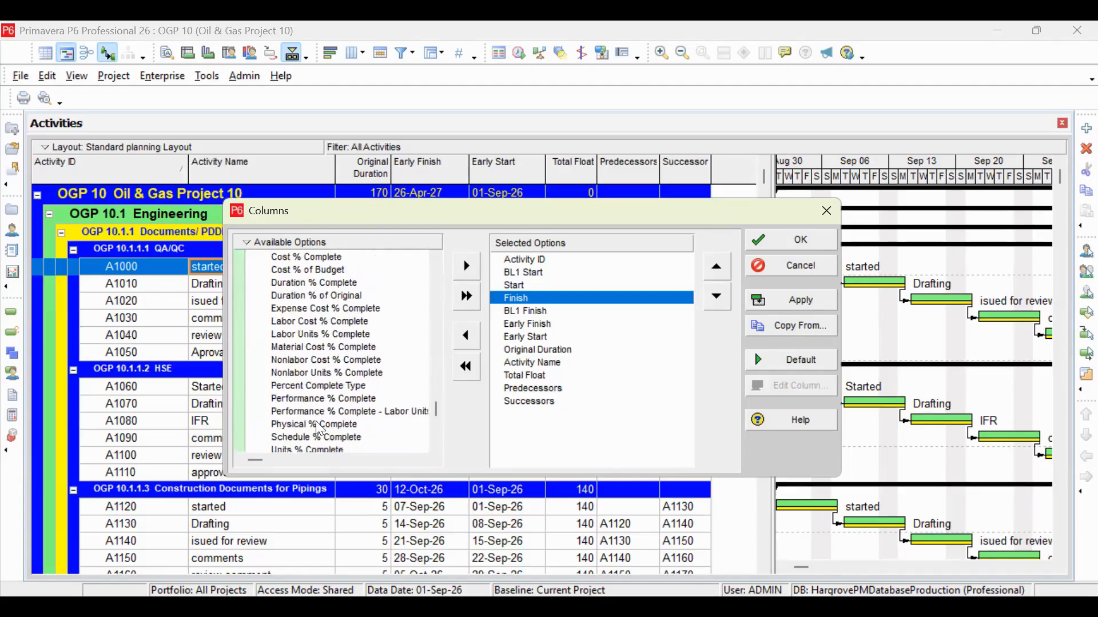
{"action": "left_click", "coordinate": [320, 388]}
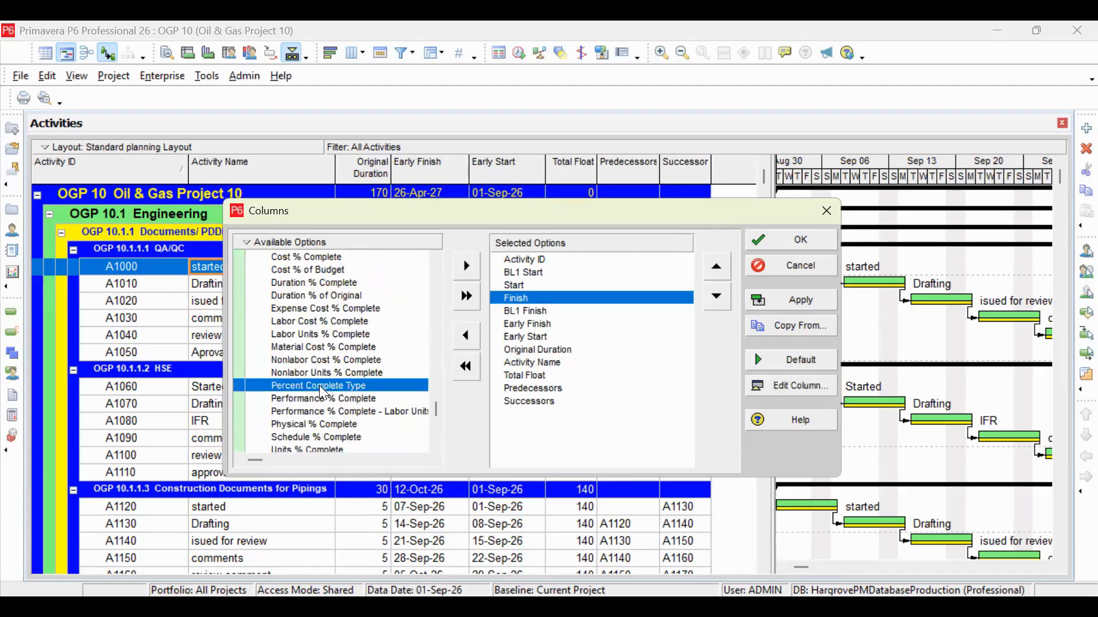
{"action": "left_click", "coordinate": [467, 267]}
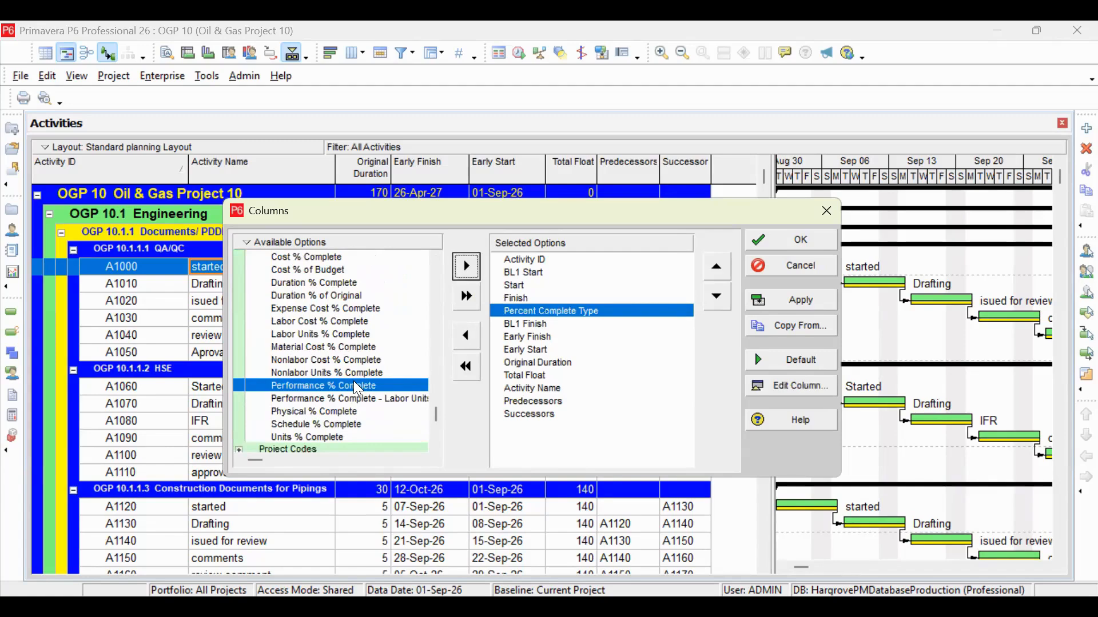
- Add the Remaining Duration column from the Durations category to the selected columns
{"action": "scroll", "coordinate": [337, 386], "scroll_direction": "up", "scroll_amount": 2}
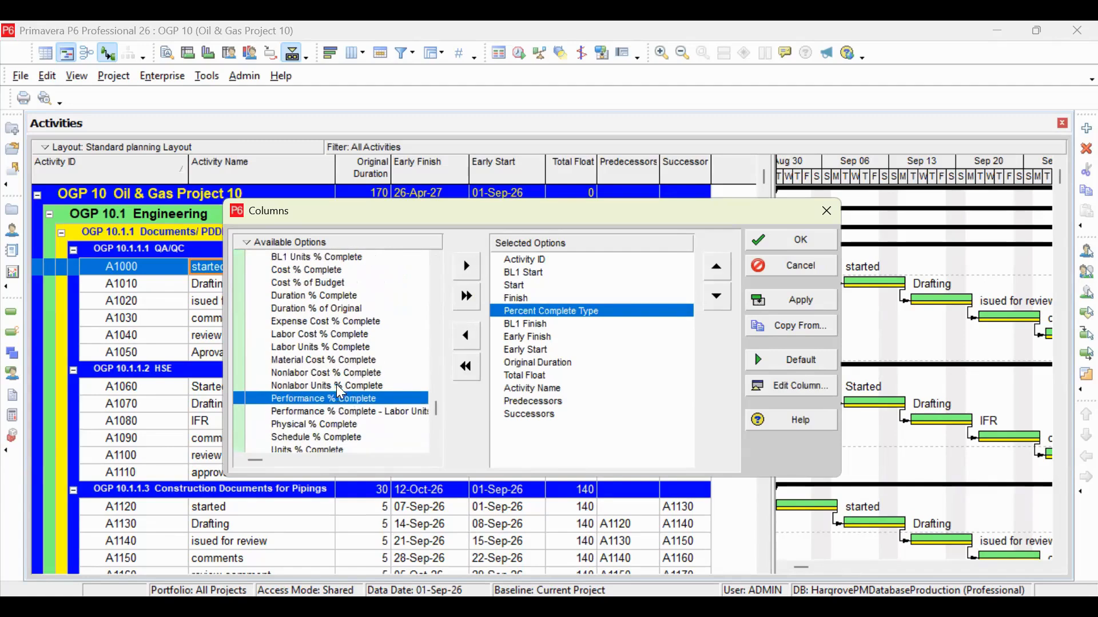
{"action": "scroll", "coordinate": [339, 386], "scroll_direction": "up", "scroll_amount": 8}
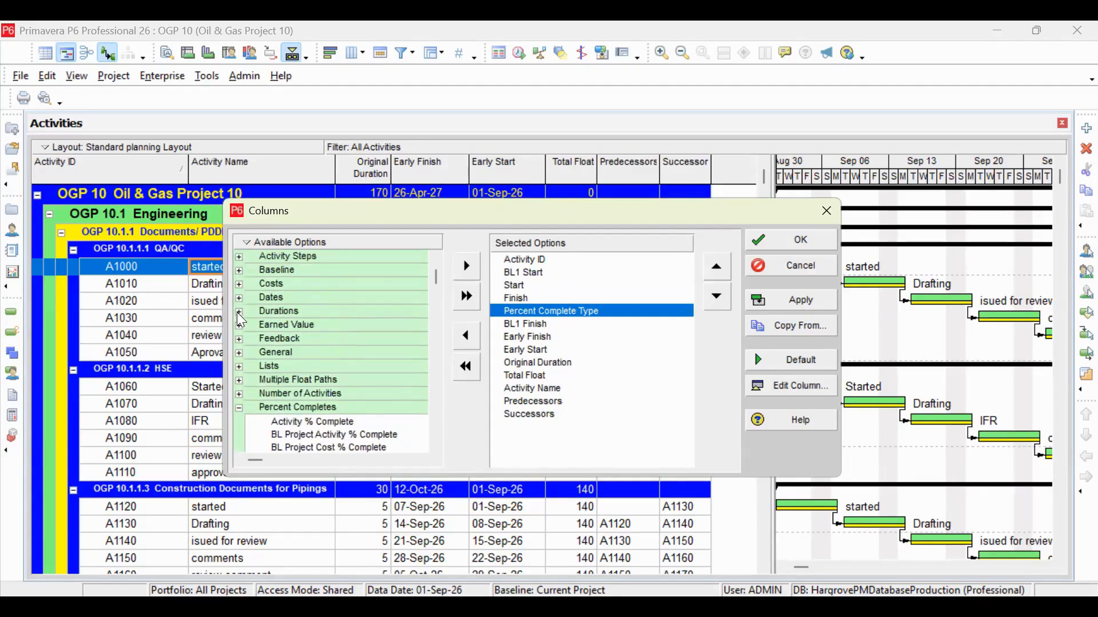
{"action": "left_click", "coordinate": [239, 311]}
{"action": "scroll", "coordinate": [325, 358], "scroll_direction": "down", "scroll_amount": 3}
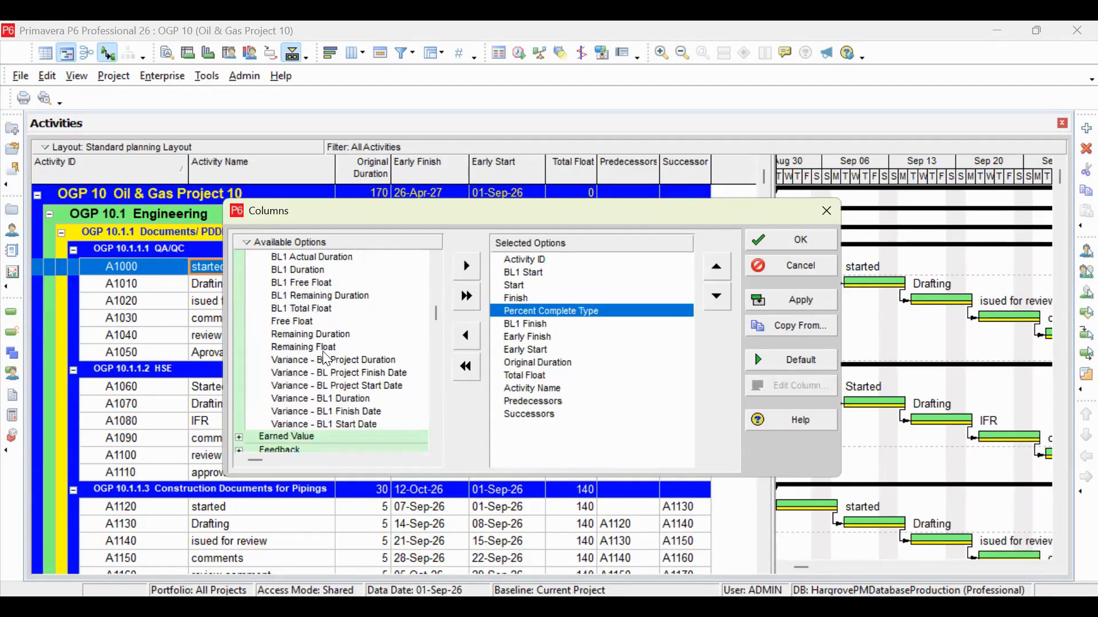
{"action": "left_click", "coordinate": [320, 335]}
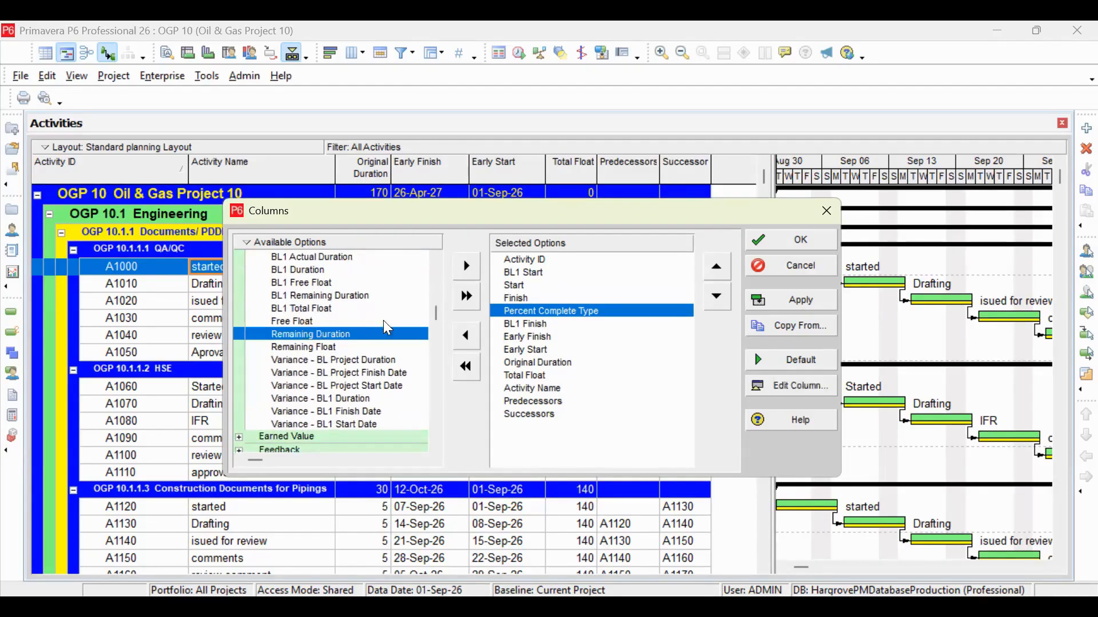
{"action": "left_click", "coordinate": [461, 265]}
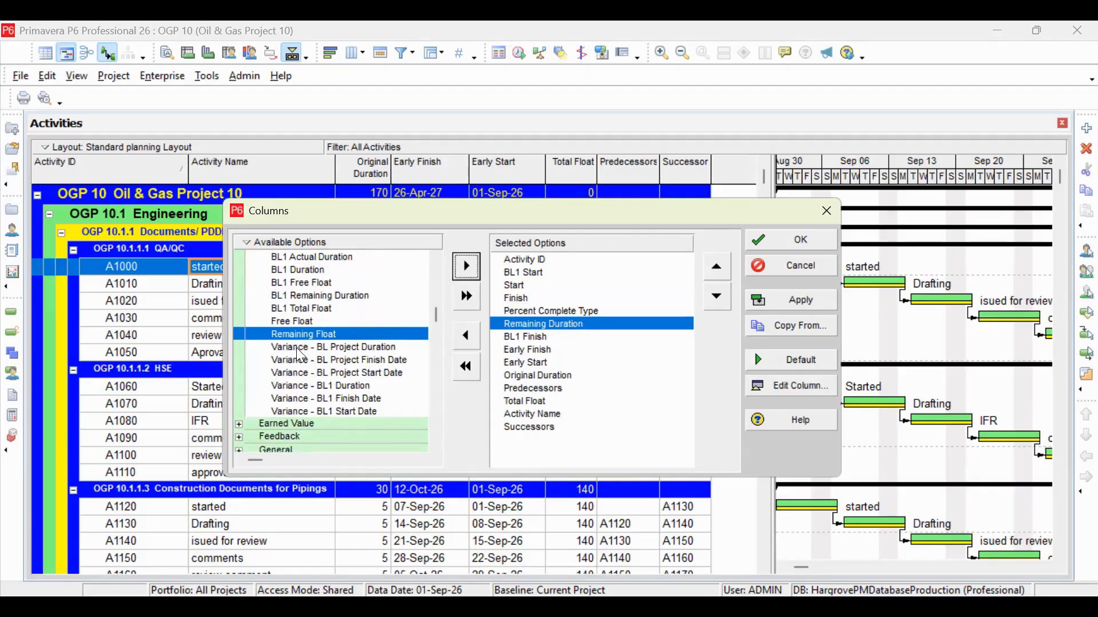
- Expand the Dates category again and add Actual Finish and Actual Start to the selected columns
{"action": "scroll", "coordinate": [296, 313], "scroll_direction": "up", "scroll_amount": 5}
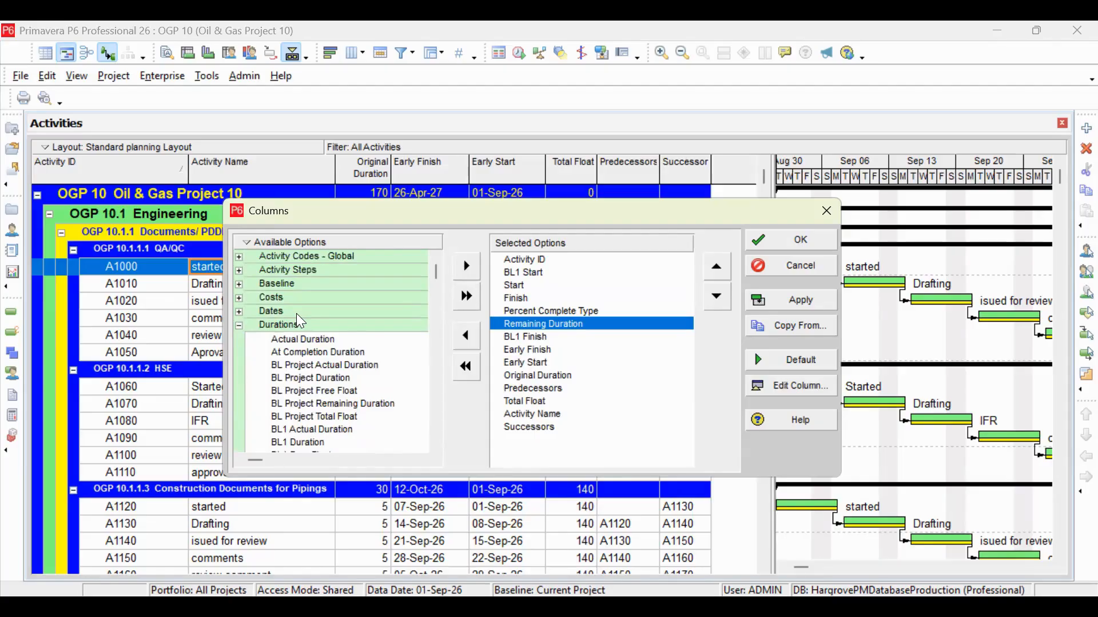
{"action": "left_click", "coordinate": [239, 312]}
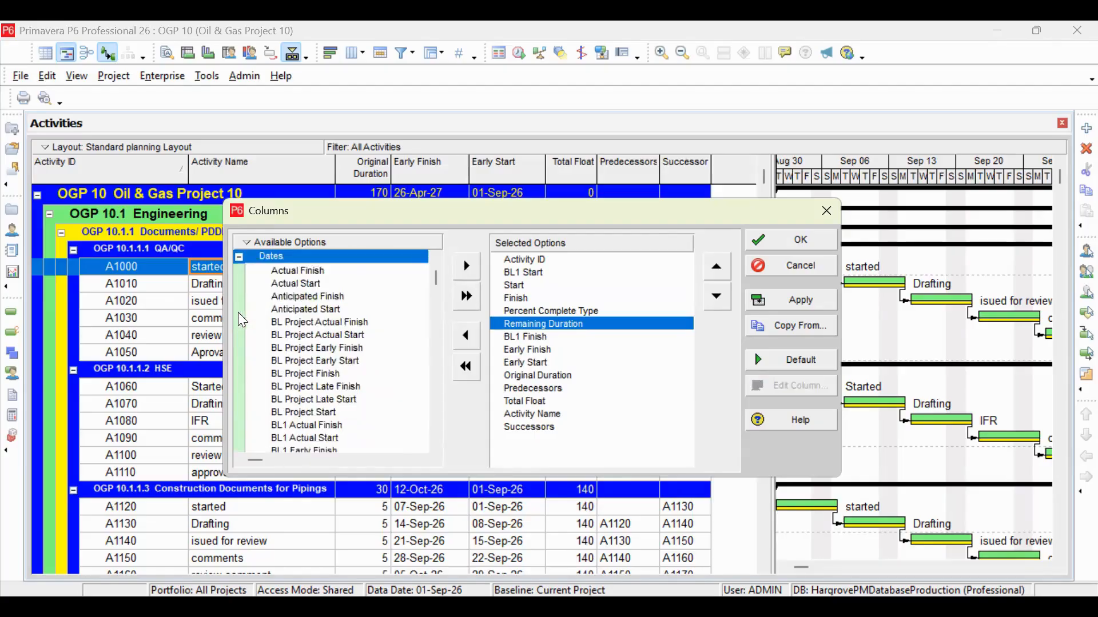
{"action": "scroll", "coordinate": [281, 320], "scroll_direction": "down", "scroll_amount": 1}
{"action": "left_click", "coordinate": [295, 272]}
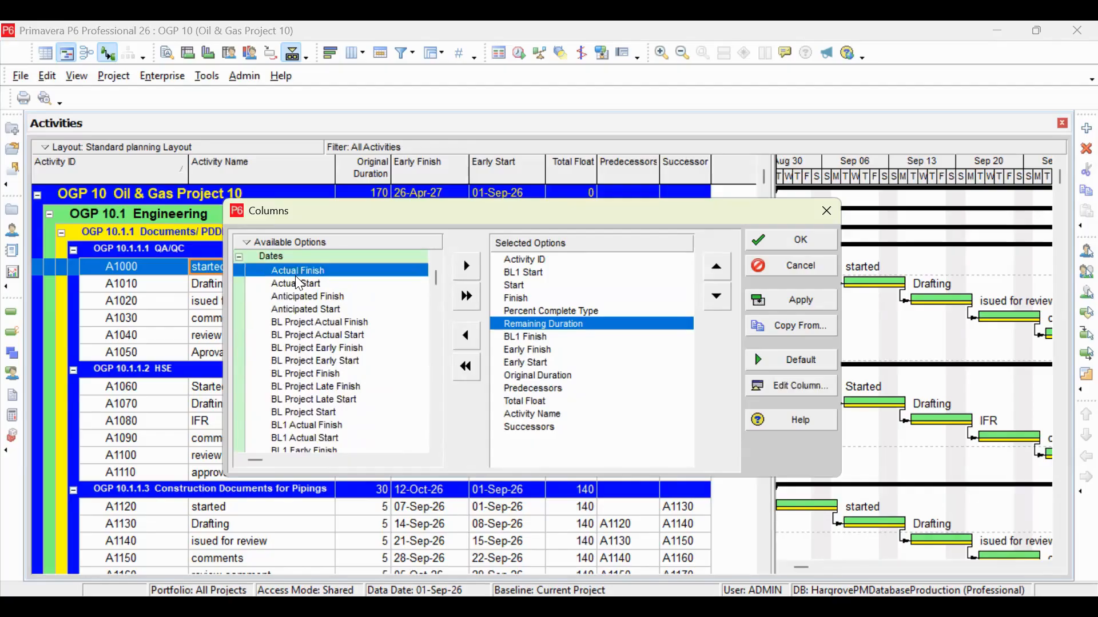
{"action": "left_click", "coordinate": [300, 283], "text": "ctrl"}
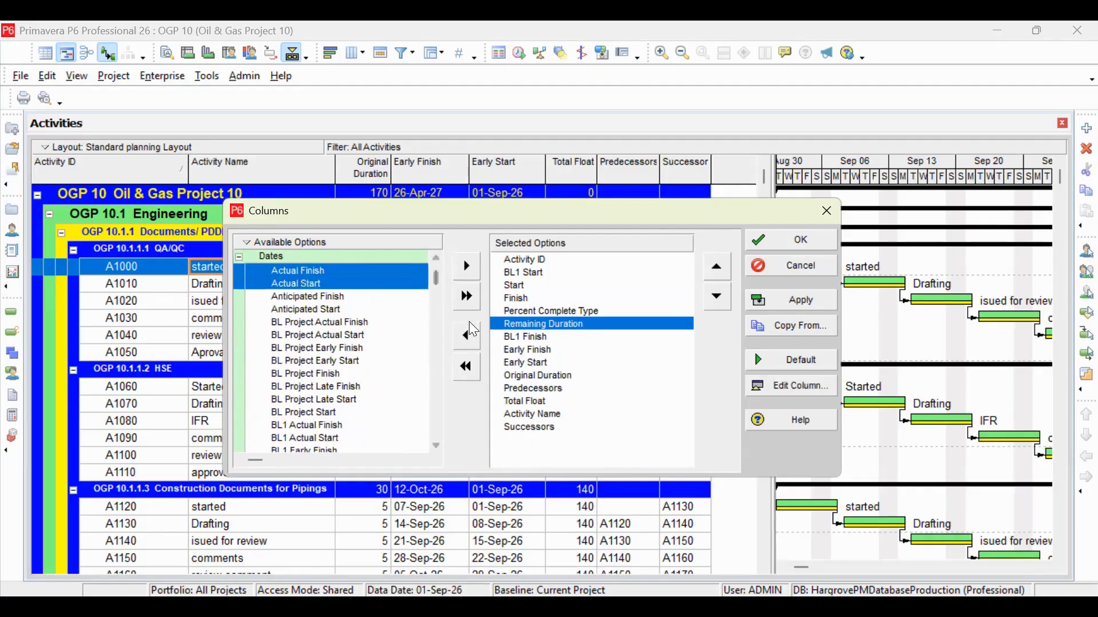
{"action": "left_click", "coordinate": [467, 265]}
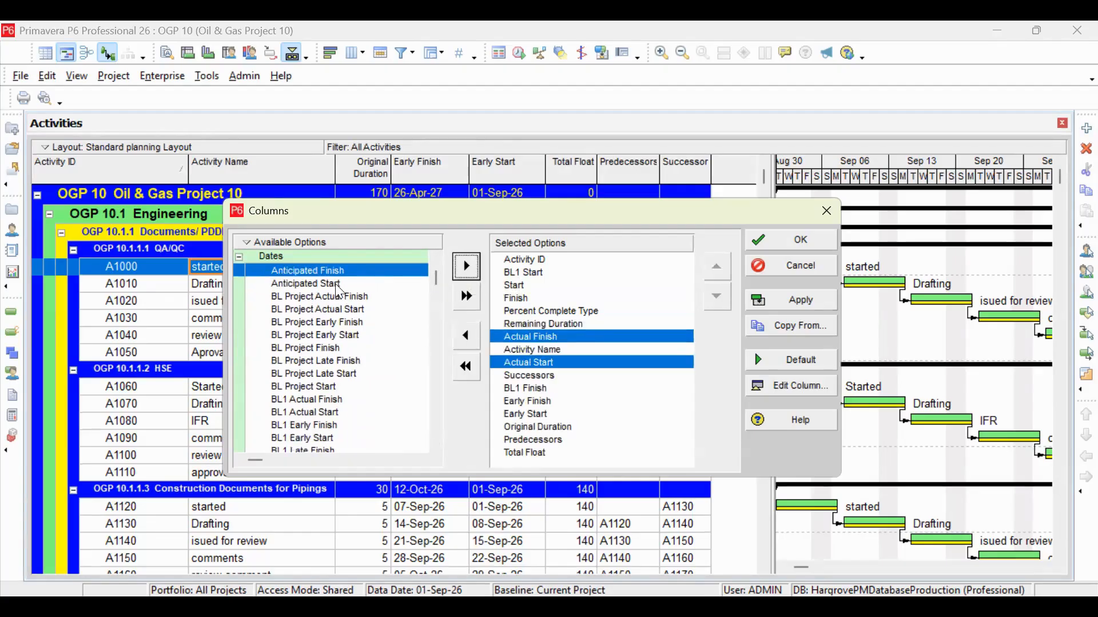
- Look through the remaining Dates columns and collapse the Dates, Durations and Percent Completes categories in the available columns
{"action": "left_click", "coordinate": [323, 282]}
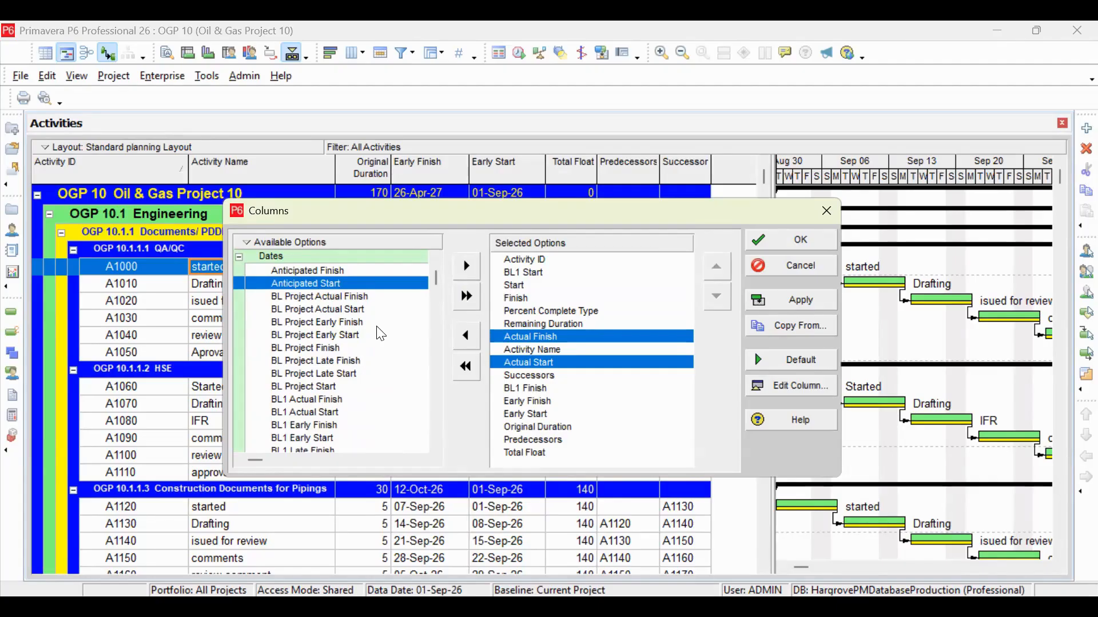
{"action": "scroll", "coordinate": [354, 360], "scroll_direction": "down", "scroll_amount": 3}
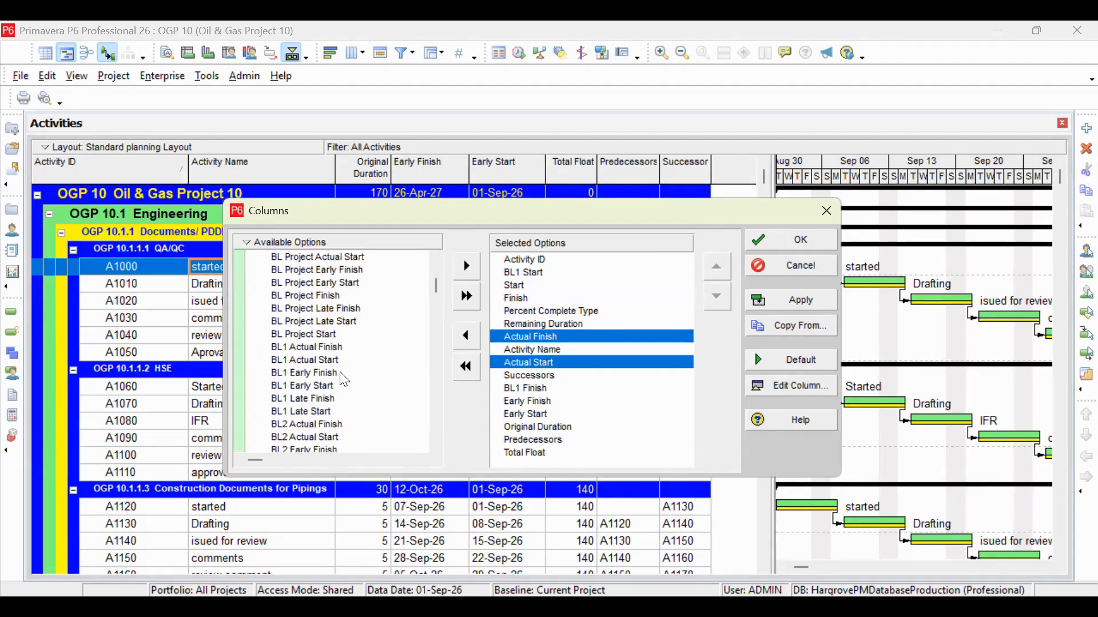
{"action": "scroll", "coordinate": [344, 379], "scroll_direction": "down", "scroll_amount": 6}
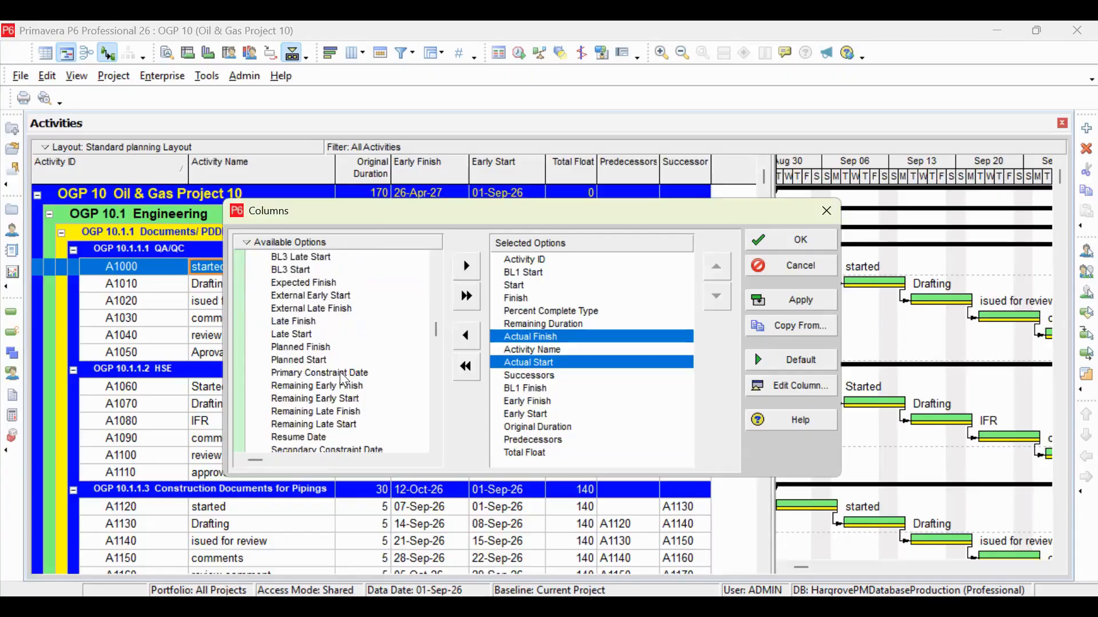
{"action": "scroll", "coordinate": [343, 379], "scroll_direction": "up", "scroll_amount": 3}
{"action": "scroll", "coordinate": [259, 328], "scroll_direction": "up", "scroll_amount": 6}
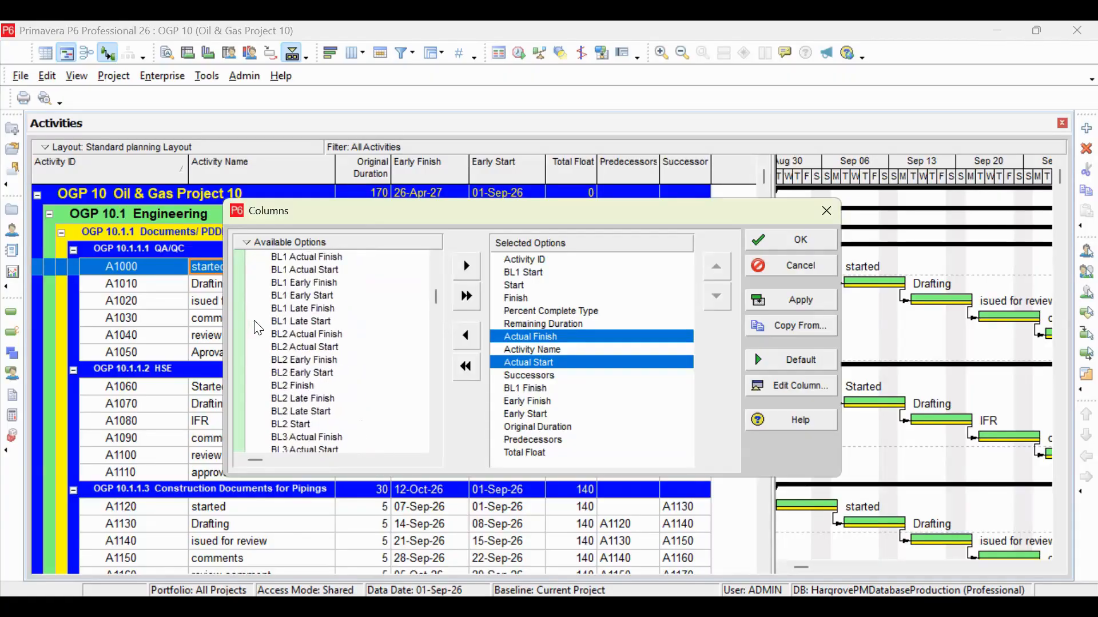
{"action": "scroll", "coordinate": [259, 328], "scroll_direction": "up", "scroll_amount": 2}
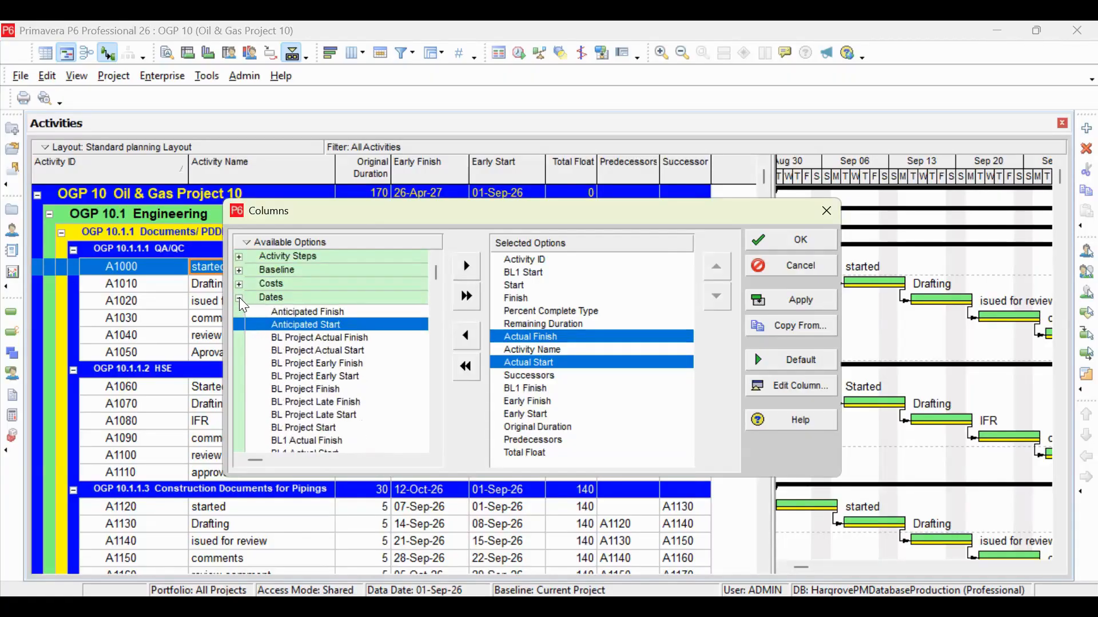
{"action": "left_click", "coordinate": [239, 298]}
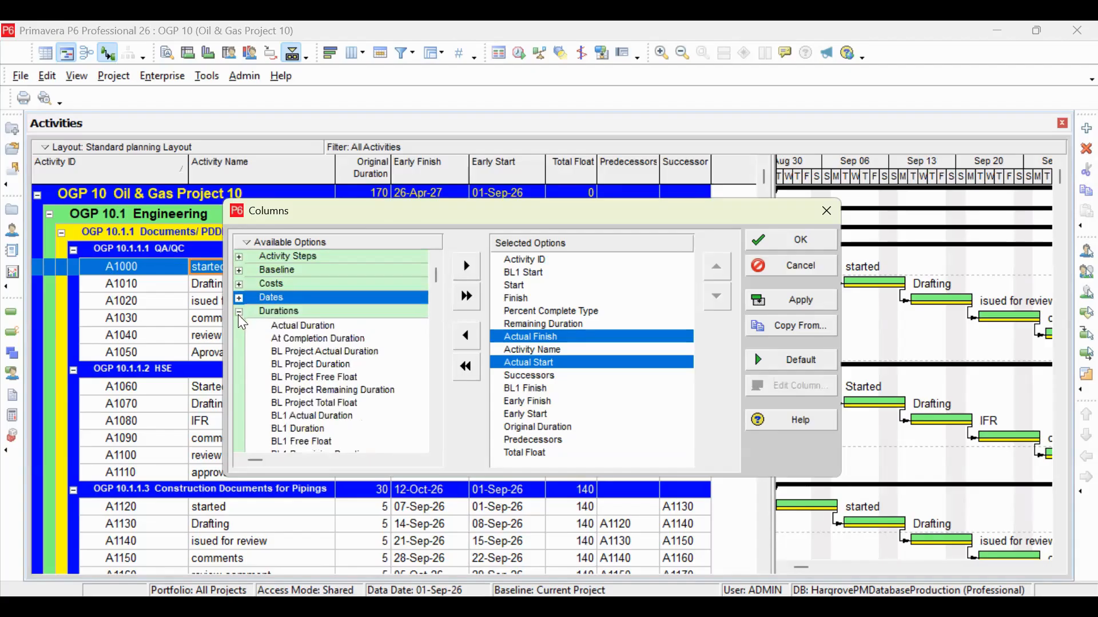
{"action": "left_click", "coordinate": [240, 313]}
{"action": "scroll", "coordinate": [251, 309], "scroll_direction": "down", "scroll_amount": 1}
{"action": "left_click", "coordinate": [240, 283]}
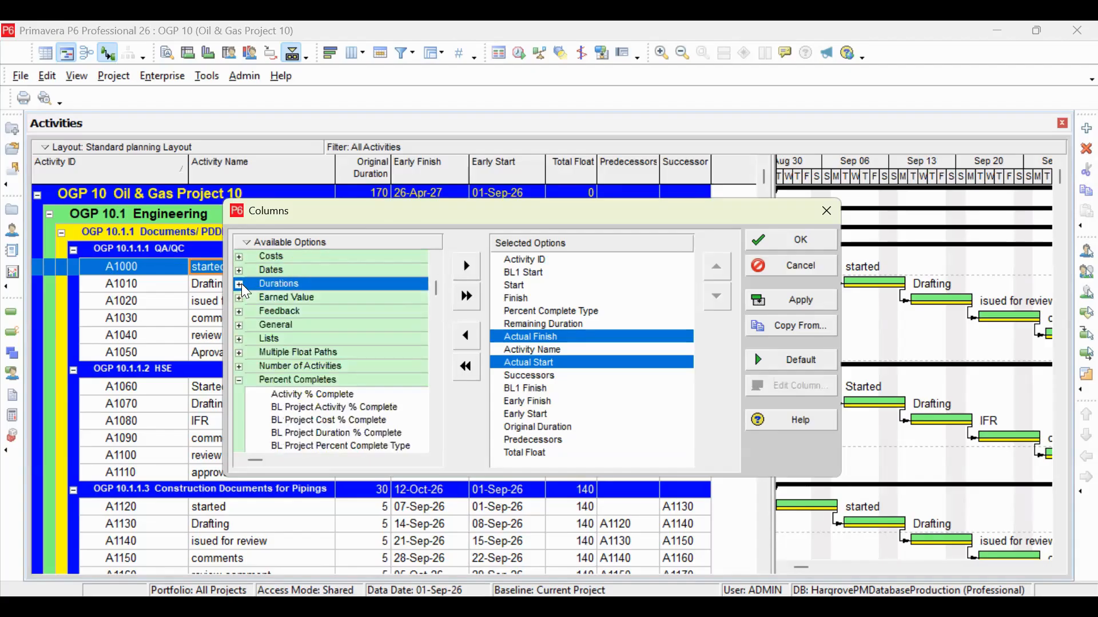
{"action": "left_click", "coordinate": [239, 380]}
- Review the available column categories, expand Durations and examine its baseline, float and variance columns
{"action": "scroll", "coordinate": [266, 366], "scroll_direction": "down", "scroll_amount": 1}
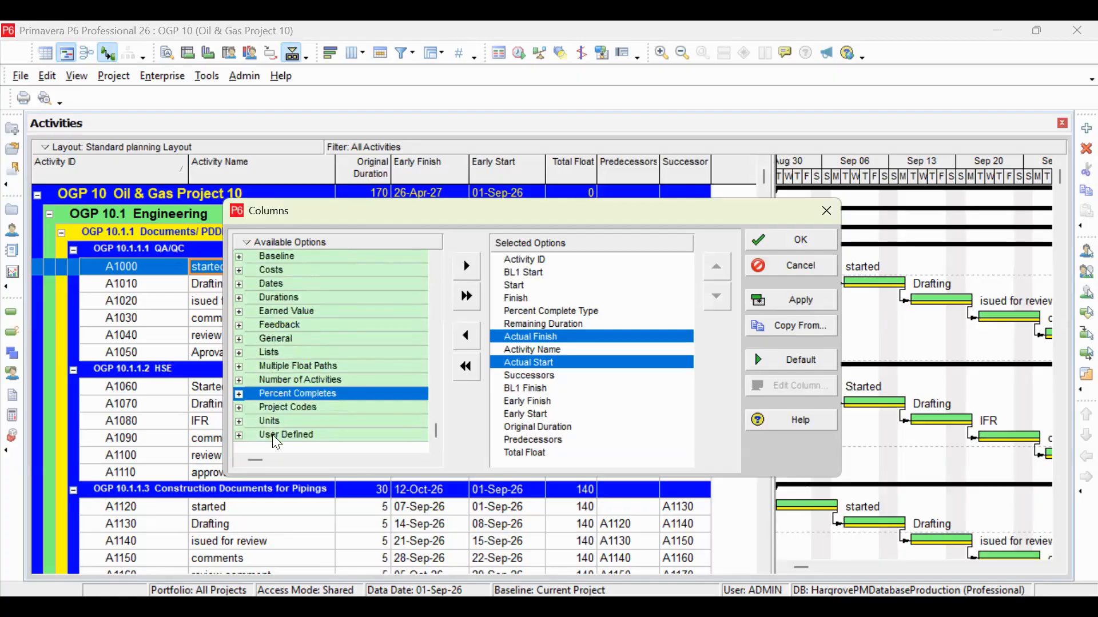
{"action": "scroll", "coordinate": [277, 363], "scroll_direction": "up", "scroll_amount": 1}
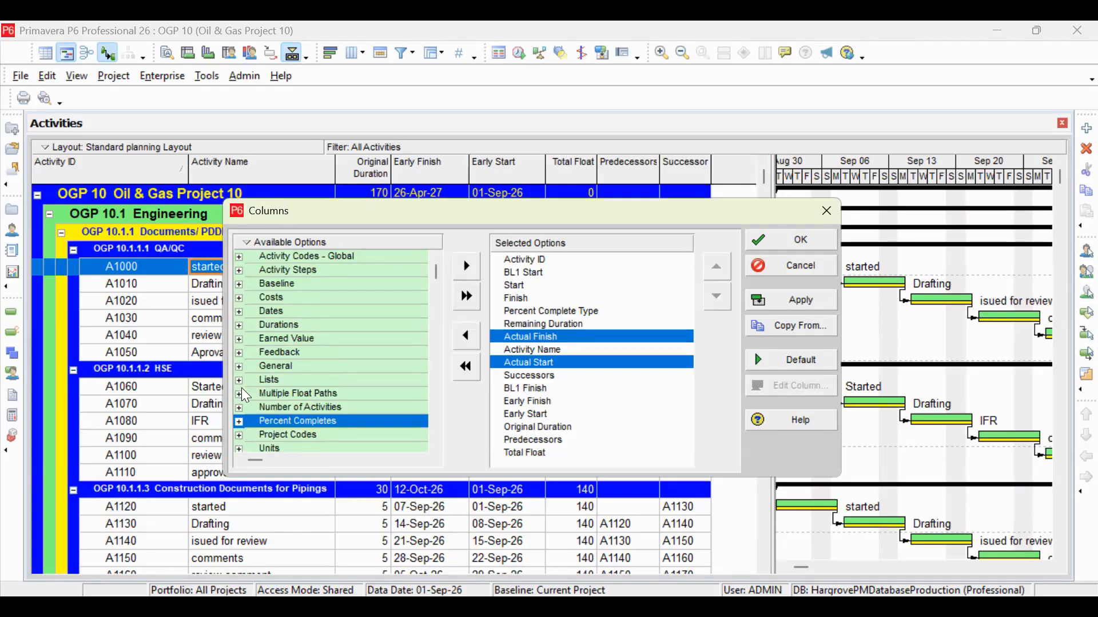
{"action": "scroll", "coordinate": [241, 389], "scroll_direction": "down", "scroll_amount": 1}
{"action": "scroll", "coordinate": [250, 422], "scroll_direction": "down", "scroll_amount": 1}
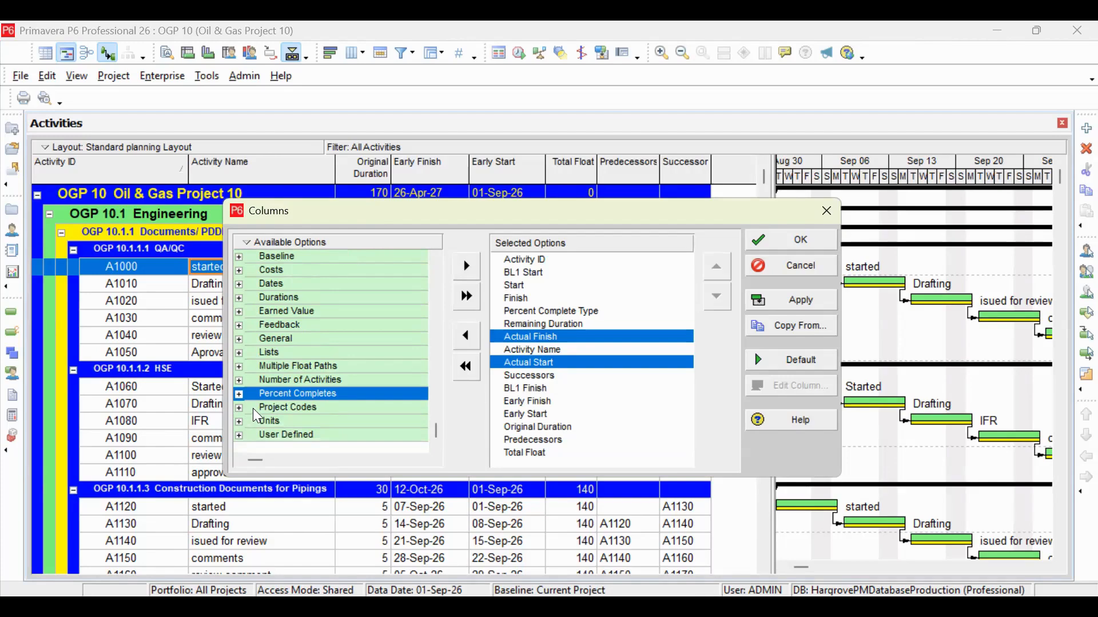
{"action": "scroll", "coordinate": [252, 410], "scroll_direction": "up", "scroll_amount": 2}
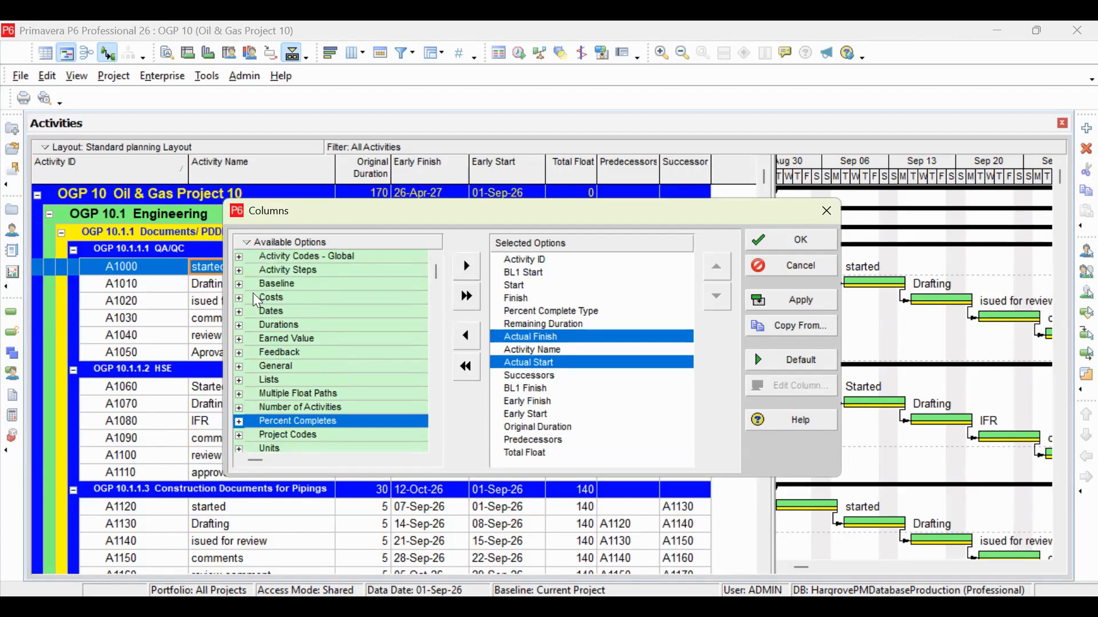
{"action": "left_click", "coordinate": [239, 325]}
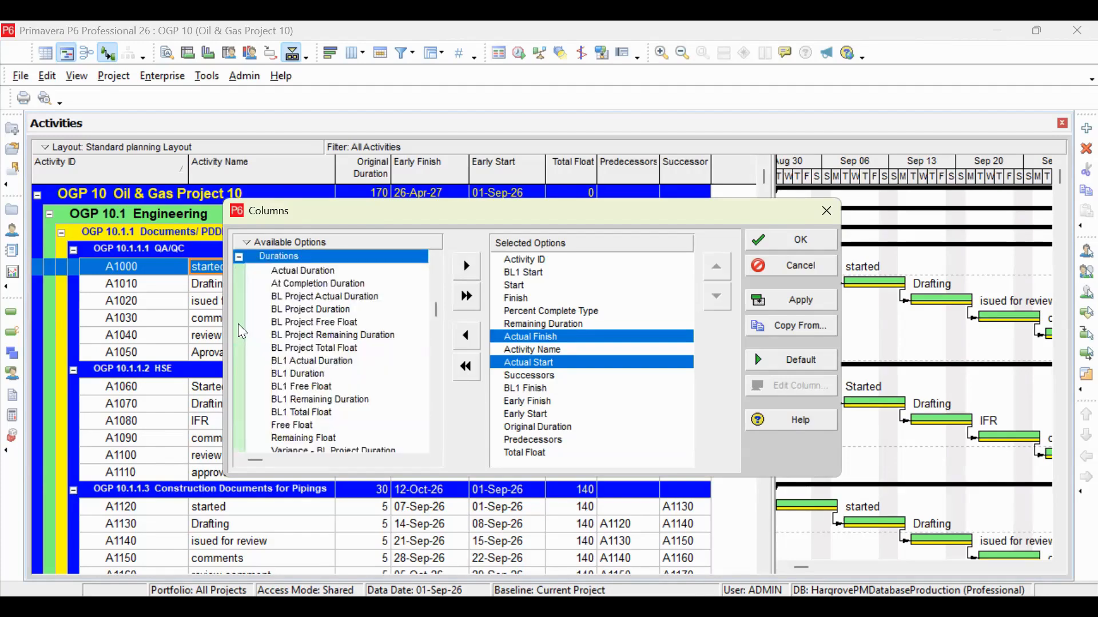
{"action": "scroll", "coordinate": [322, 333], "scroll_direction": "down", "scroll_amount": 3}
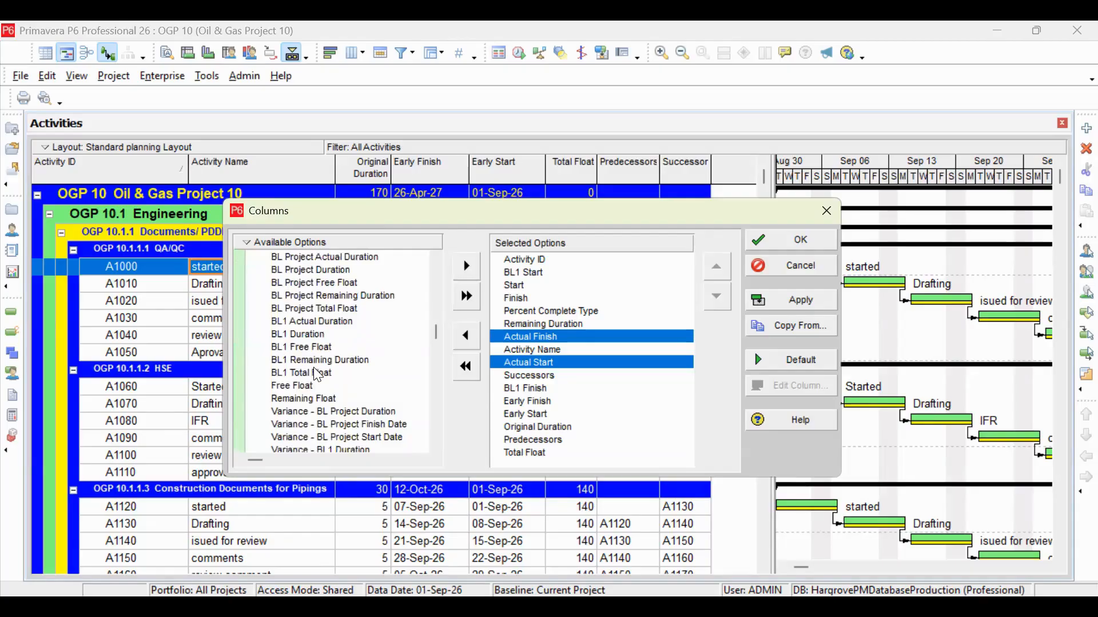
{"action": "scroll", "coordinate": [318, 375], "scroll_direction": "down", "scroll_amount": 3}
{"action": "scroll", "coordinate": [314, 375], "scroll_direction": "up", "scroll_amount": 4}
{"action": "scroll", "coordinate": [313, 375], "scroll_direction": "down", "scroll_amount": 1}
{"action": "scroll", "coordinate": [314, 374], "scroll_direction": "down", "scroll_amount": 1}
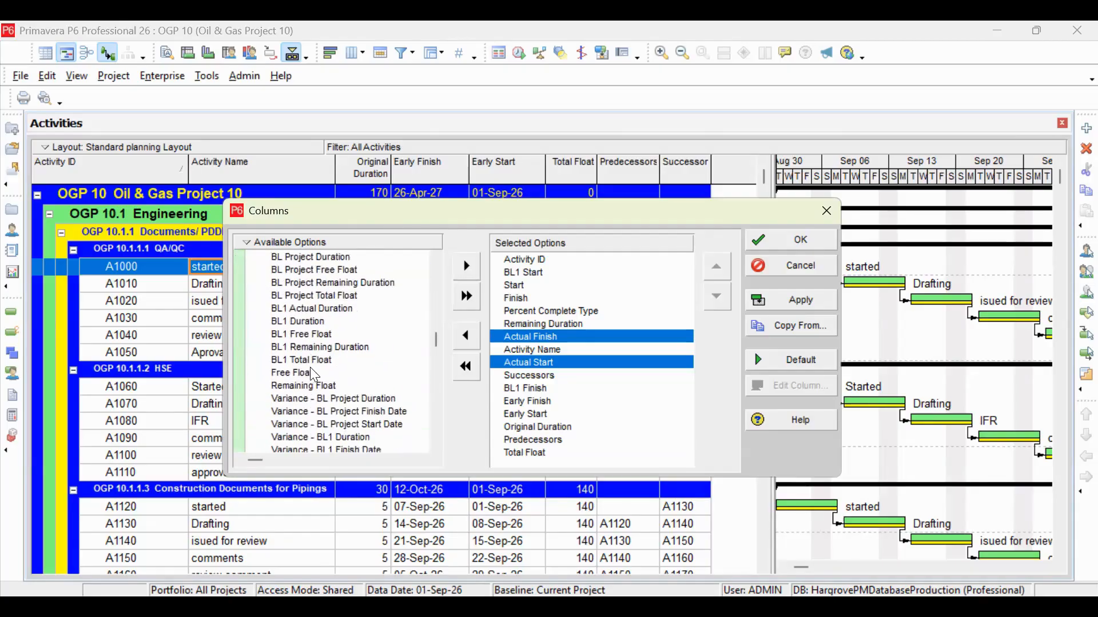
{"action": "scroll", "coordinate": [301, 386], "scroll_direction": "down", "scroll_amount": 1}
{"action": "scroll", "coordinate": [301, 386], "scroll_direction": "up", "scroll_amount": 1}
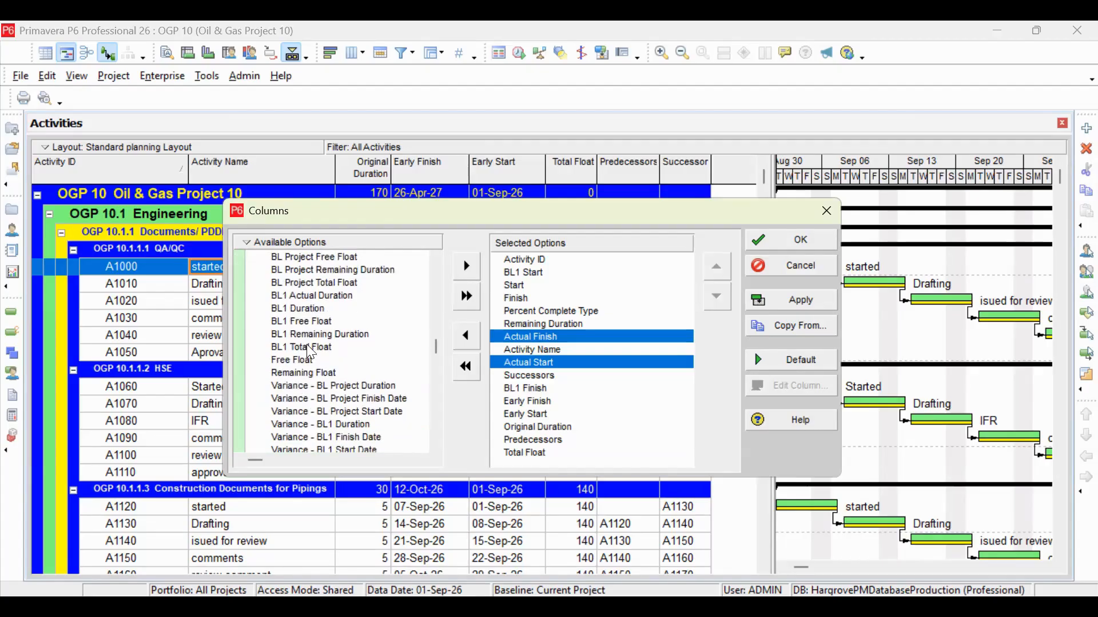
{"action": "scroll", "coordinate": [307, 347], "scroll_direction": "down", "scroll_amount": 3}
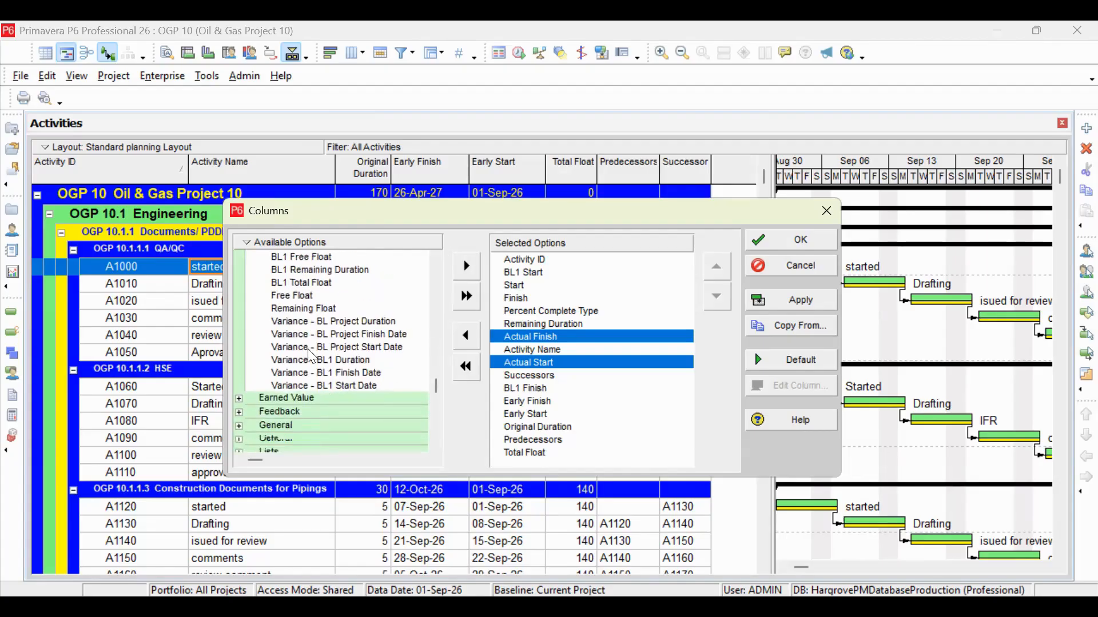
{"action": "scroll", "coordinate": [308, 349], "scroll_direction": "up", "scroll_amount": 2}
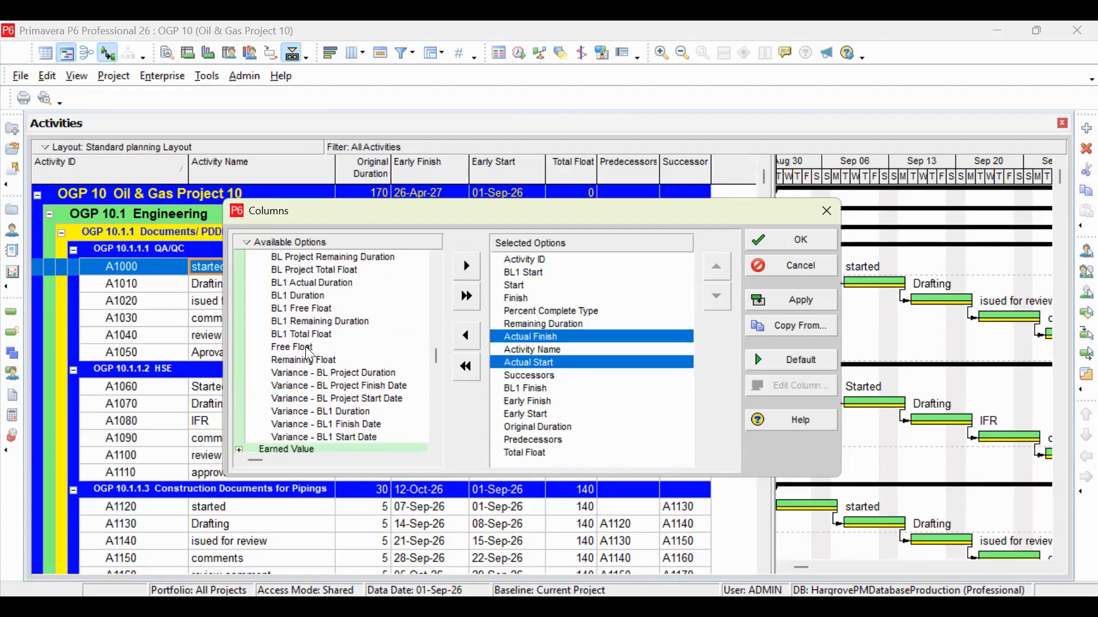
{"action": "scroll", "coordinate": [305, 347], "scroll_direction": "down", "scroll_amount": 2}
- Expand the Earned Value category and examine its cost and schedule performance columns alongside the Durations variance columns
{"action": "left_click", "coordinate": [240, 386]}
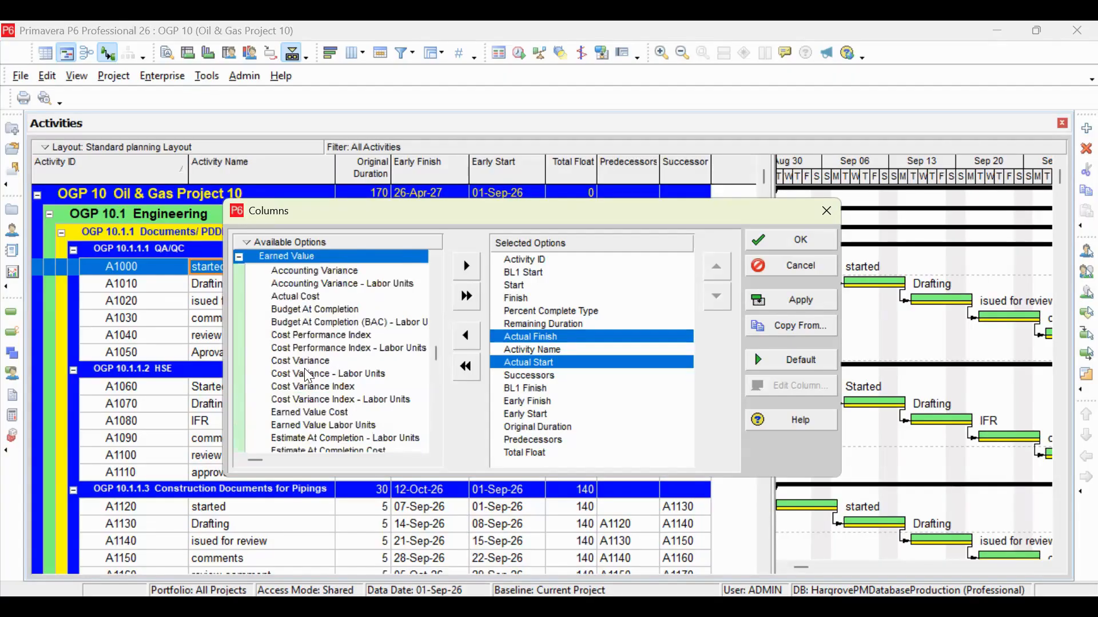
{"action": "scroll", "coordinate": [306, 365], "scroll_direction": "down", "scroll_amount": 6}
{"action": "scroll", "coordinate": [308, 367], "scroll_direction": "down", "scroll_amount": 1}
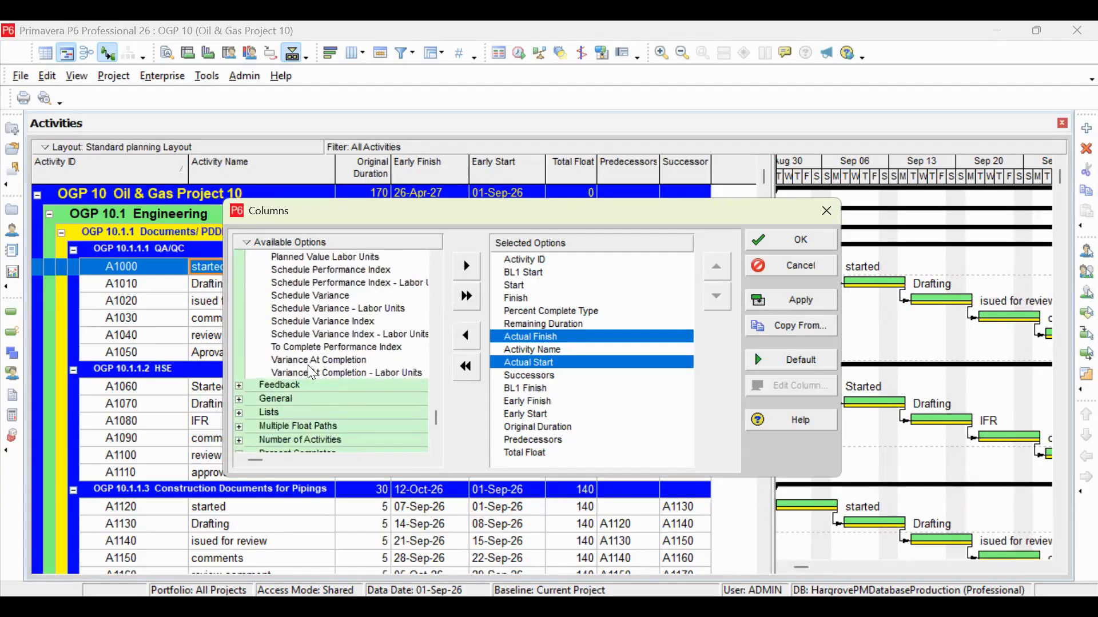
{"action": "scroll", "coordinate": [308, 367], "scroll_direction": "up", "scroll_amount": 5}
{"action": "scroll", "coordinate": [312, 373], "scroll_direction": "up", "scroll_amount": 4}
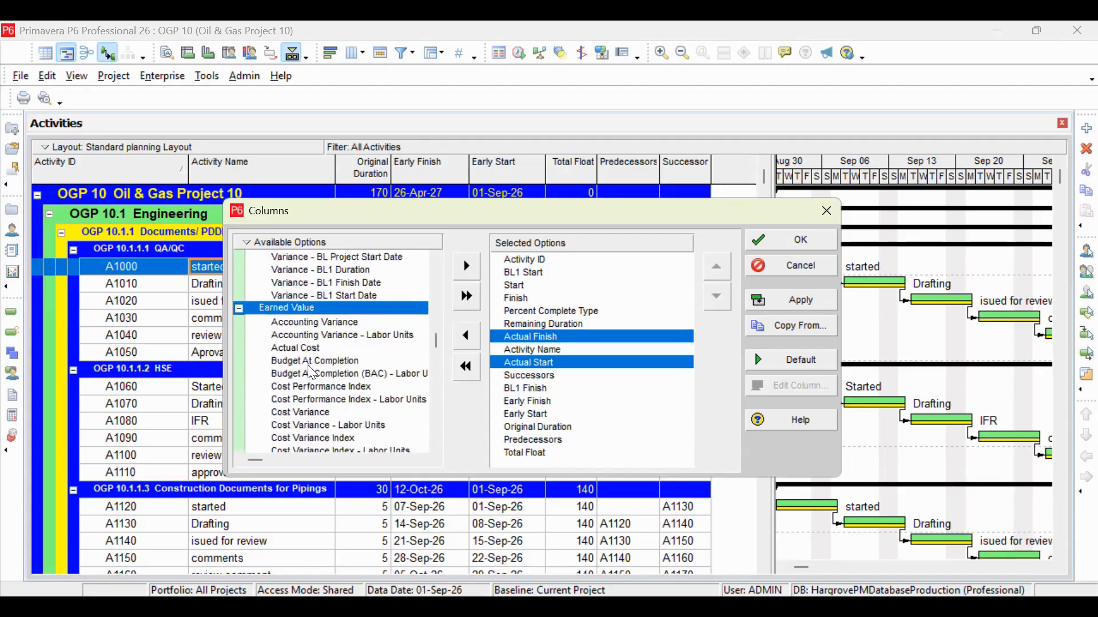
{"action": "scroll", "coordinate": [309, 349], "scroll_direction": "up", "scroll_amount": 1}
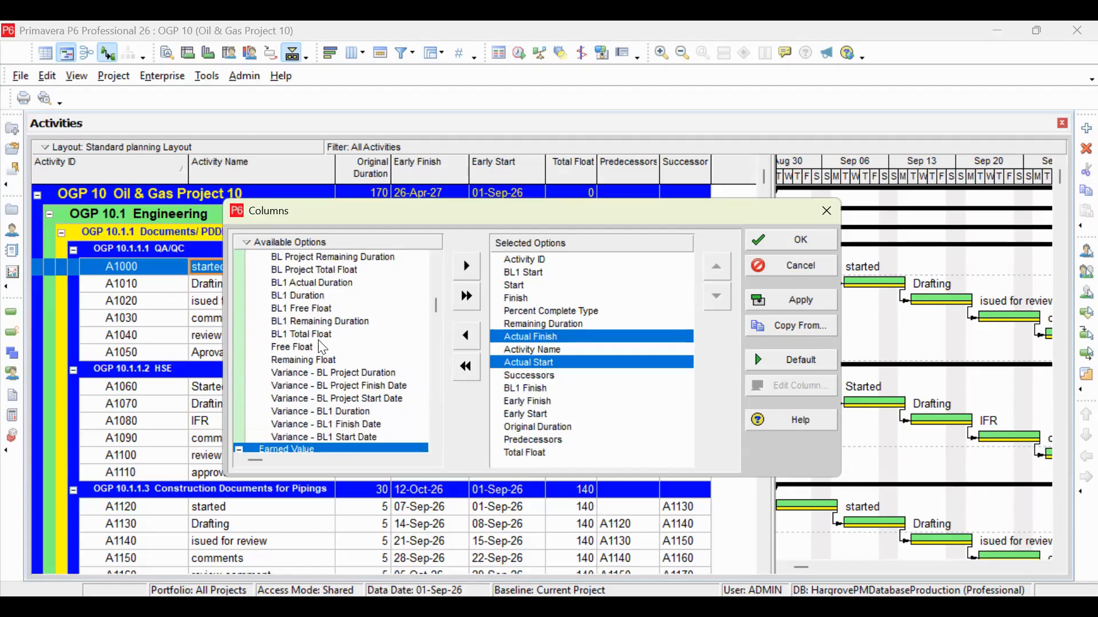
{"action": "scroll", "coordinate": [319, 341], "scroll_direction": "down", "scroll_amount": 1}
{"action": "scroll", "coordinate": [311, 350], "scroll_direction": "down", "scroll_amount": 1}
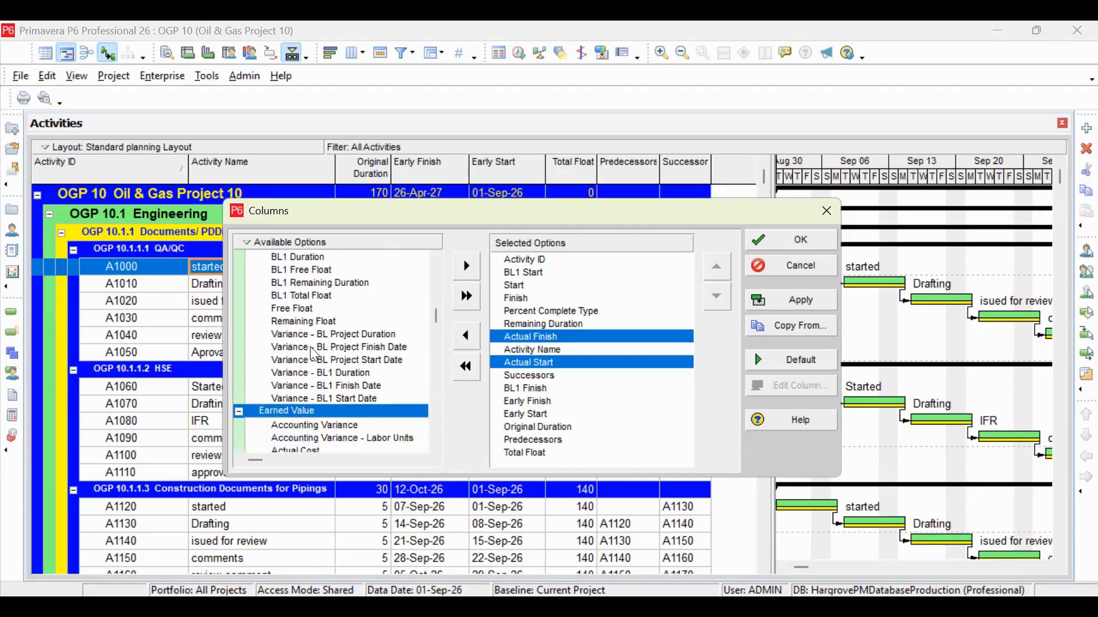
- Add the BL1 Total Float column from the Durations category to the selected columns
{"action": "scroll", "coordinate": [312, 350], "scroll_direction": "up", "scroll_amount": 3}
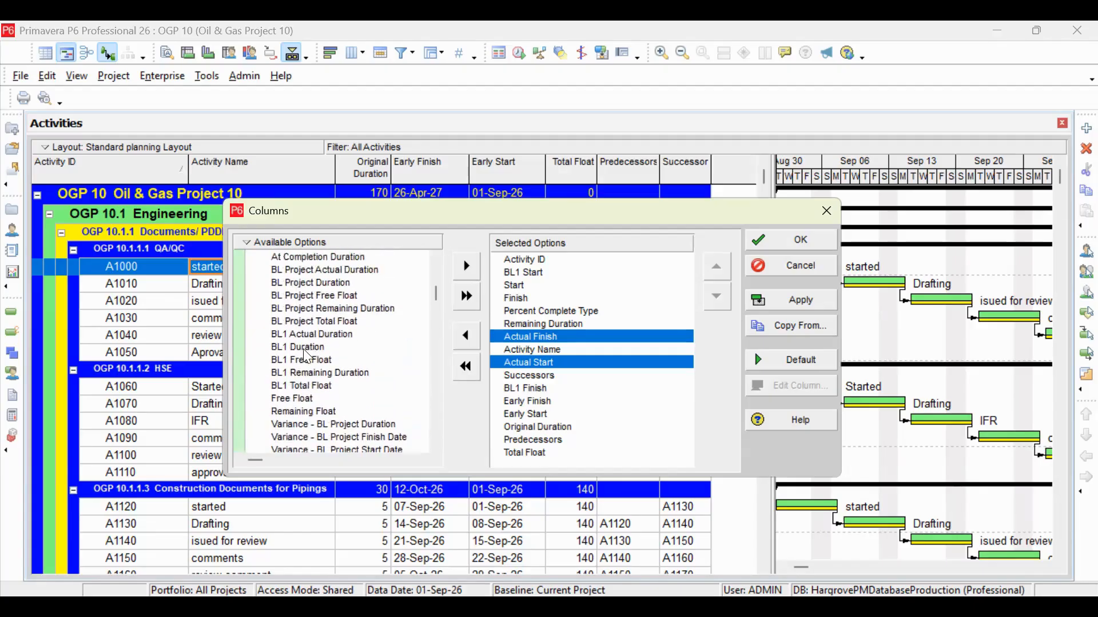
{"action": "scroll", "coordinate": [323, 330], "scroll_direction": "up", "scroll_amount": 3}
{"action": "scroll", "coordinate": [328, 337], "scroll_direction": "down", "scroll_amount": 3}
{"action": "left_click", "coordinate": [319, 386]}
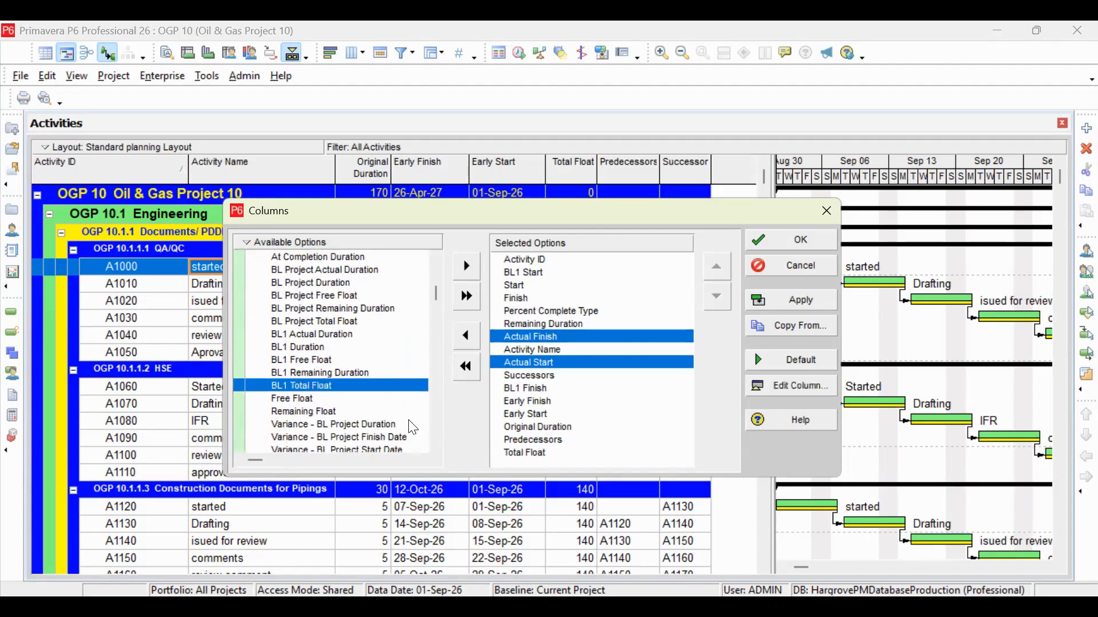
{"action": "left_click", "coordinate": [466, 269]}
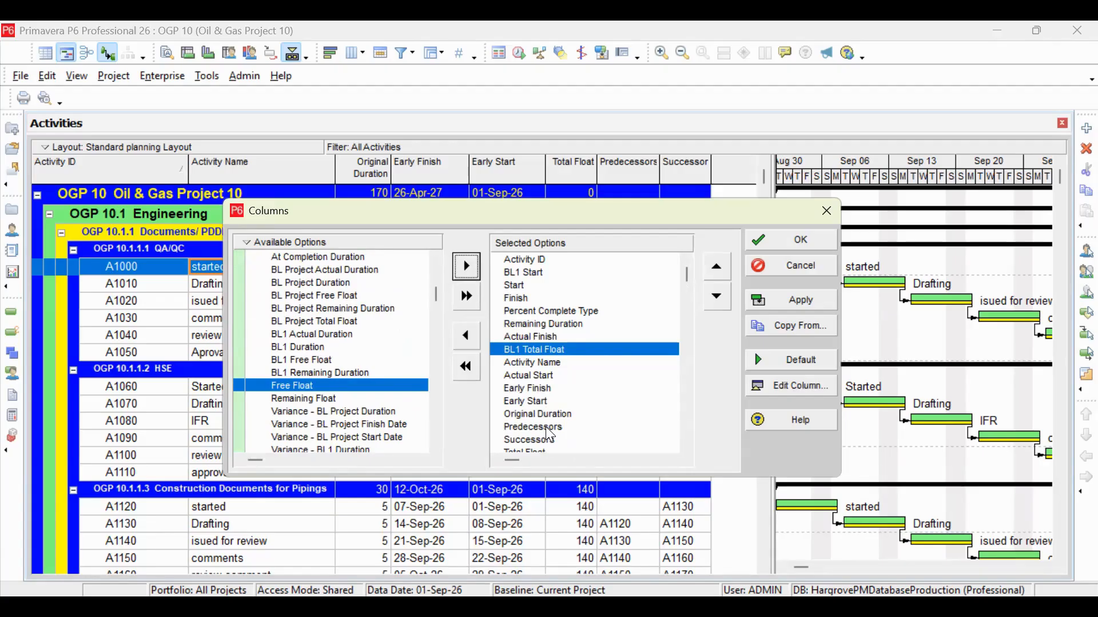
- Review the selected columns and move BL1 Start one place down, below Start
{"action": "scroll", "coordinate": [538, 346], "scroll_direction": "down", "scroll_amount": 1}
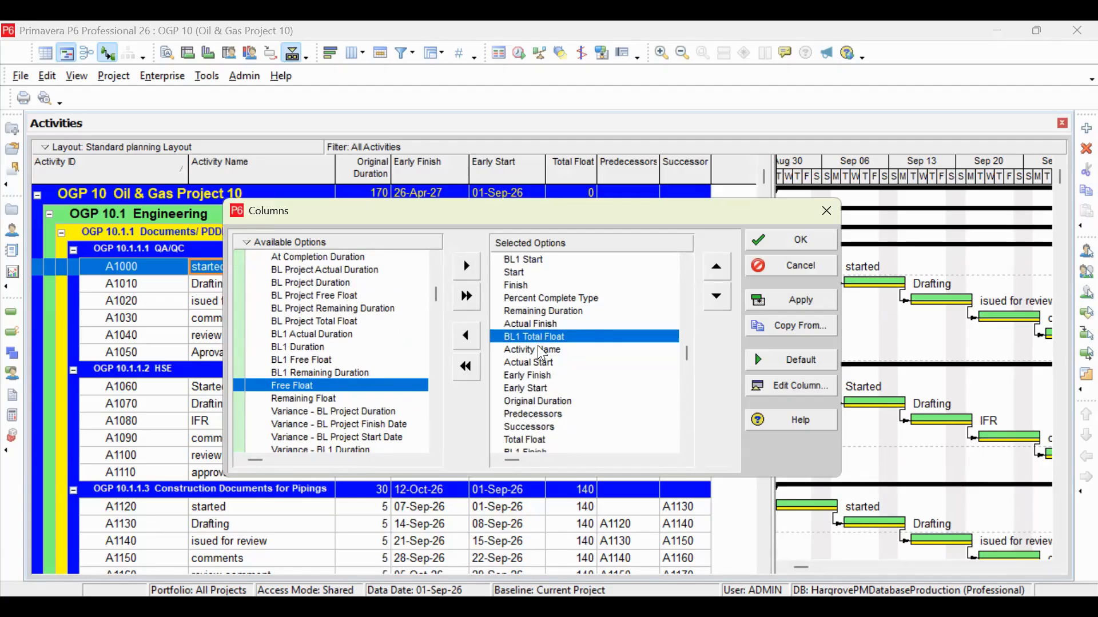
{"action": "scroll", "coordinate": [539, 423], "scroll_direction": "down", "scroll_amount": 1}
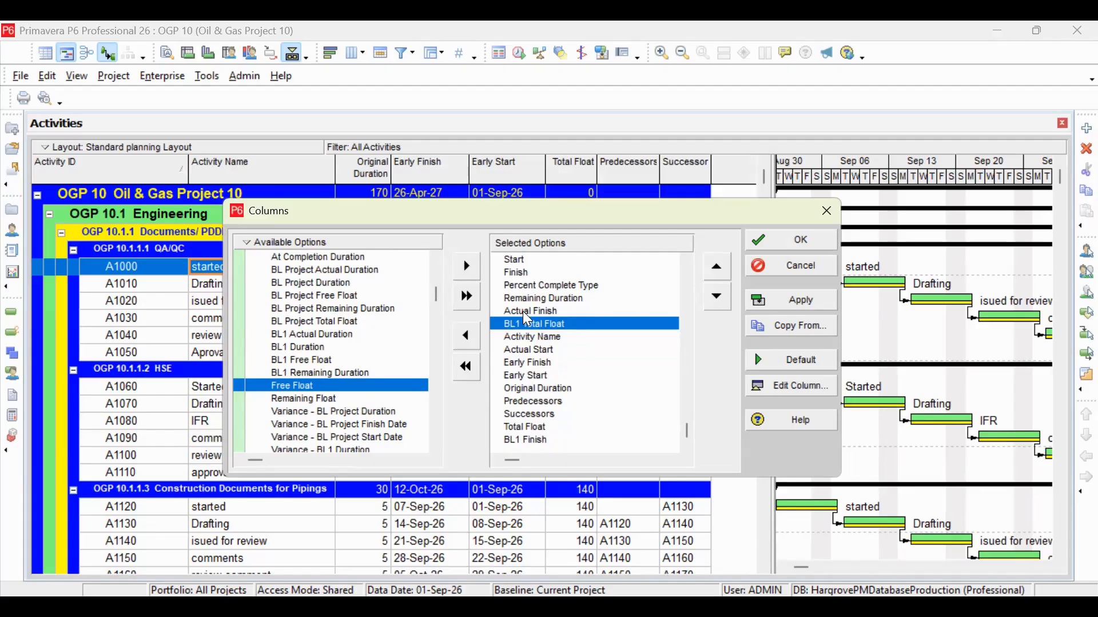
{"action": "scroll", "coordinate": [531, 342], "scroll_direction": "up", "scroll_amount": 1}
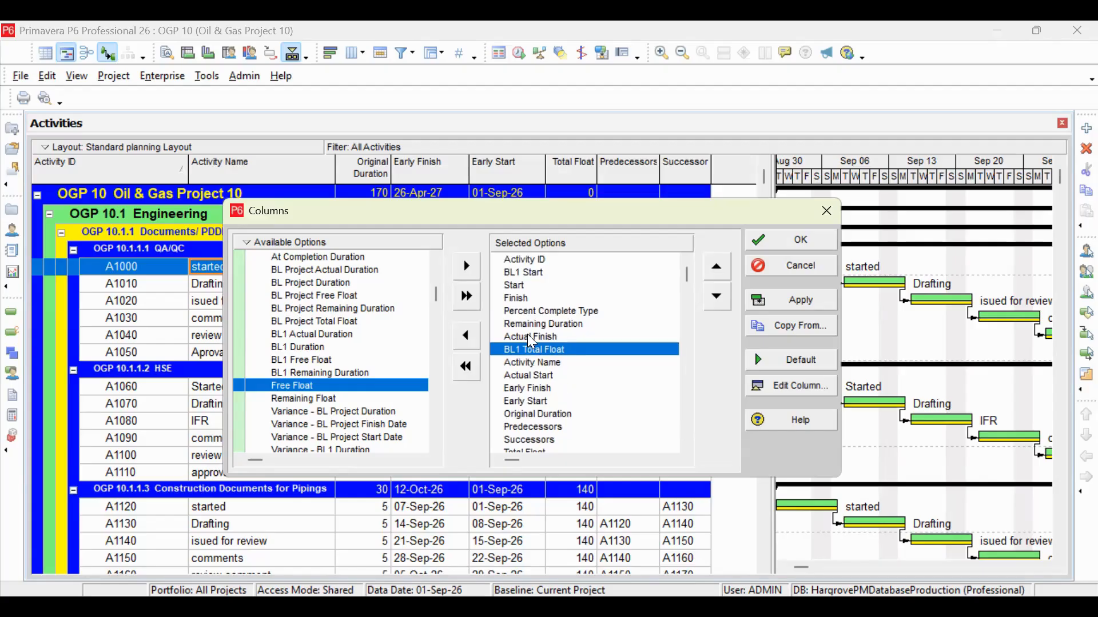
{"action": "left_click", "coordinate": [533, 274]}
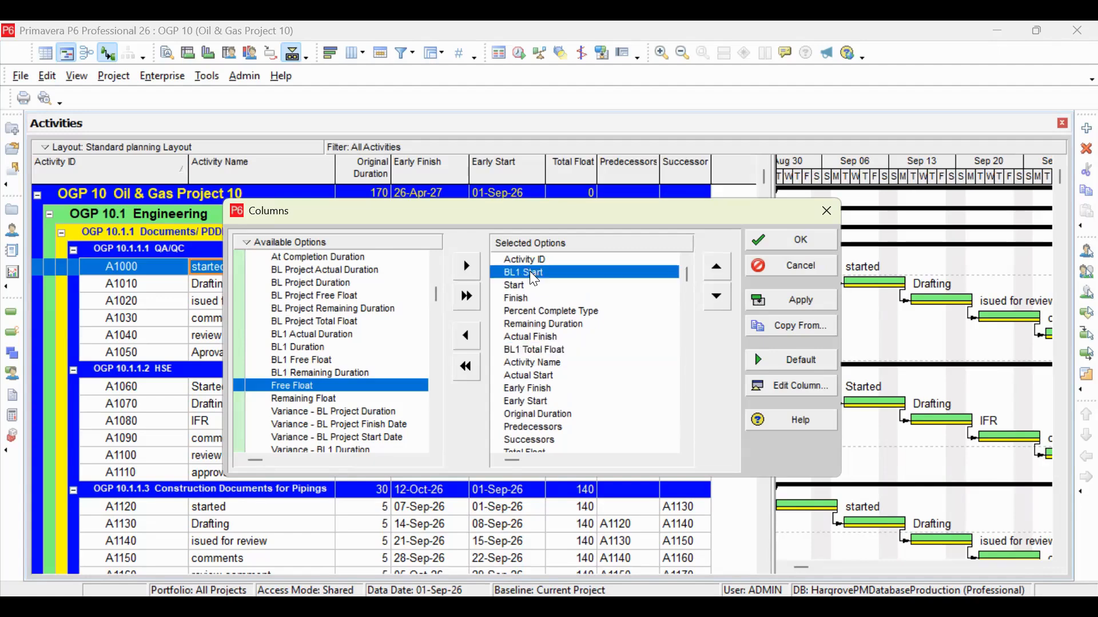
{"action": "left_click", "coordinate": [717, 299]}
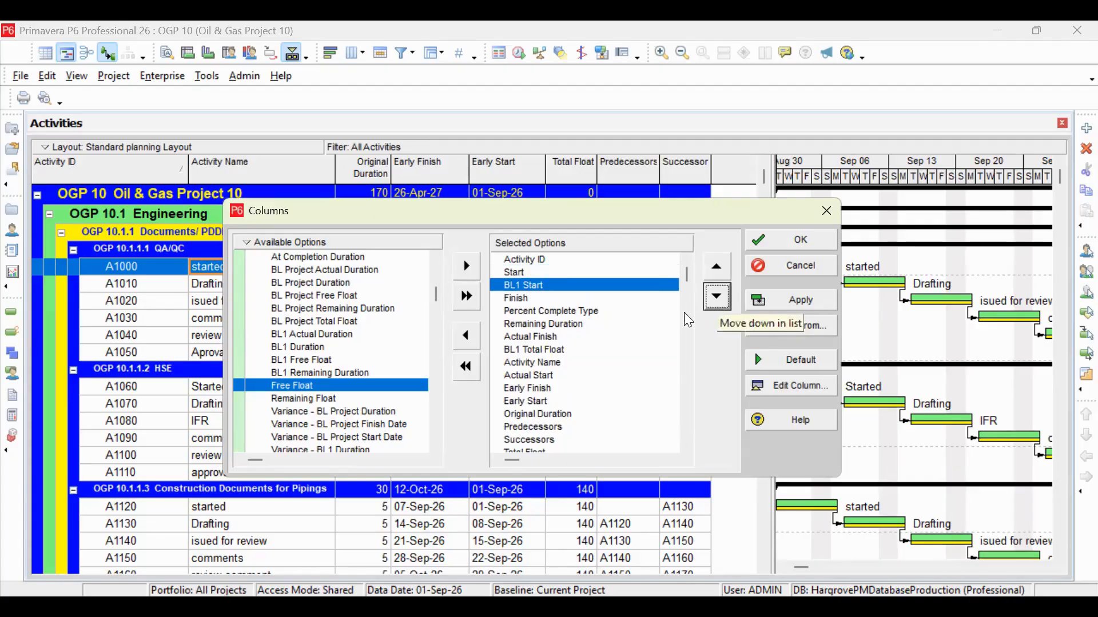
- Move Activity Name up directly below Activity ID in the selected columns, and place BL1 Start right after it, above Start
{"action": "left_click", "coordinate": [560, 361]}
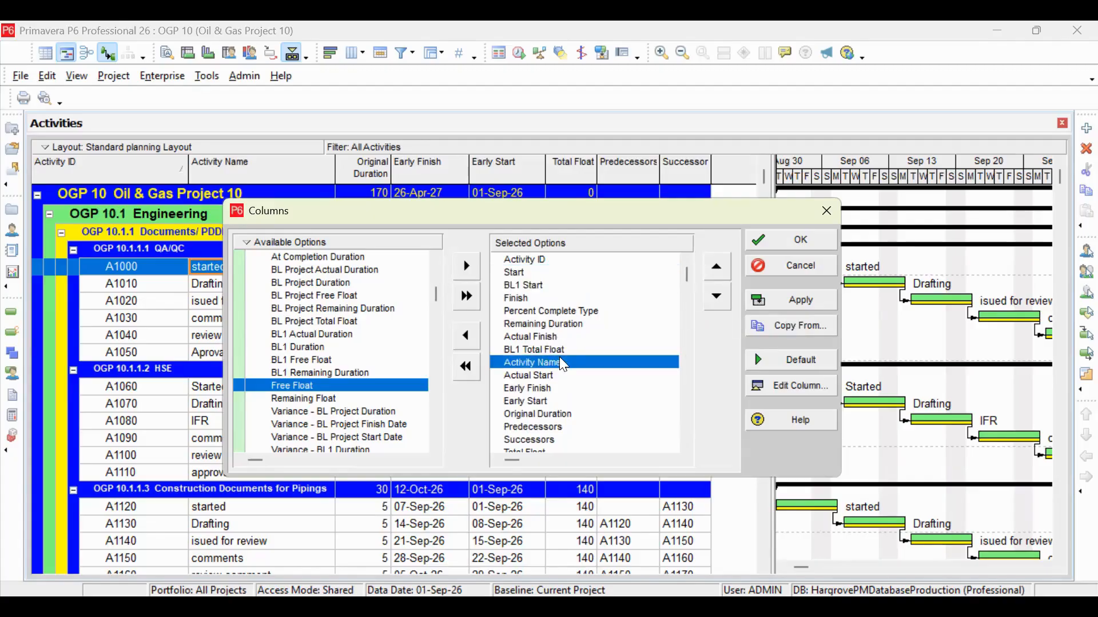
{"action": "left_click", "coordinate": [717, 267]}
{"action": "left_click", "coordinate": [718, 266]}
{"action": "left_click", "coordinate": [718, 266]}
{"action": "left_click", "coordinate": [718, 266]}
{"action": "left_click", "coordinate": [718, 267]}
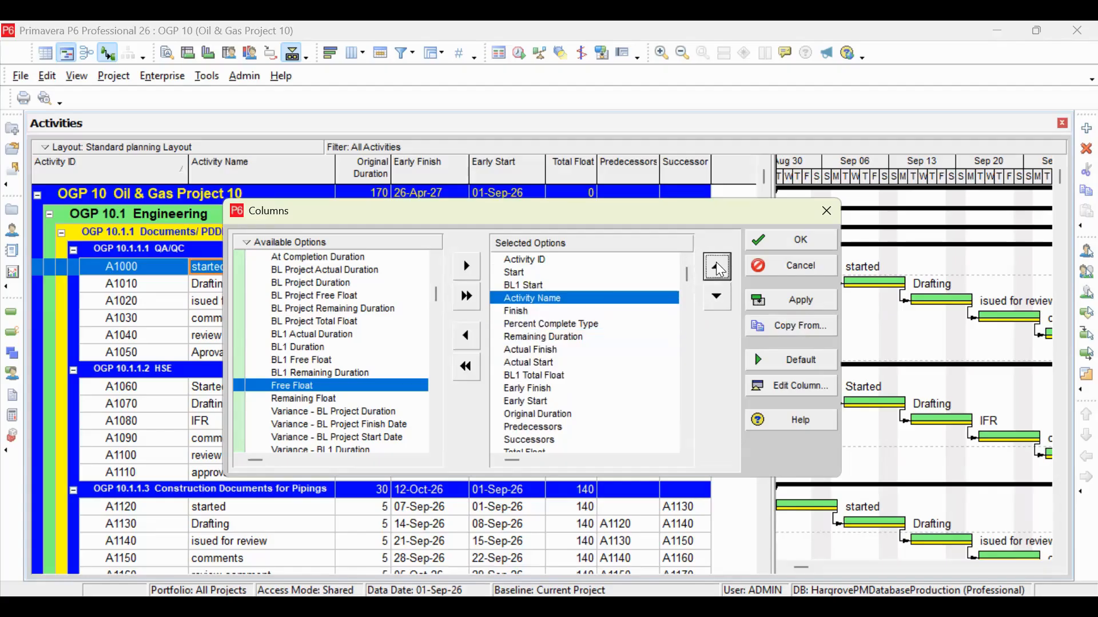
{"action": "left_click", "coordinate": [717, 265]}
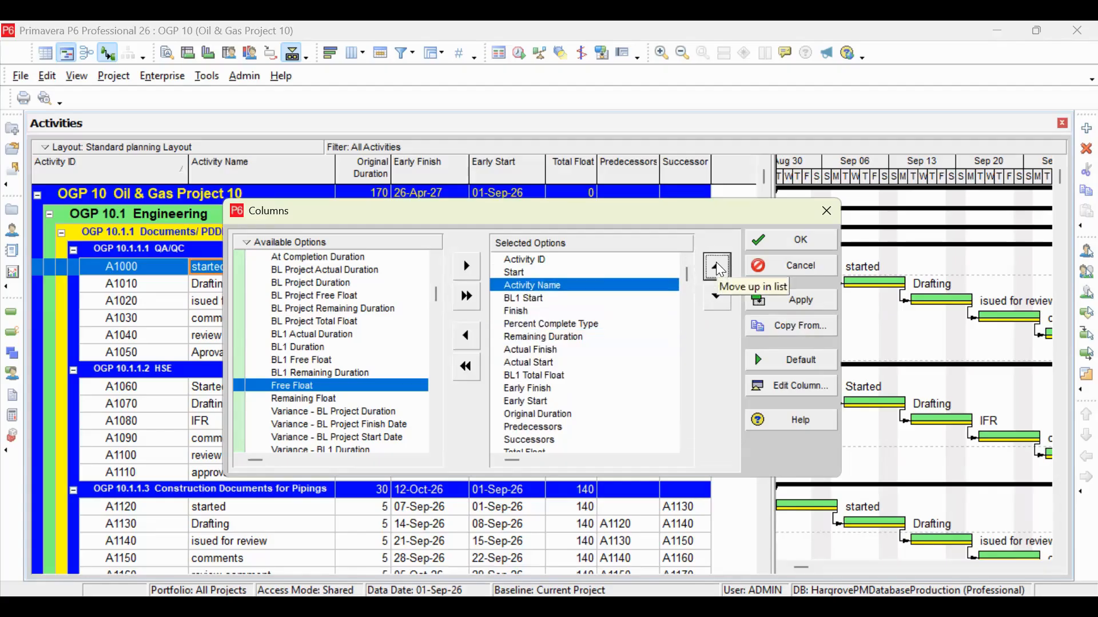
{"action": "left_click", "coordinate": [717, 266]}
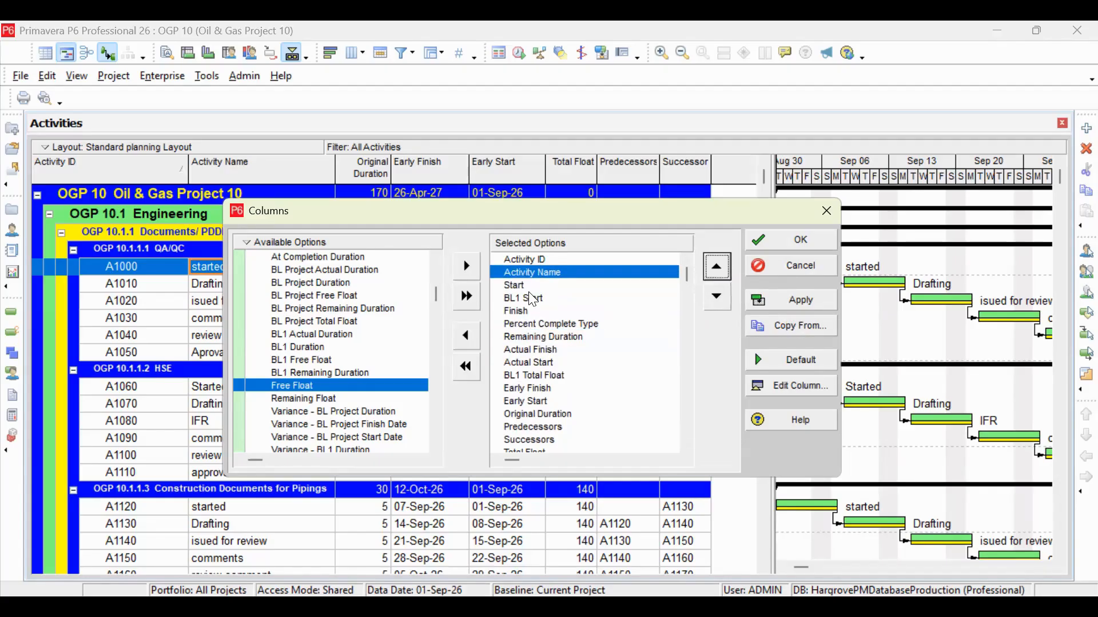
{"action": "left_click", "coordinate": [553, 298]}
{"action": "left_click", "coordinate": [716, 266]}
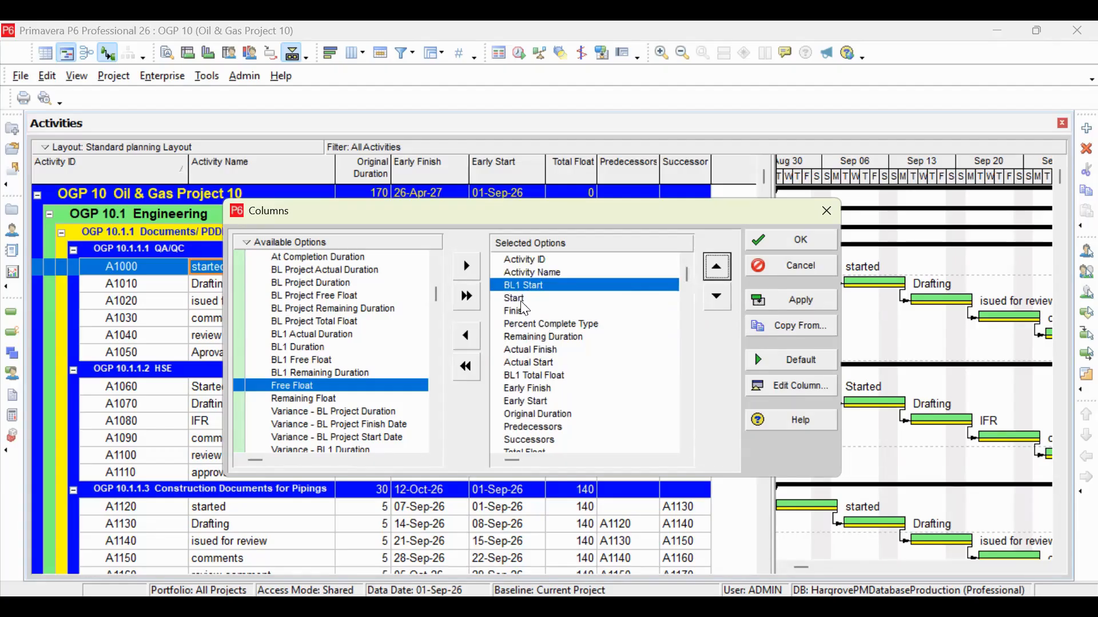
- Move BL1 Finish up between Start and Finish in the selected columns, and place Actual Start above Actual Finish
{"action": "left_click", "coordinate": [537, 377]}
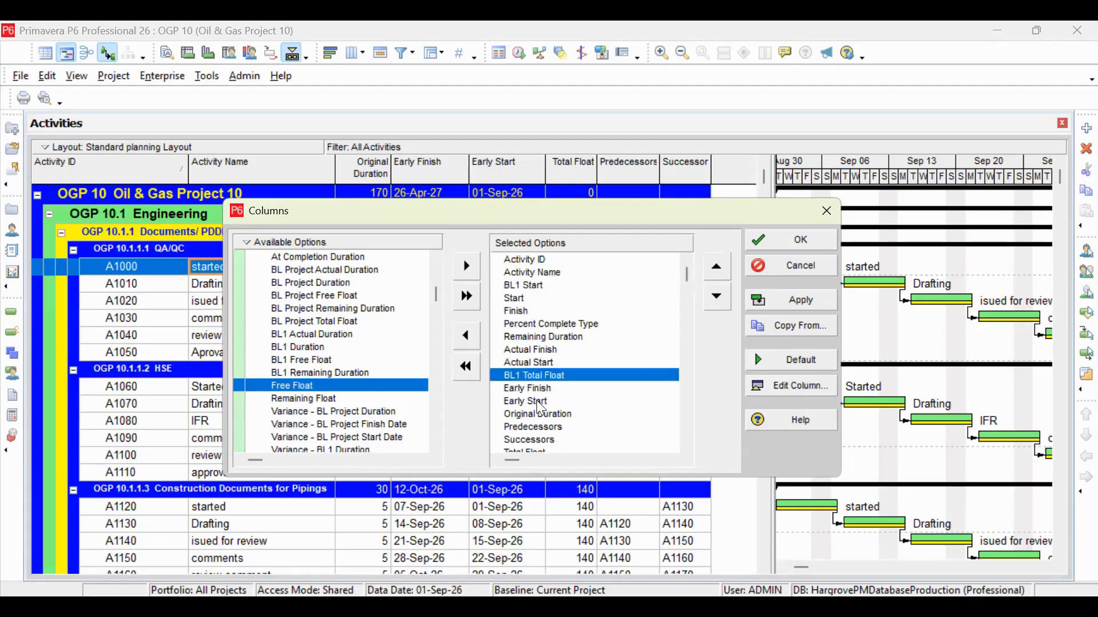
{"action": "scroll", "coordinate": [539, 361], "scroll_direction": "down", "scroll_amount": 1}
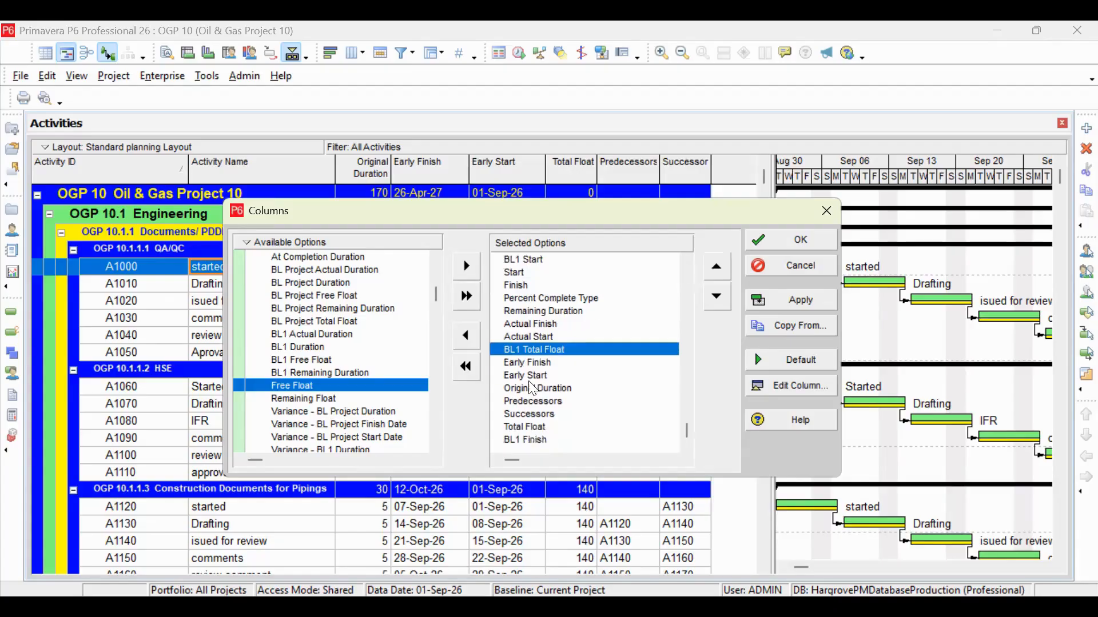
{"action": "left_click", "coordinate": [524, 440]}
{"action": "left_click", "coordinate": [718, 267]}
{"action": "left_click", "coordinate": [717, 267]}
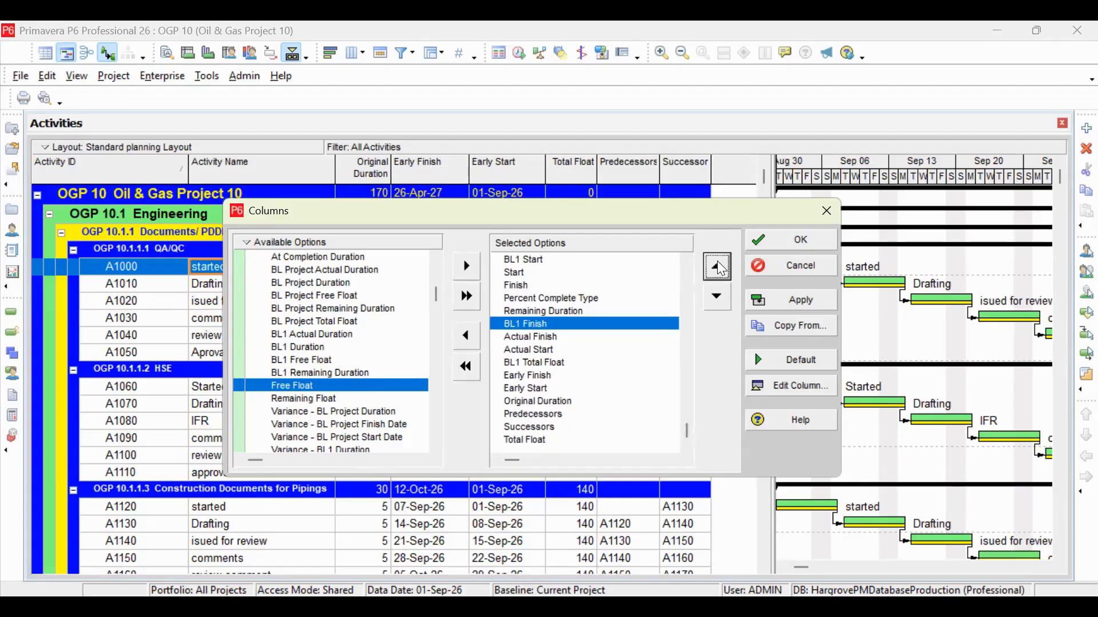
{"action": "left_click", "coordinate": [717, 268]}
{"action": "left_click", "coordinate": [718, 267]}
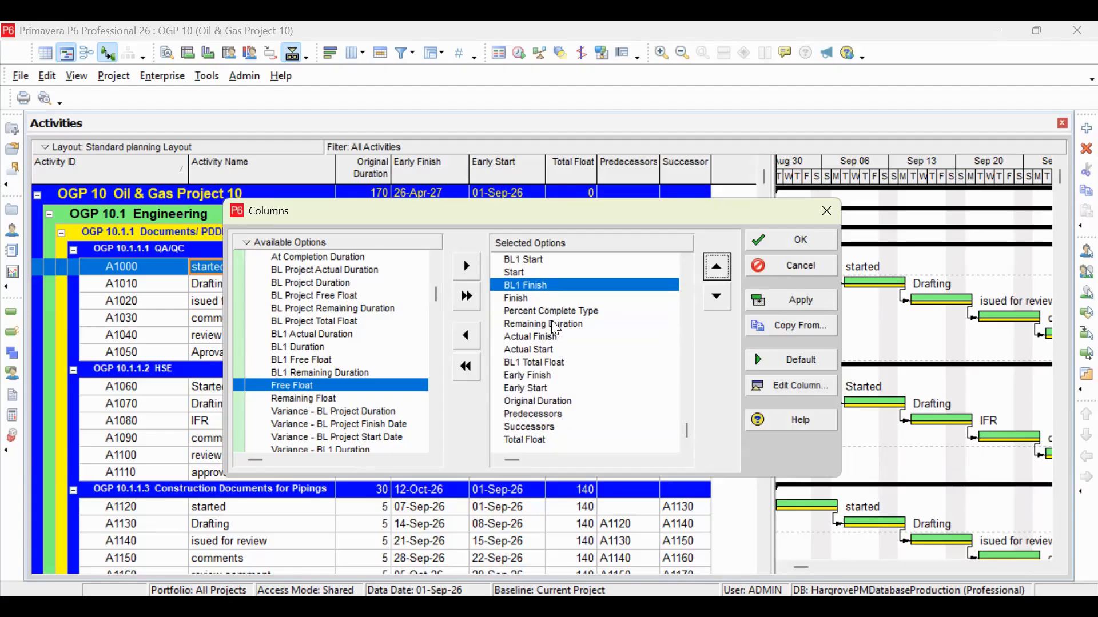
{"action": "left_click", "coordinate": [554, 350]}
{"action": "left_click", "coordinate": [716, 265]}
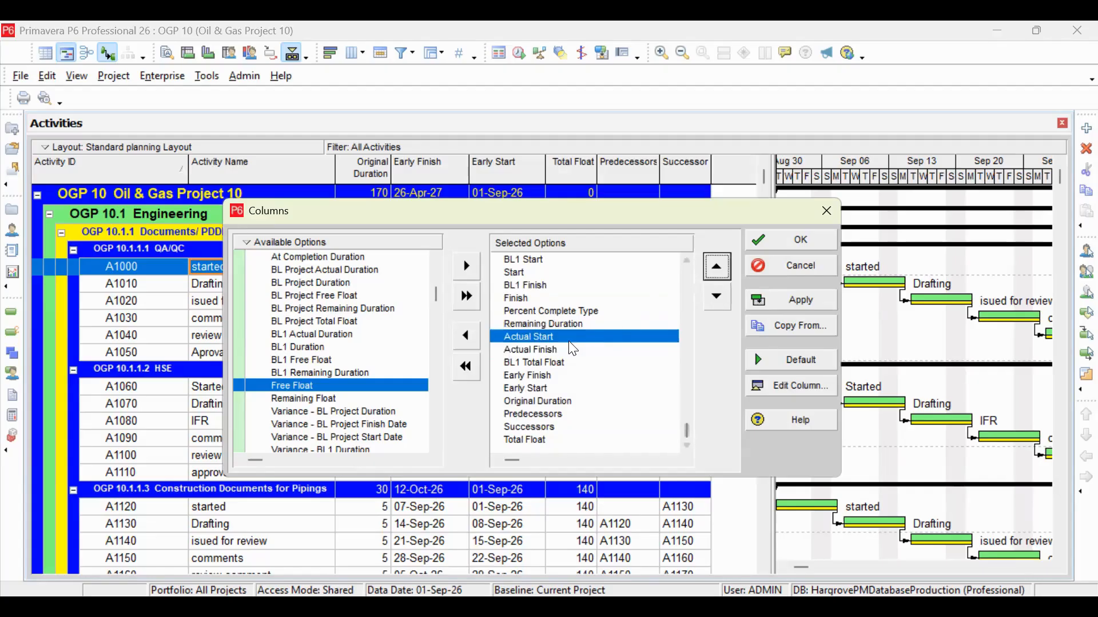
{"action": "left_click", "coordinate": [548, 363]}
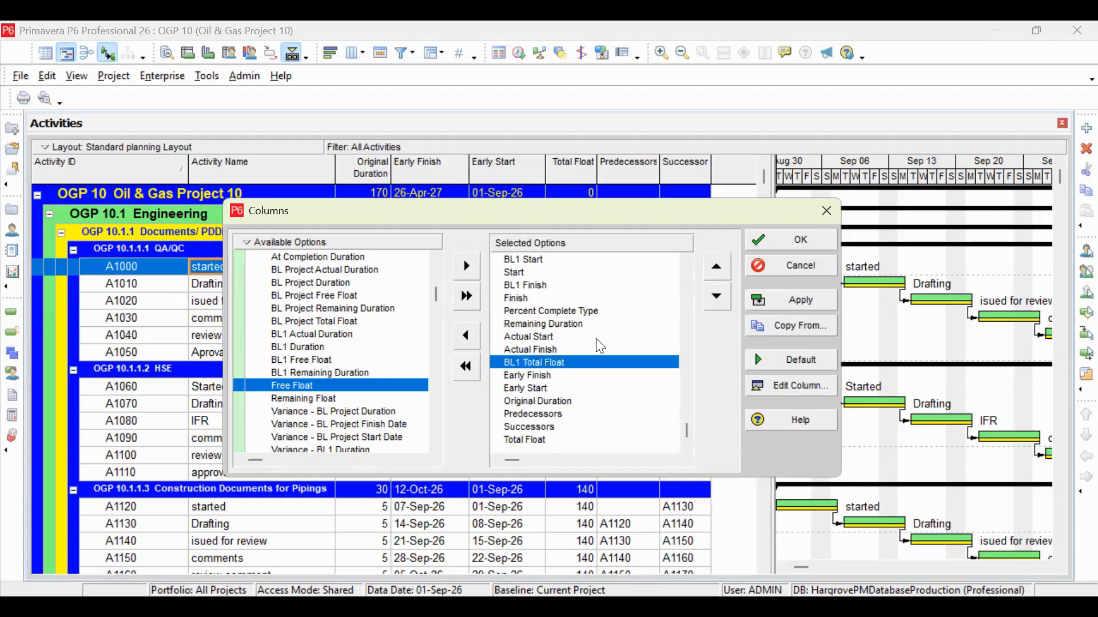
{"action": "left_click", "coordinate": [716, 271]}
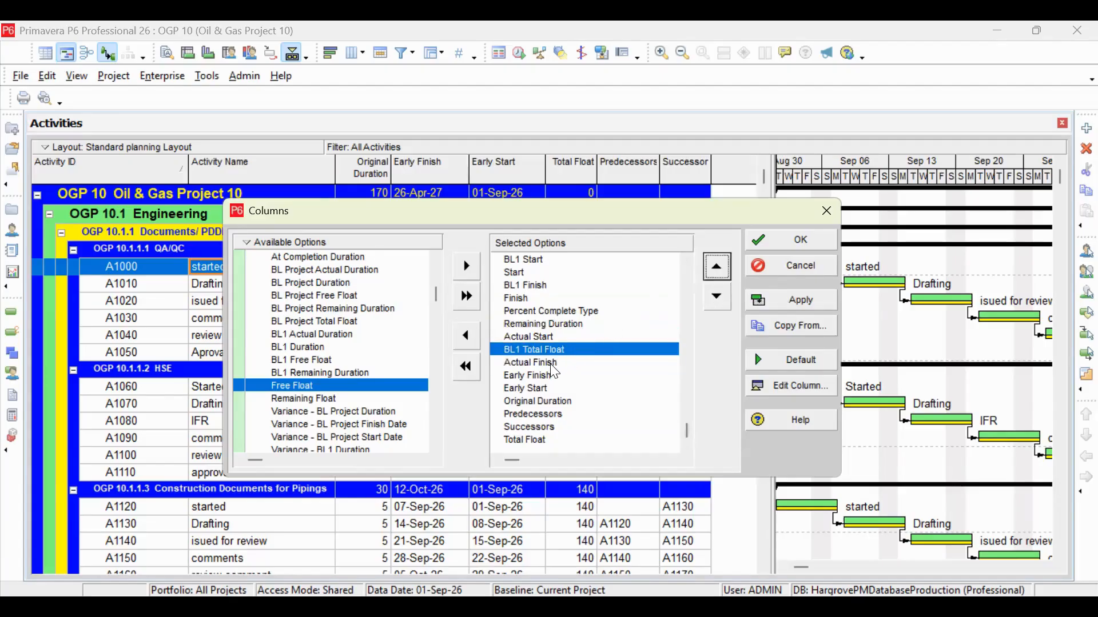
{"action": "left_click", "coordinate": [717, 297]}
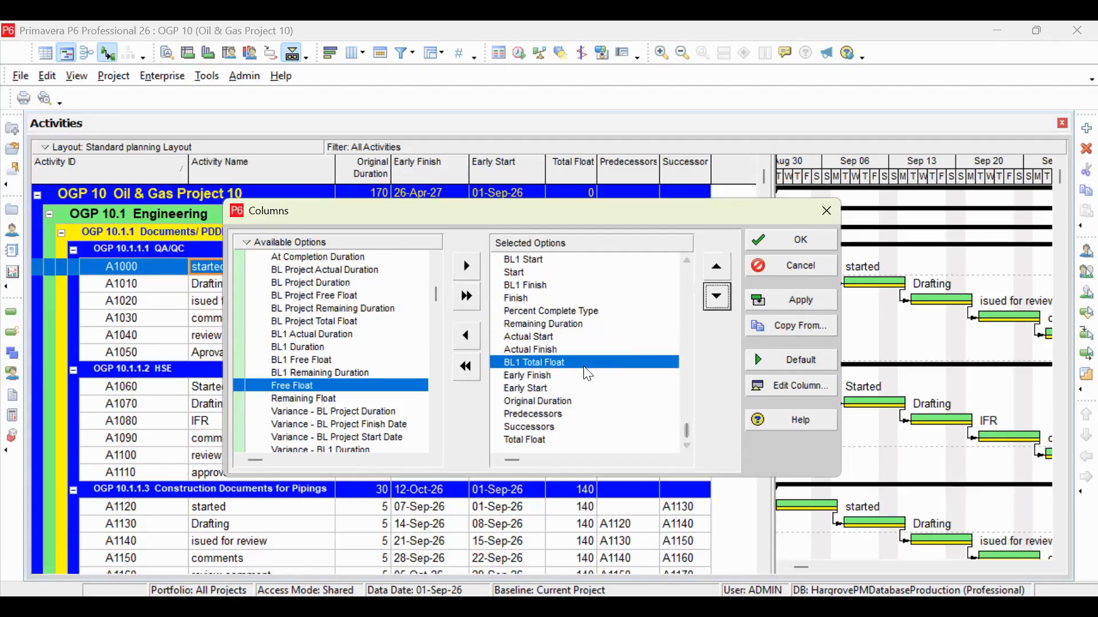
- Remove Early Finish, Early Start, Original Duration, Predecessors and Successors from the selected columns
{"action": "left_click", "coordinate": [548, 376]}
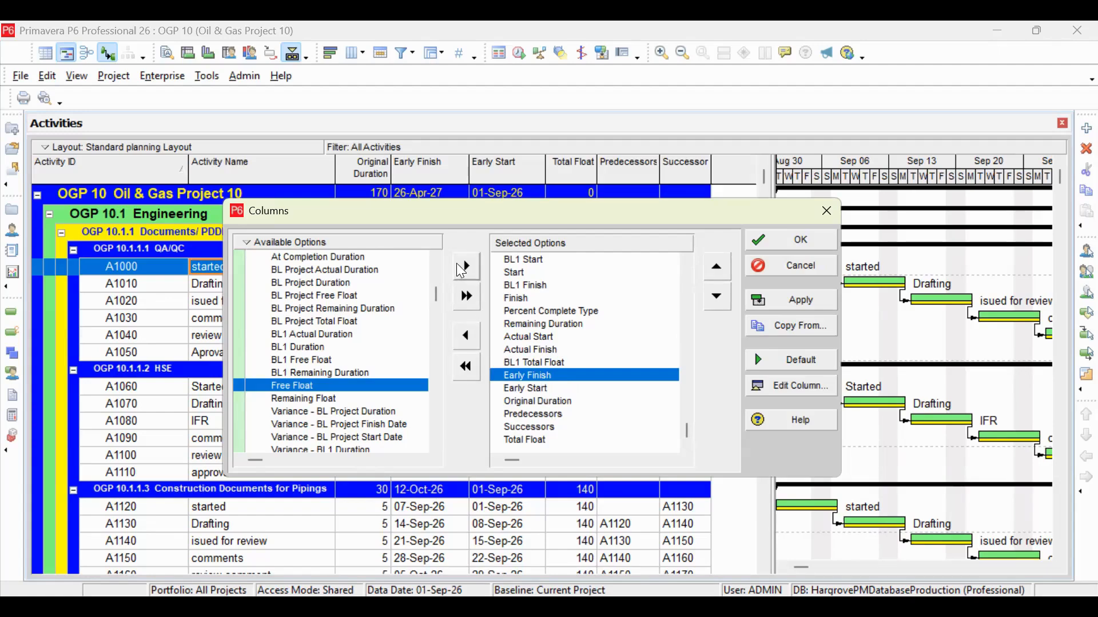
{"action": "left_click", "coordinate": [466, 336]}
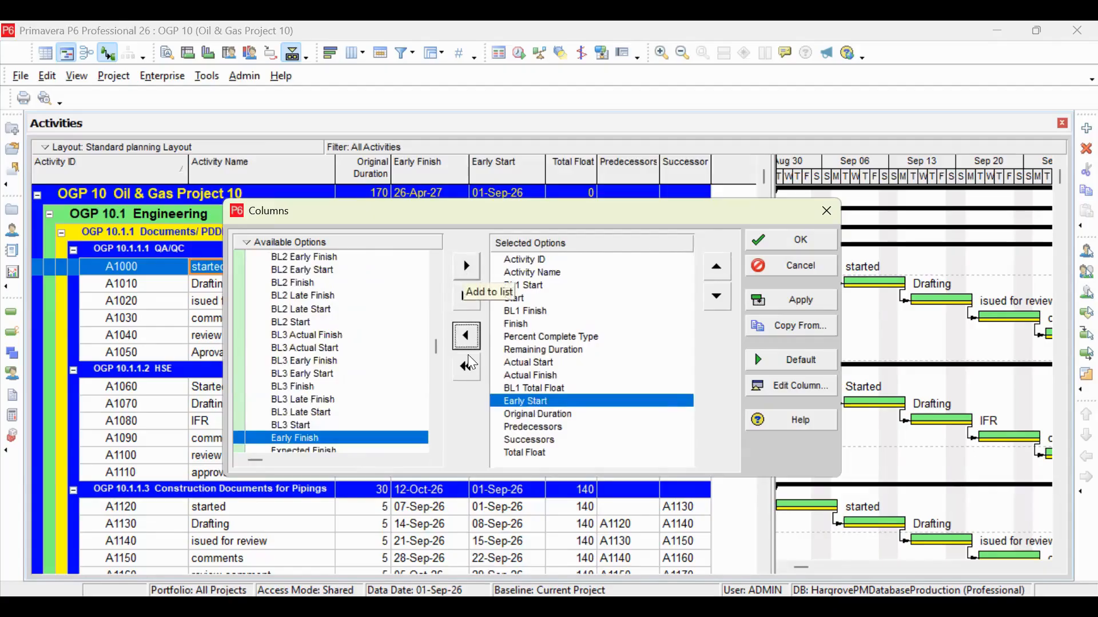
{"action": "left_click", "coordinate": [467, 339]}
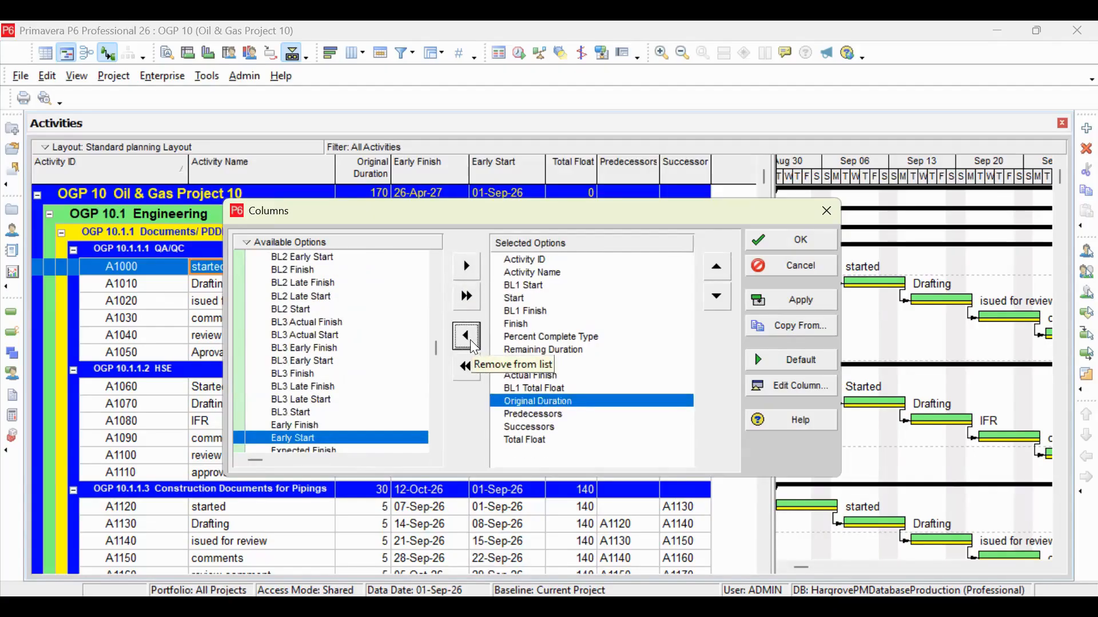
{"action": "left_click", "coordinate": [468, 339]}
{"action": "left_click", "coordinate": [468, 339]}
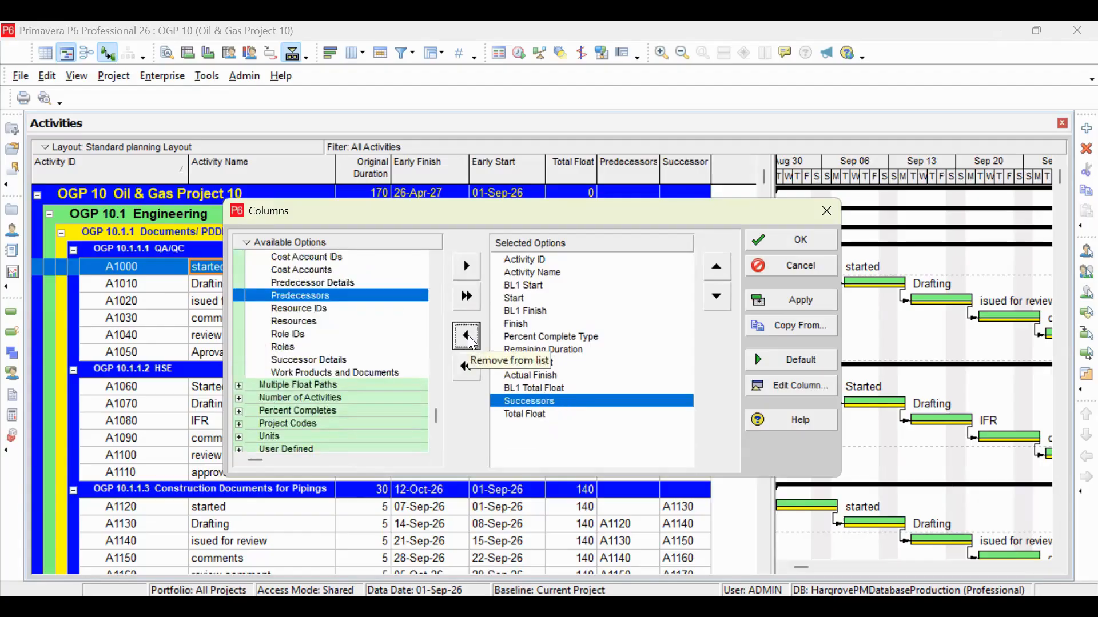
{"action": "left_click", "coordinate": [468, 339]}
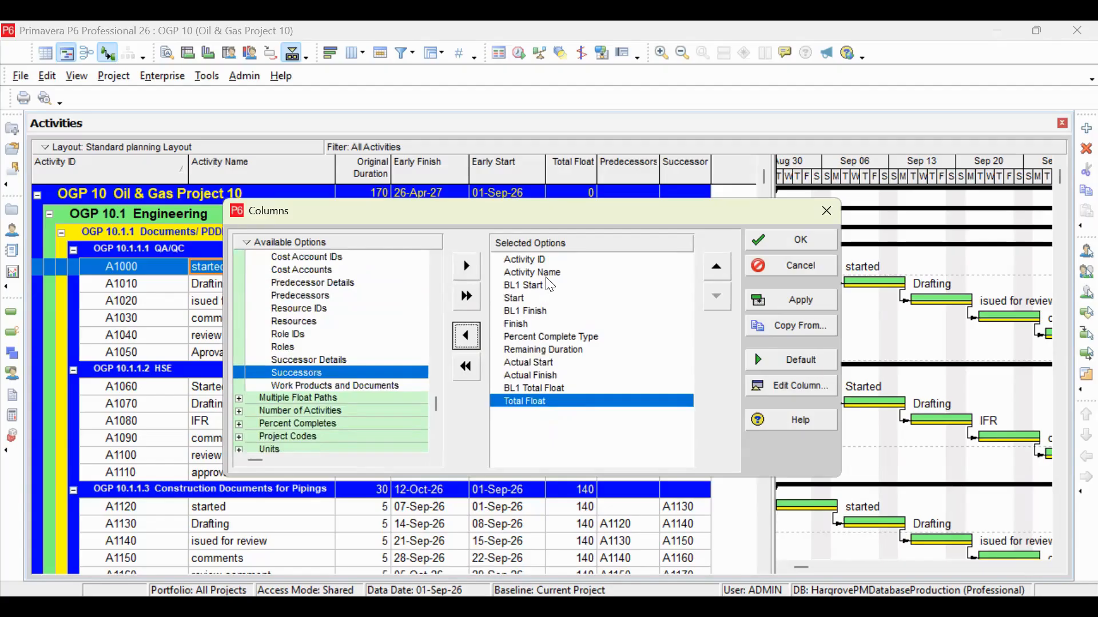
- Remove BL1 Total Float from the selected columns and apply the column selection to the activity table
{"action": "left_click", "coordinate": [547, 388]}
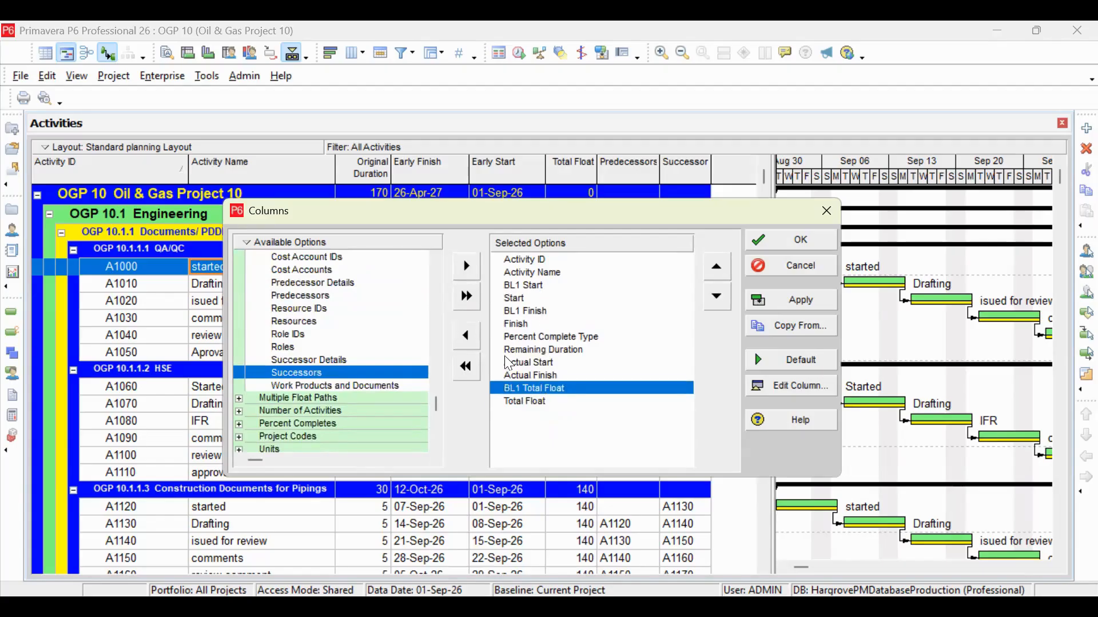
{"action": "left_click", "coordinate": [467, 334]}
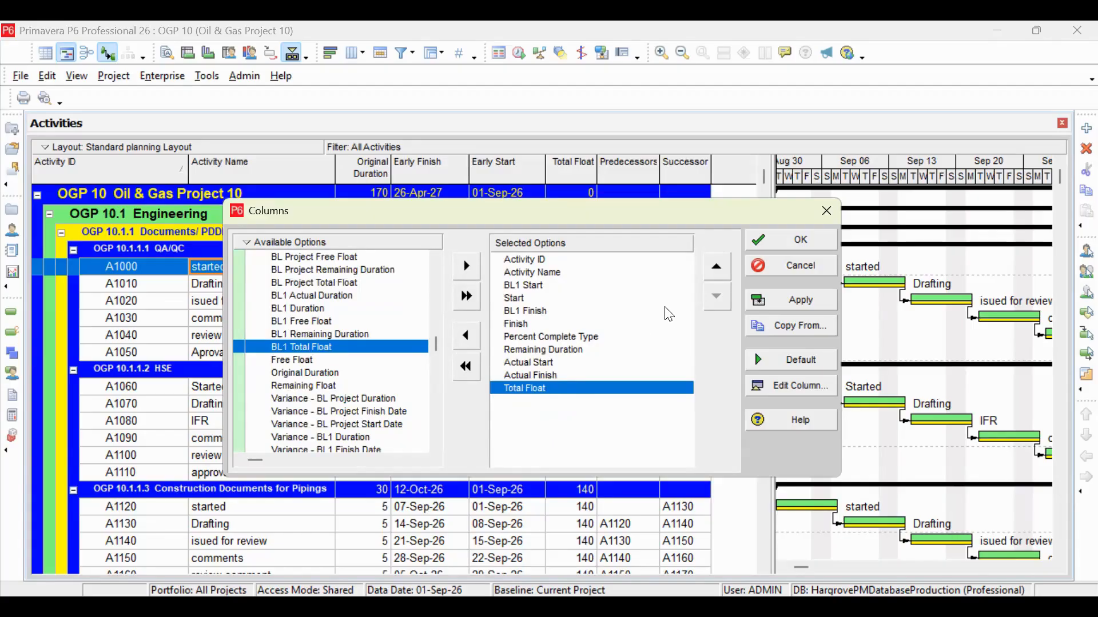
{"action": "left_click", "coordinate": [801, 304]}
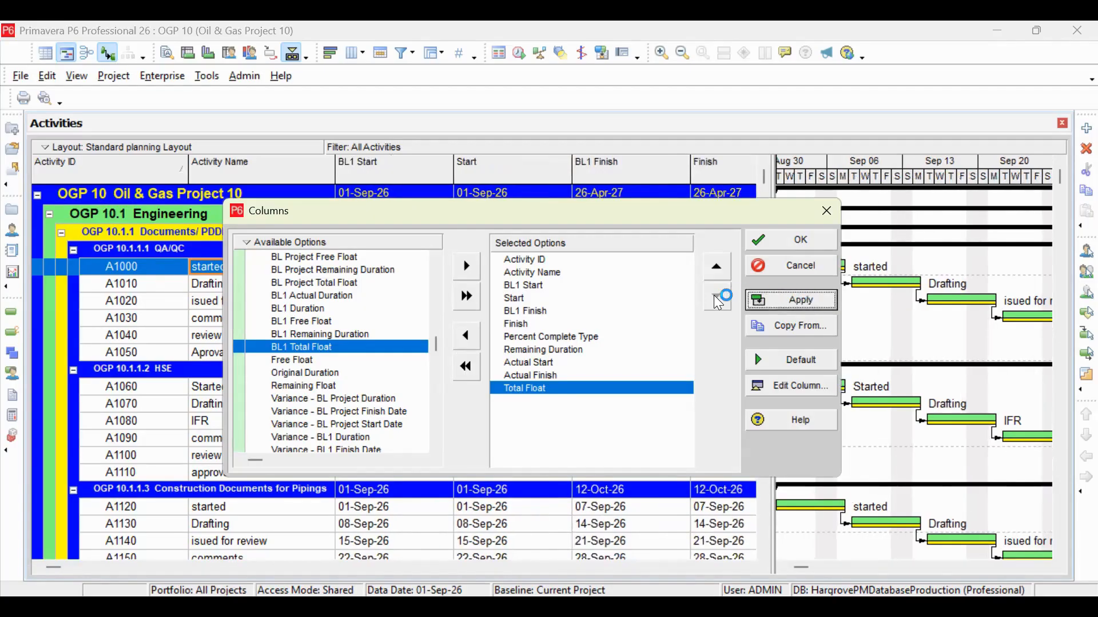
{"action": "left_click", "coordinate": [802, 241]}
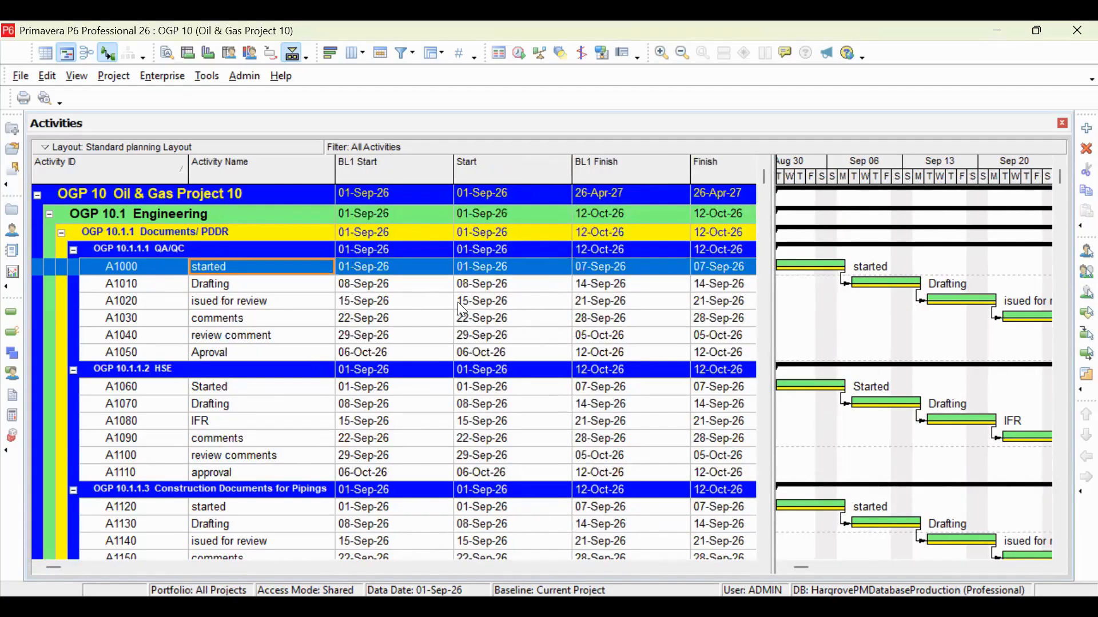
- Save the current layout as a new one named "Progress Updating Layout", available to the current user
{"action": "left_click", "coordinate": [75, 78]}
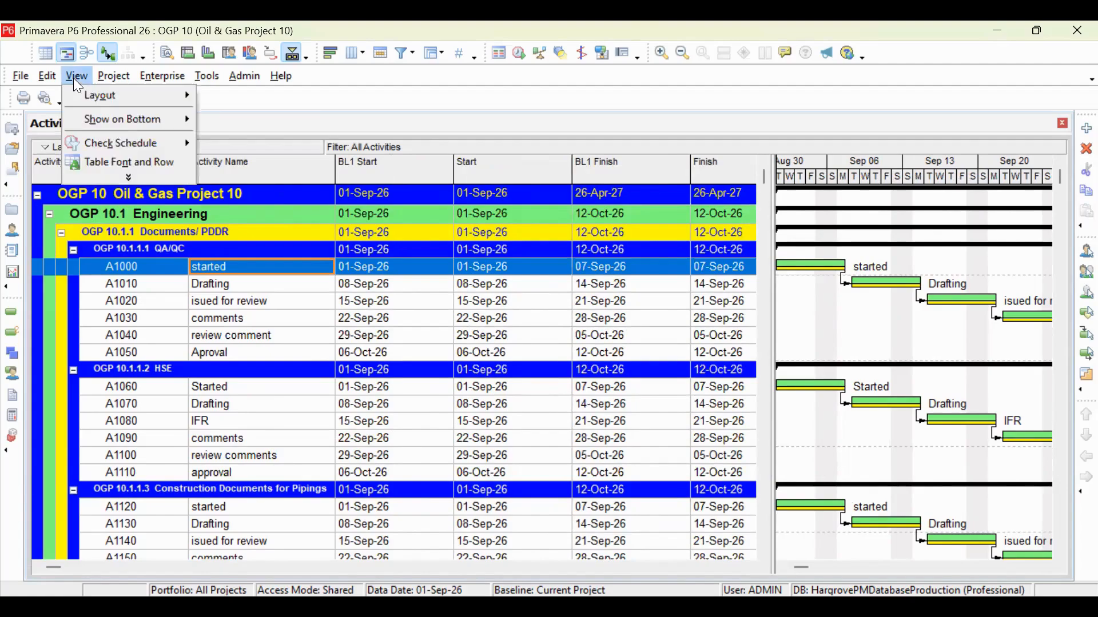
{"action": "mouse_move", "coordinate": [122, 92]}
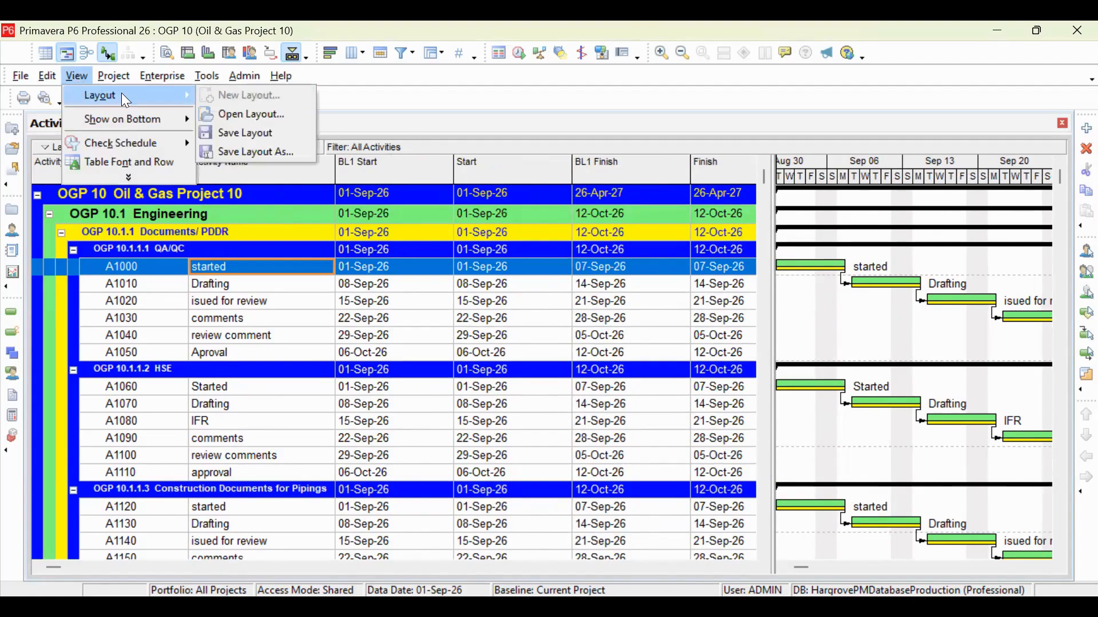
{"action": "left_click", "coordinate": [251, 150]}
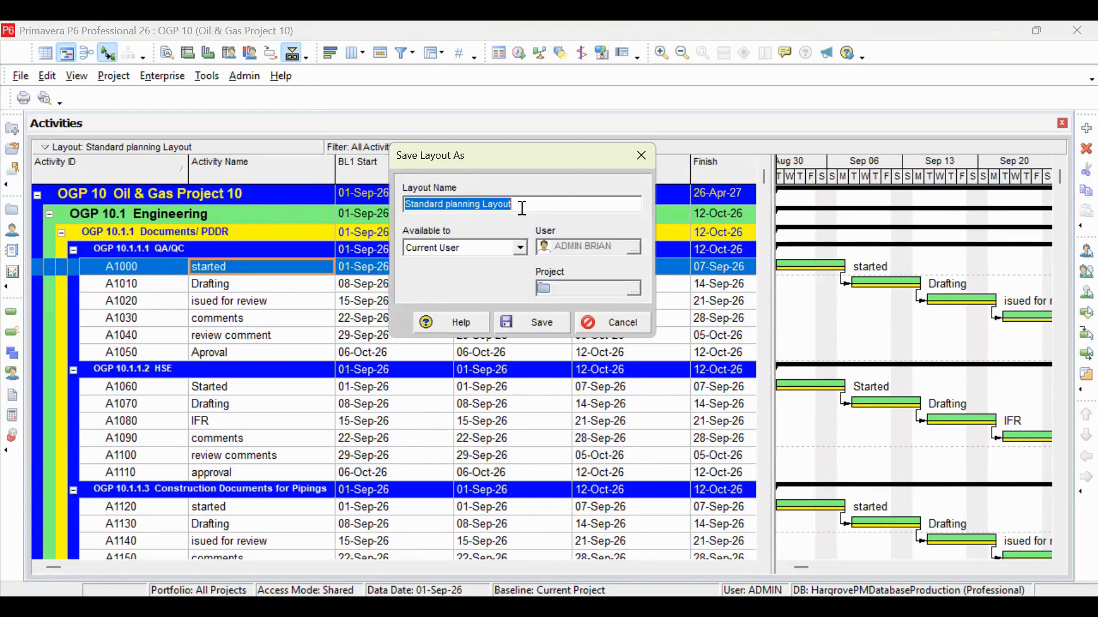
{"action": "type", "text": "progres"}
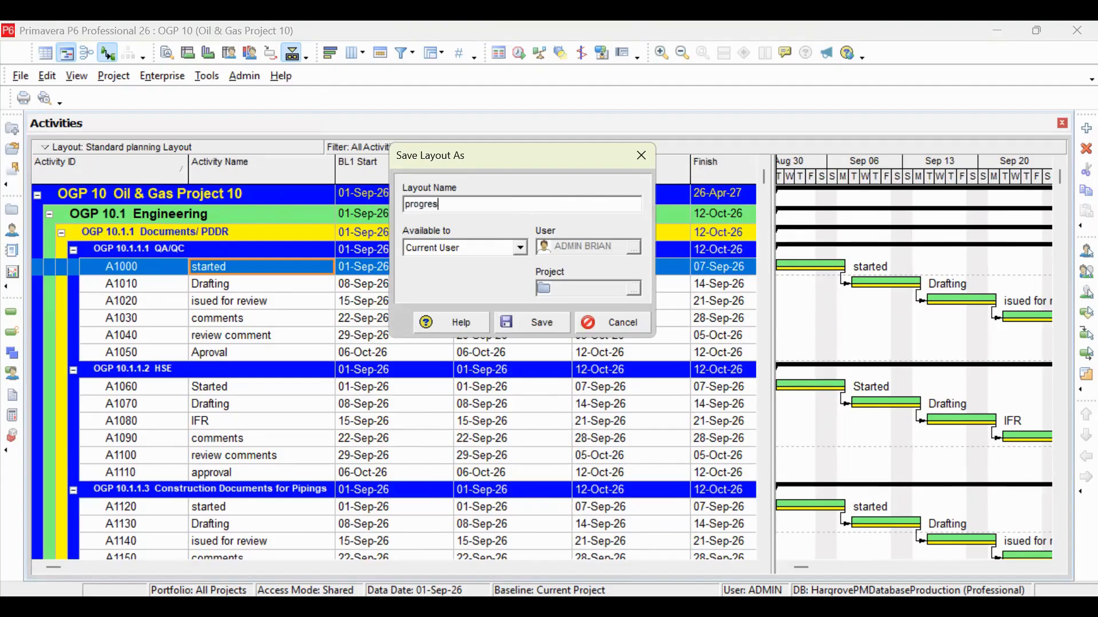
{"action": "type", "text": "s Updating Layout"}
{"action": "left_click", "coordinate": [409, 204]}
{"action": "key", "text": "BackSpace"}
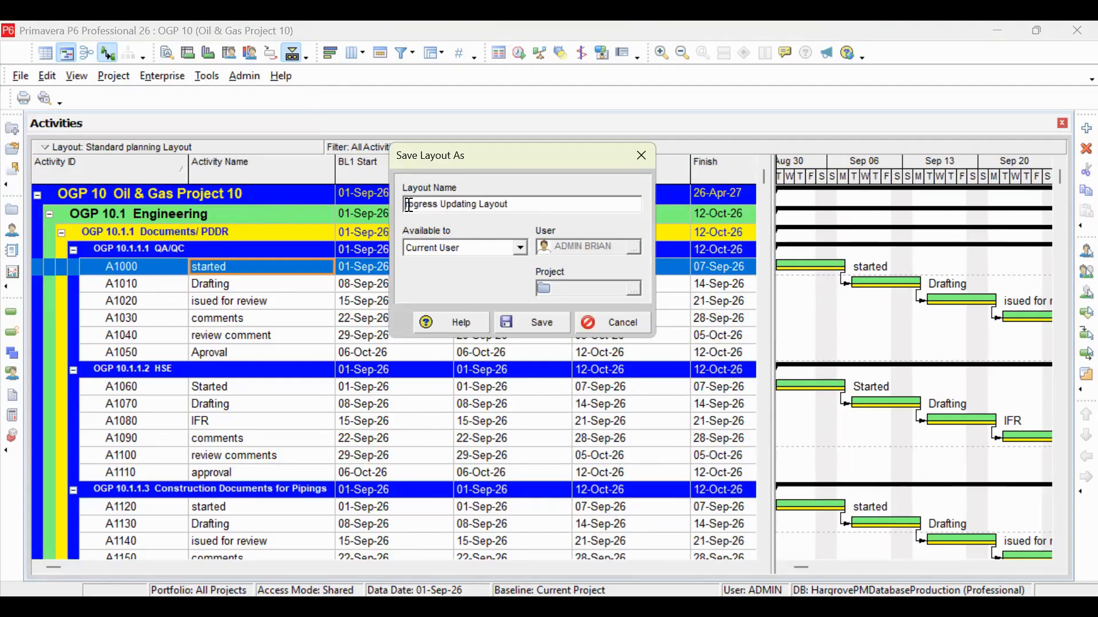
{"action": "type", "text": "P"}
{"action": "left_click", "coordinate": [530, 319]}
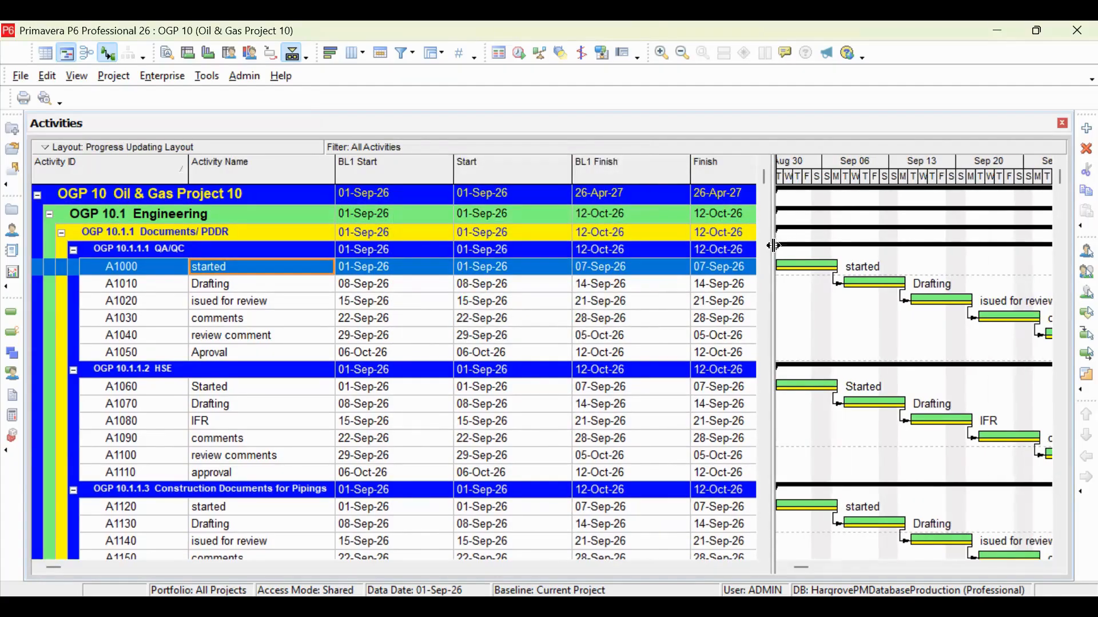
- Extend the activity table over the Gantt chart area and narrow the BL1 Finish, Start, BL1 Start and Activity Name columns
{"action": "left_click_drag", "start_coordinate": [774, 246], "coordinate": [1052, 266]}
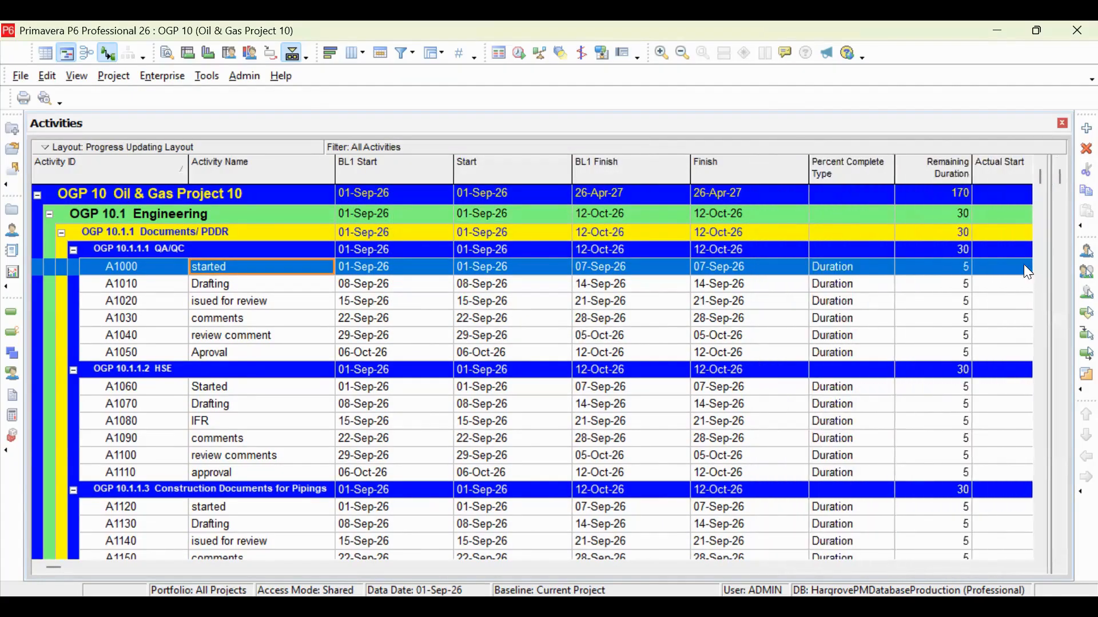
{"action": "left_click_drag", "start_coordinate": [692, 171], "coordinate": [640, 171]}
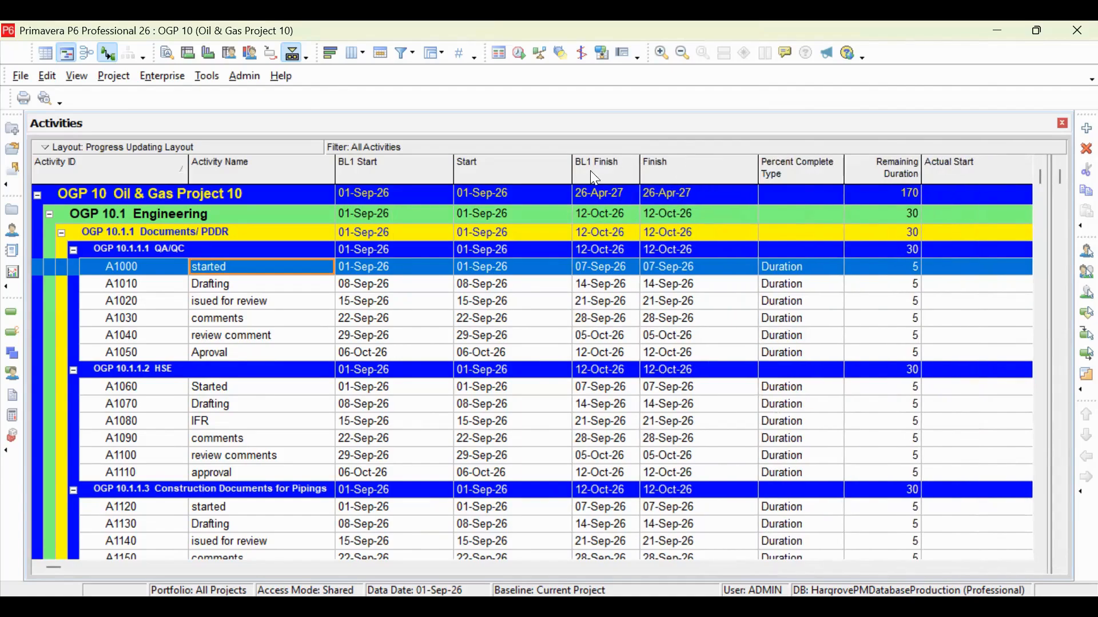
{"action": "left_click_drag", "start_coordinate": [572, 166], "coordinate": [527, 165]}
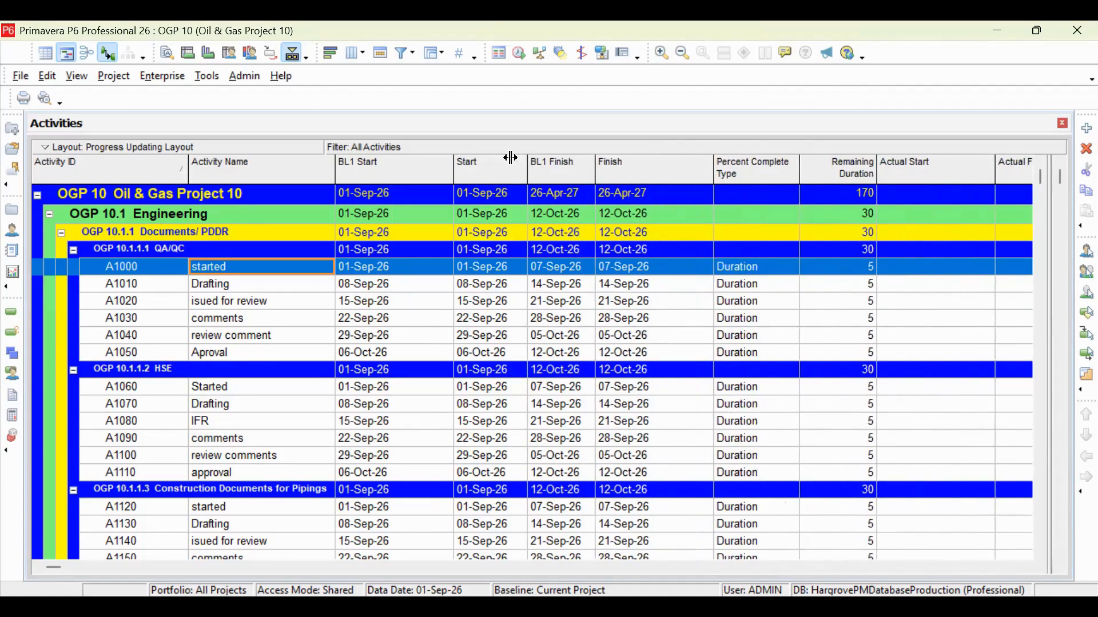
{"action": "left_click_drag", "start_coordinate": [453, 165], "coordinate": [404, 167]}
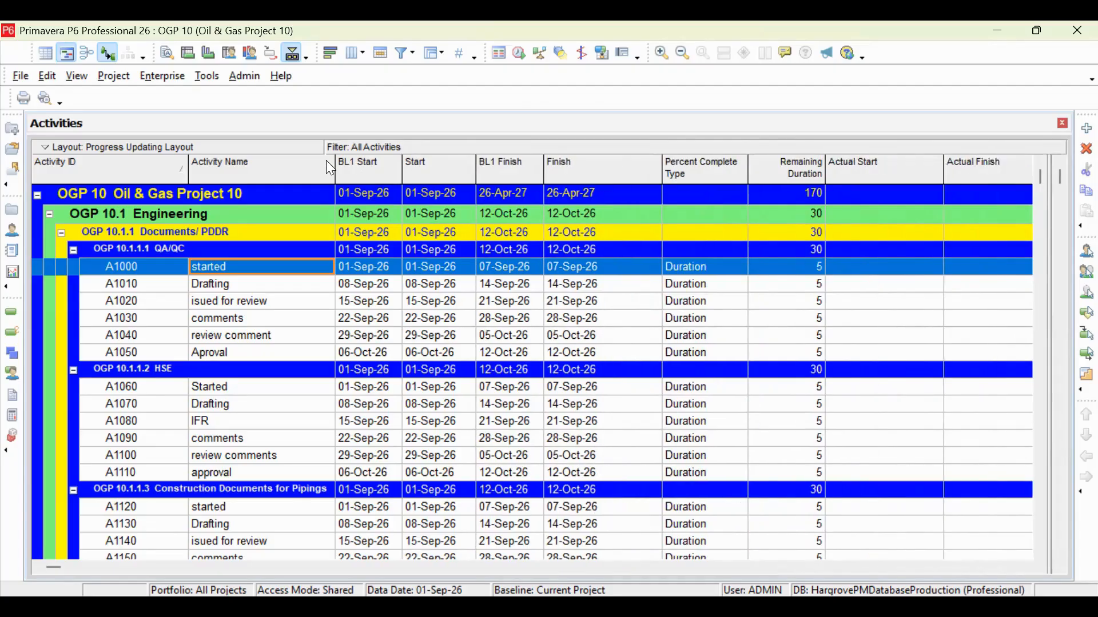
{"action": "left_click_drag", "start_coordinate": [335, 167], "coordinate": [291, 167]}
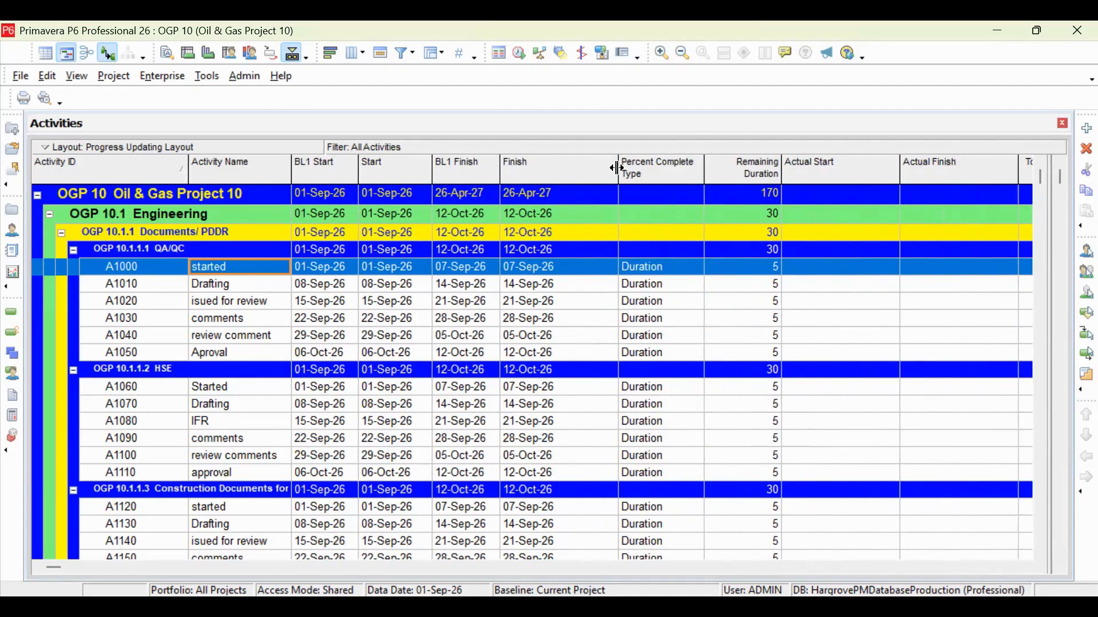
- Narrow the Finish, Percent Complete Type, Remaining Duration, Actual Start and Actual Finish columns so that Total Float fits in the table
{"action": "left_click_drag", "start_coordinate": [618, 166], "coordinate": [586, 166]}
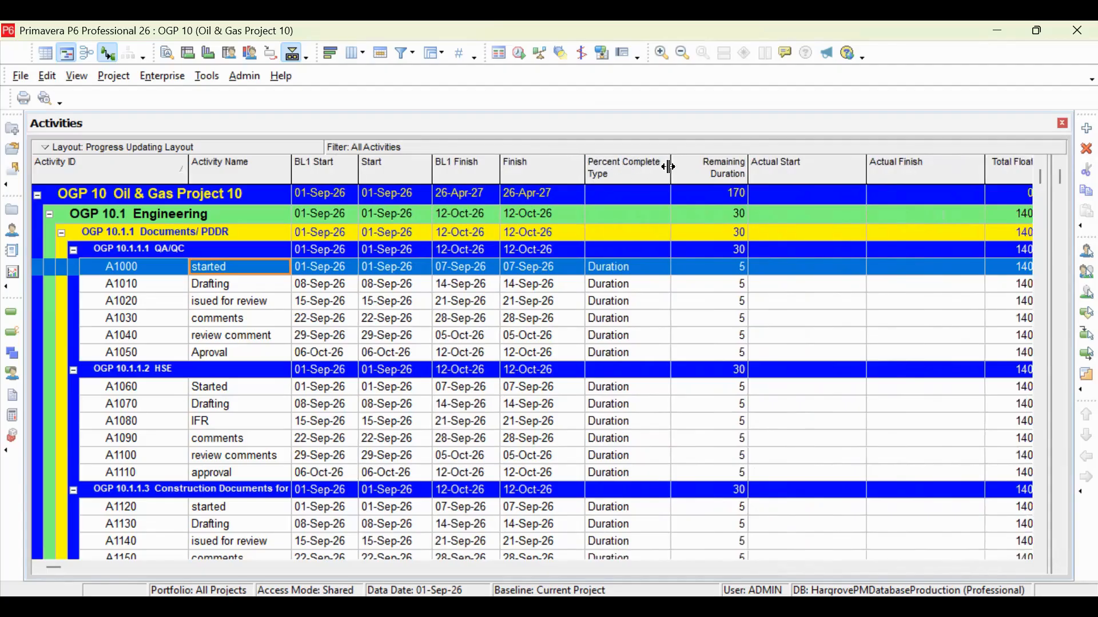
{"action": "left_click_drag", "start_coordinate": [669, 167], "coordinate": [642, 167]}
{"action": "left_click_drag", "start_coordinate": [713, 174], "coordinate": [701, 172]}
{"action": "left_click_drag", "start_coordinate": [817, 168], "coordinate": [788, 166]}
{"action": "left_click_drag", "start_coordinate": [904, 167], "coordinate": [855, 167]}
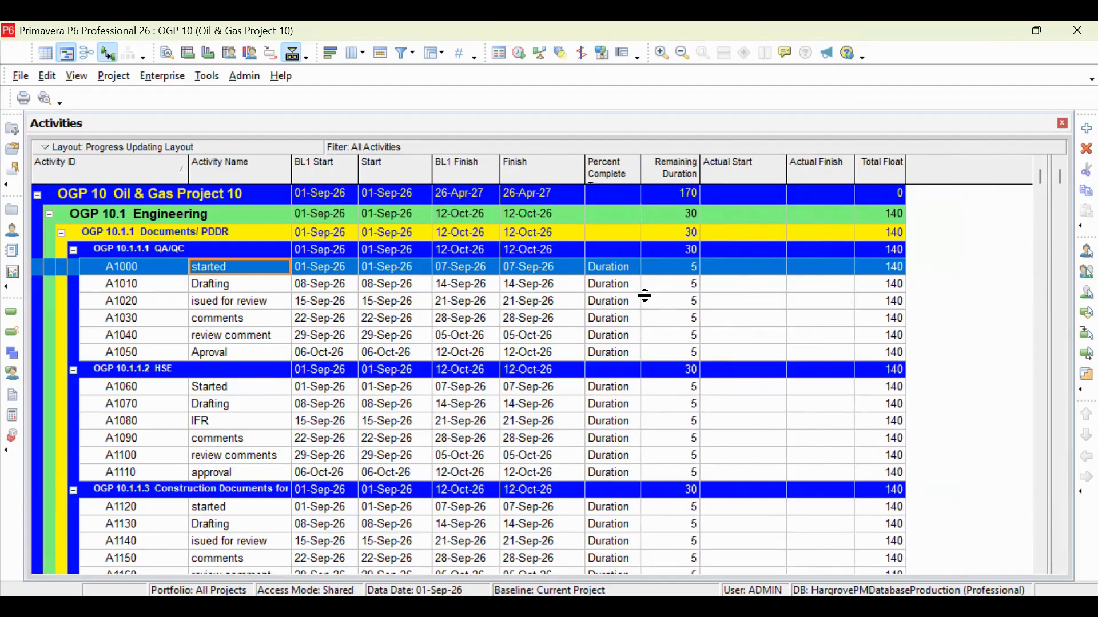
{"action": "scroll", "coordinate": [696, 307], "scroll_direction": "down", "scroll_amount": 2}
{"action": "scroll", "coordinate": [696, 307], "scroll_direction": "down", "scroll_amount": 2}
{"action": "scroll", "coordinate": [852, 343], "scroll_direction": "up", "scroll_amount": 4}
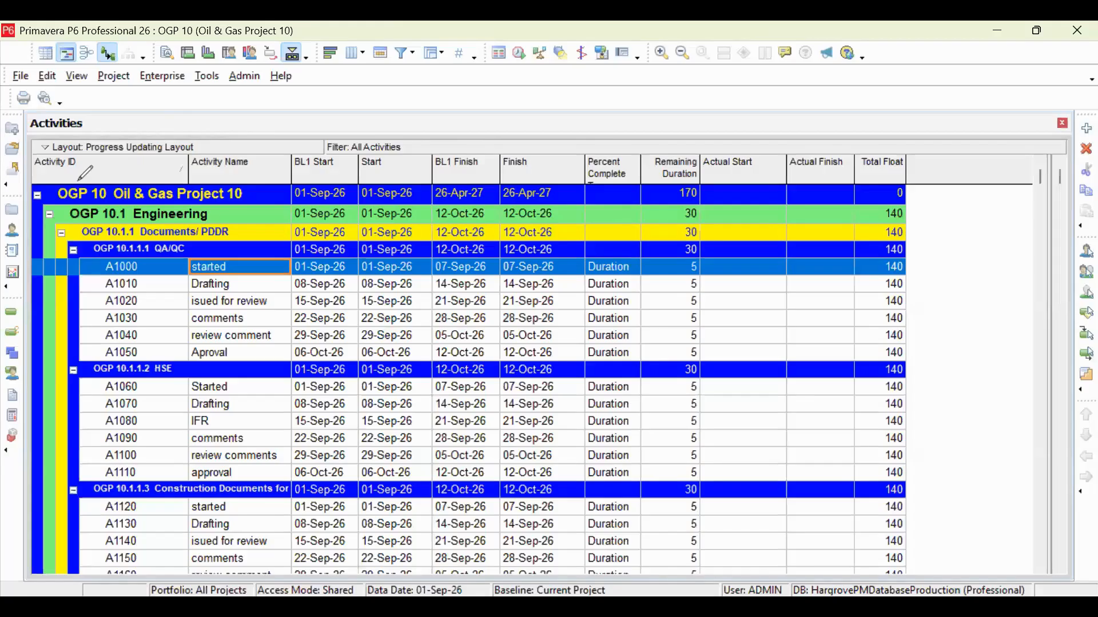
{"action": "left_click_drag", "start_coordinate": [79, 178], "coordinate": [209, 140]}
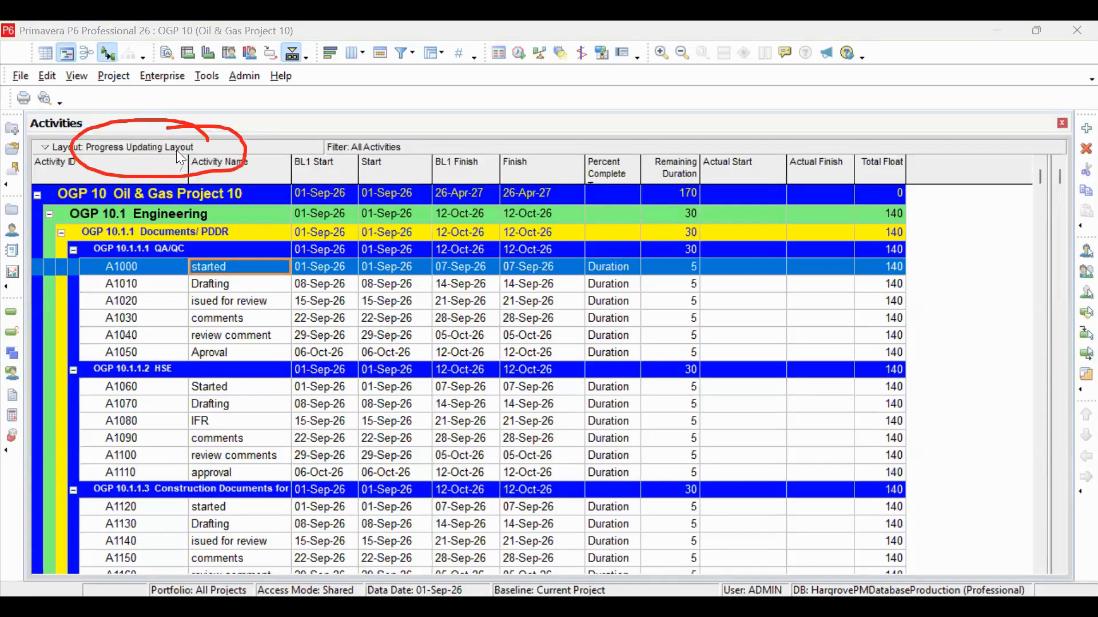
{"action": "left_click", "coordinate": [69, 486]}
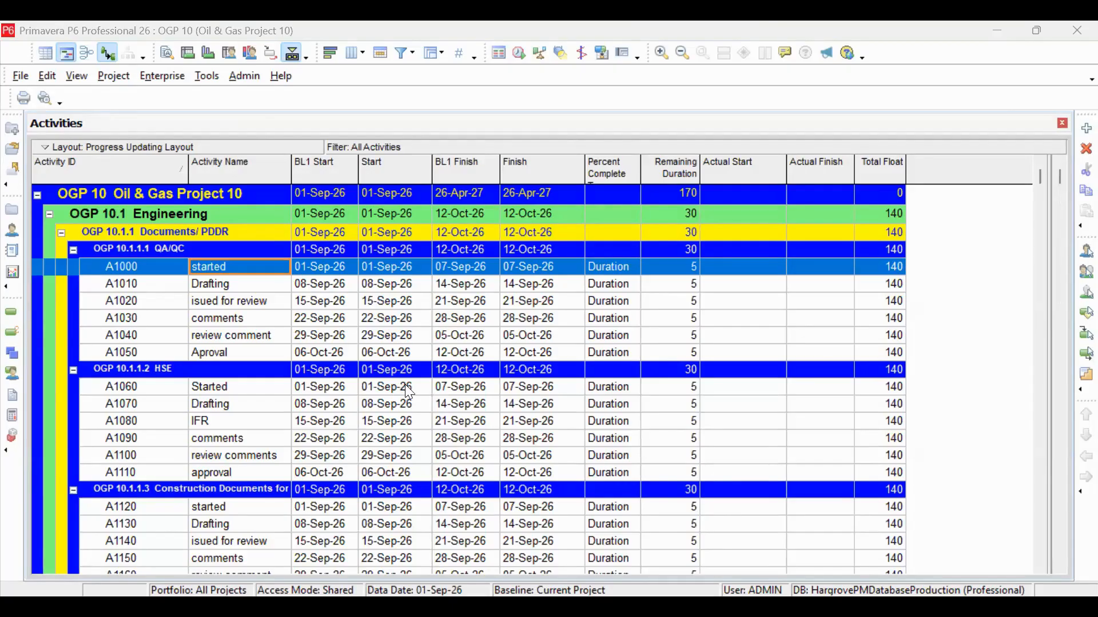
- Save the changes to the Progress Updating Layout and bring up the list of available layouts
{"action": "left_click", "coordinate": [77, 76]}
{"action": "mouse_move", "coordinate": [125, 94]}
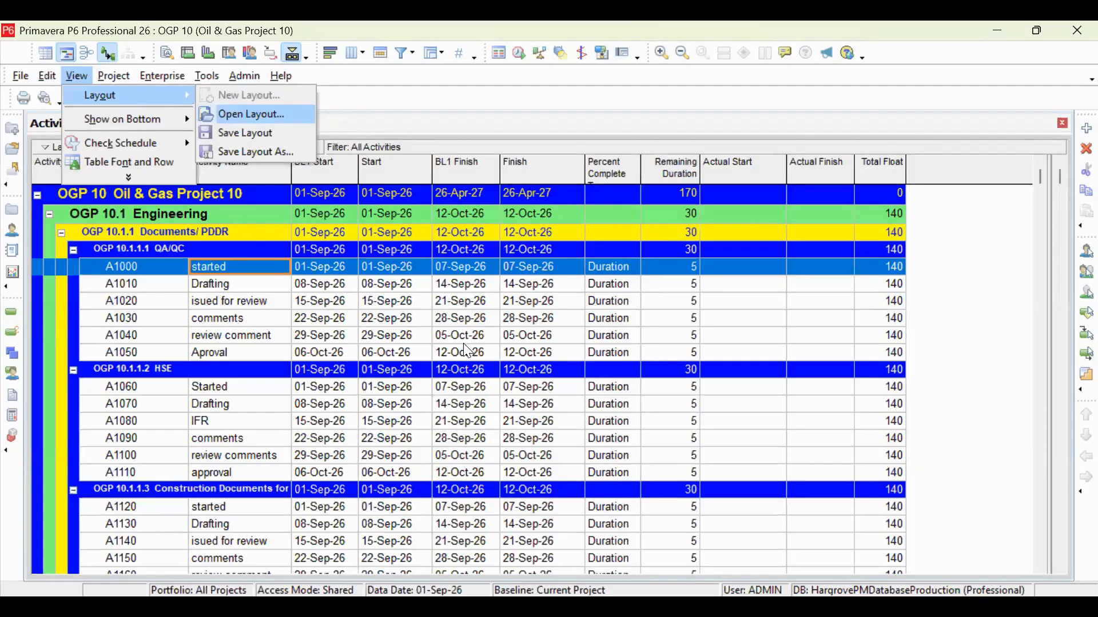
{"action": "key", "text": "Return"}
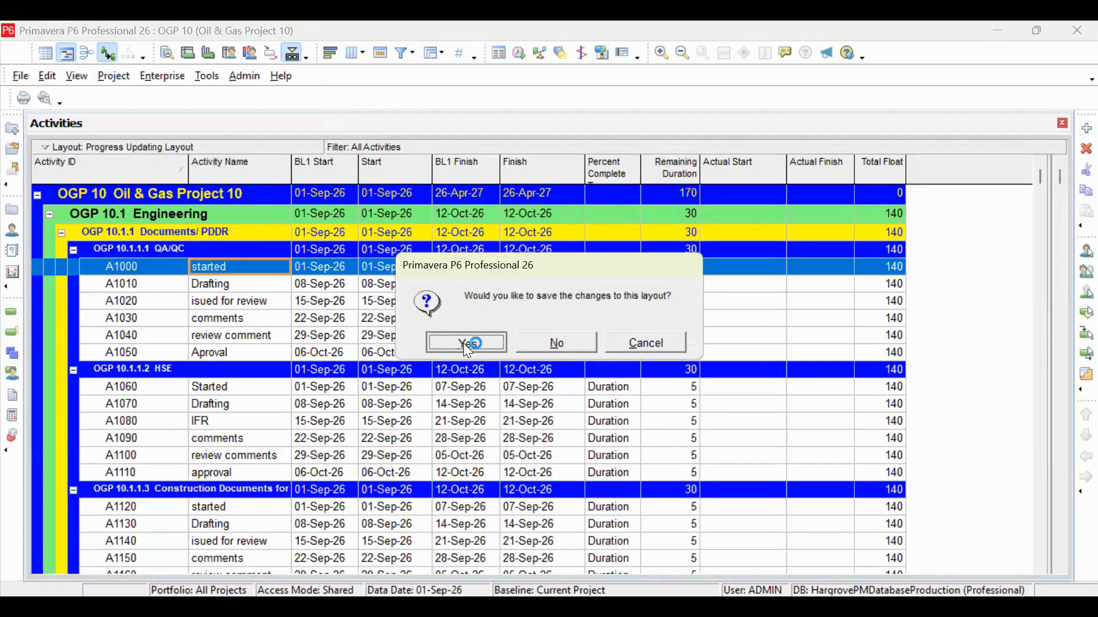
{"action": "key", "text": "Return"}
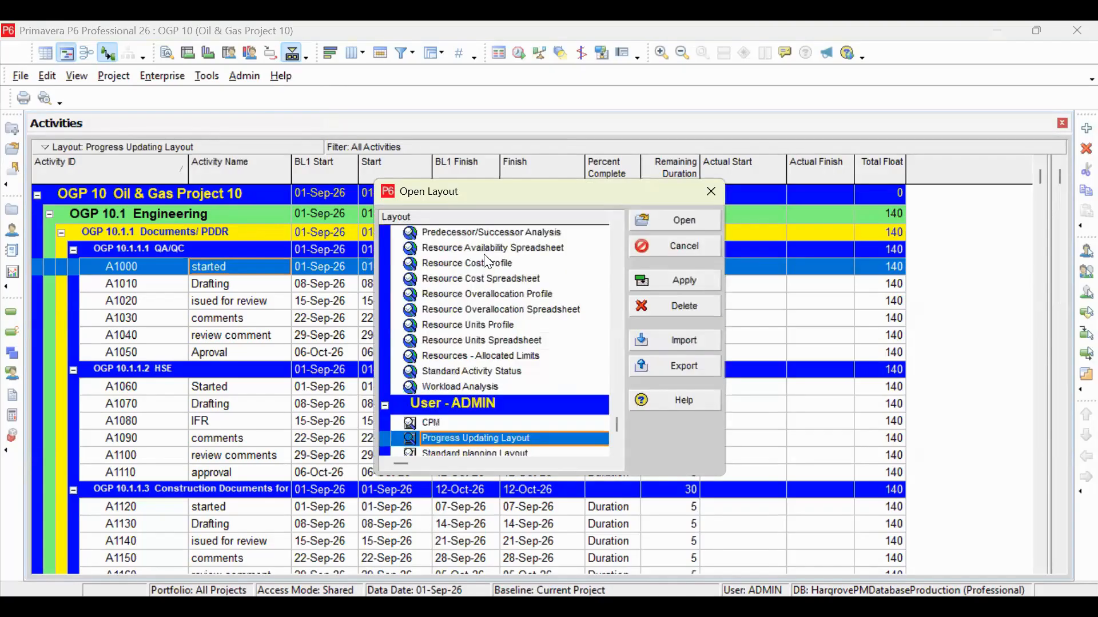
- Apply the Standard planning Layout from the user layouts and narrow the activity table to the Successors column, widening the Gantt chart
{"action": "scroll", "coordinate": [488, 263], "scroll_direction": "up", "scroll_amount": 2}
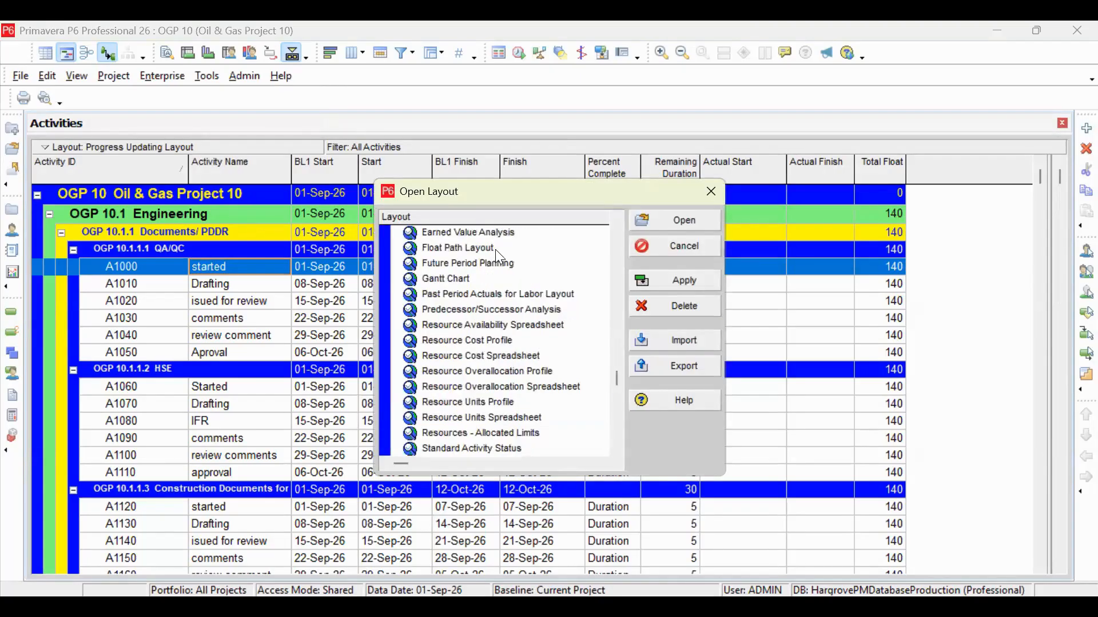
{"action": "scroll", "coordinate": [497, 254], "scroll_direction": "up", "scroll_amount": 5}
{"action": "scroll", "coordinate": [480, 314], "scroll_direction": "down", "scroll_amount": 7}
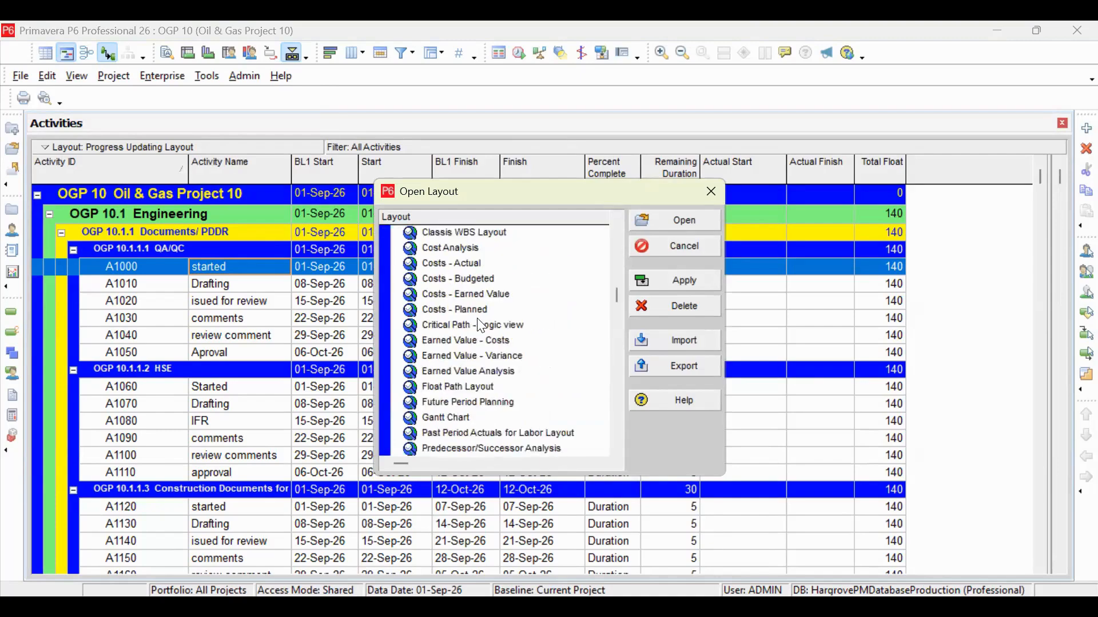
{"action": "scroll", "coordinate": [481, 325], "scroll_direction": "down", "scroll_amount": 1}
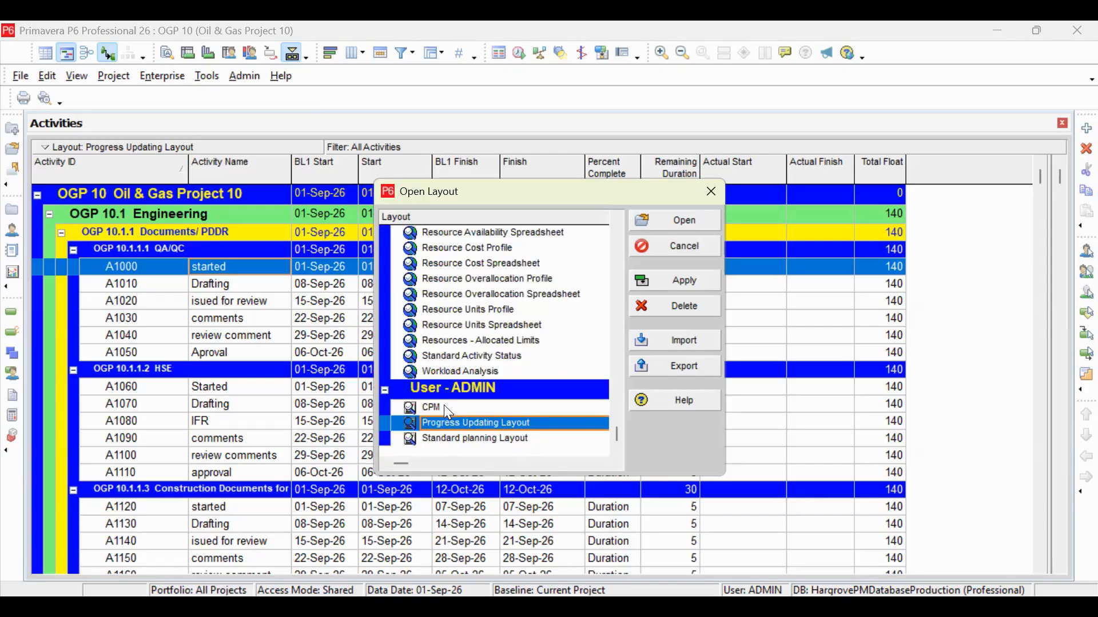
{"action": "left_click", "coordinate": [477, 440]}
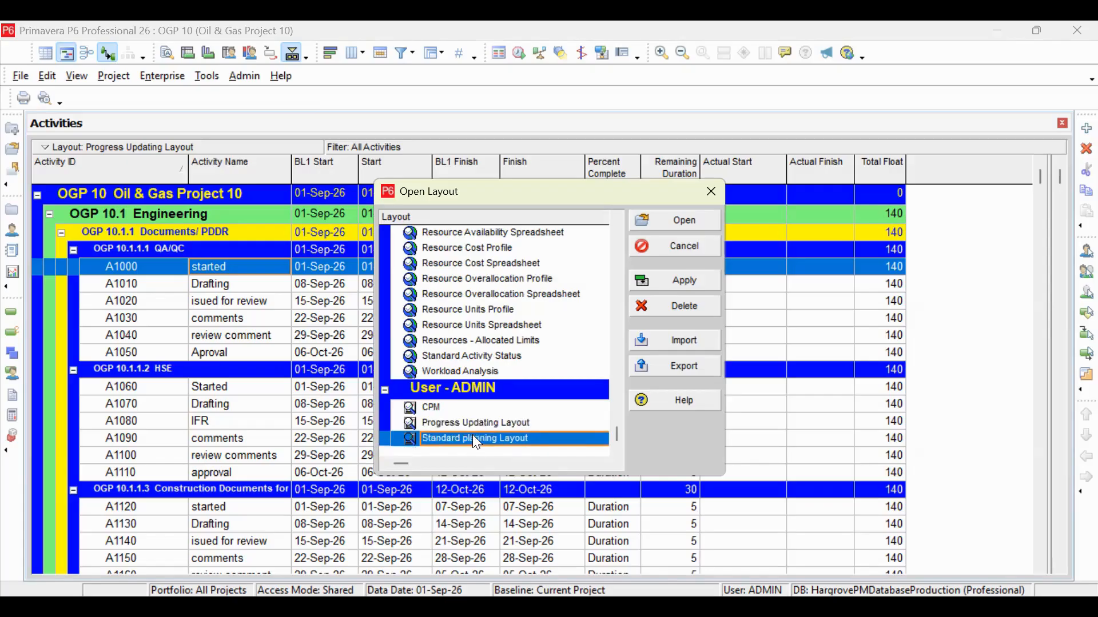
{"action": "left_click", "coordinate": [676, 279]}
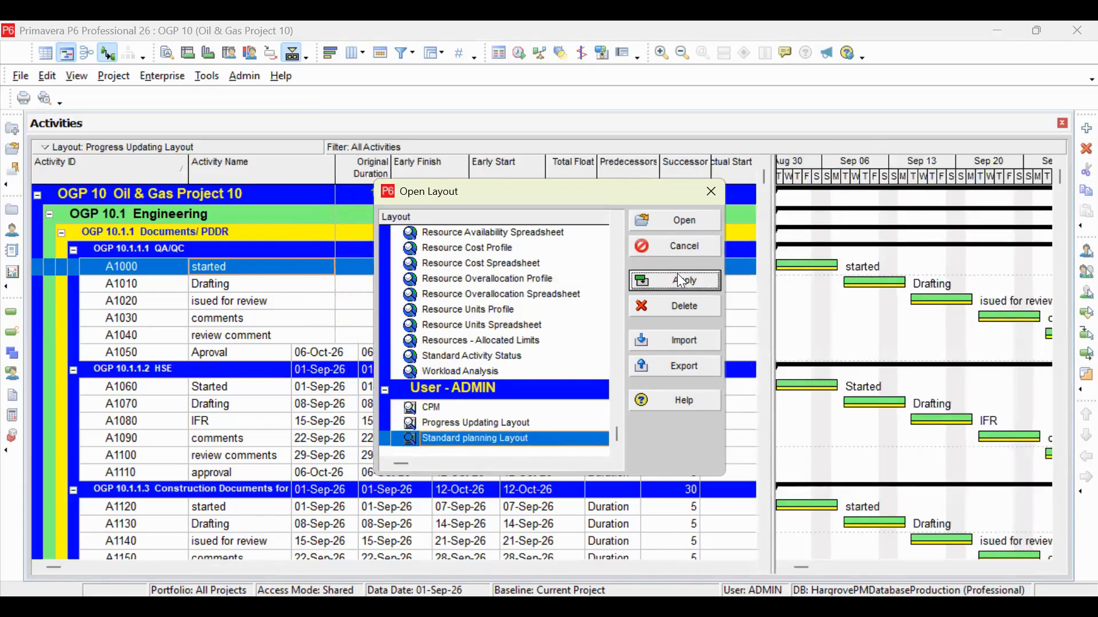
{"action": "left_click", "coordinate": [710, 190]}
{"action": "left_click_drag", "start_coordinate": [776, 293], "coordinate": [733, 294]}
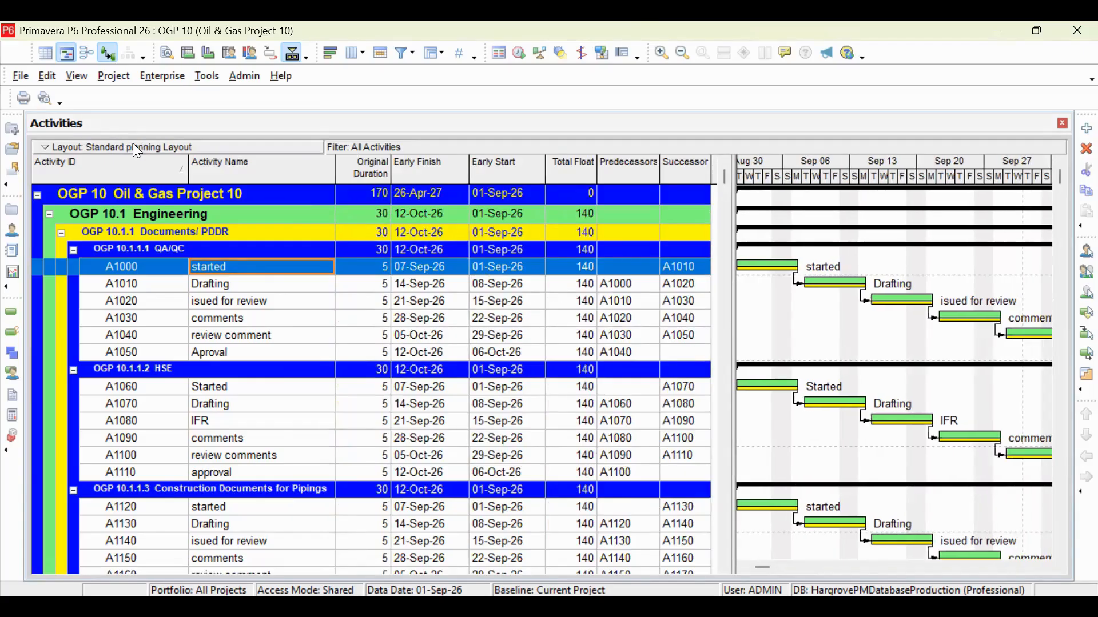
- Save the changes to the Standard planning Layout and switch back to the Progress Updating Layout
{"action": "left_click", "coordinate": [76, 75]}
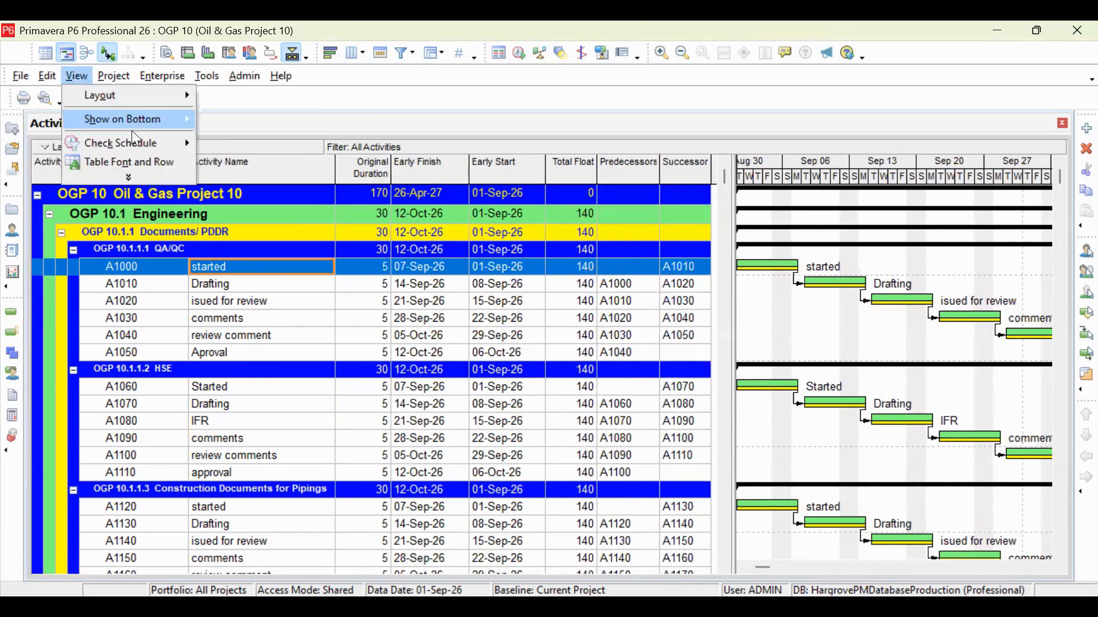
{"action": "mouse_move", "coordinate": [169, 95]}
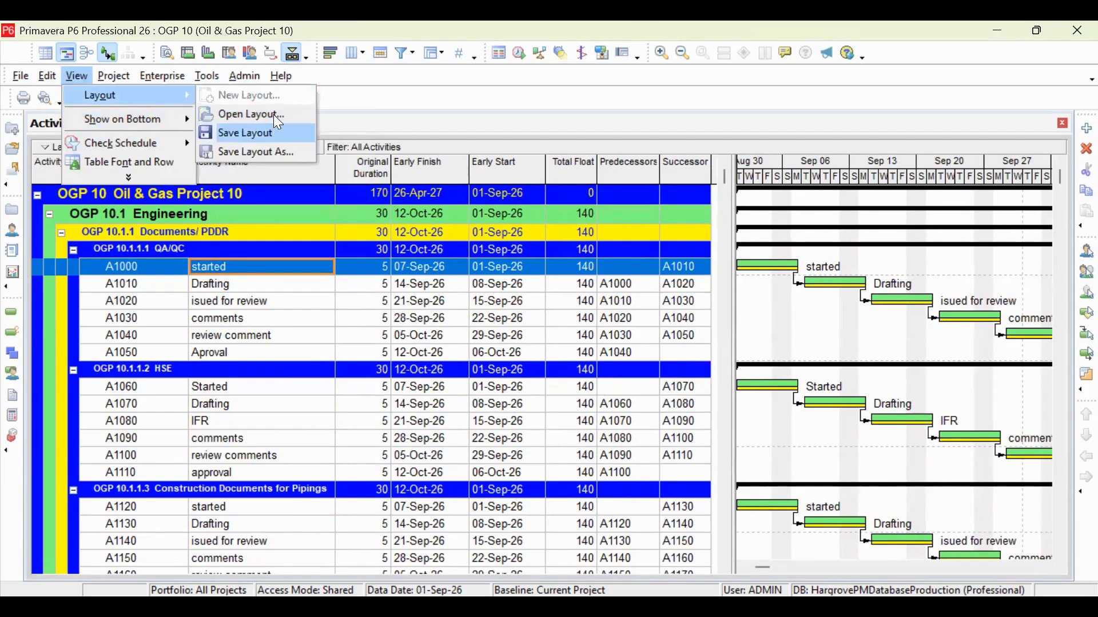
{"action": "left_click", "coordinate": [275, 114]}
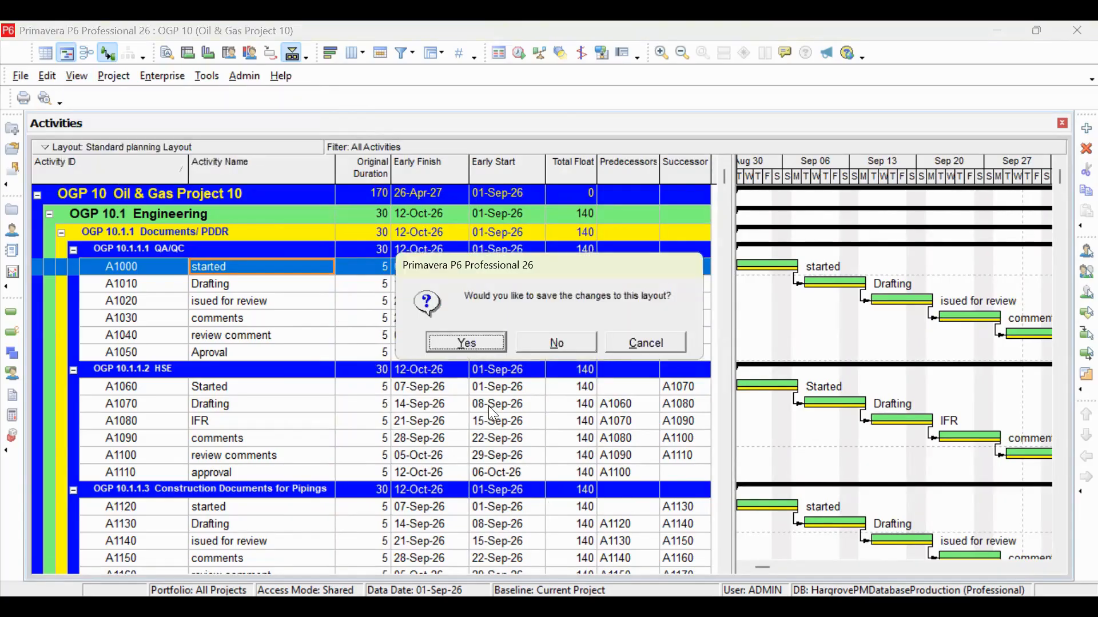
{"action": "left_click", "coordinate": [493, 347]}
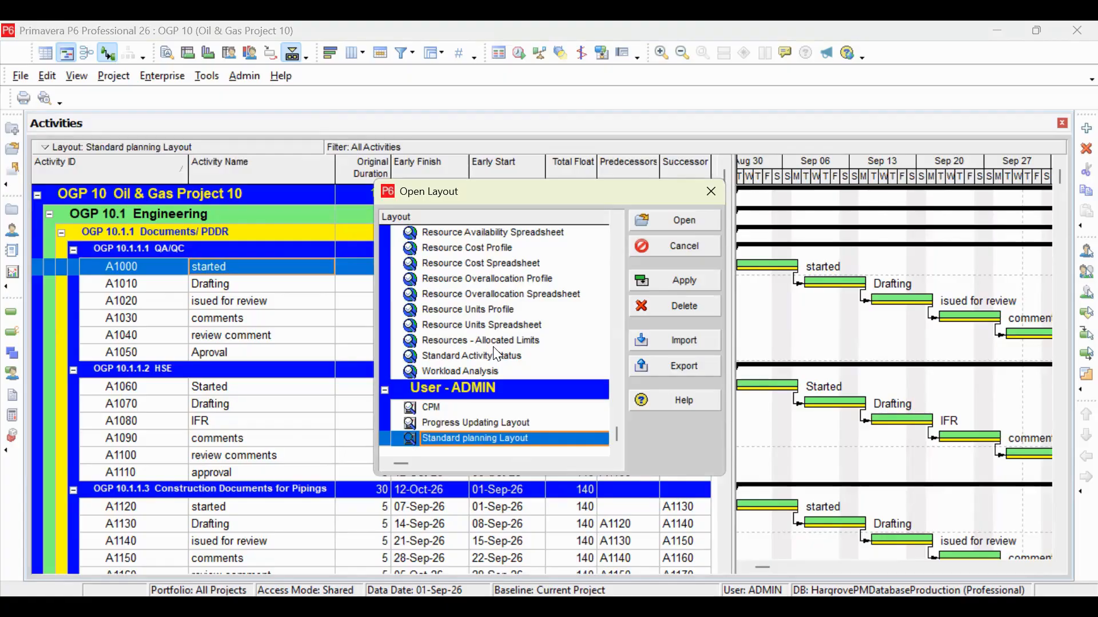
{"action": "left_click", "coordinate": [489, 421]}
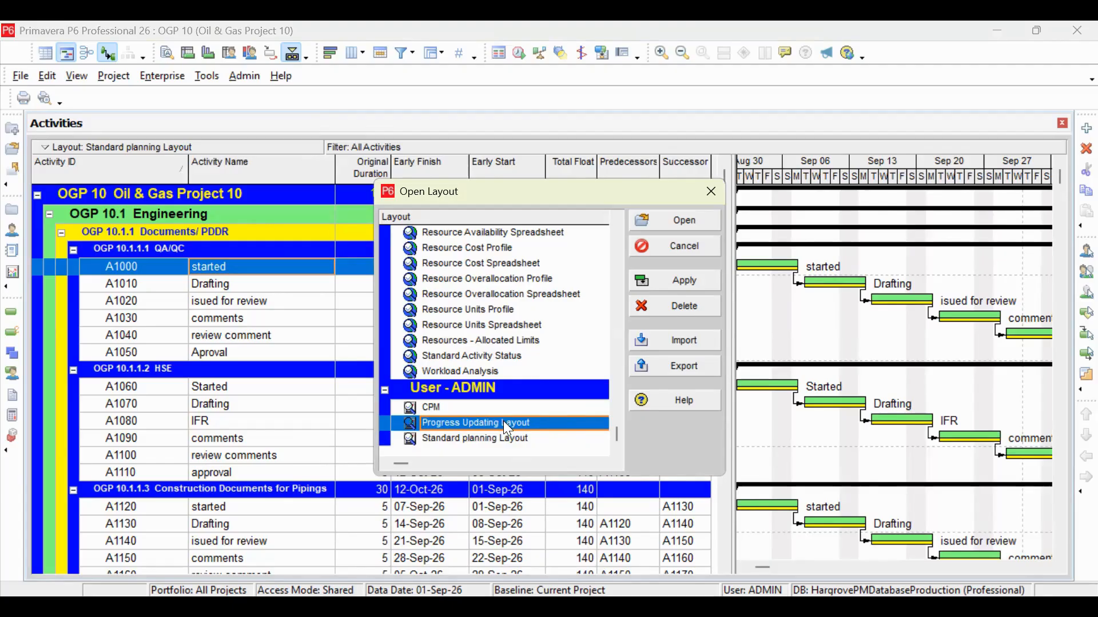
{"action": "left_click", "coordinate": [675, 281]}
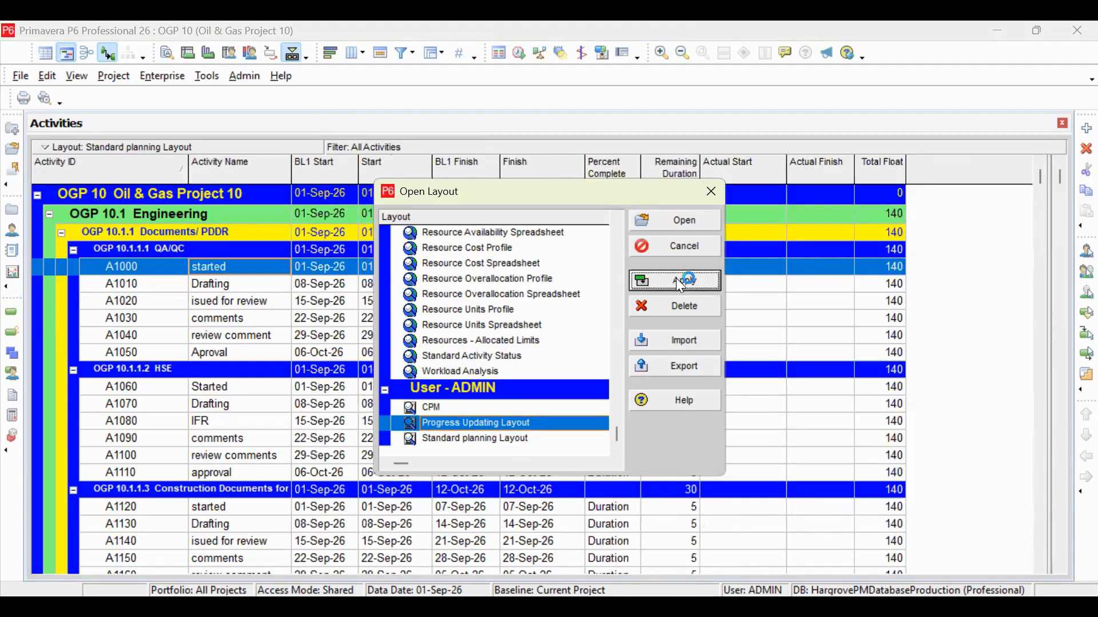
{"action": "left_click", "coordinate": [710, 194]}
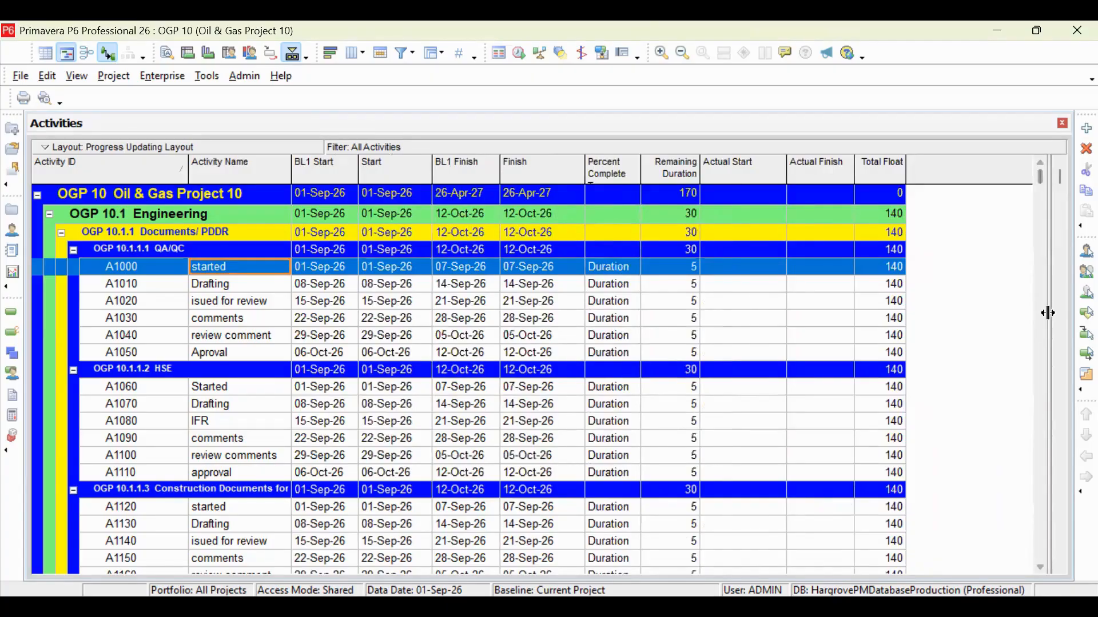
- Narrow the activity table to just past Total Float to reveal the Gantt chart, and review the Engineering and Procurement activities
{"action": "left_click_drag", "start_coordinate": [1007, 316], "coordinate": [933, 313]}
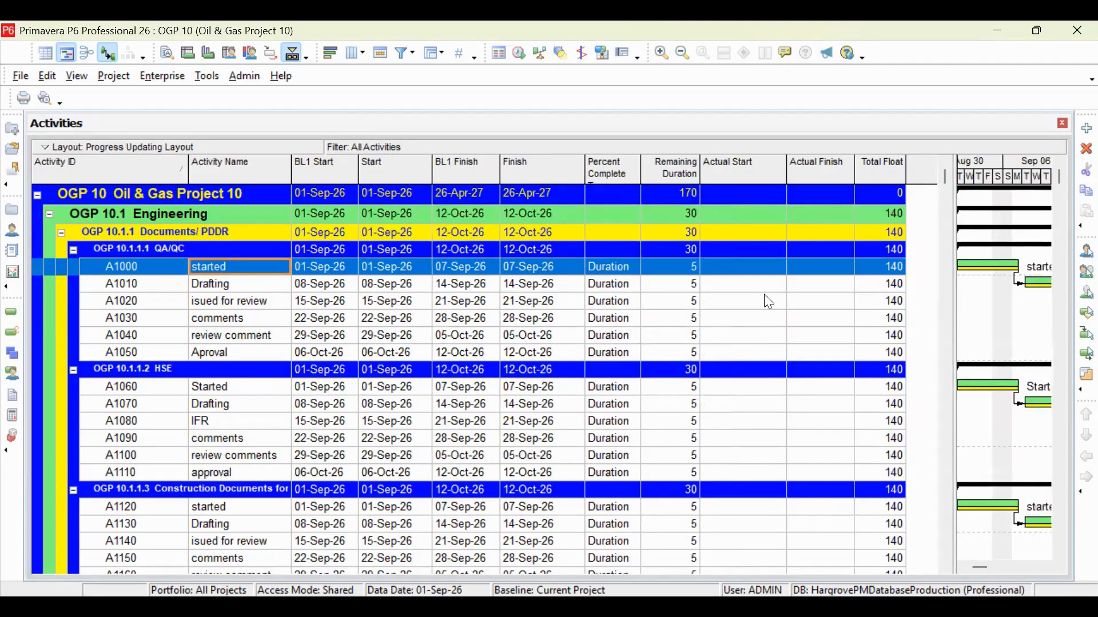
{"action": "scroll", "coordinate": [772, 253], "scroll_direction": "down", "scroll_amount": 2}
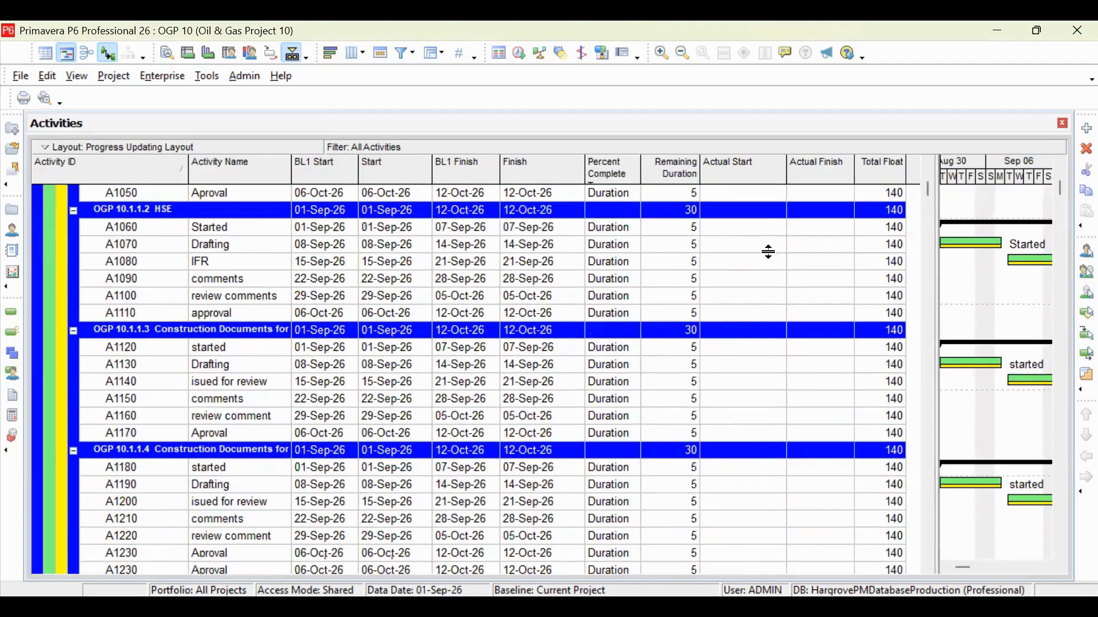
{"action": "scroll", "coordinate": [758, 250], "scroll_direction": "down", "scroll_amount": 15}
{"action": "scroll", "coordinate": [758, 251], "scroll_direction": "down", "scroll_amount": 2}
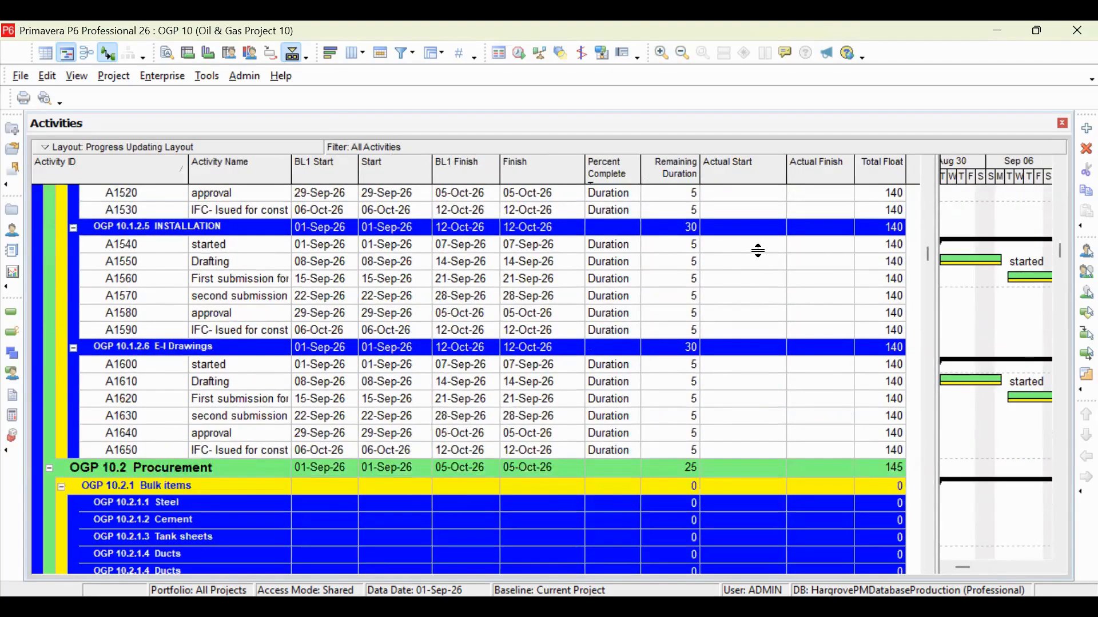
{"action": "scroll", "coordinate": [758, 250], "scroll_direction": "down", "scroll_amount": 6}
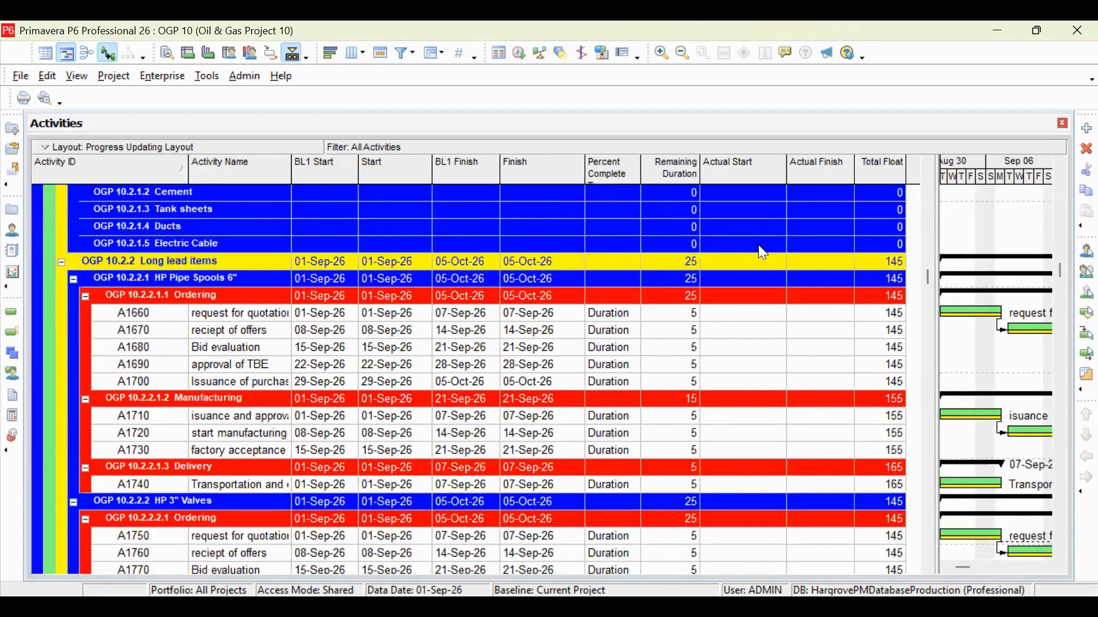
{"action": "scroll", "coordinate": [758, 252], "scroll_direction": "up", "scroll_amount": 1}
{"action": "scroll", "coordinate": [544, 243], "scroll_direction": "up", "scroll_amount": 6}
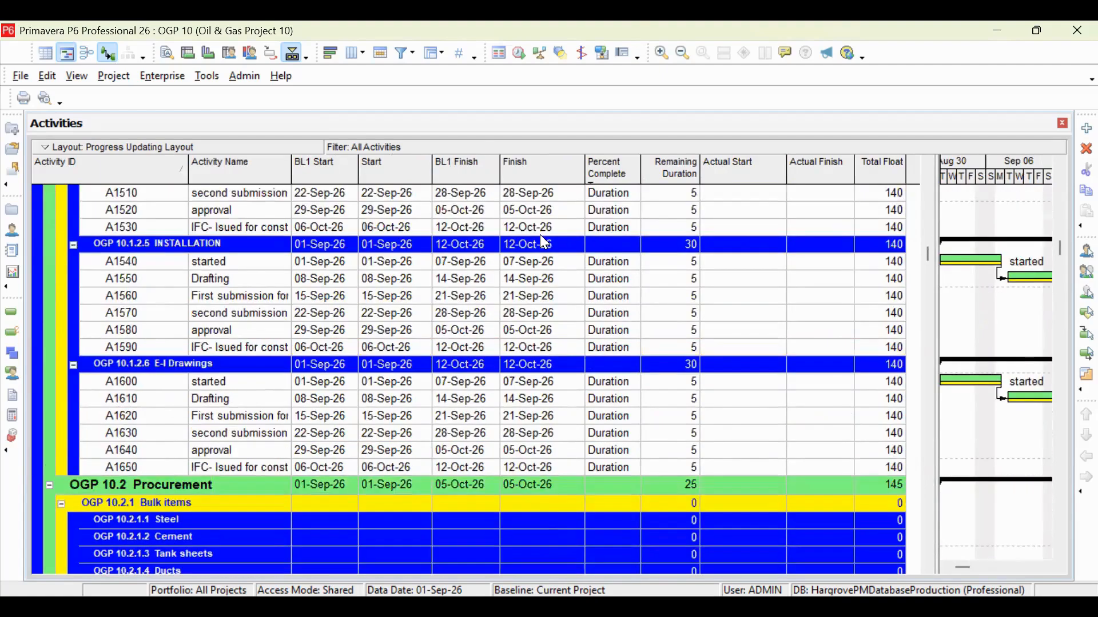